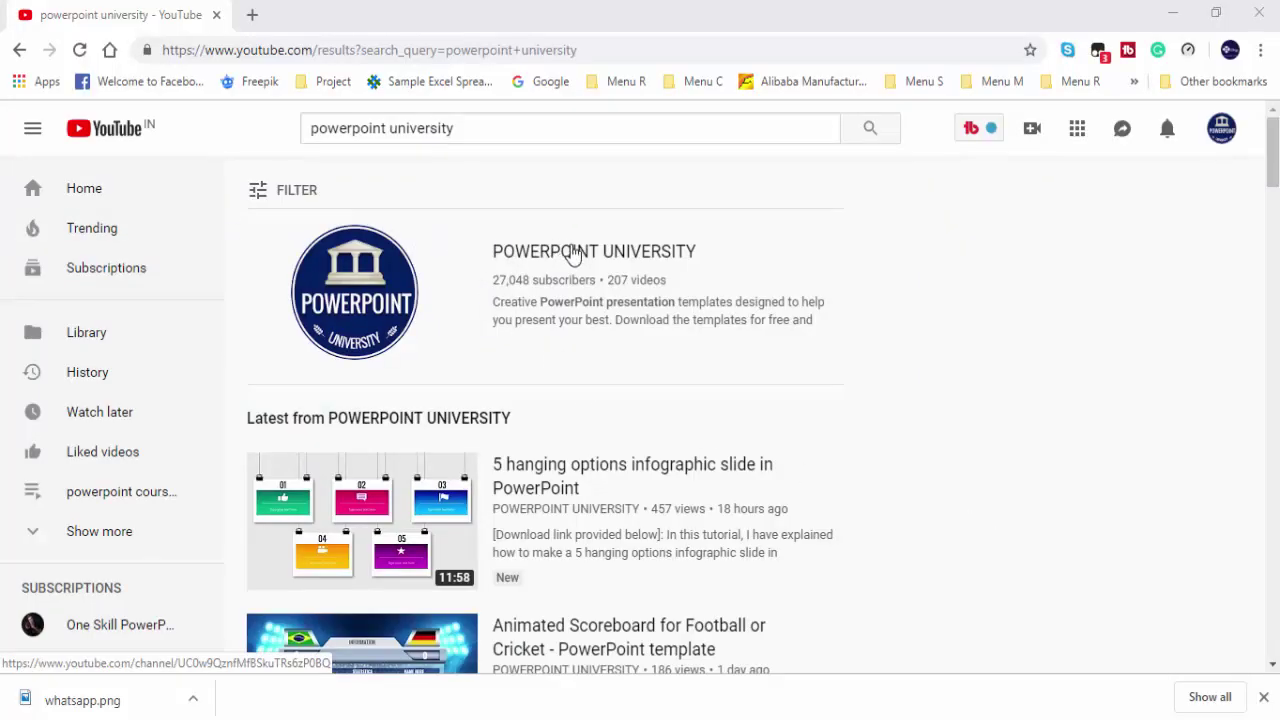
Open the POWERPOINT UNIVERSITY channel on YouTube and browse its Videos tab
click(651, 262)
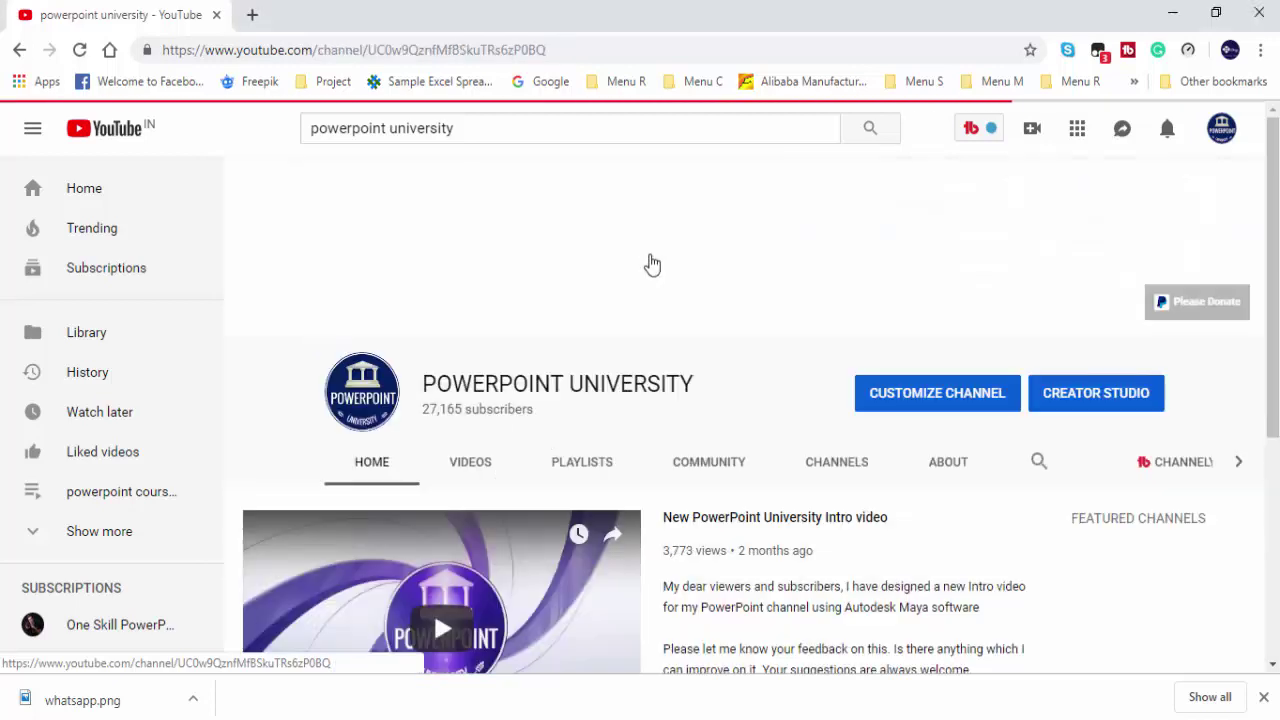
click(475, 476)
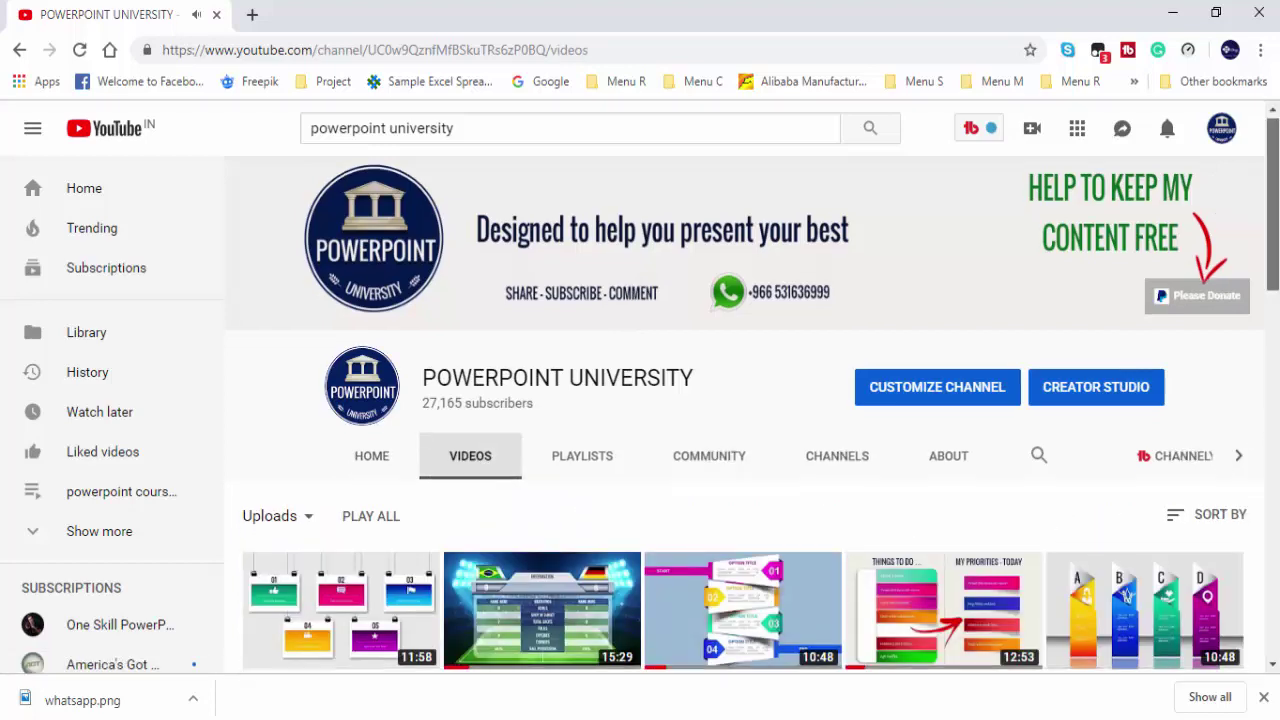
drag(1273, 250, 1274, 390)
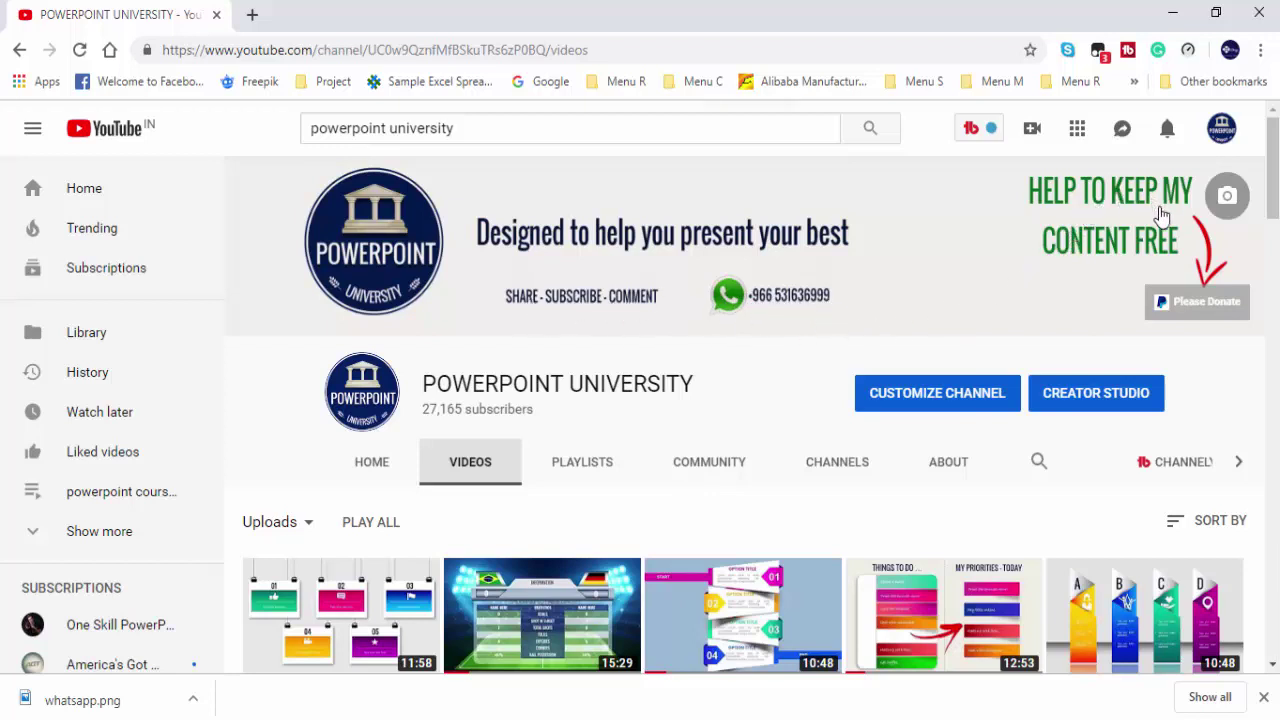
Open the channel's PayPal donation page in a new tab, then return to YouTube
click(1200, 304)
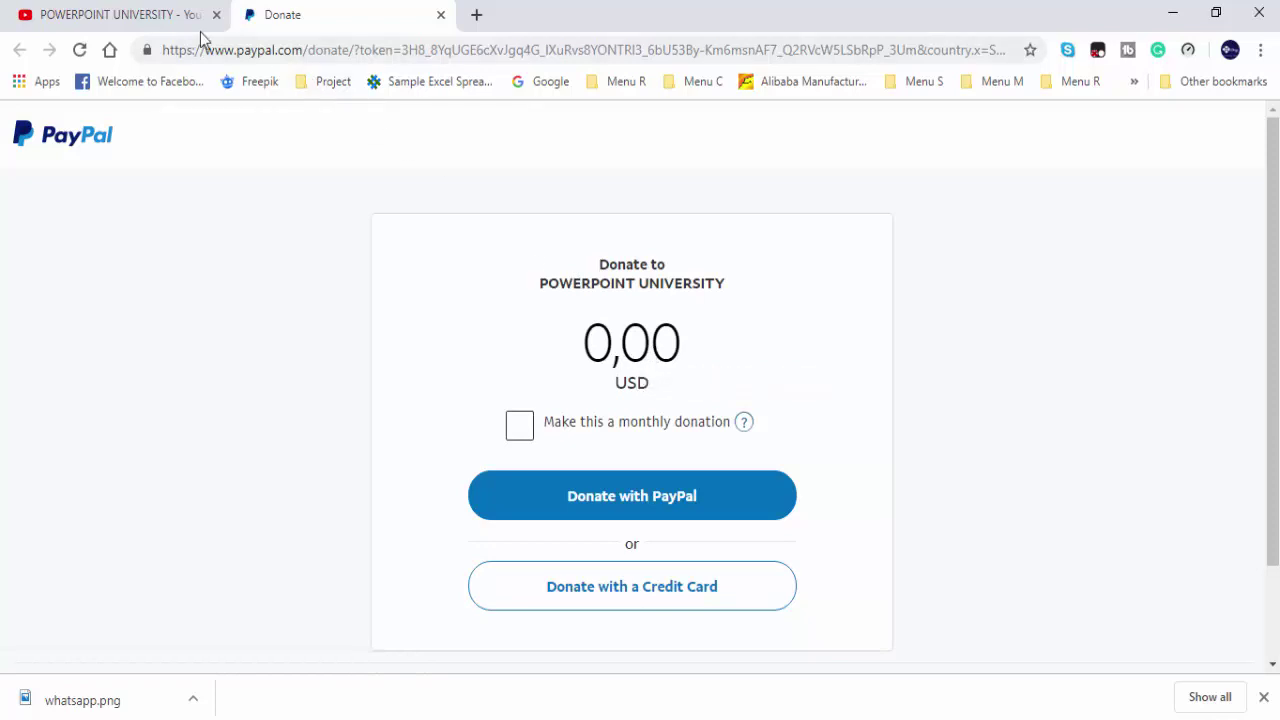
click(166, 16)
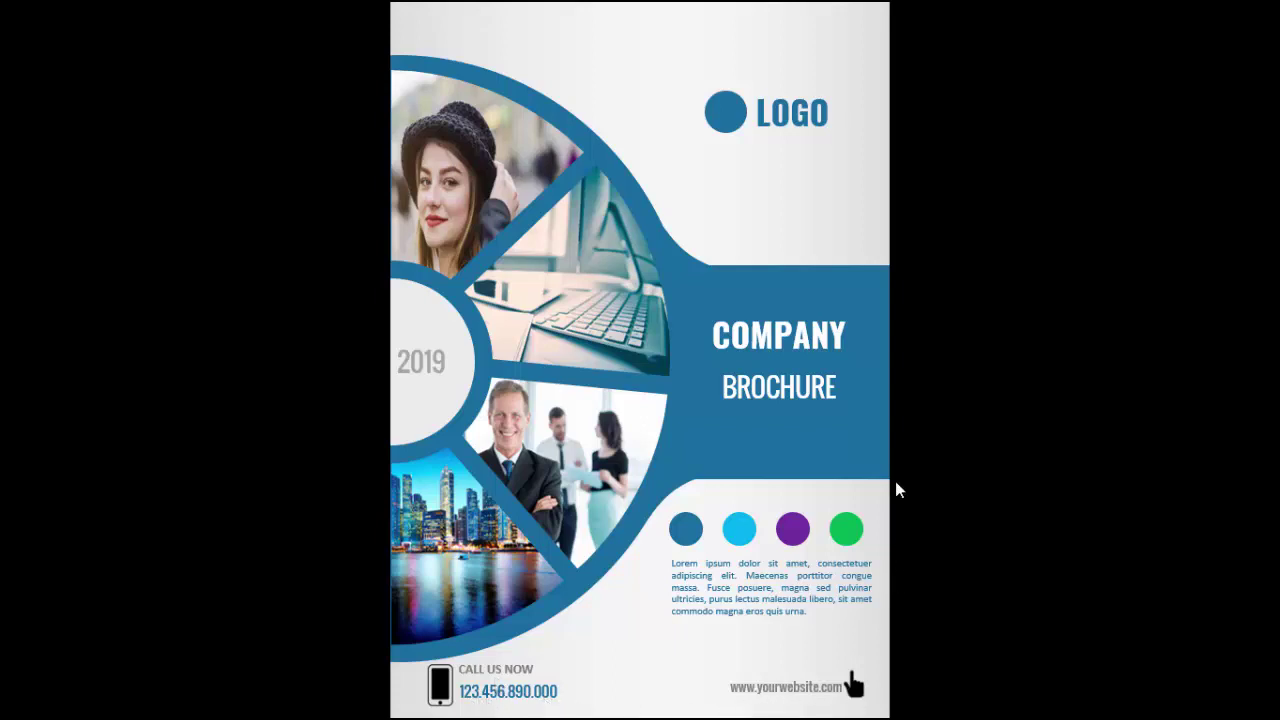
Preview a second brochure cover variant in the slideshow
click(1017, 382)
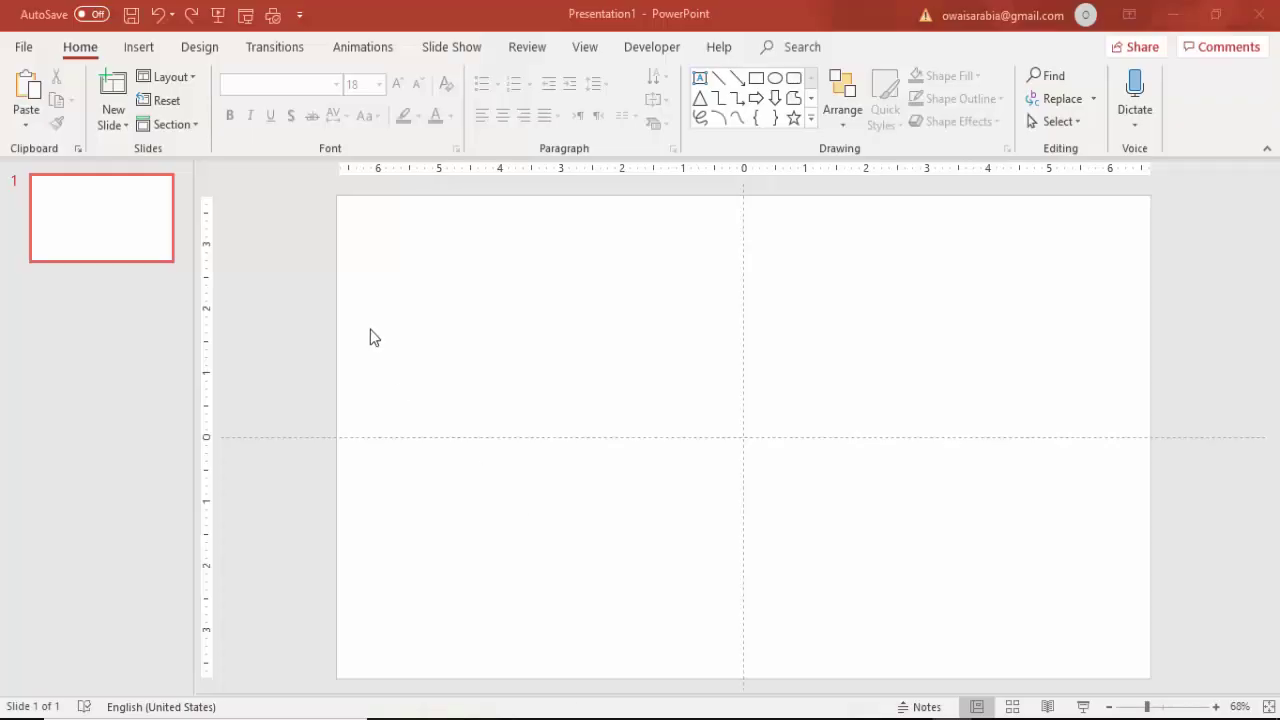
Set a custom slide size of A4 Paper, portrait, scaling content with Maximize
click(200, 48)
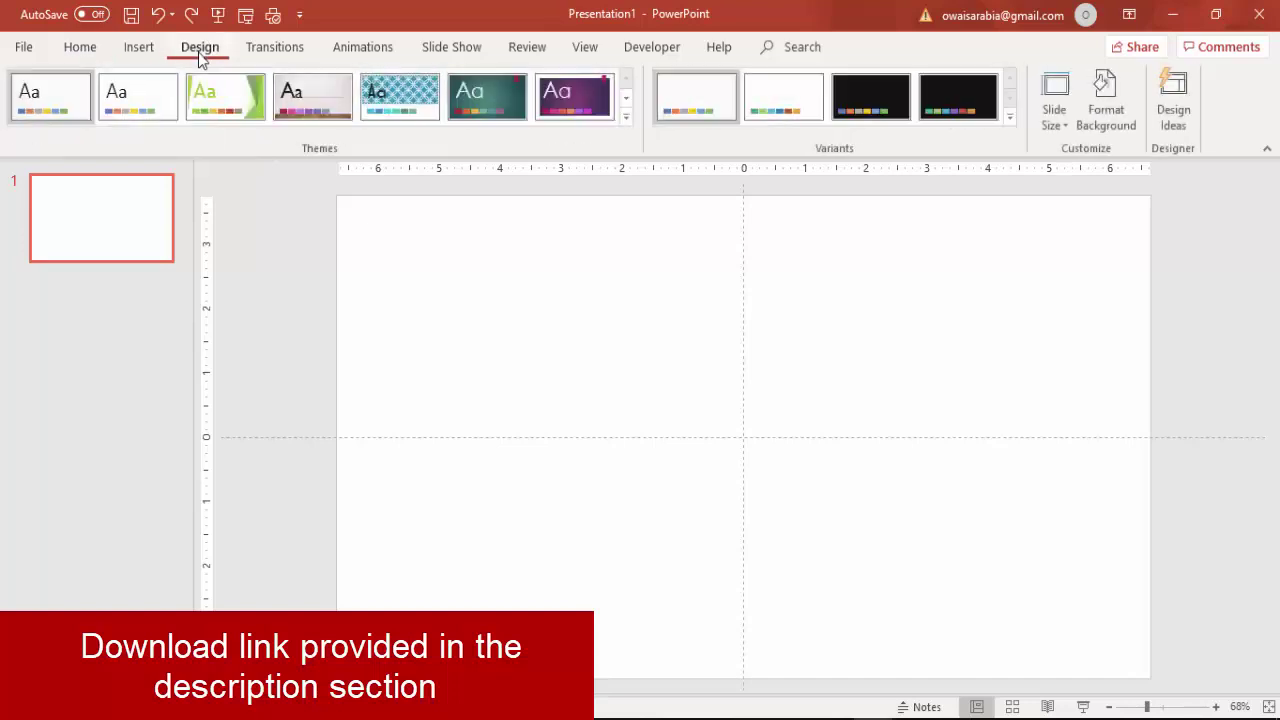
click(1050, 118)
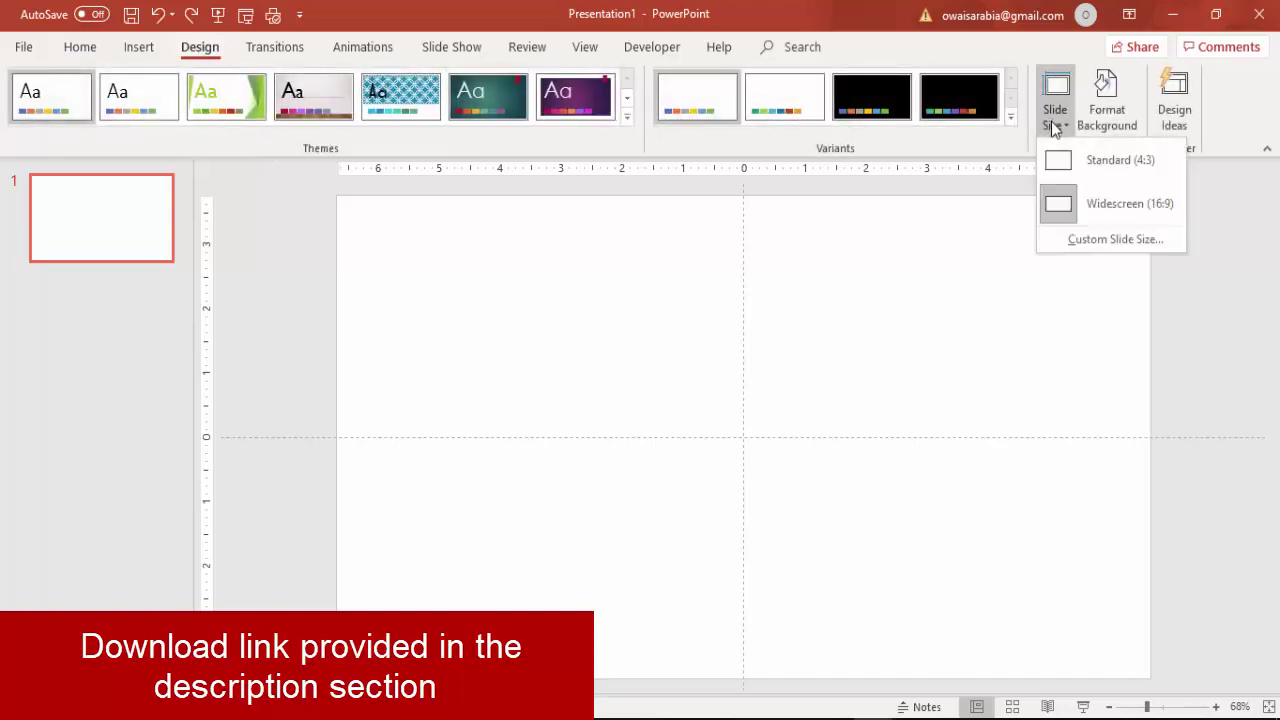
click(1092, 241)
click(620, 303)
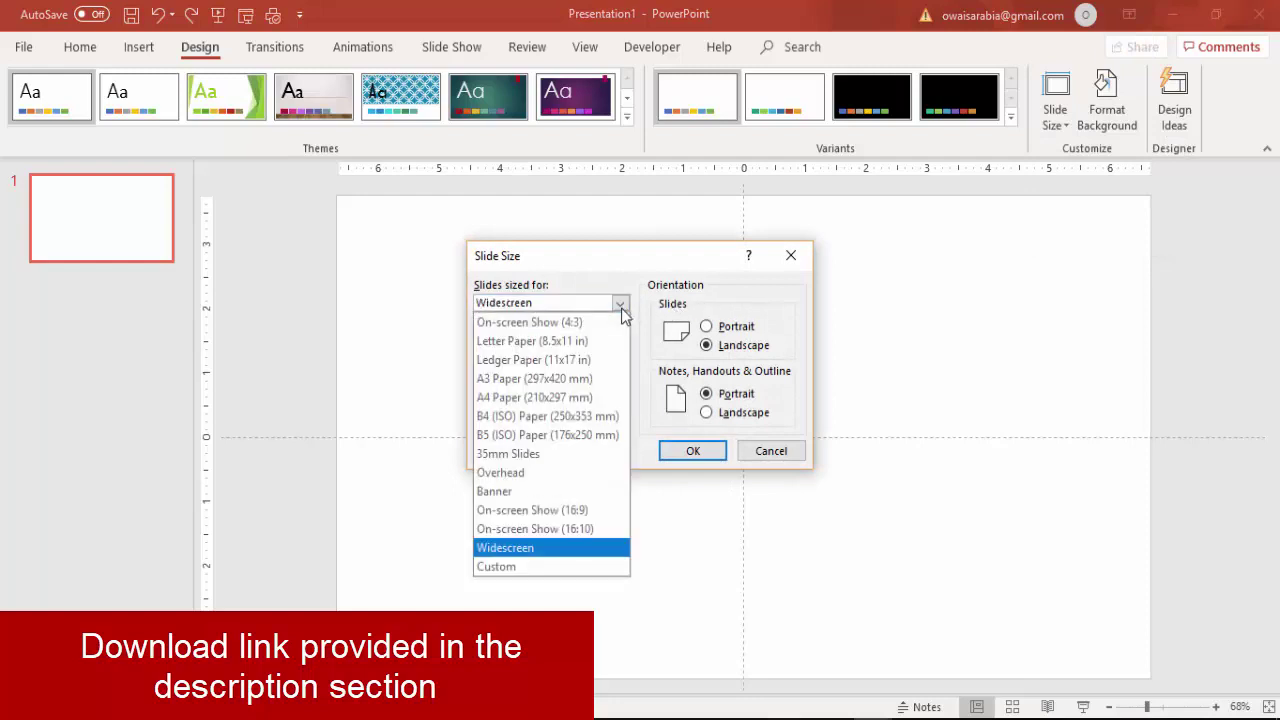
click(492, 398)
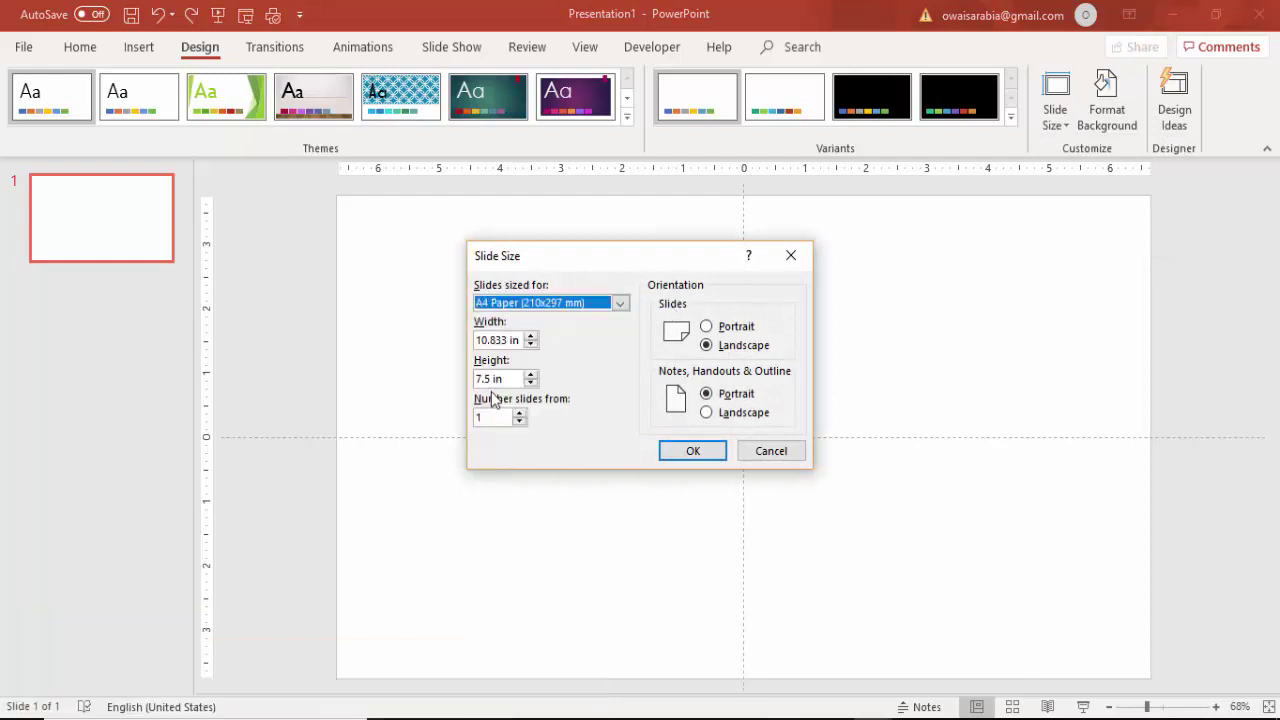
click(718, 335)
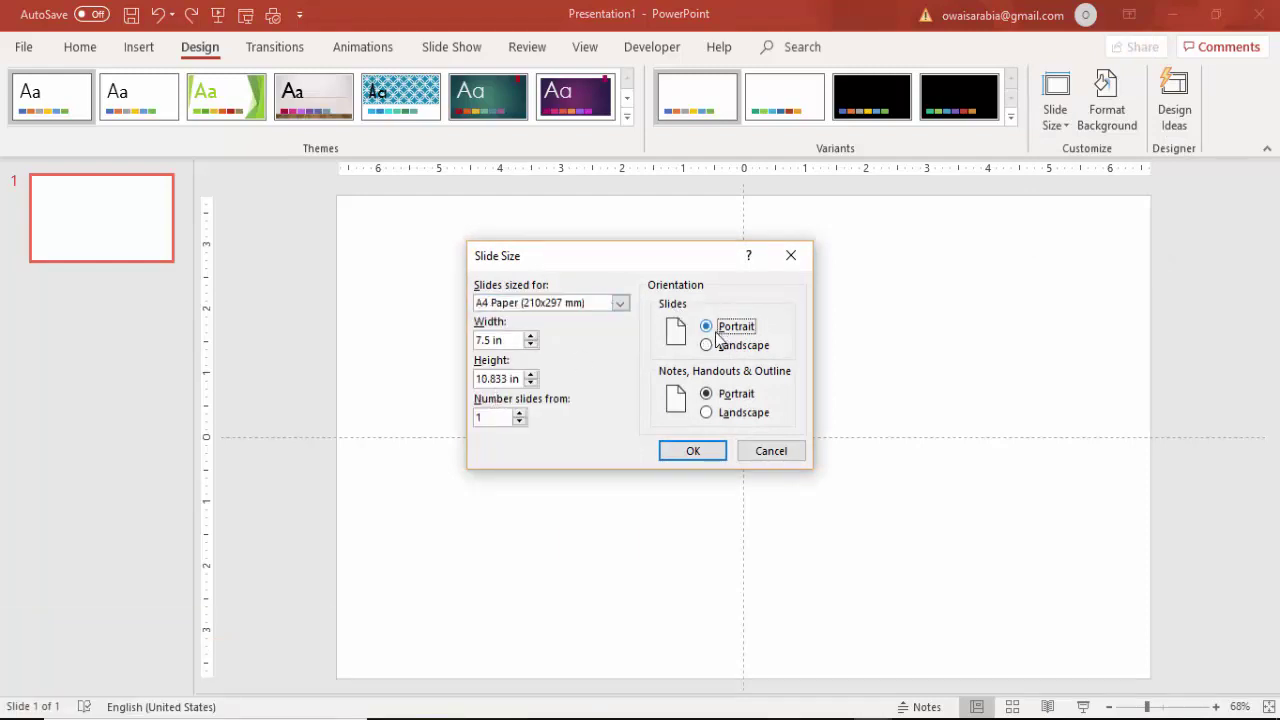
click(688, 450)
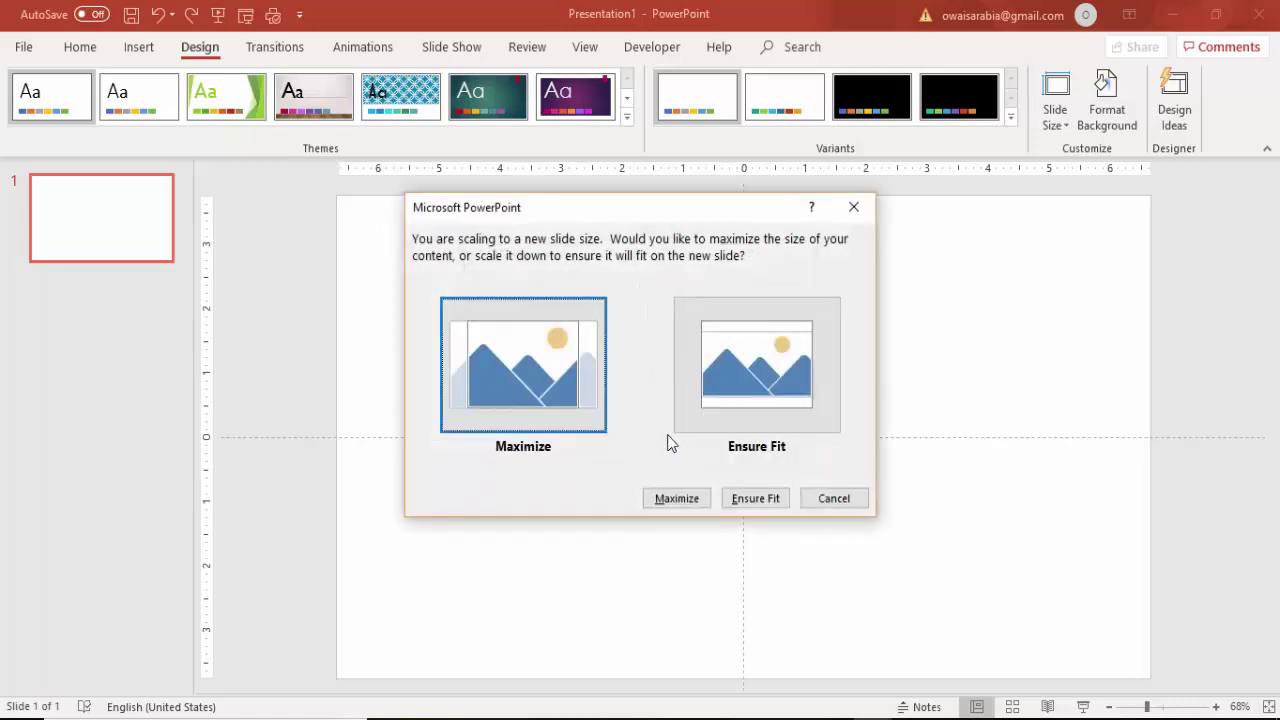
click(534, 398)
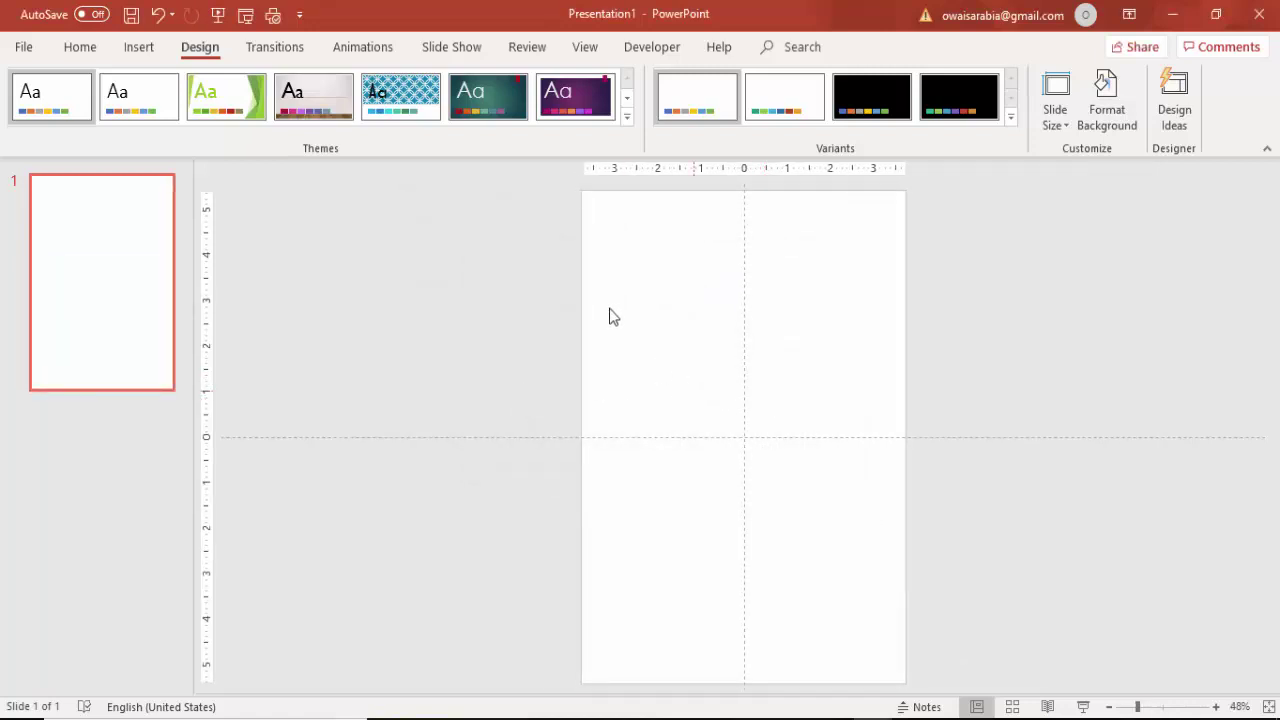
Draw an oval circle, enlarge it to 8.74 in and set it half off the left edge
click(141, 50)
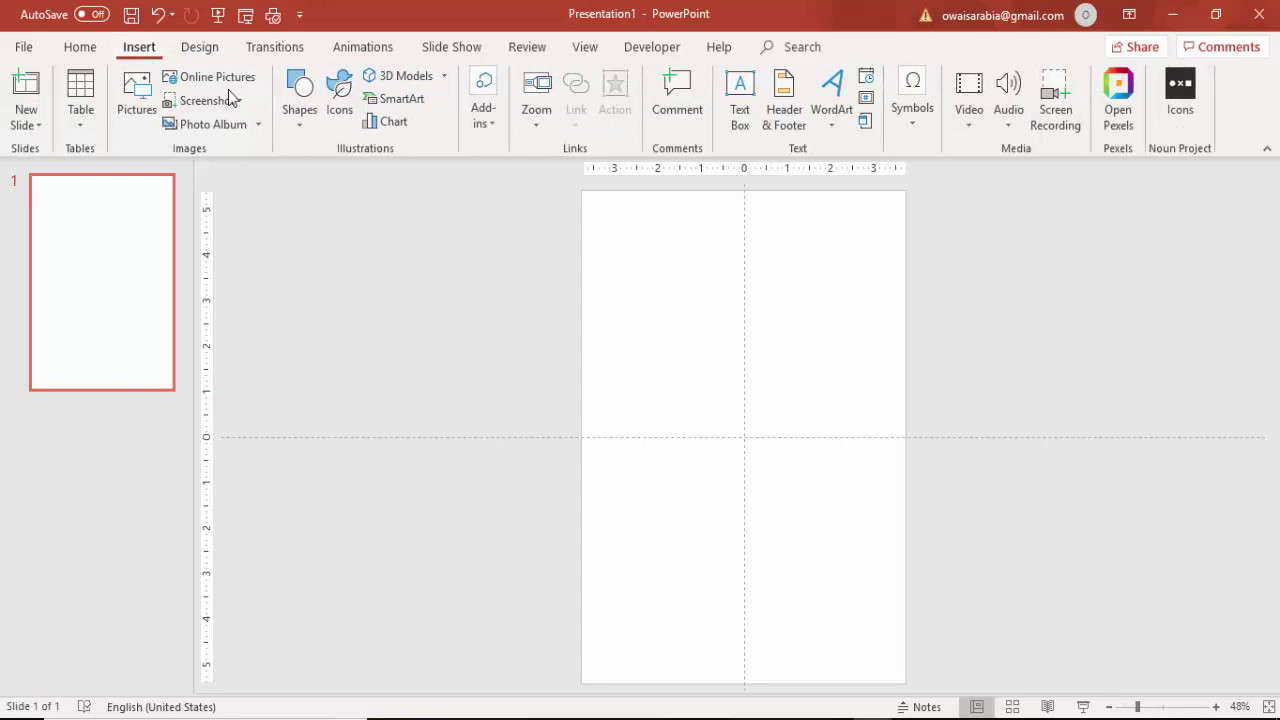
click(294, 125)
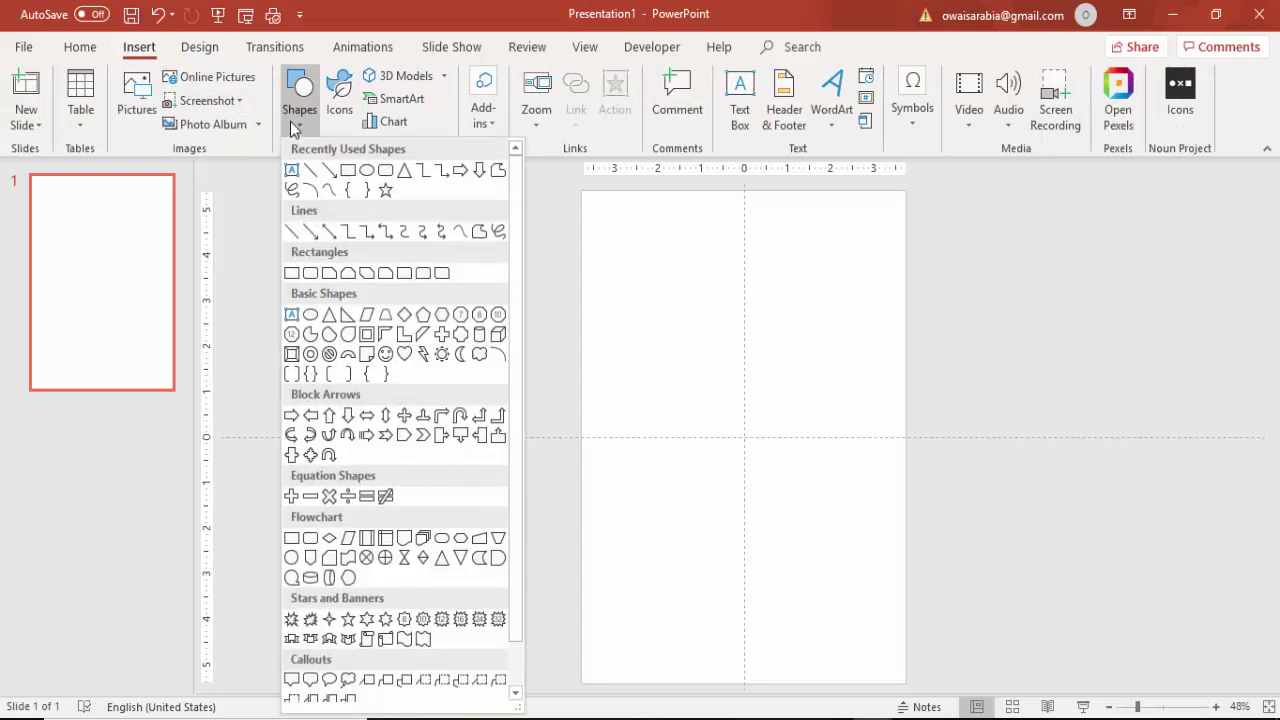
click(310, 316)
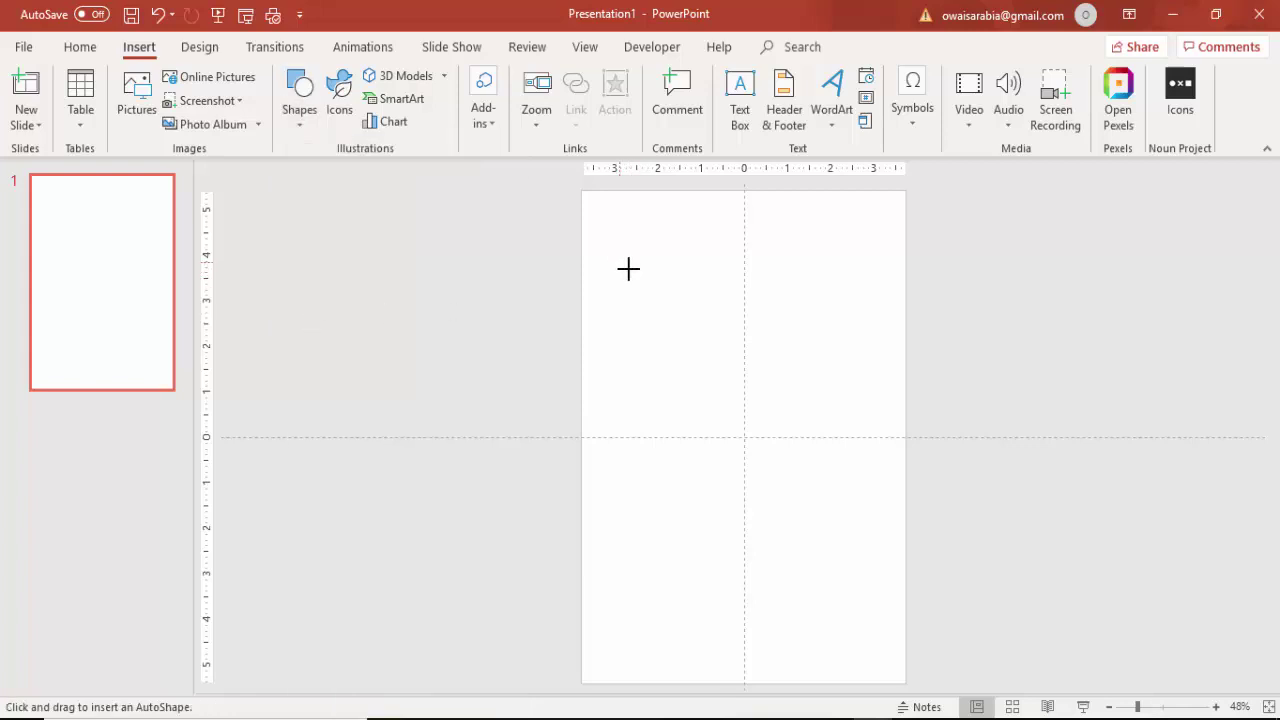
drag(619, 262, 892, 590)
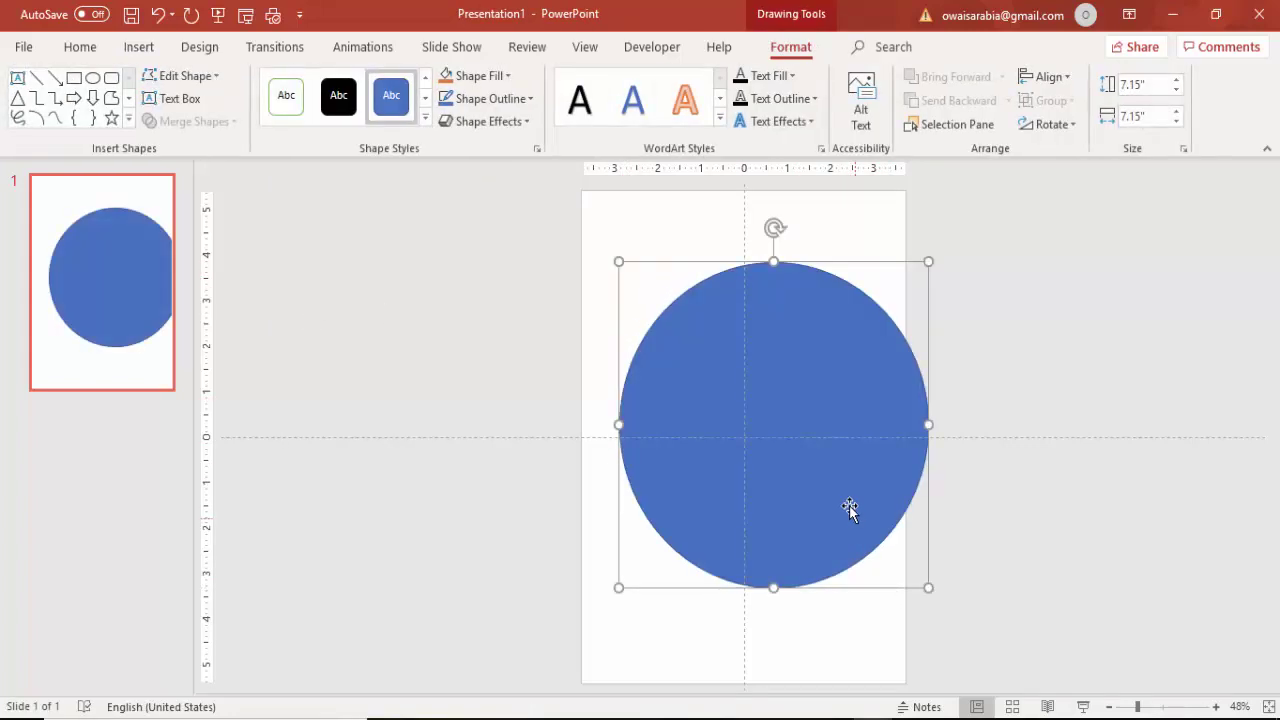
drag(849, 505, 663, 507)
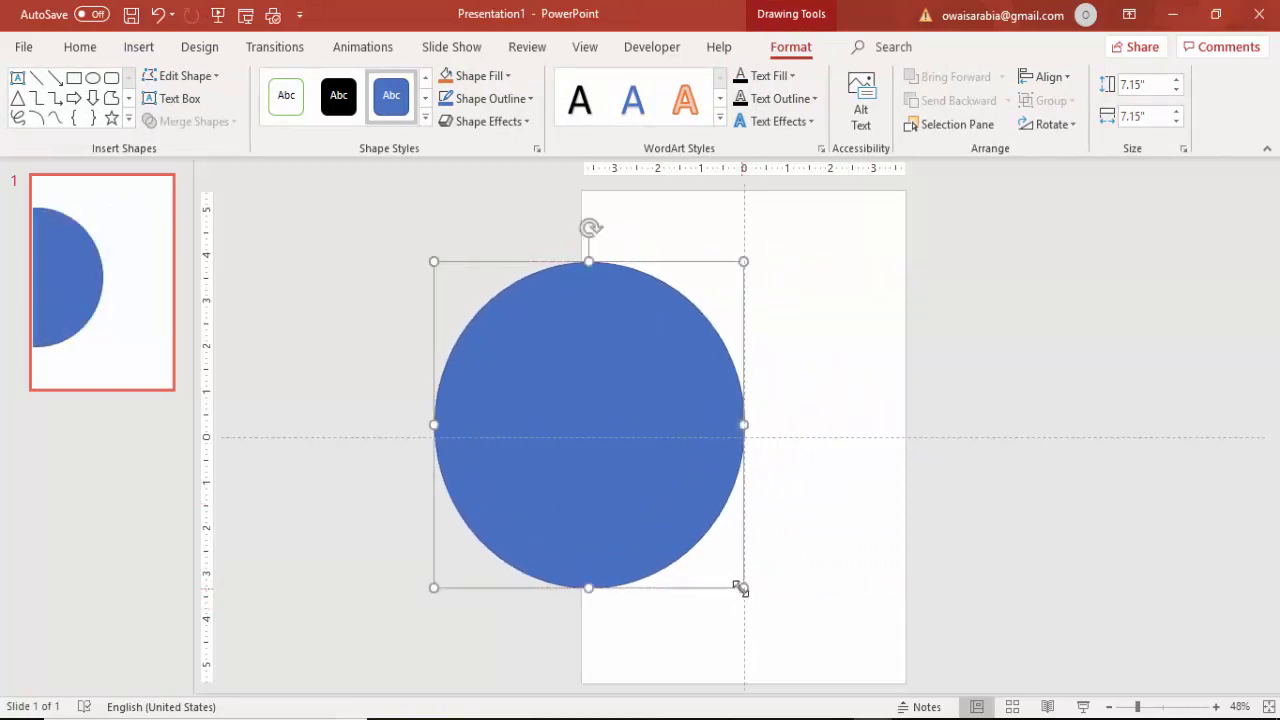
drag(742, 589, 811, 660)
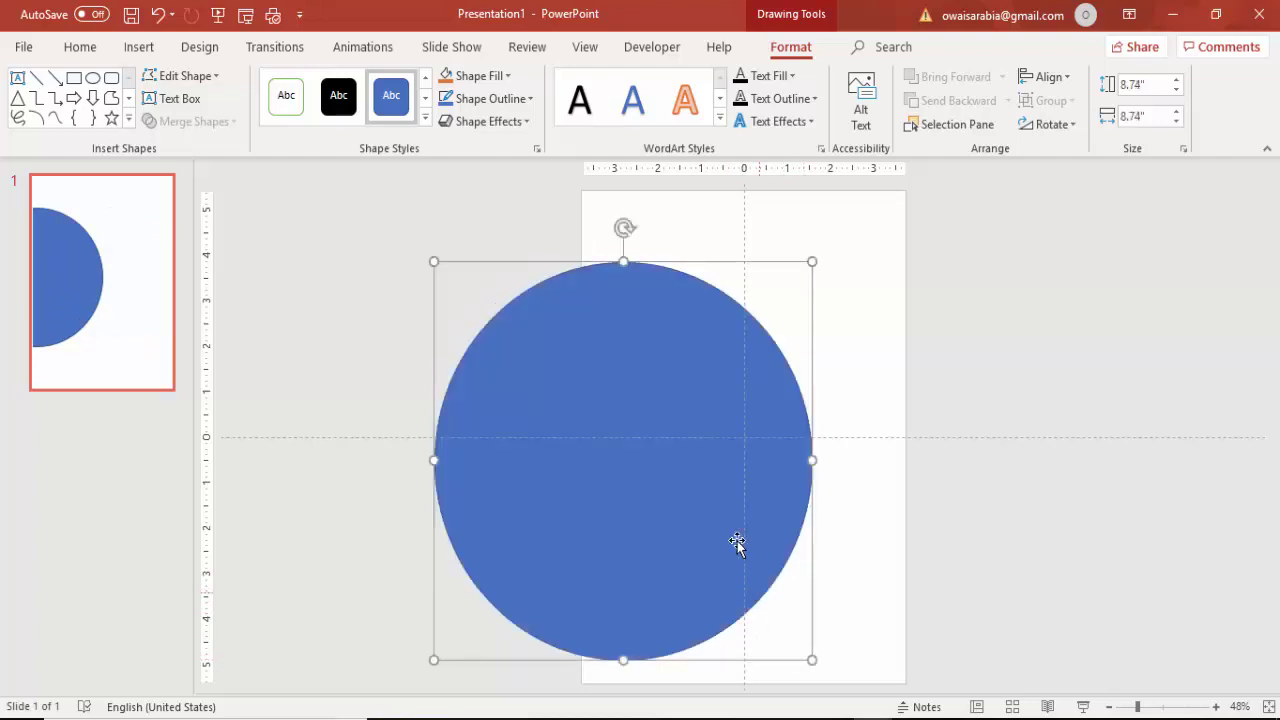
drag(700, 500, 667, 486)
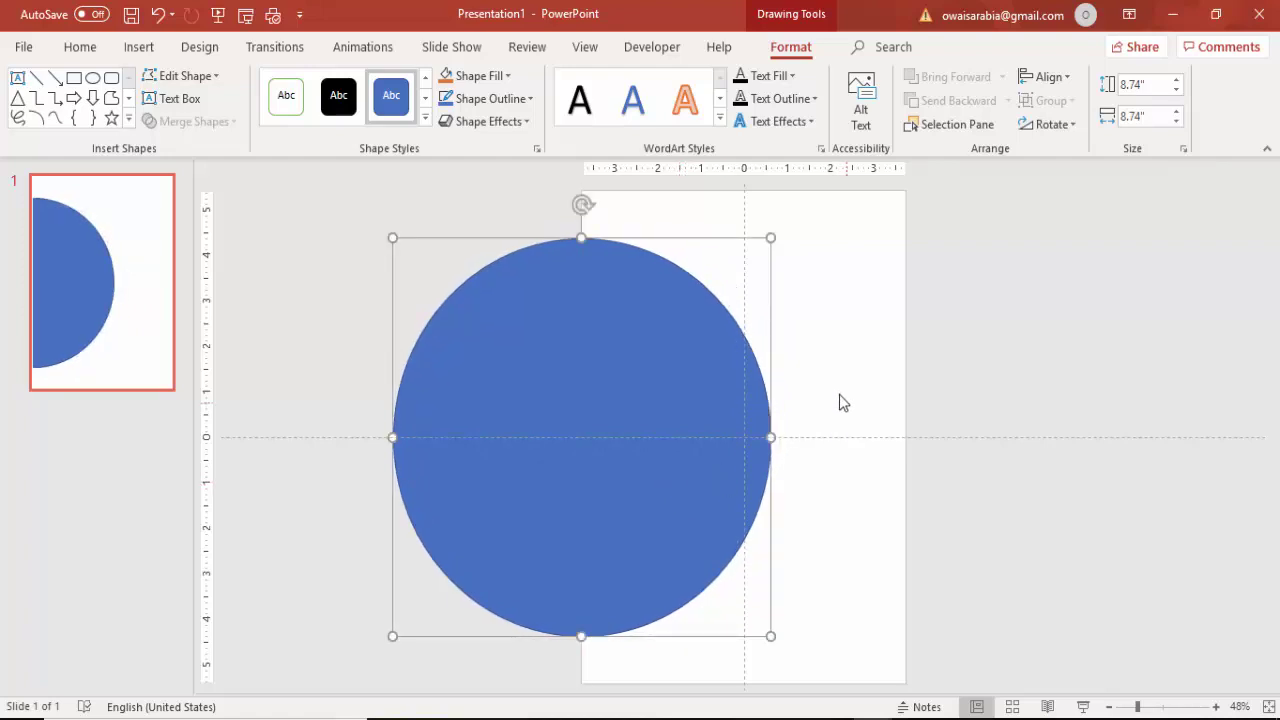
click(413, 189)
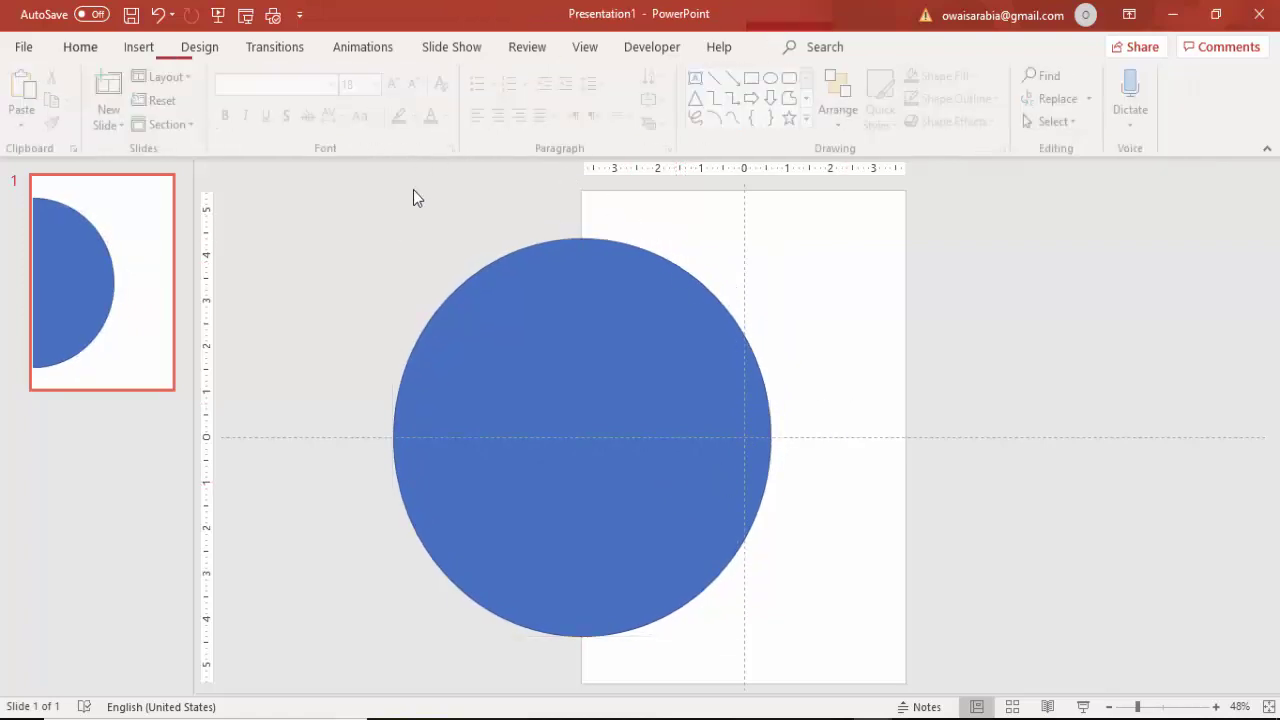
Draw a thin vertical rectangle spanning the slide's full height
click(138, 47)
click(305, 122)
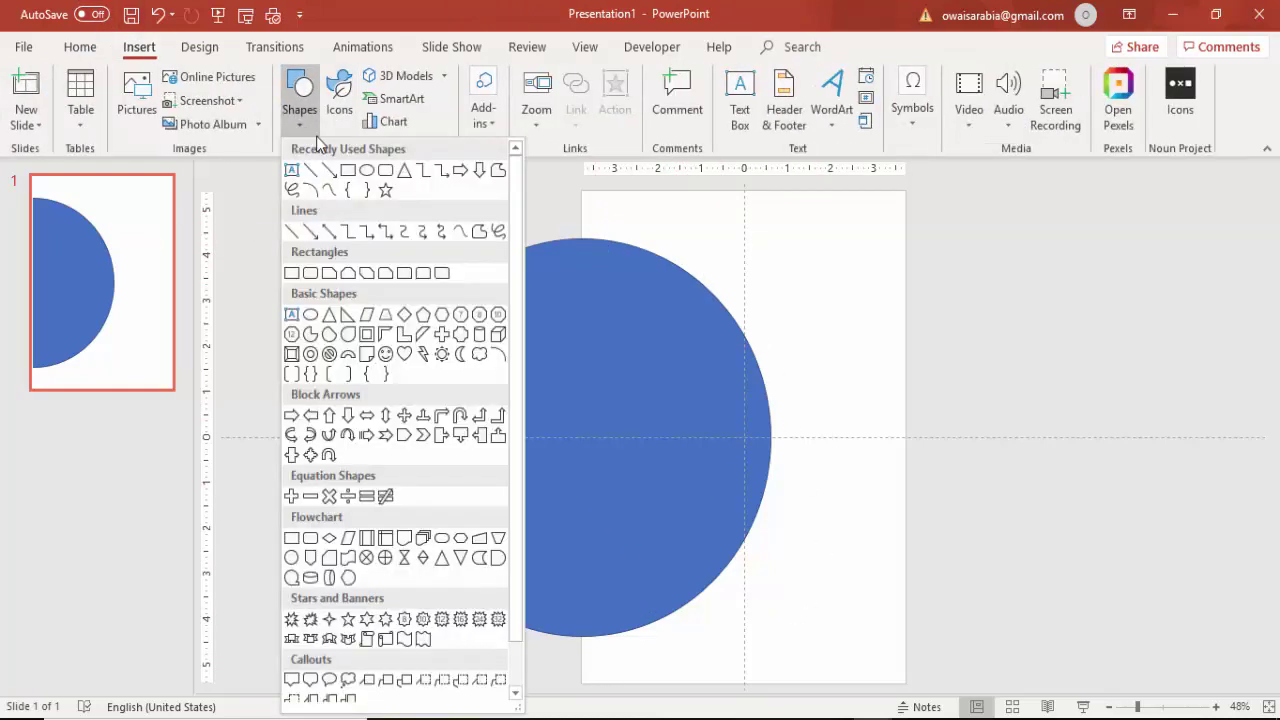
click(364, 186)
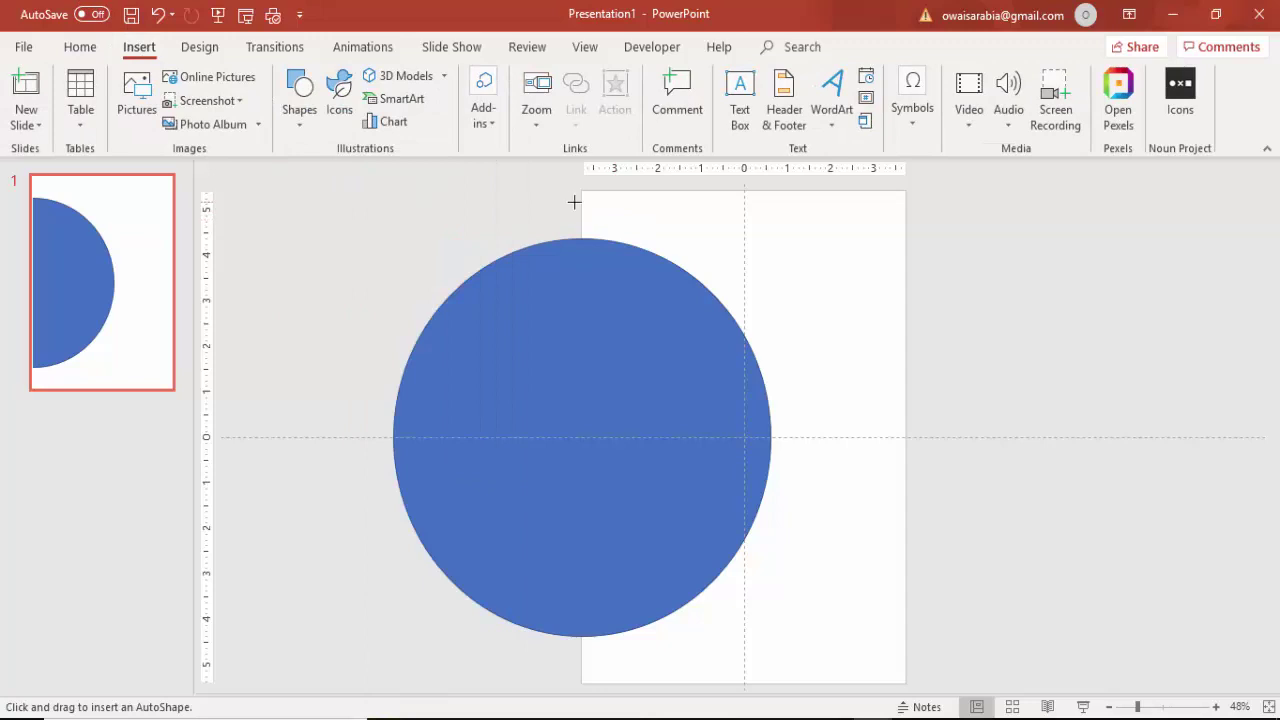
drag(582, 203, 587, 677)
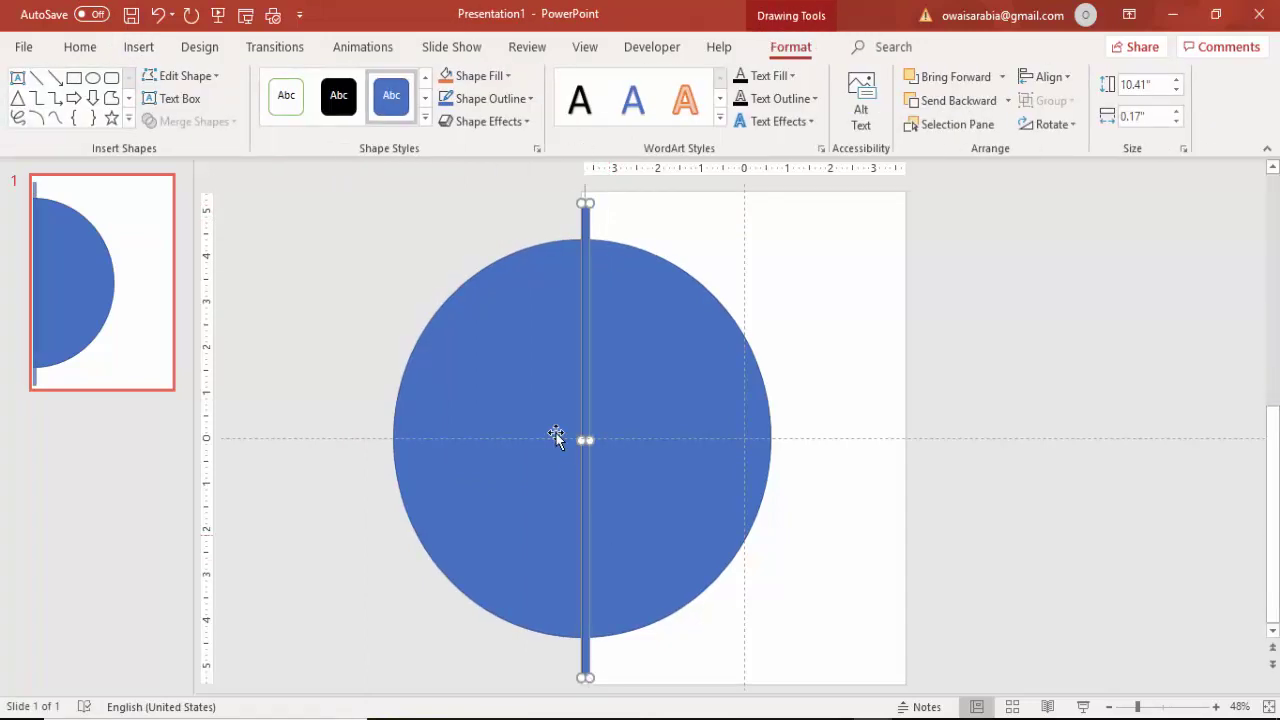
Fill the bar orange with no outline and centre it on the blue circle
click(462, 80)
click(490, 98)
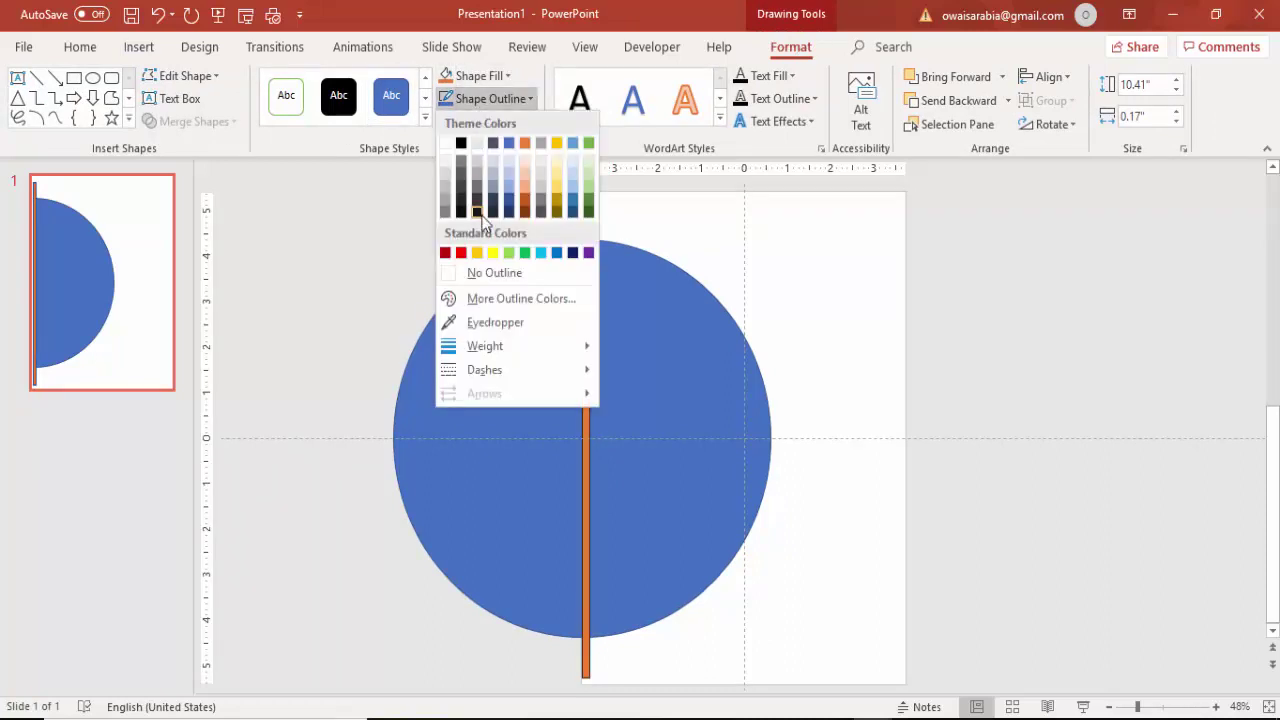
click(501, 274)
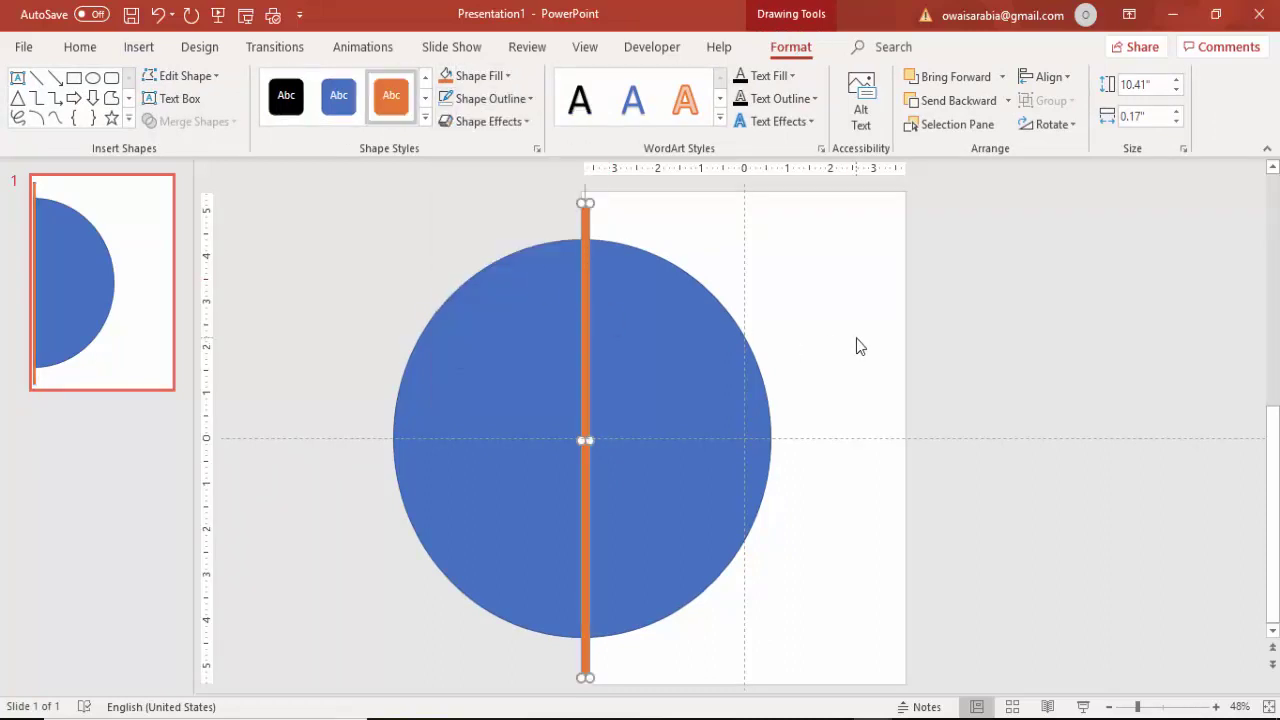
click(760, 340)
click(703, 346)
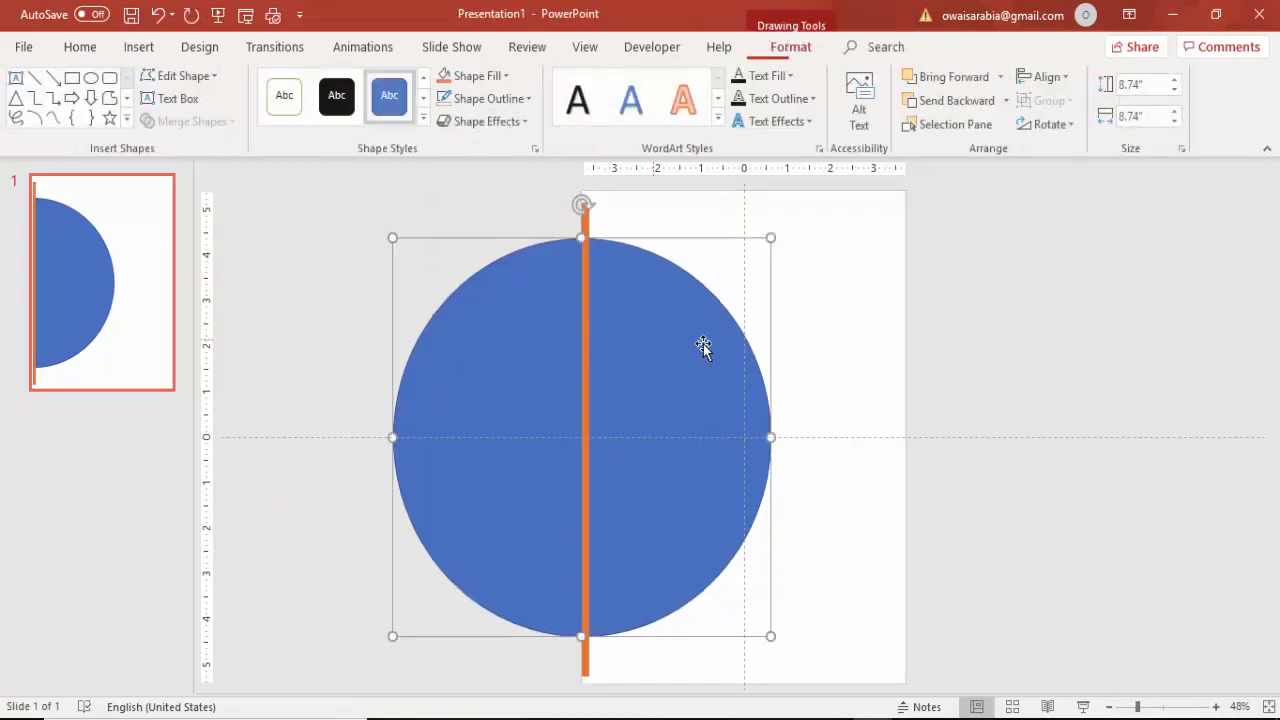
click(587, 224)
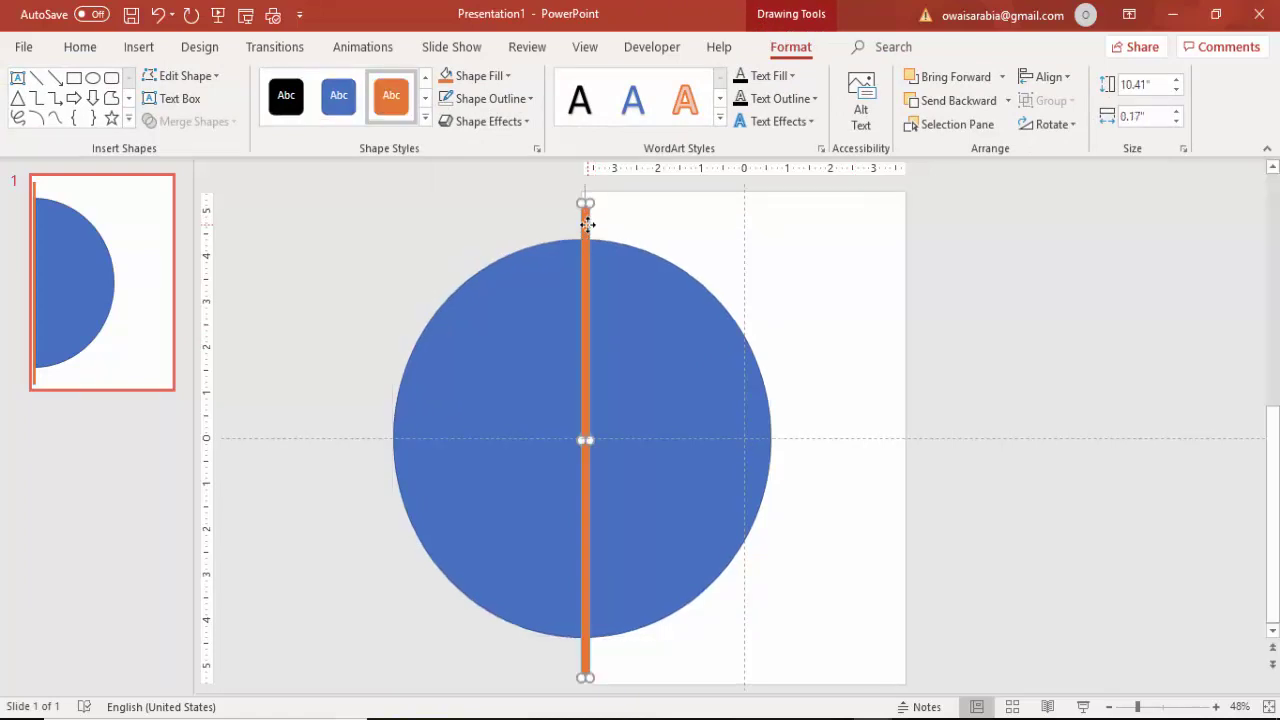
drag(587, 224, 586, 221)
Rotate orange bars around the circle's centre, deleting a wrongly angled diagonal
click(1108, 707)
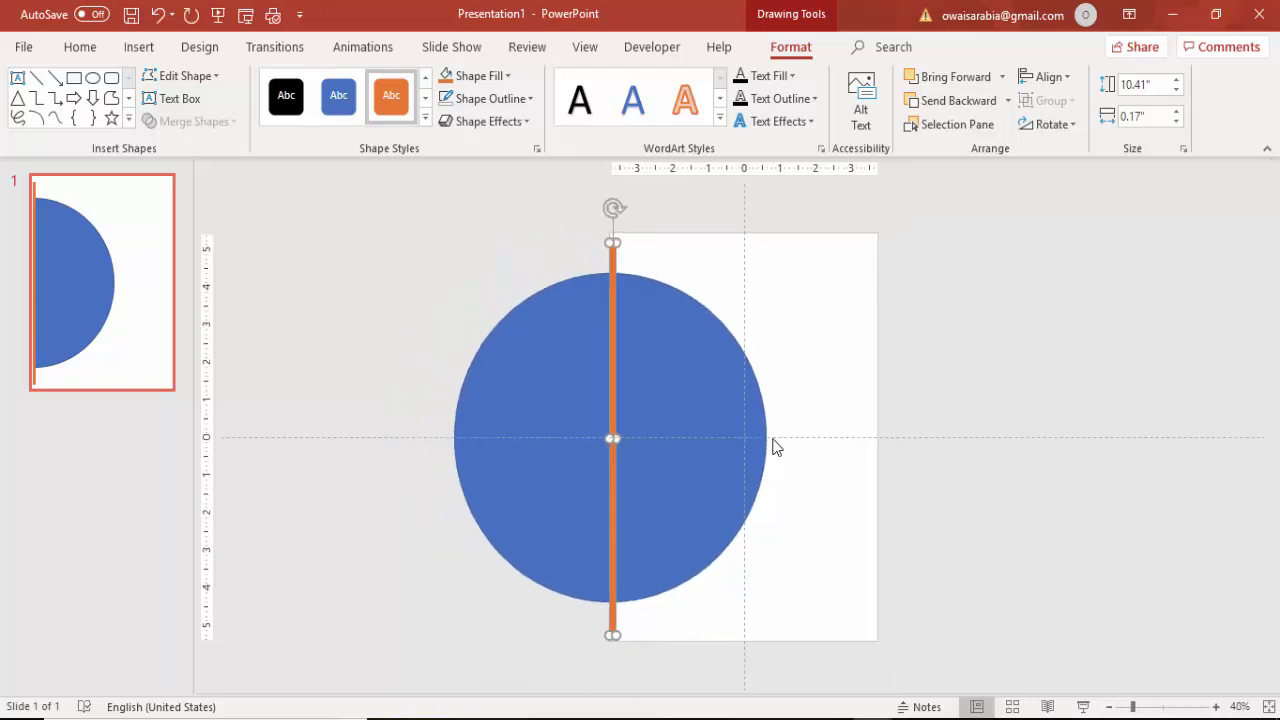
drag(615, 207, 750, 620)
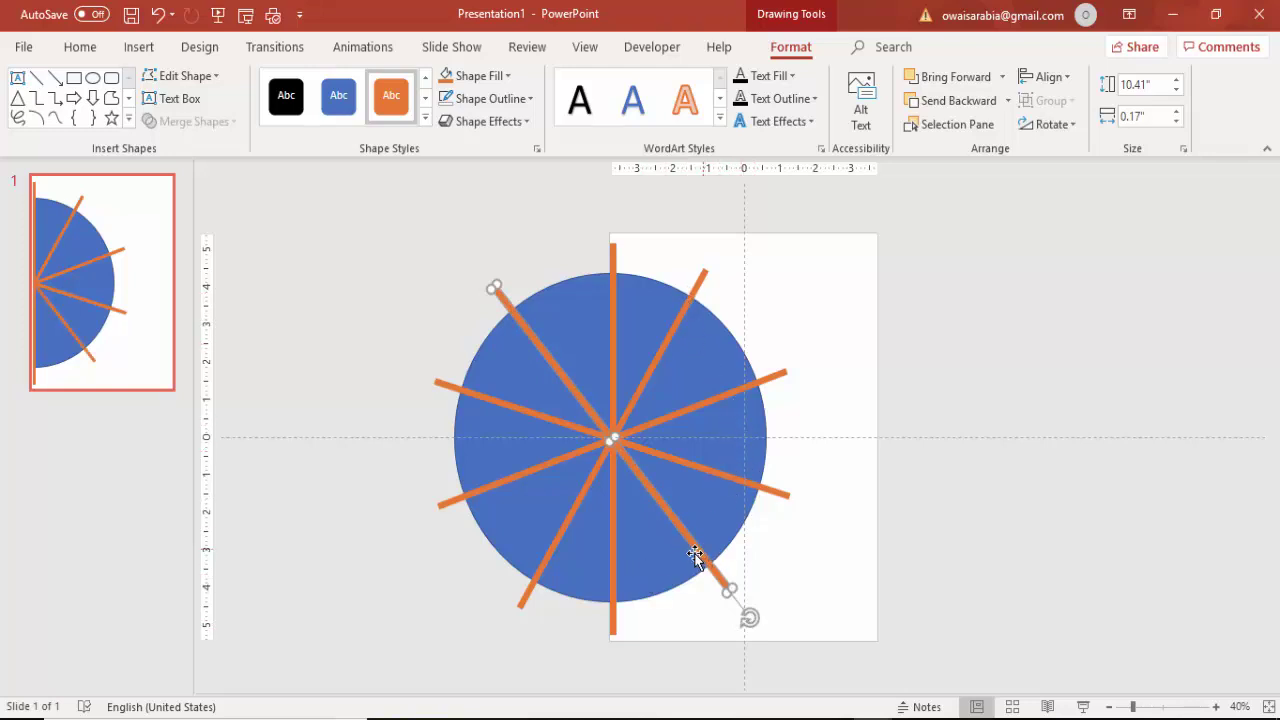
key(Delete)
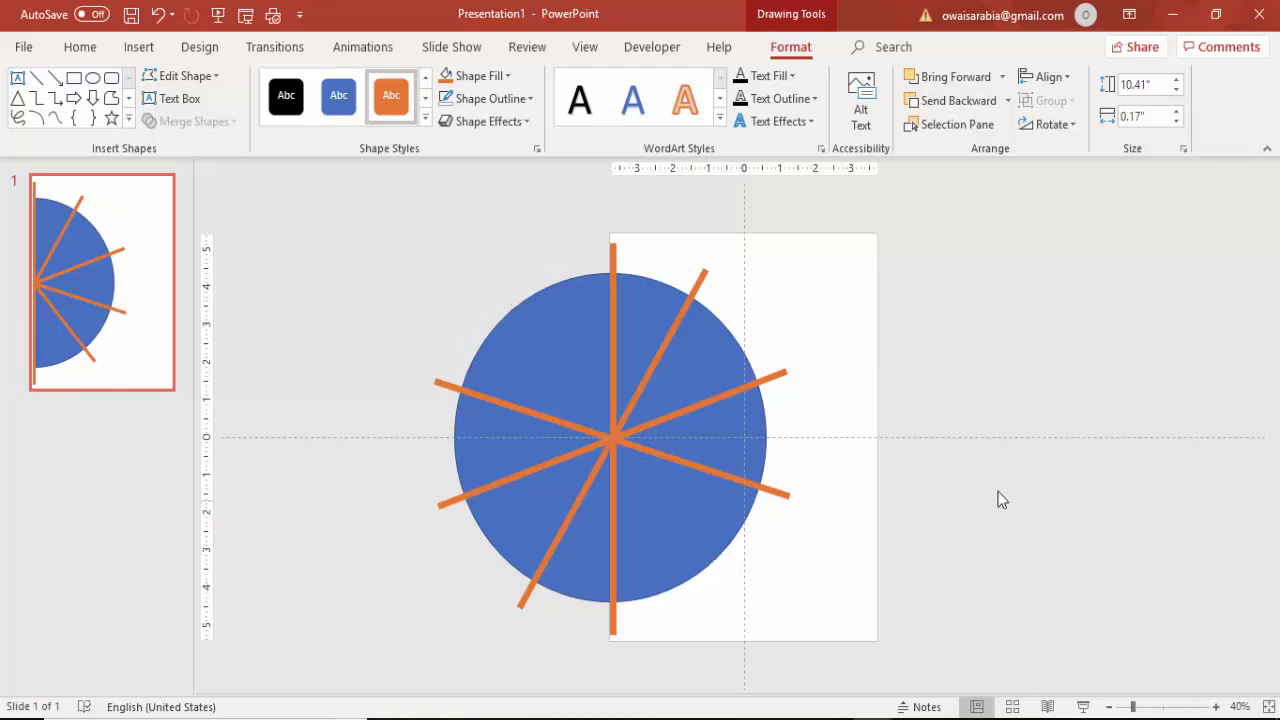
click(772, 490)
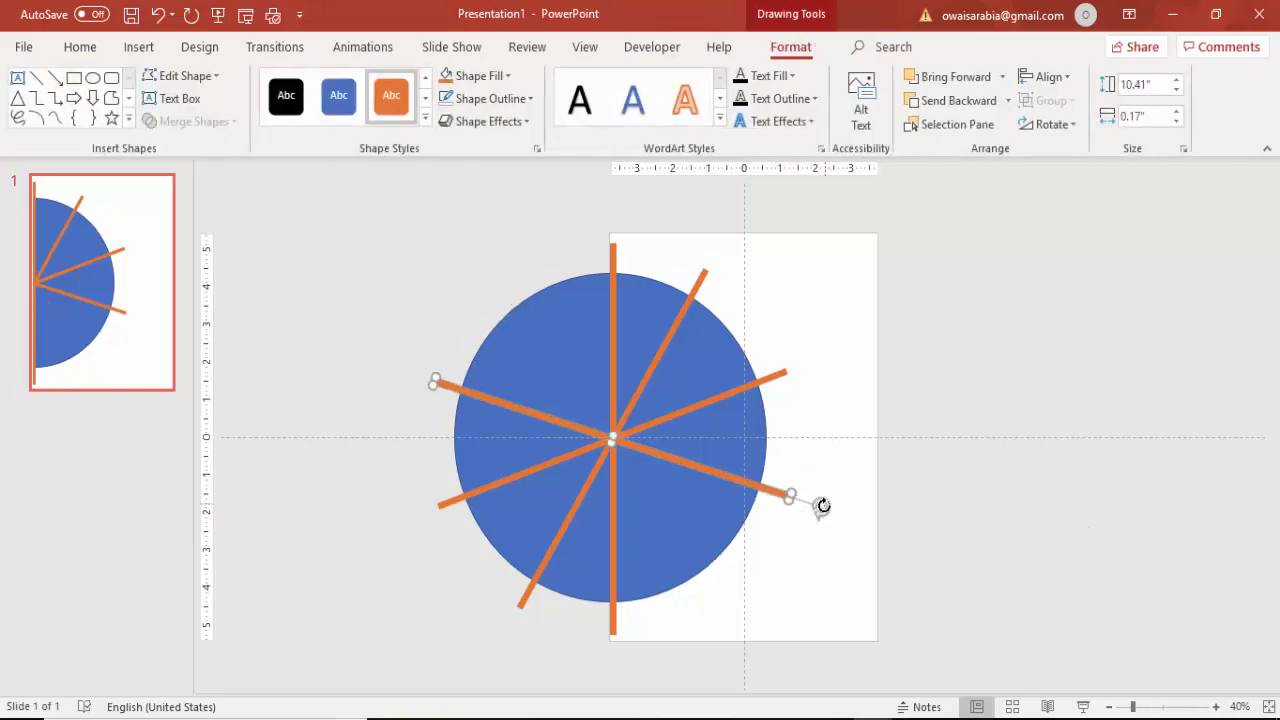
drag(821, 507, 773, 590)
Adjust the rising and falling diagonal bars to even 45° angles
click(784, 367)
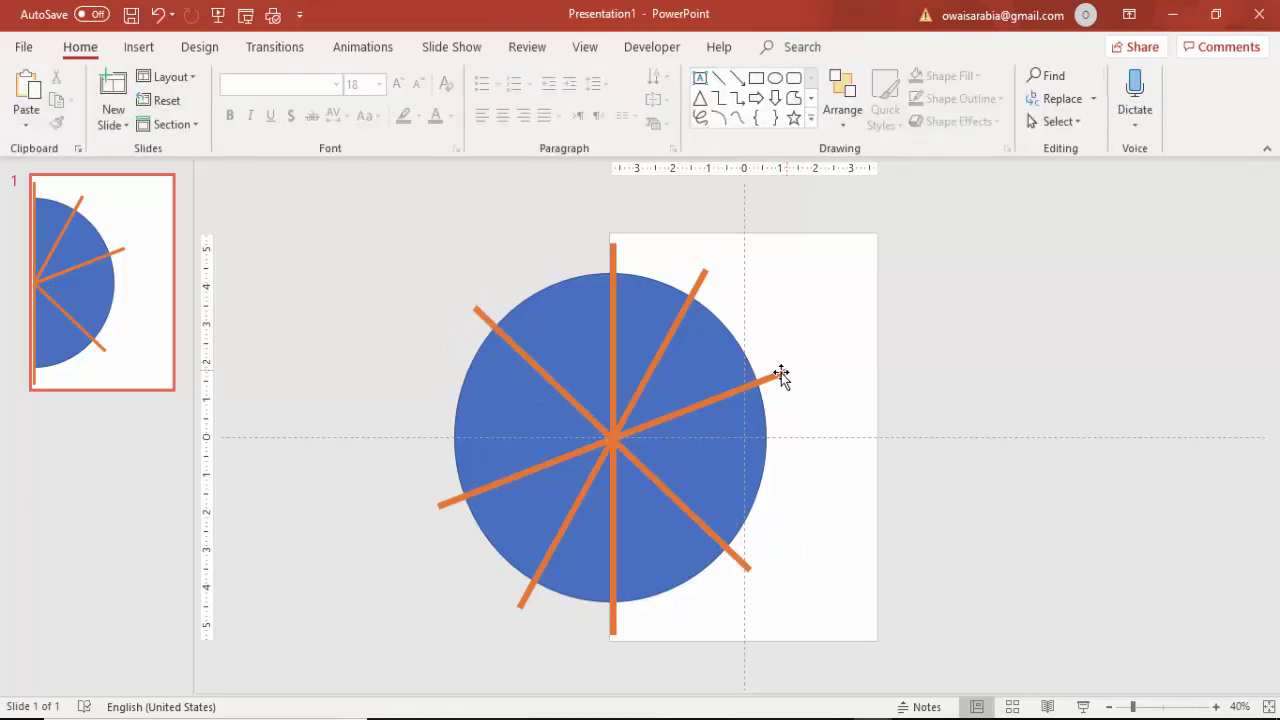
click(781, 375)
drag(839, 423, 839, 428)
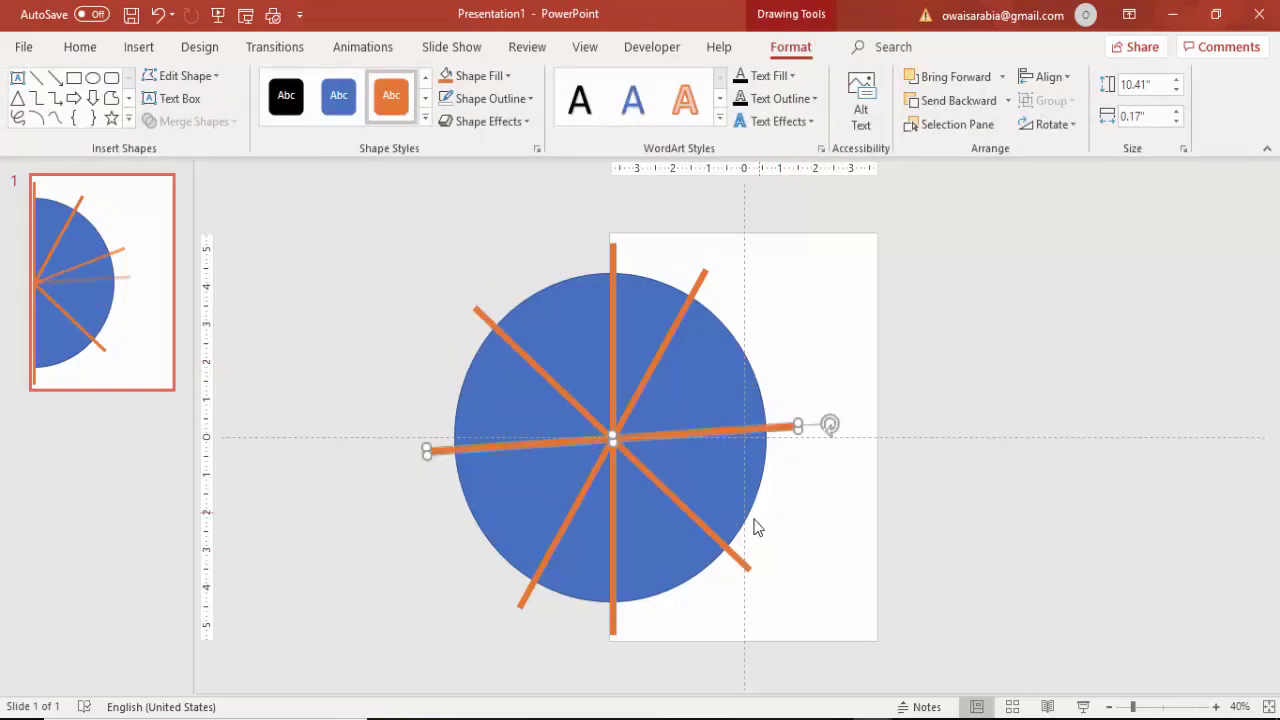
click(705, 270)
drag(725, 236, 767, 281)
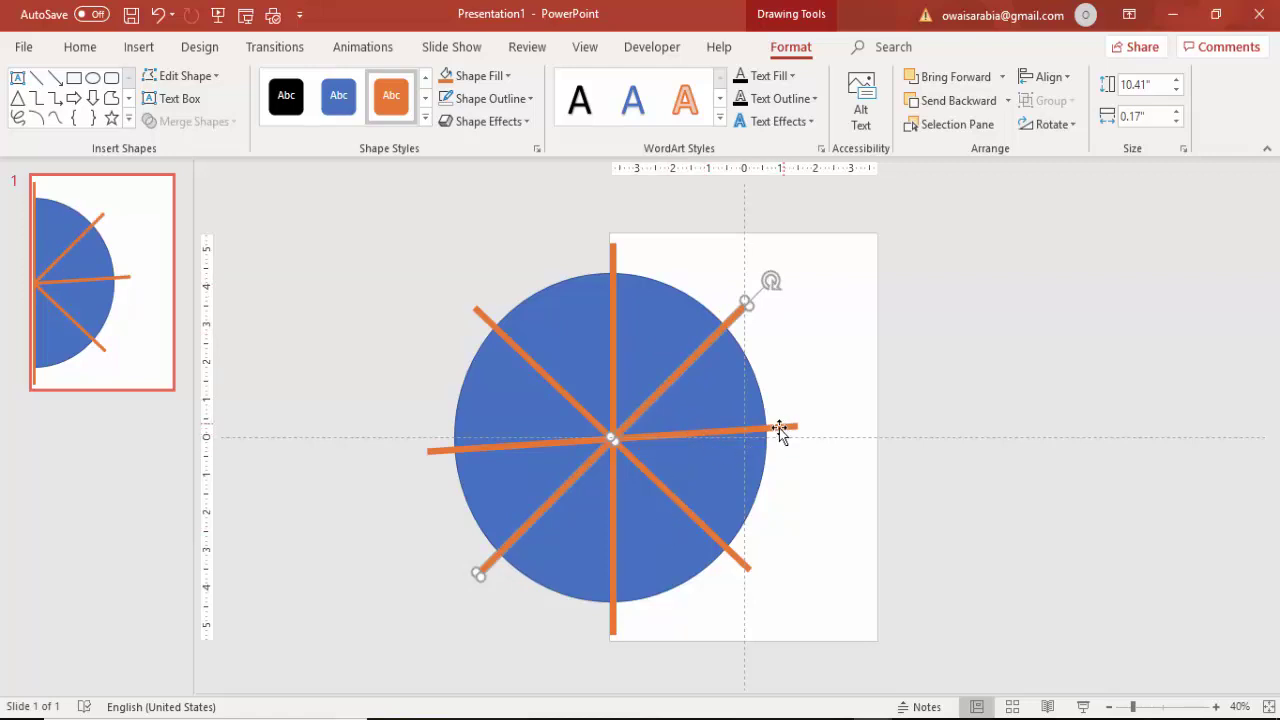
click(747, 566)
drag(778, 593, 774, 597)
Rotate the last bar flat horizontally, then marquee-select the circle and all bars
click(797, 425)
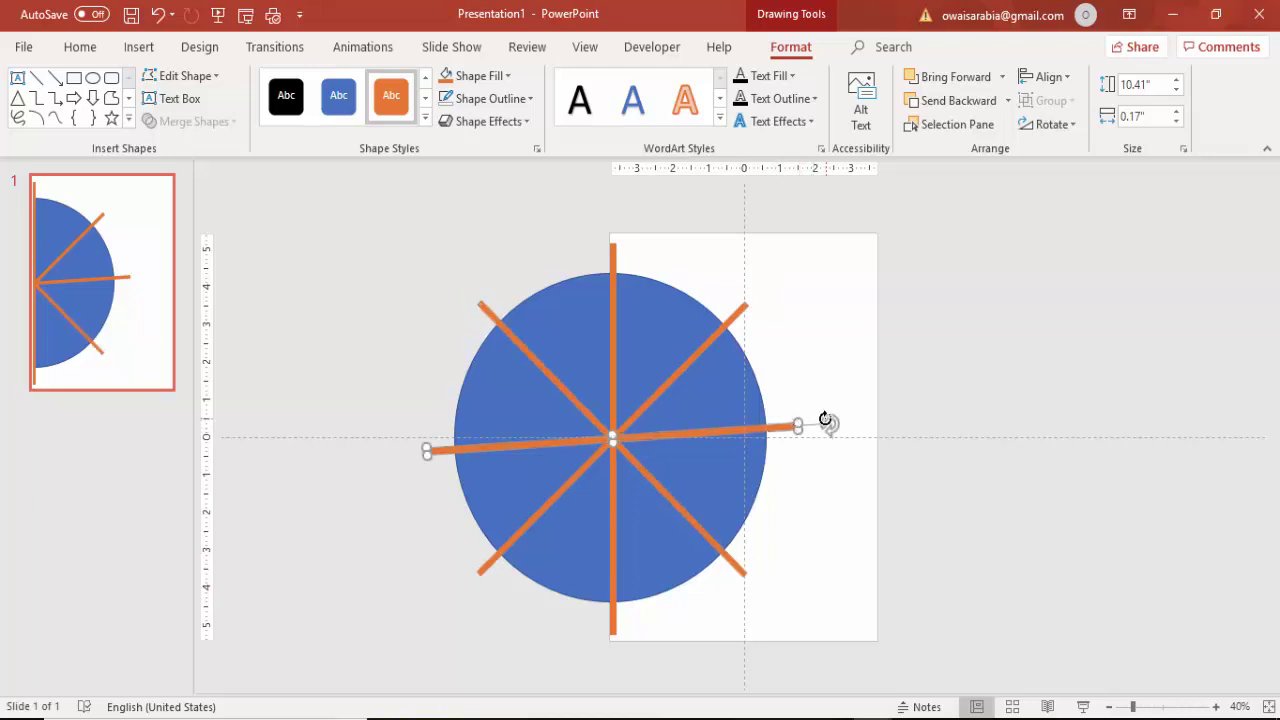
drag(830, 422, 830, 437)
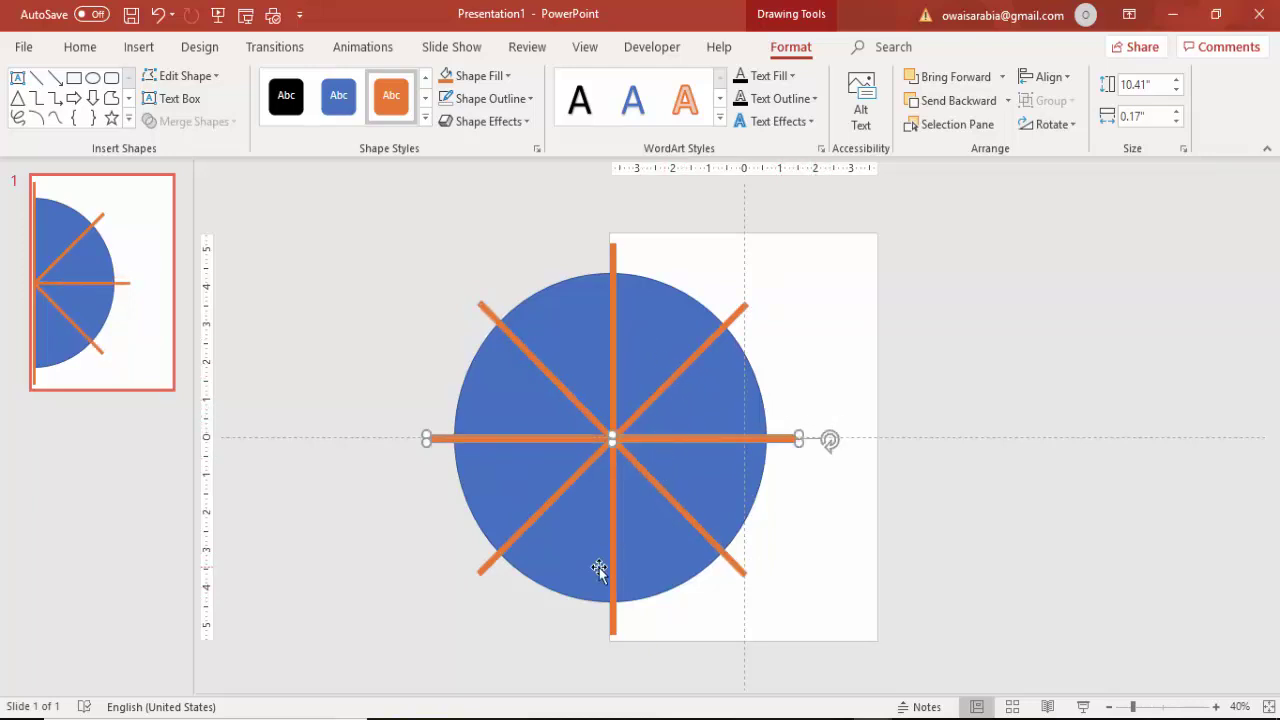
click(815, 352)
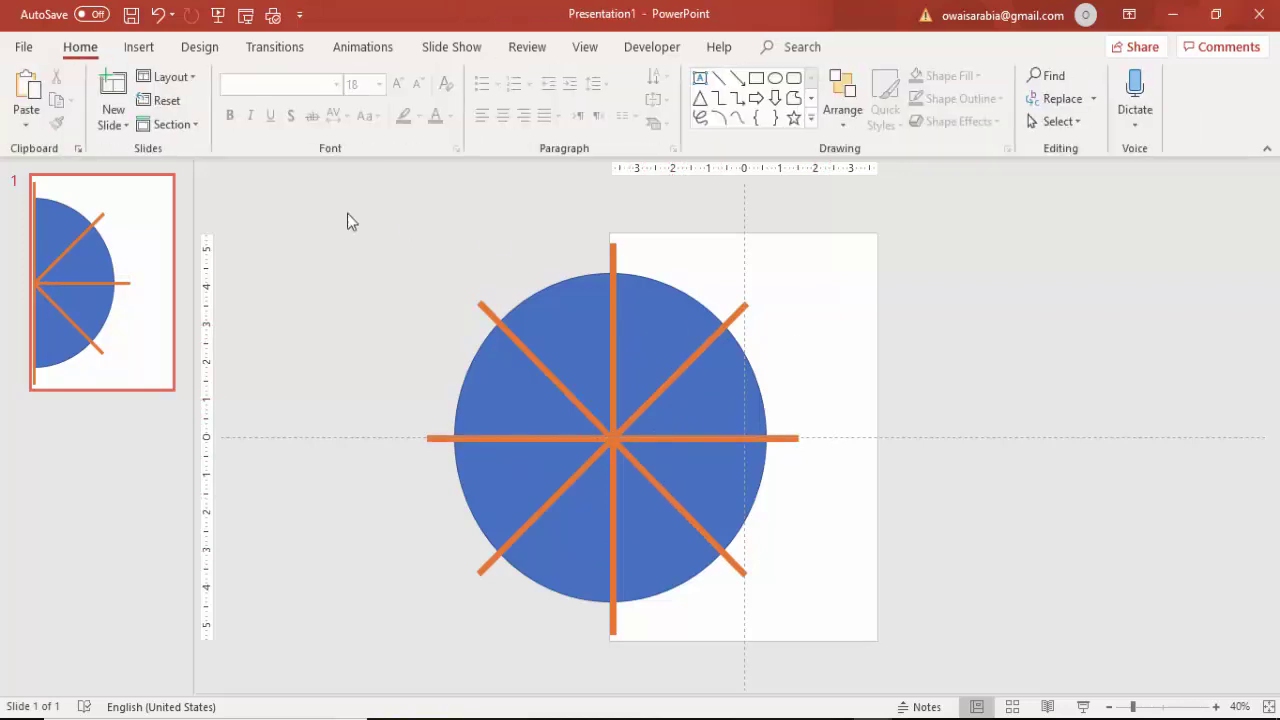
mouse_move(346, 211)
mouse_down()
mouse_move(702, 482)
mouse_move(857, 669)
mouse_move(850, 661)
mouse_up()
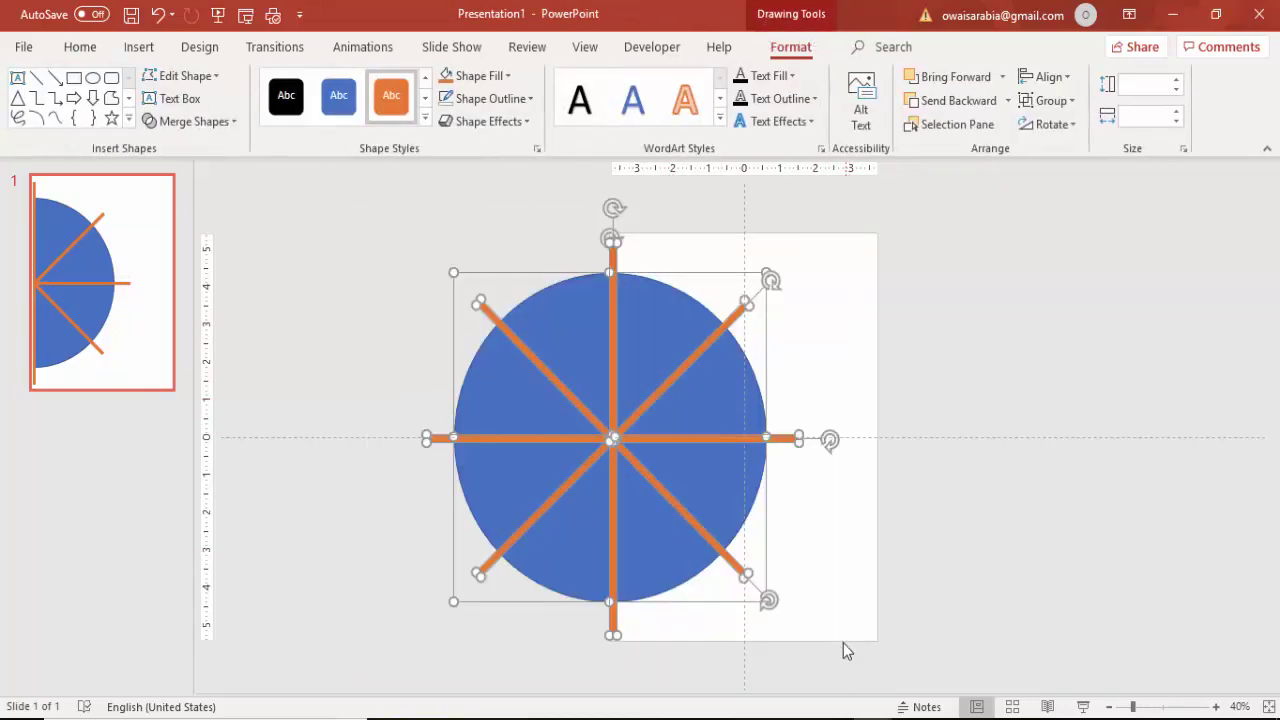
Split the circle and bars into separate pieces with Merge Shapes > Fragment
click(233, 123)
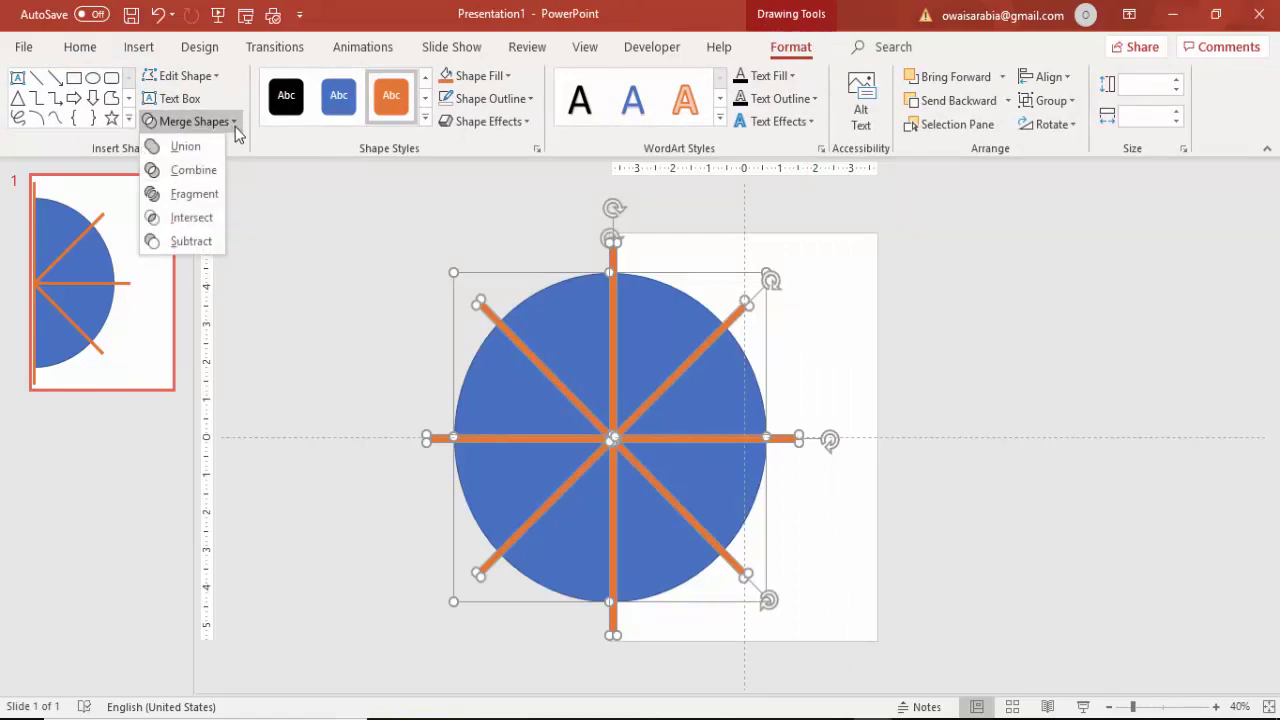
click(182, 195)
click(290, 250)
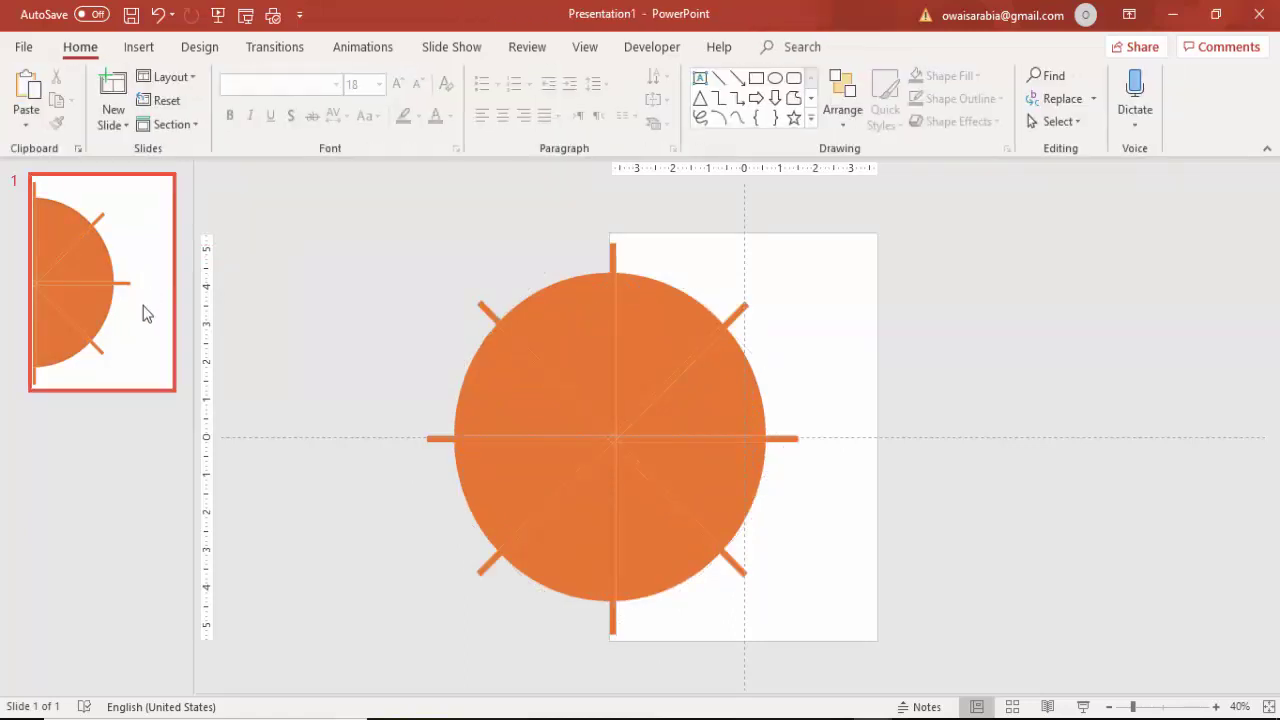
right_click(108, 462)
Add a new second slide and delete its title and content placeholders
click(157, 528)
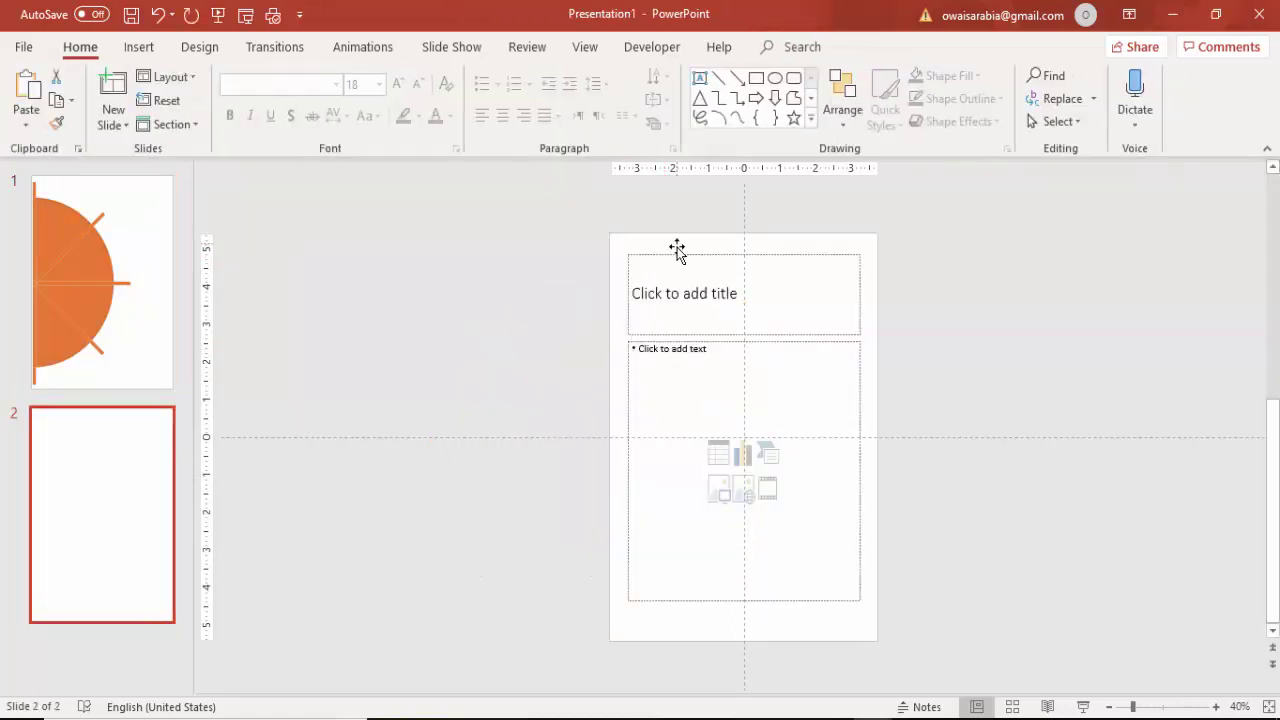
click(679, 258)
key(Delete)
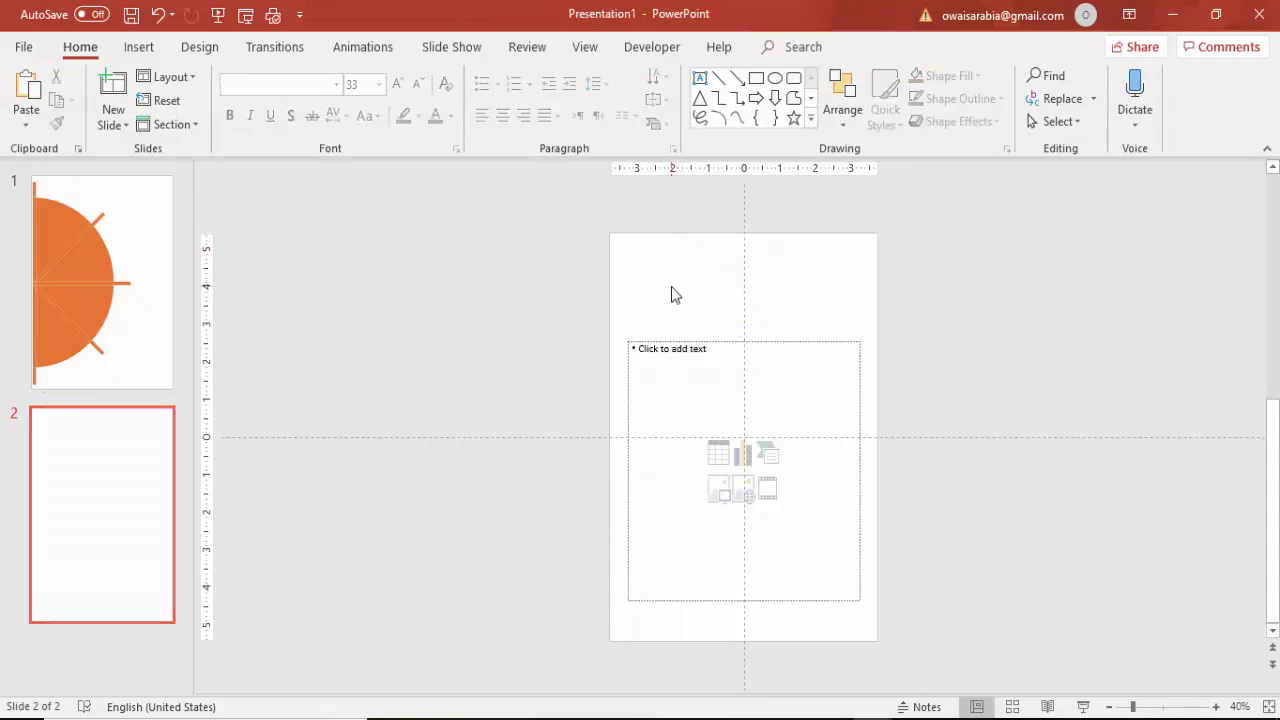
click(664, 340)
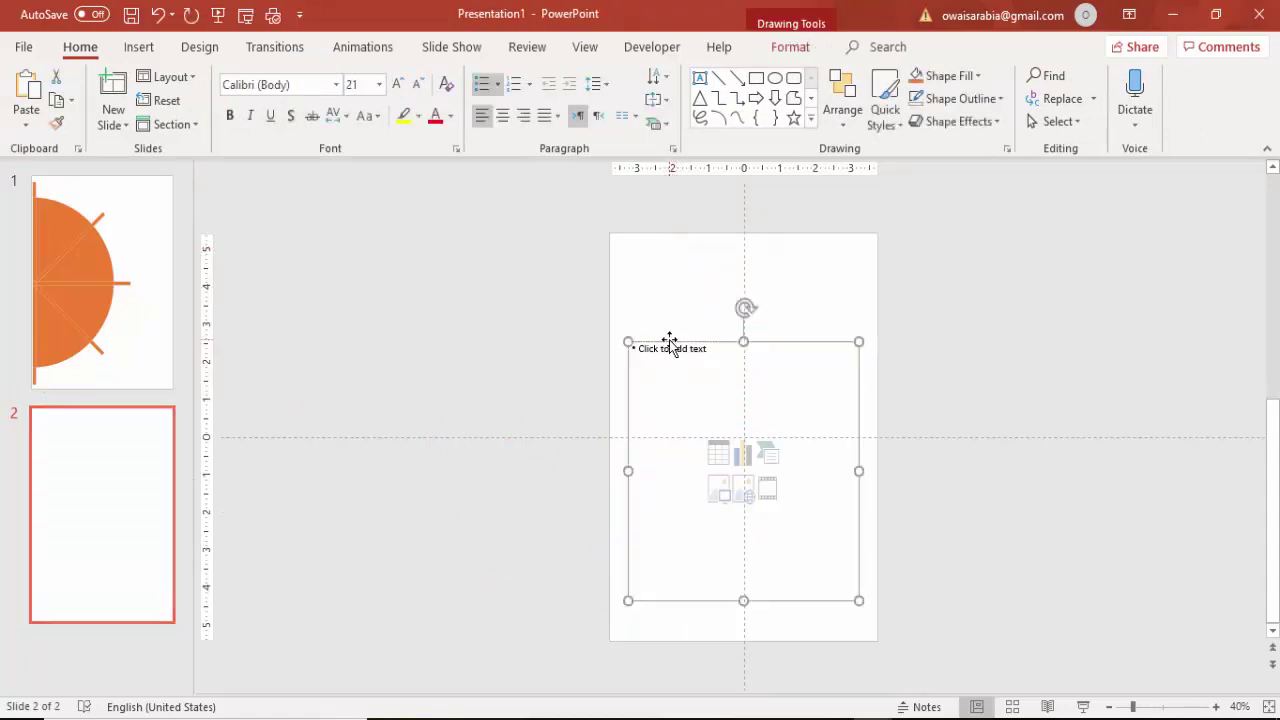
key(Delete)
Copy the orange slices from slide 1, paste with Use Destination Theme, and nudge them left
click(158, 300)
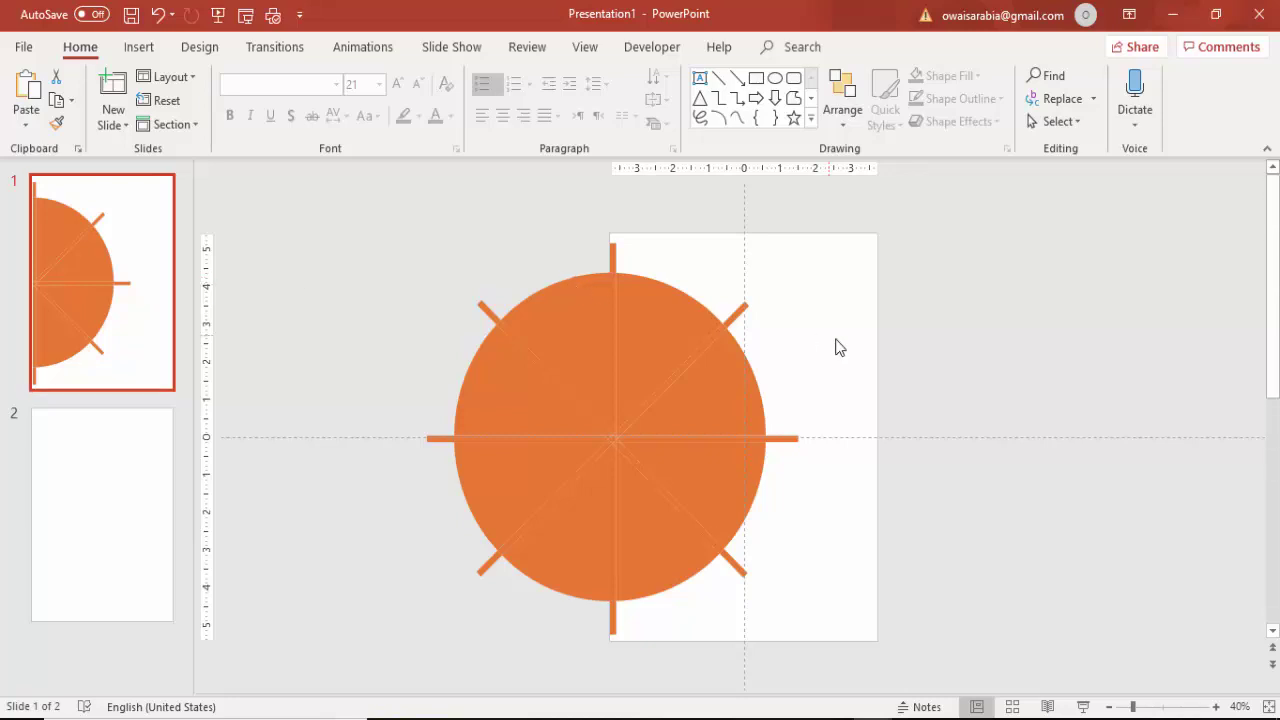
click(664, 340)
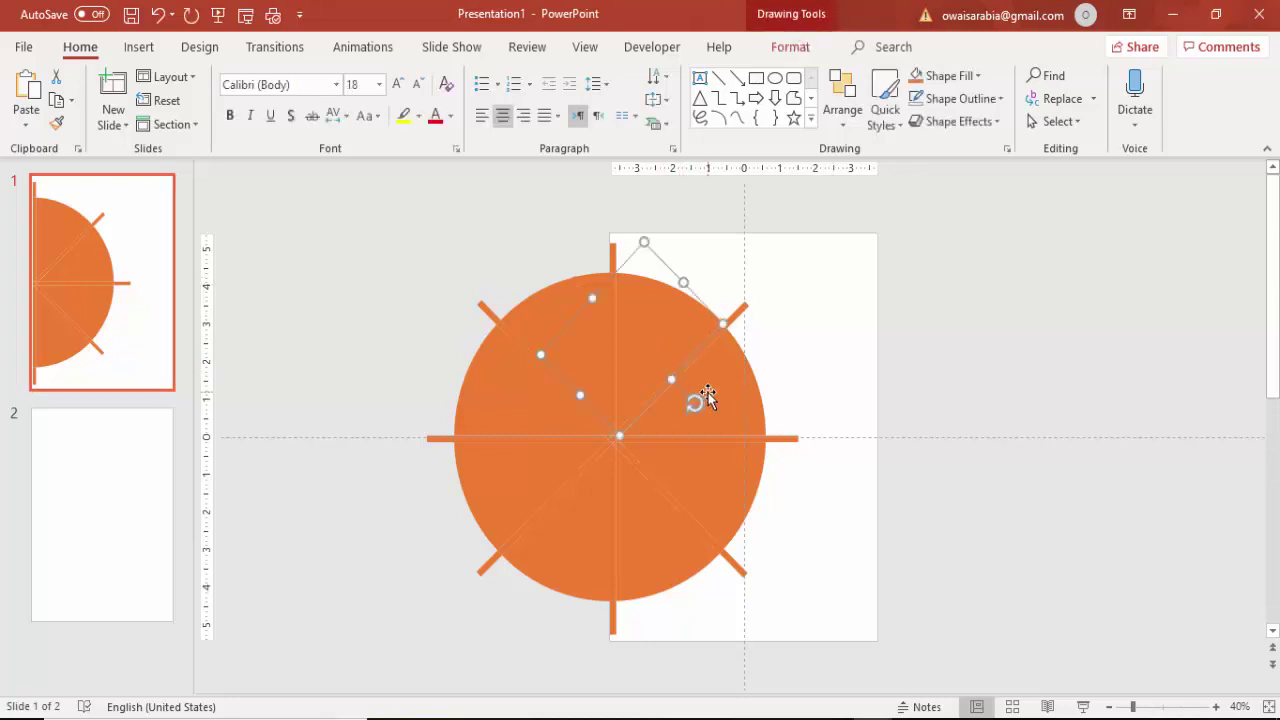
shift+click(657, 543)
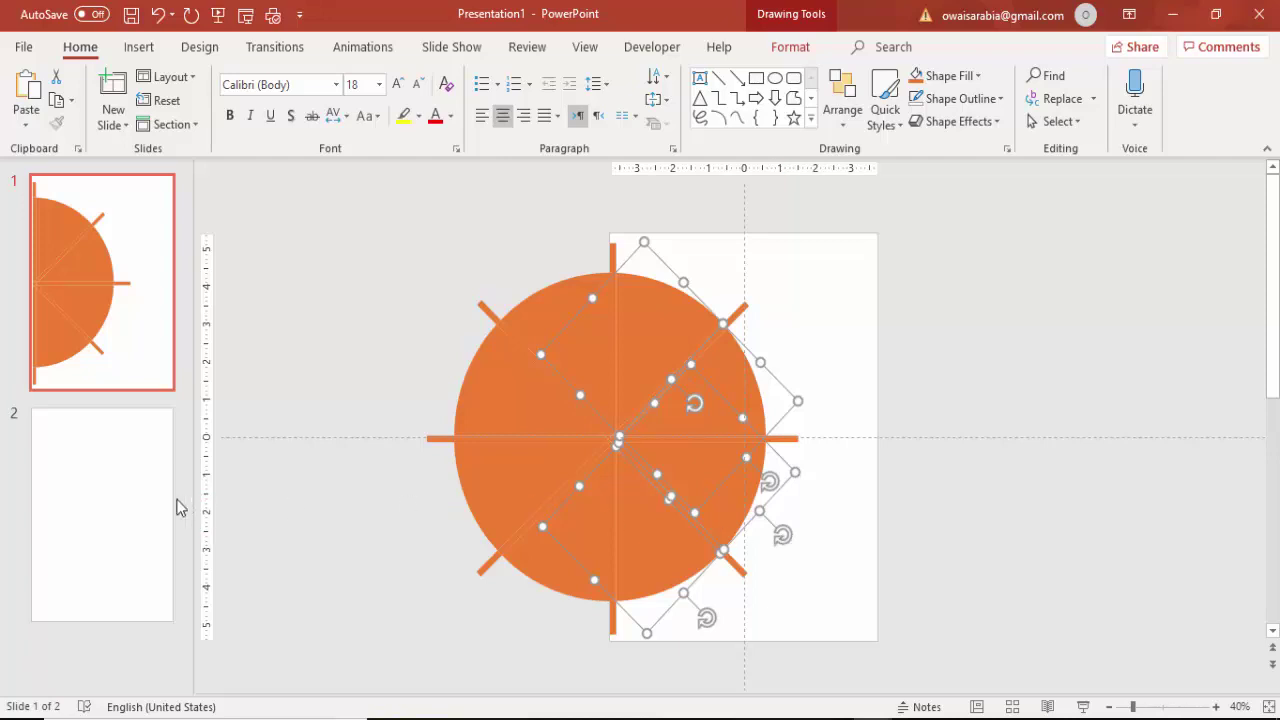
click(103, 494)
right_click(484, 298)
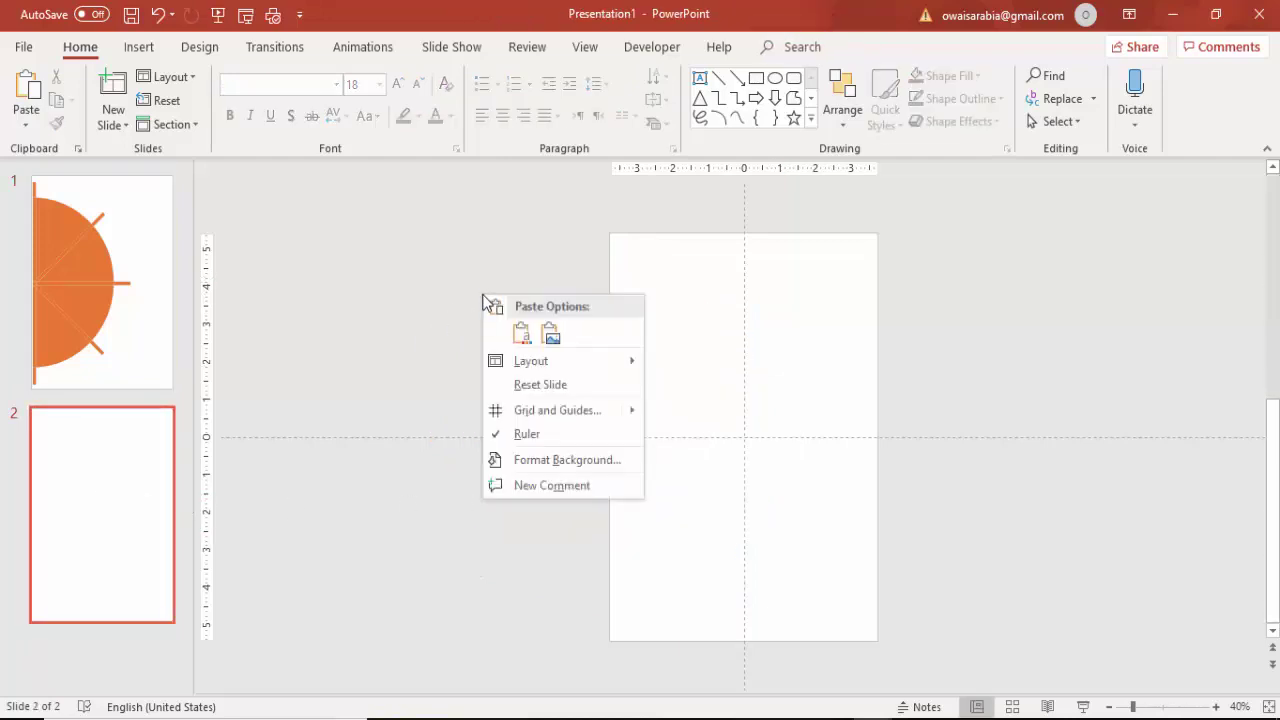
click(519, 333)
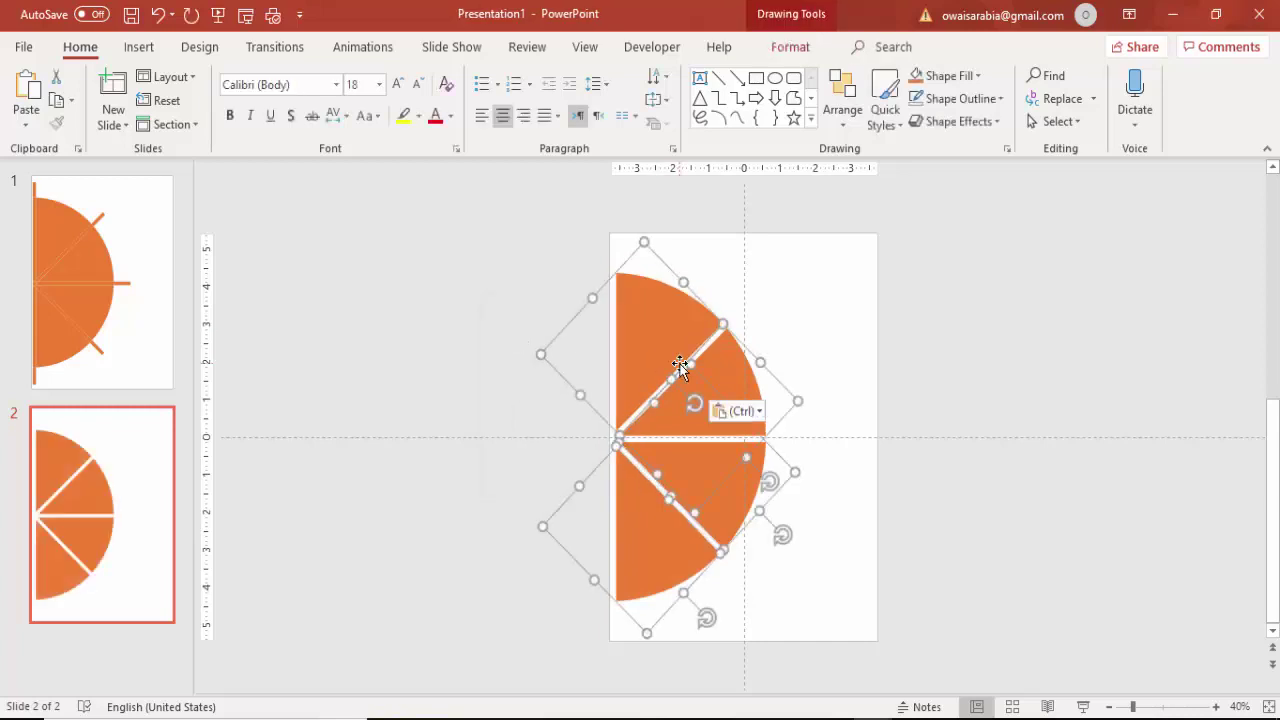
key(Left)
key(Left)
key(Left)
key(Left)
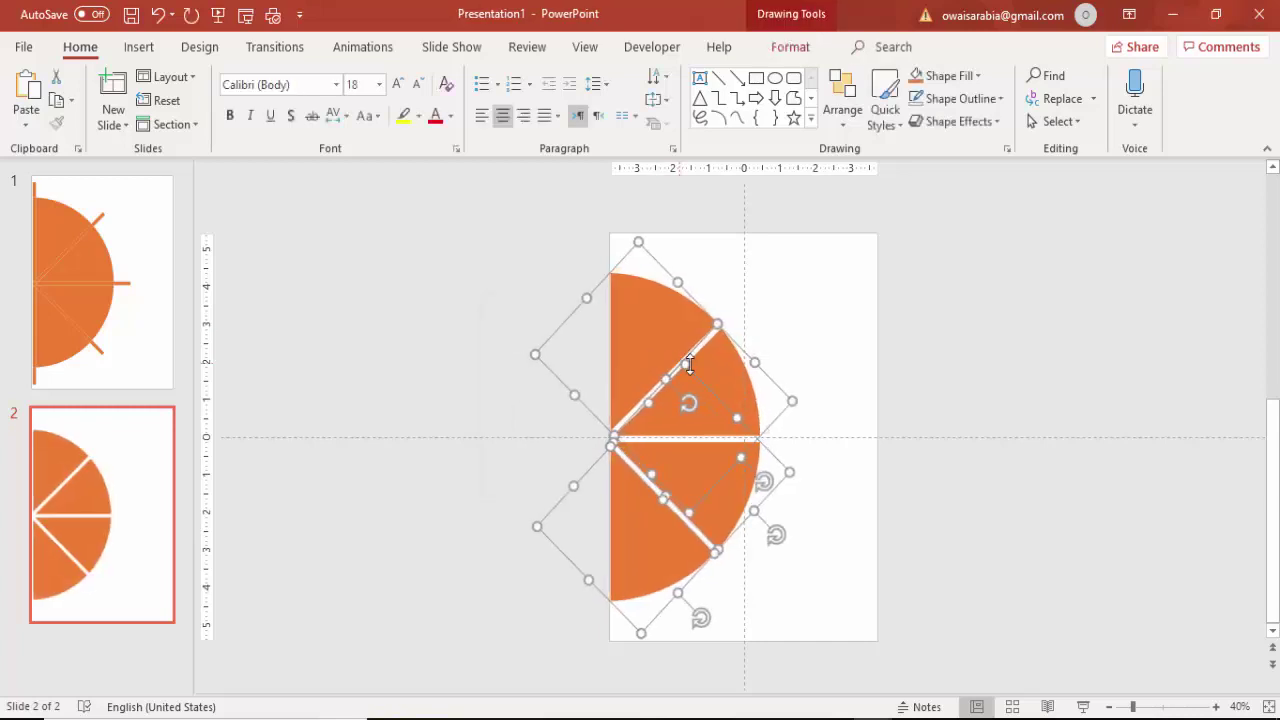
click(840, 370)
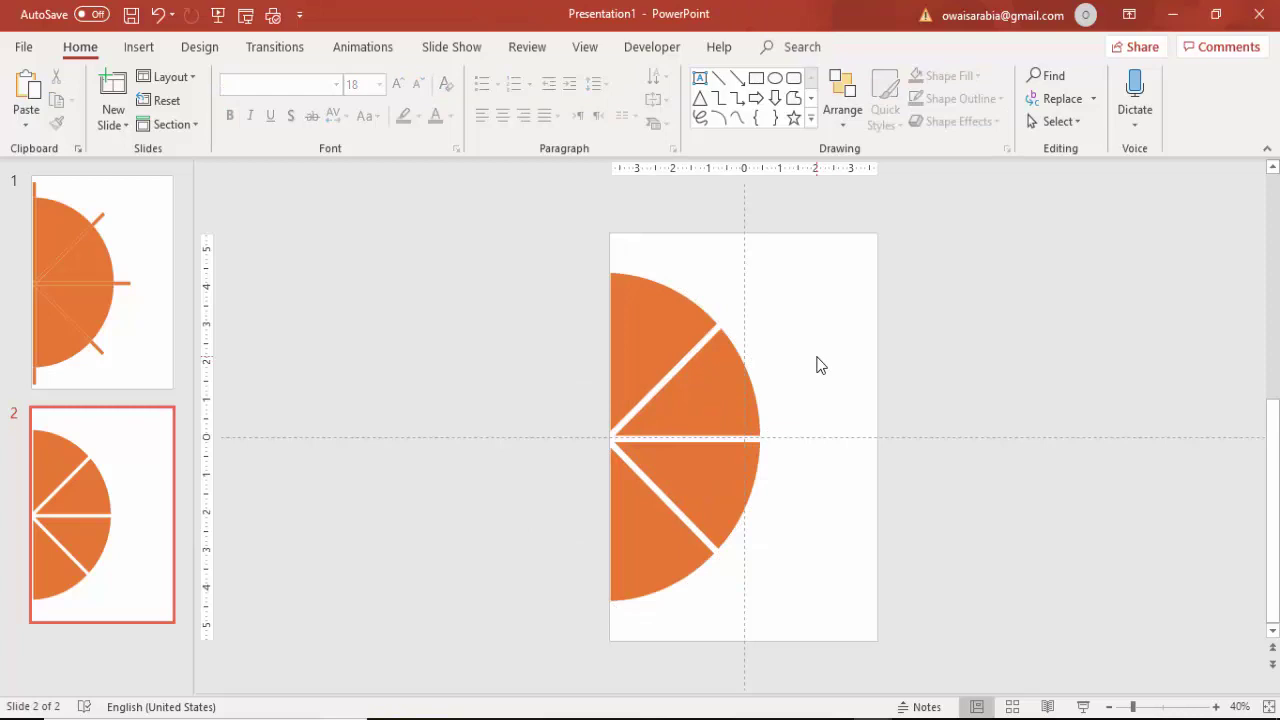
key(alt+n)
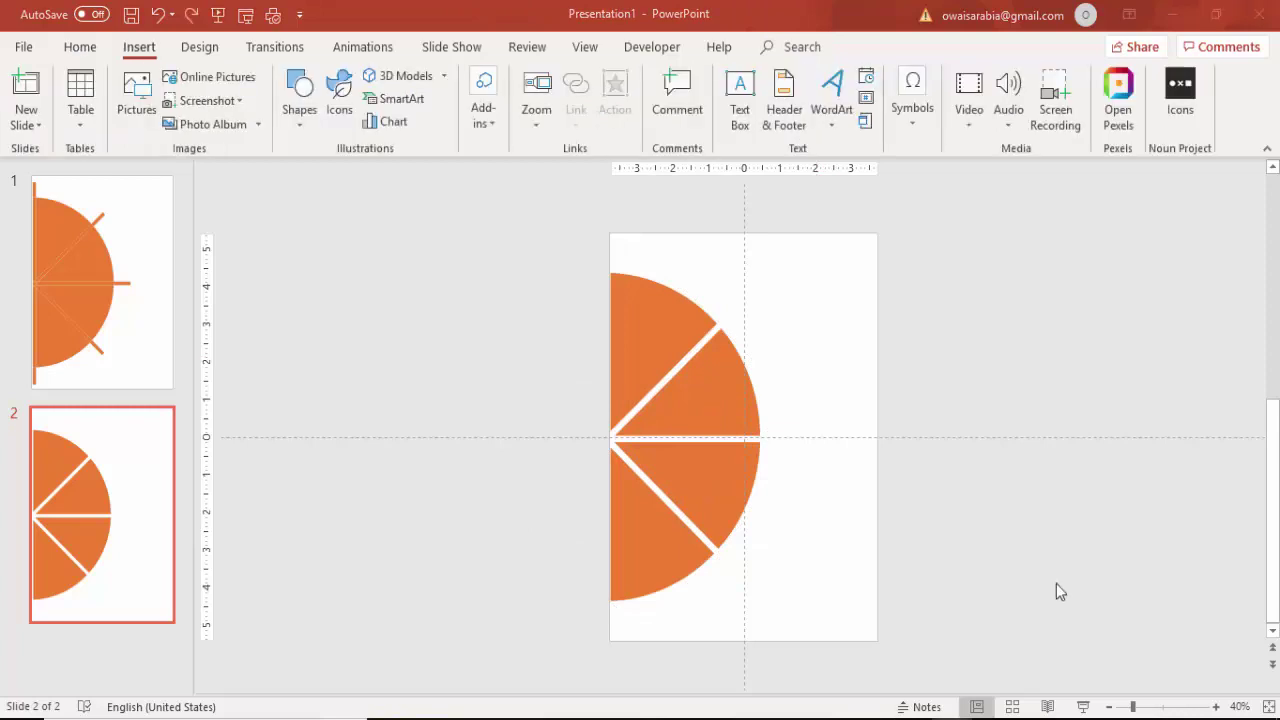
Fill the top-left slice with the photo of the woman on the street
click(650, 343)
right_click(650, 343)
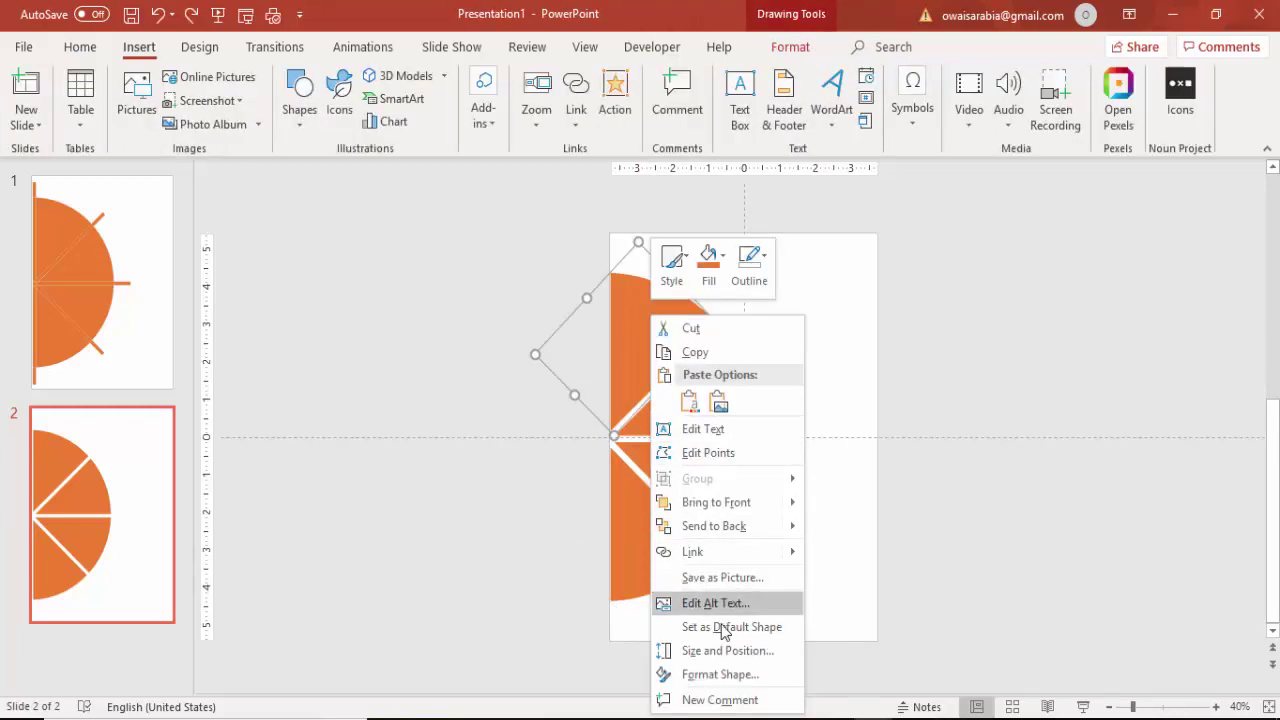
click(745, 676)
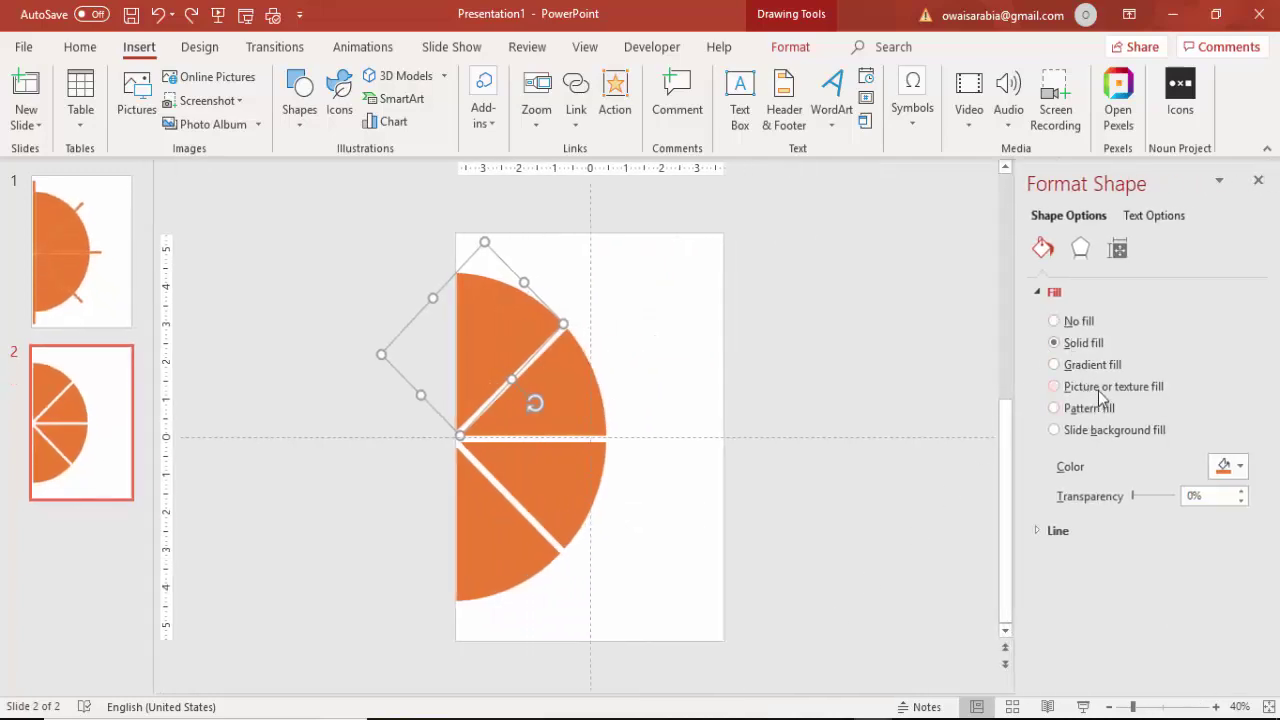
click(1098, 388)
click(1077, 487)
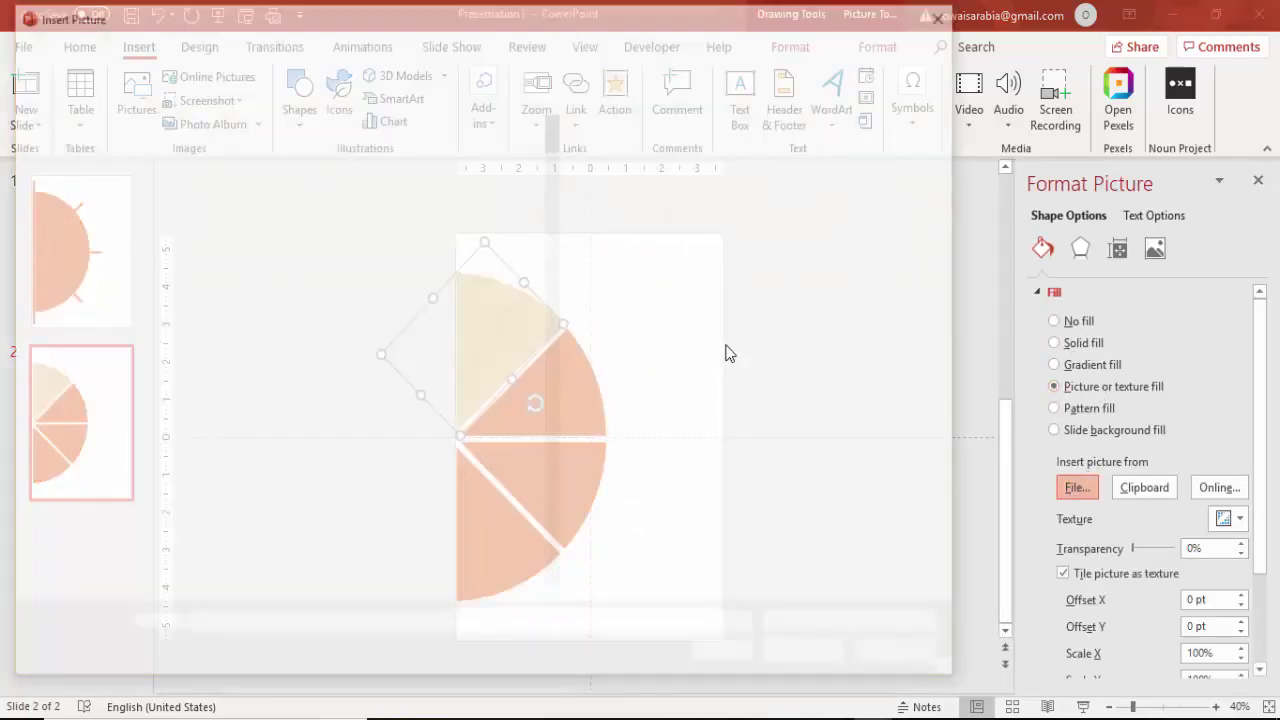
scroll(420, 330, down, 5)
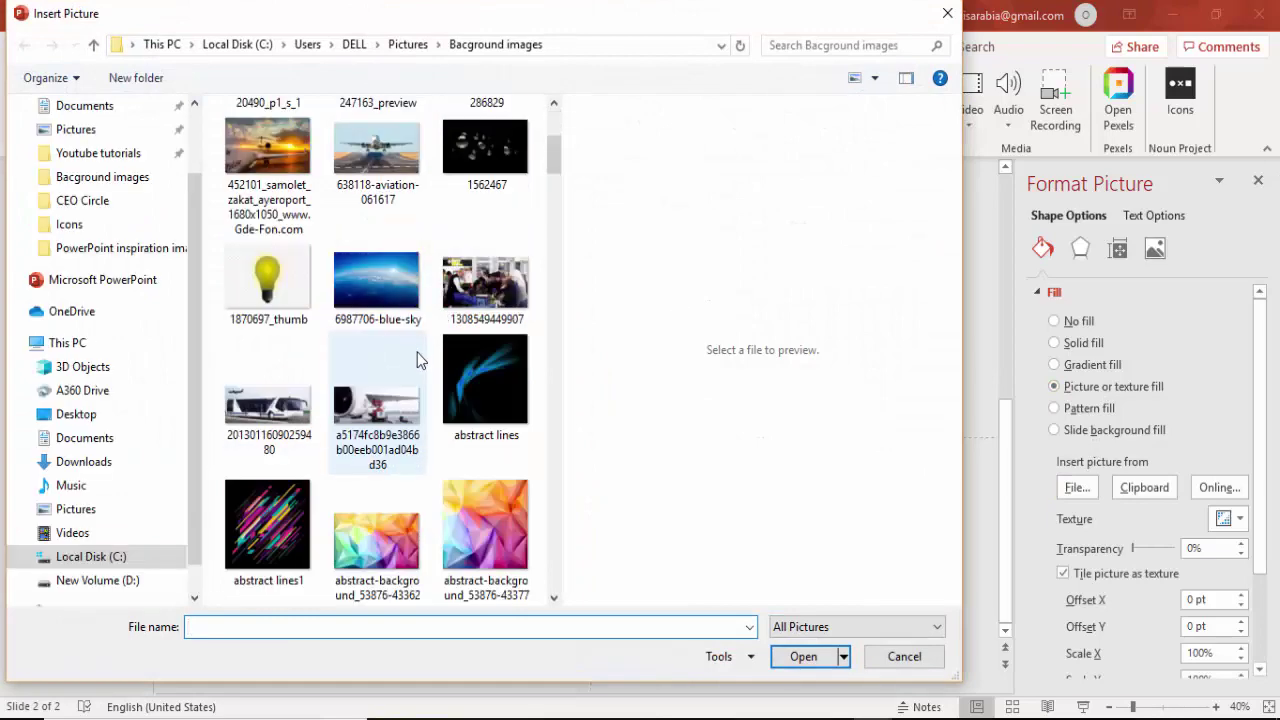
scroll(420, 380, down, 5)
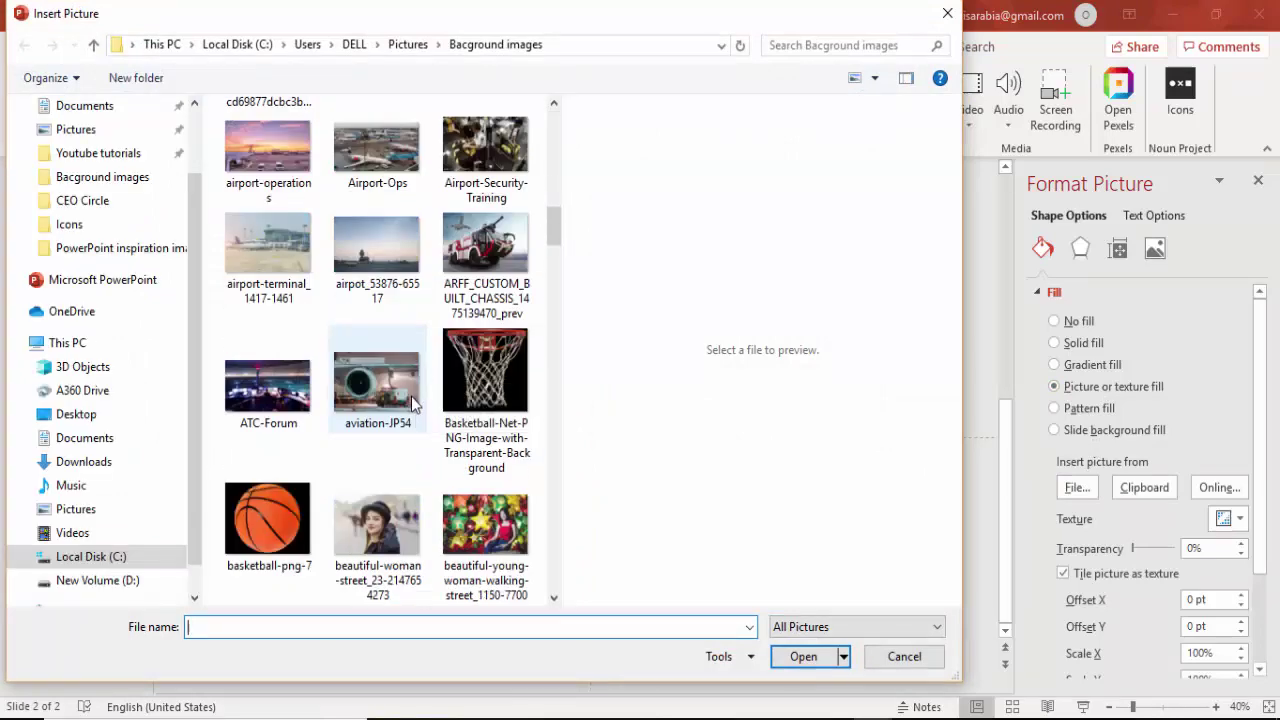
click(377, 525)
click(809, 658)
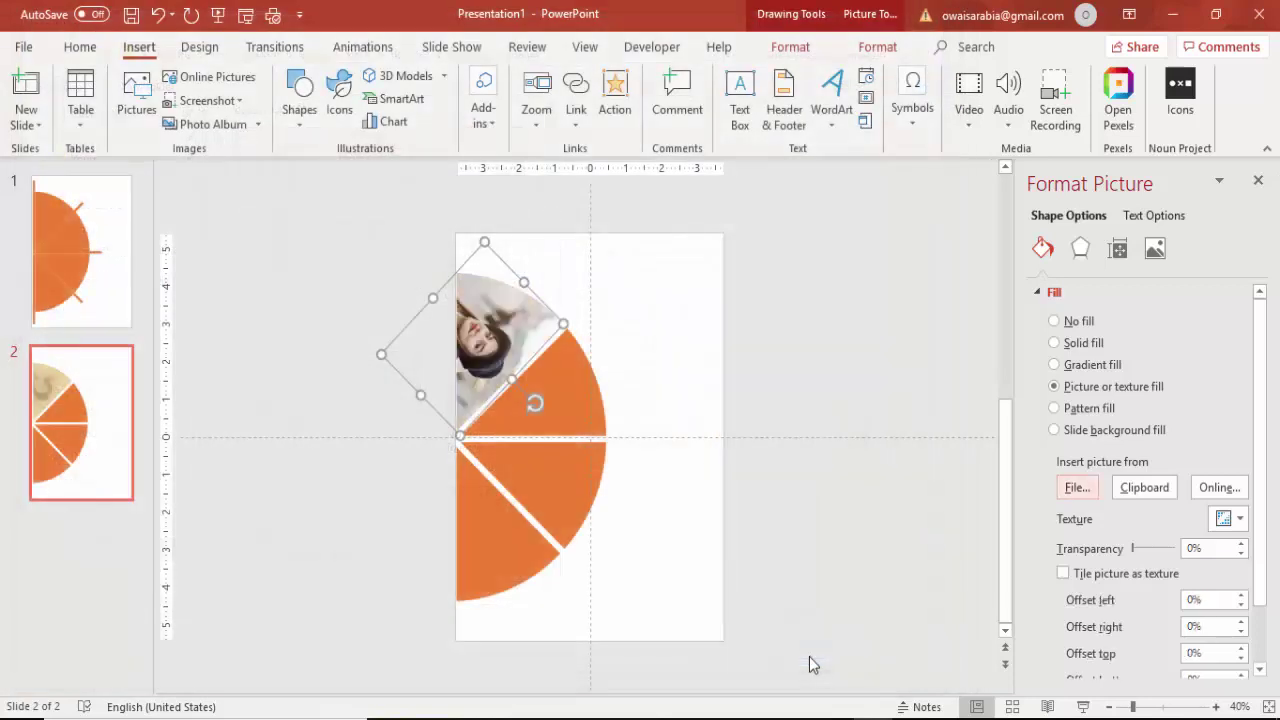
Untick Rotate with shape and set the picture's left offset to -45%
drag(1260, 491, 1260, 591)
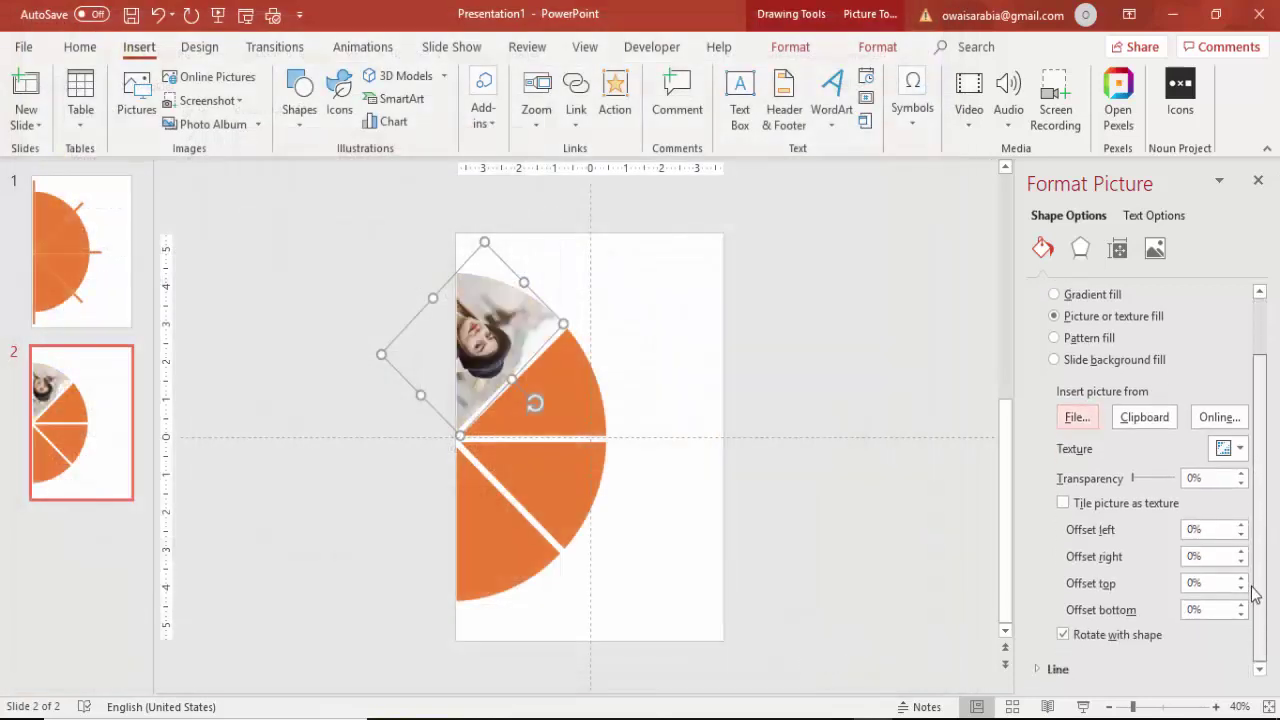
click(1064, 637)
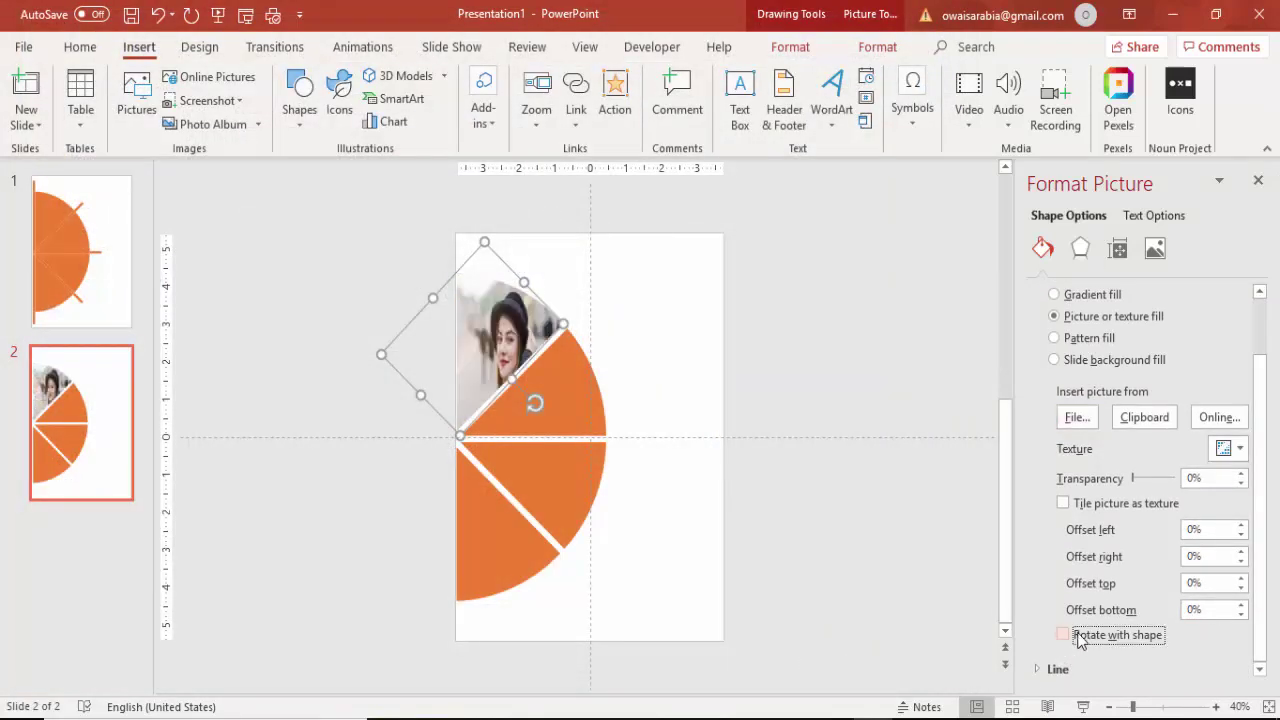
drag(1242, 540, 1242, 540)
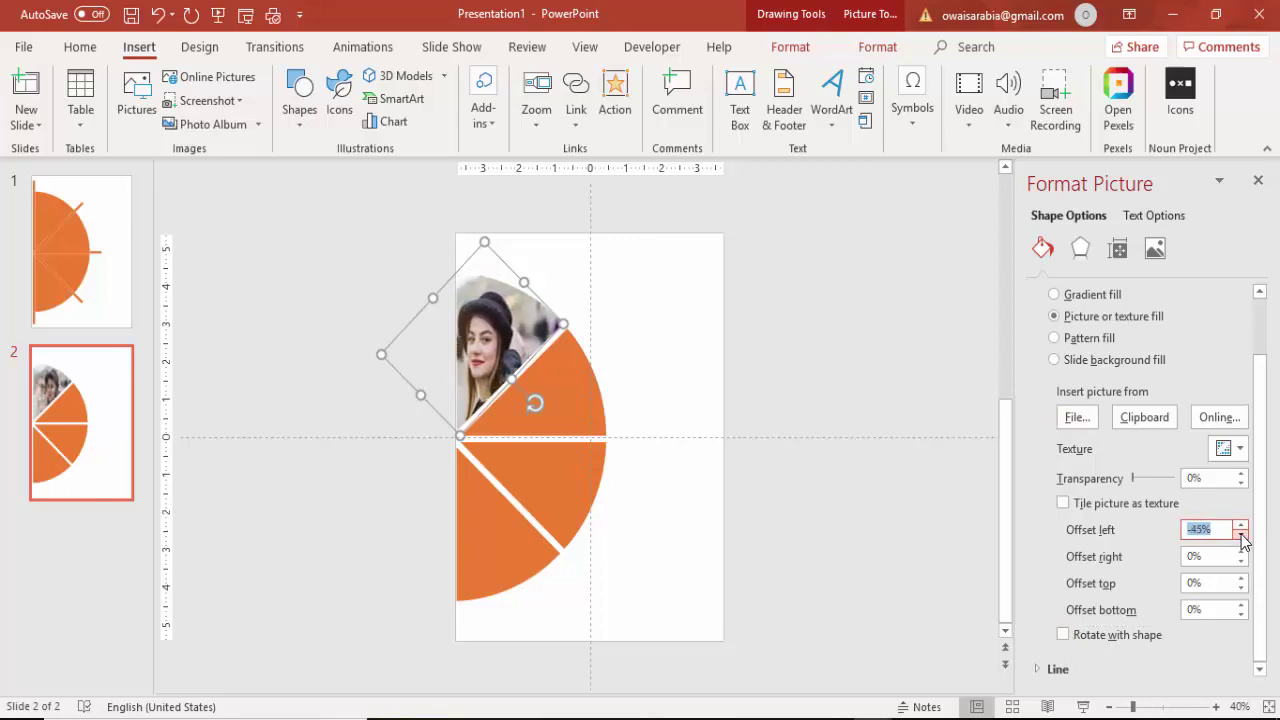
click(857, 342)
click(542, 406)
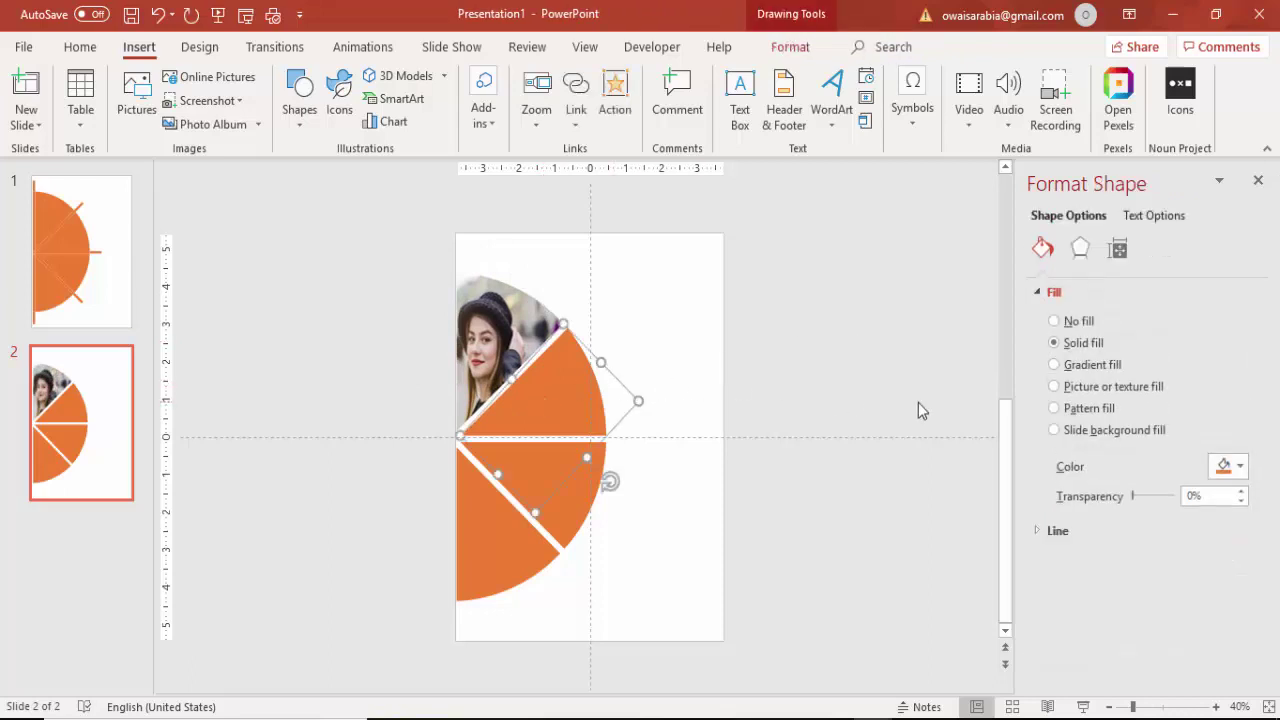
Fill the upper wedge with the Business Background picture
click(1106, 389)
click(1077, 487)
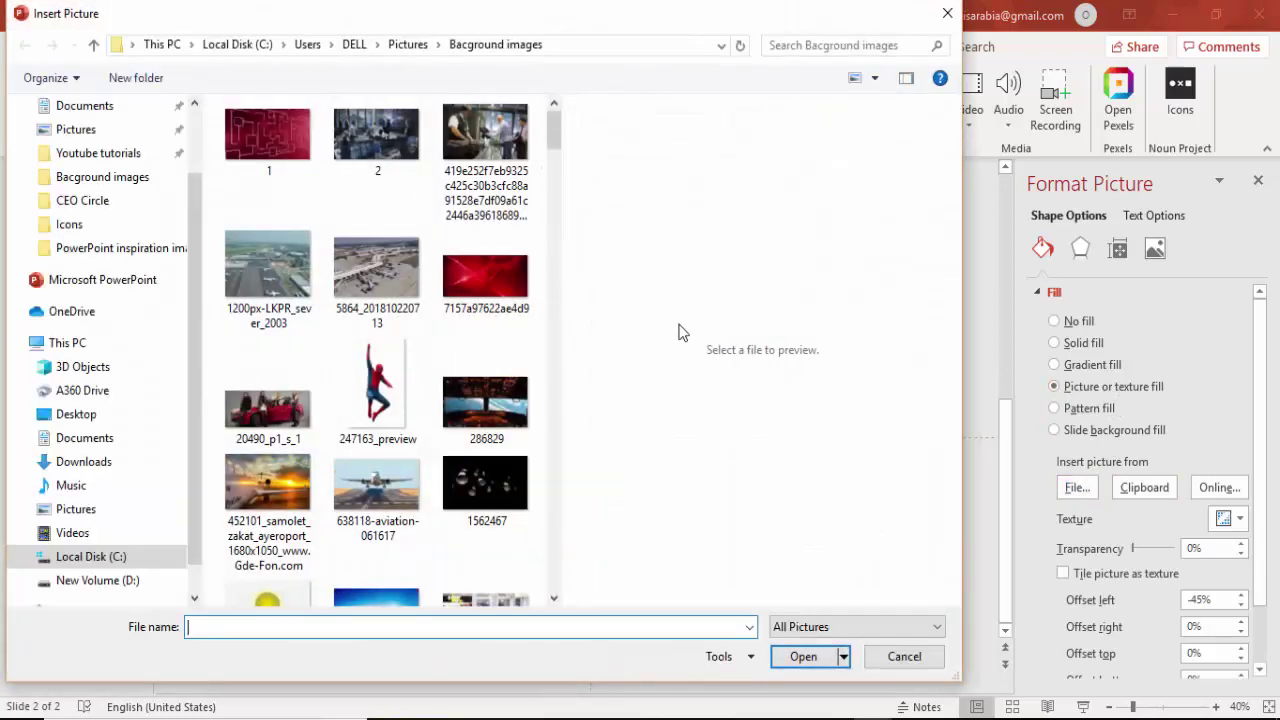
scroll(436, 400, down, 5)
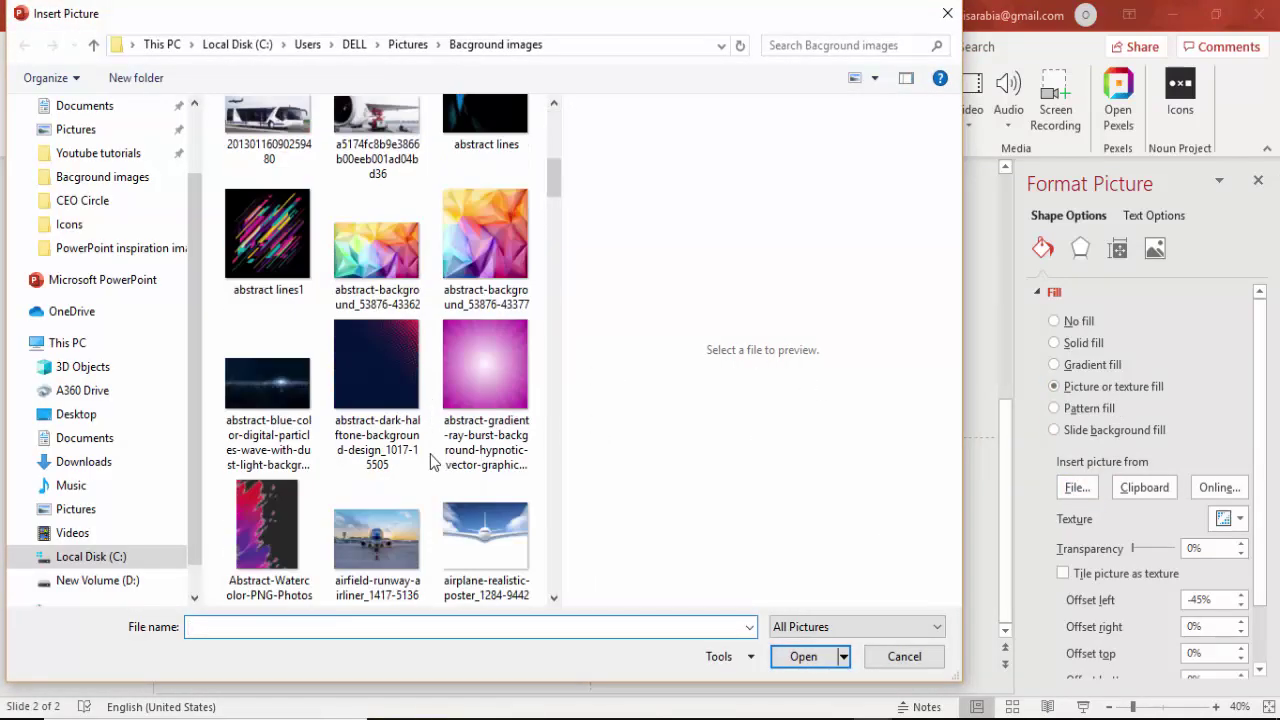
scroll(433, 460, down, 8)
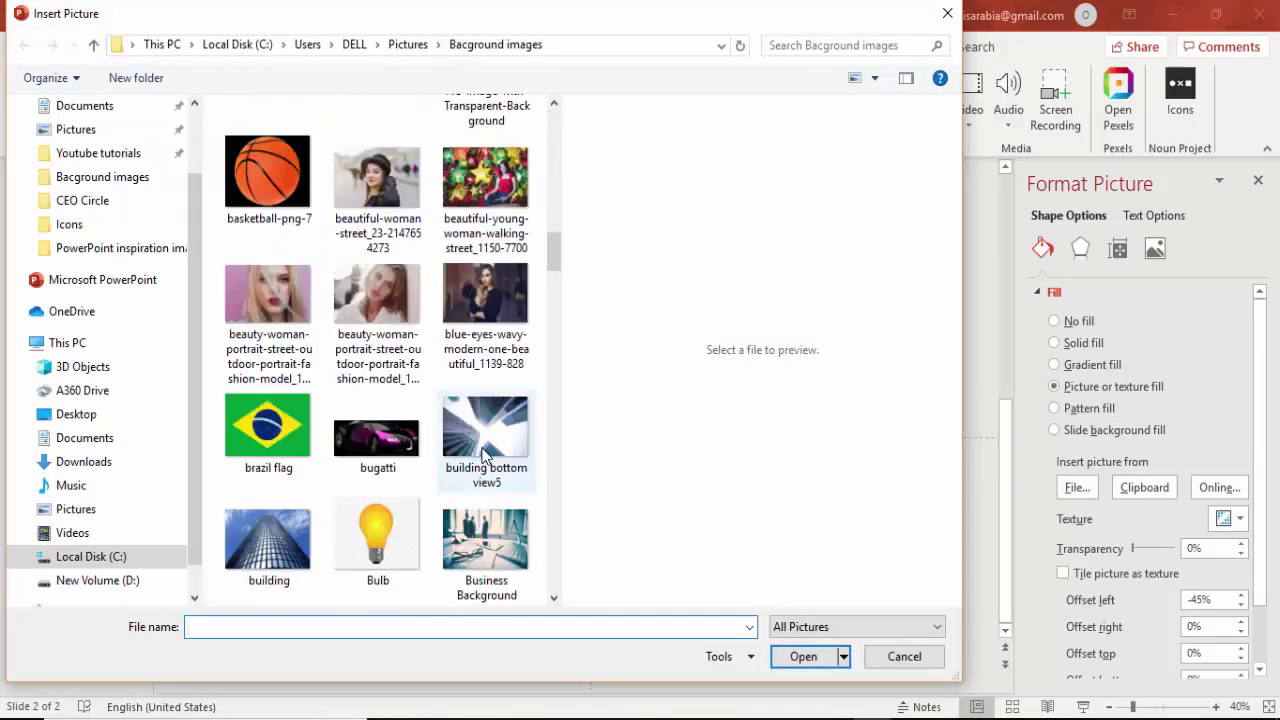
click(485, 545)
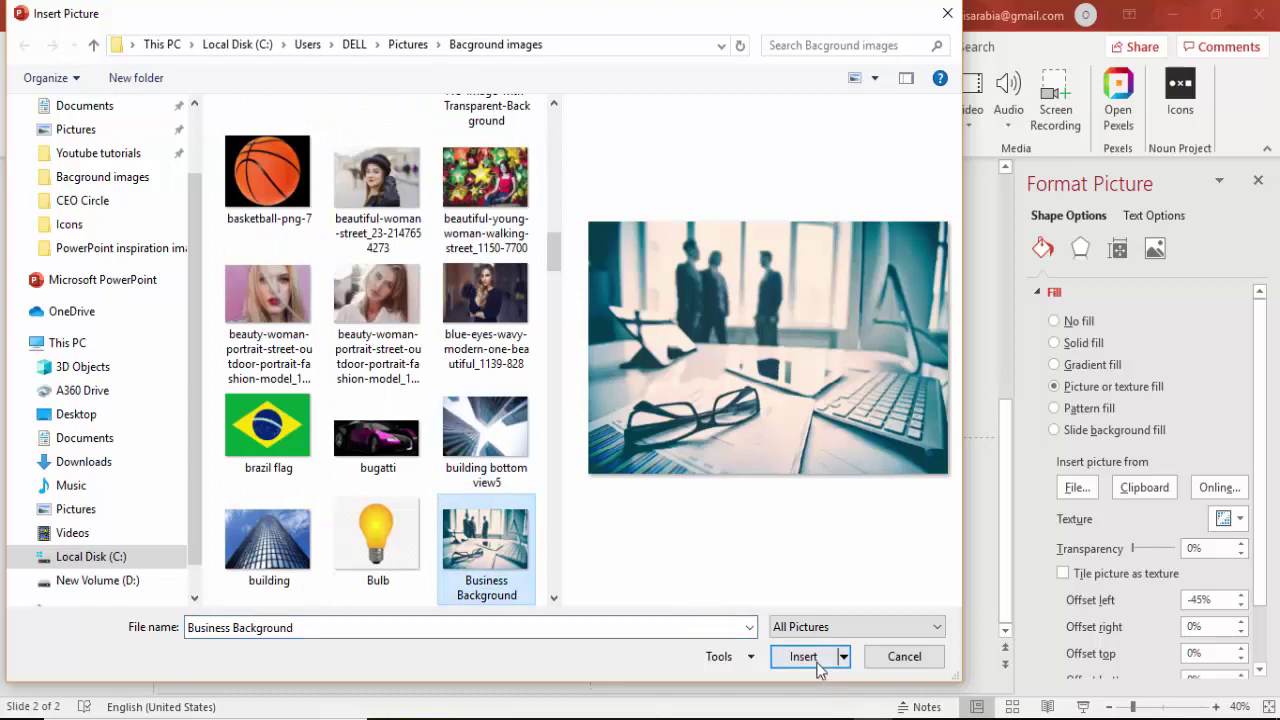
click(822, 656)
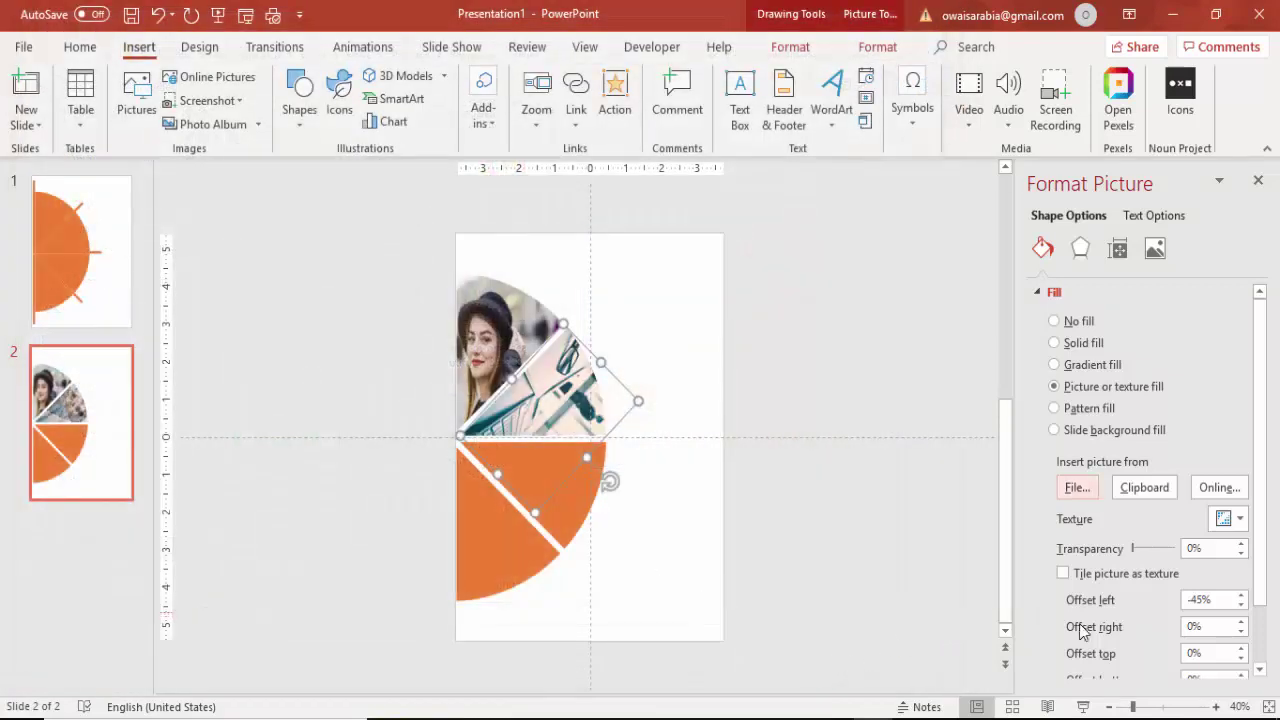
Keep the picture upright by unchecking Rotate with shape, and set Offset left to -40%
scroll(1265, 615, down, 1)
scroll(1265, 615, down, 2)
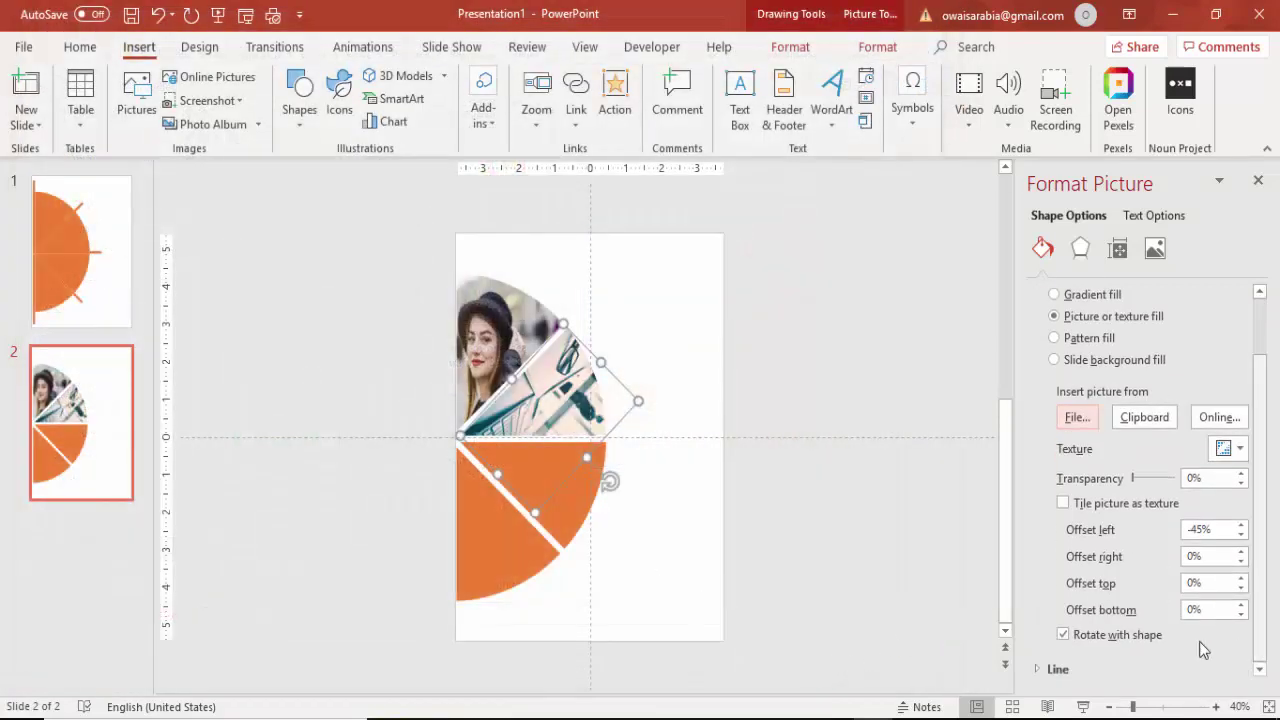
click(1062, 636)
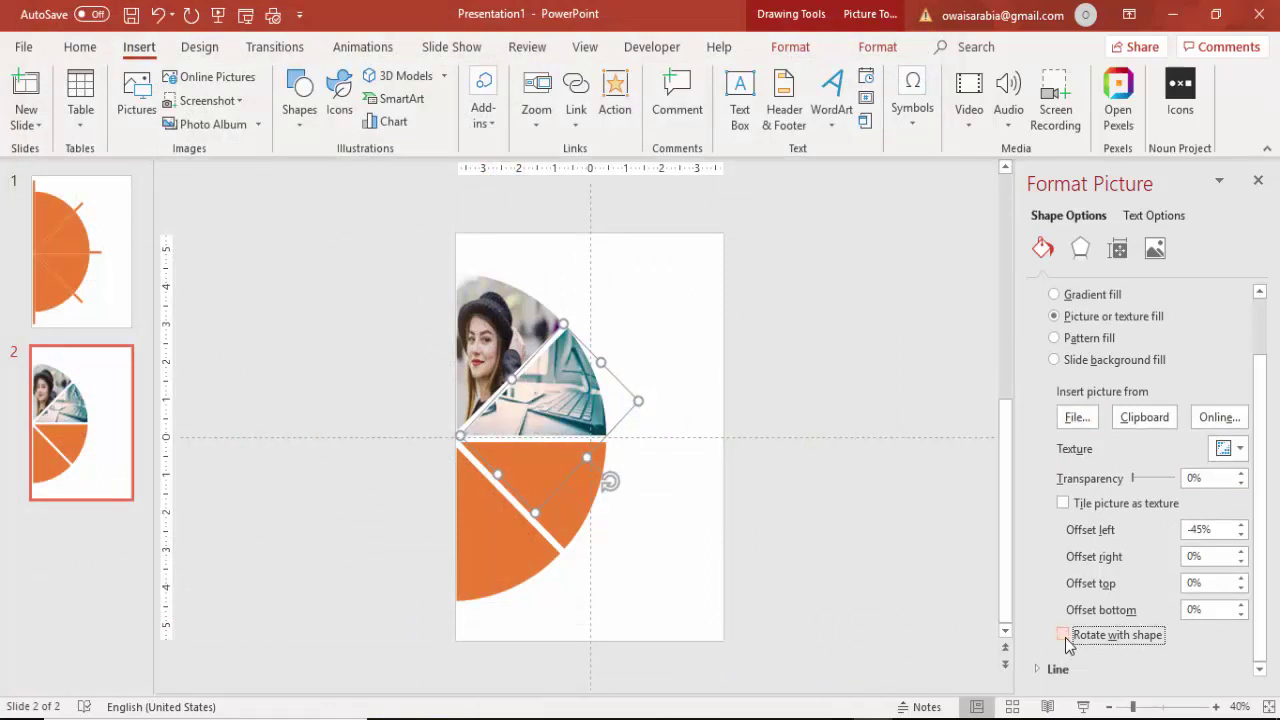
drag(1220, 530, 1183, 529)
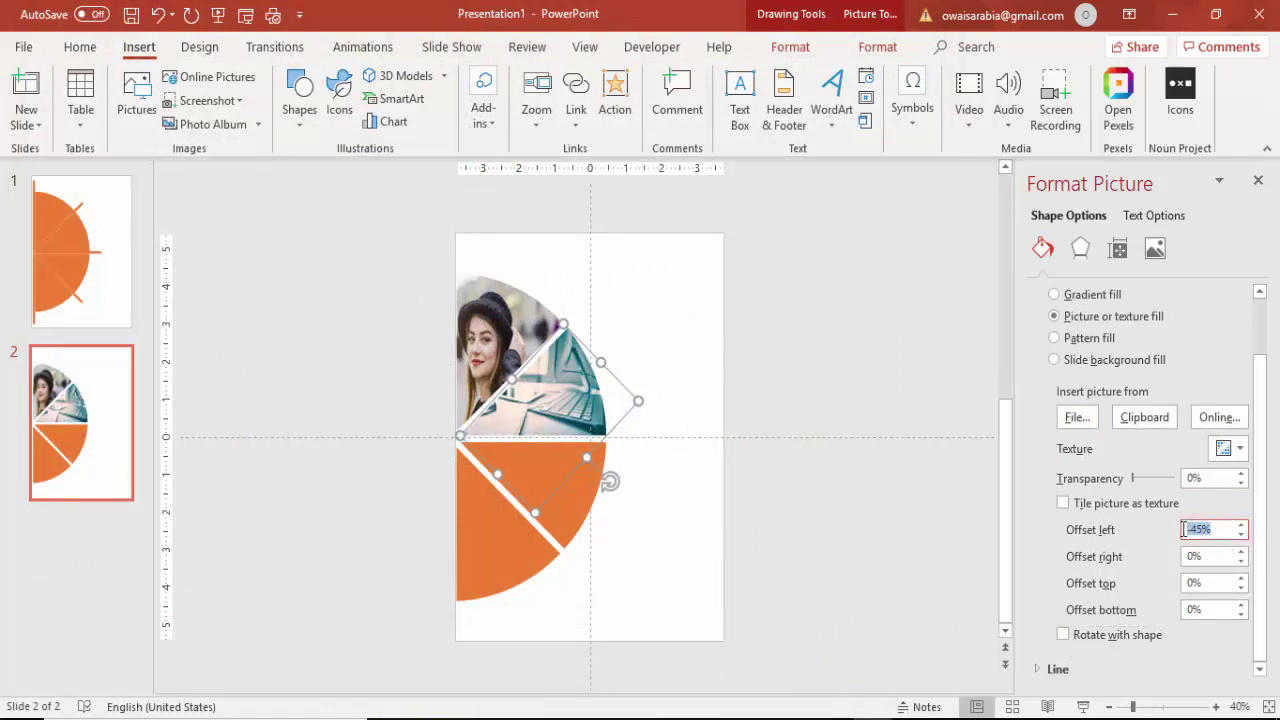
text(-40)
key(Return)
click(843, 523)
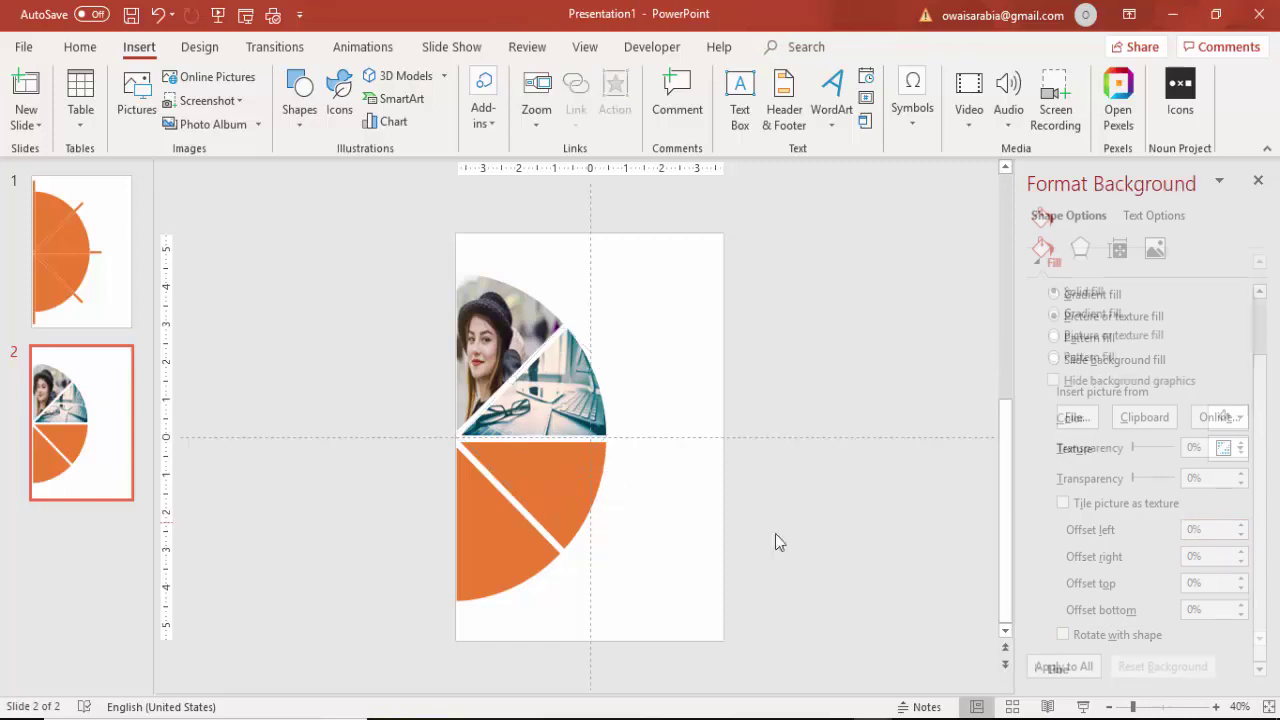
click(531, 497)
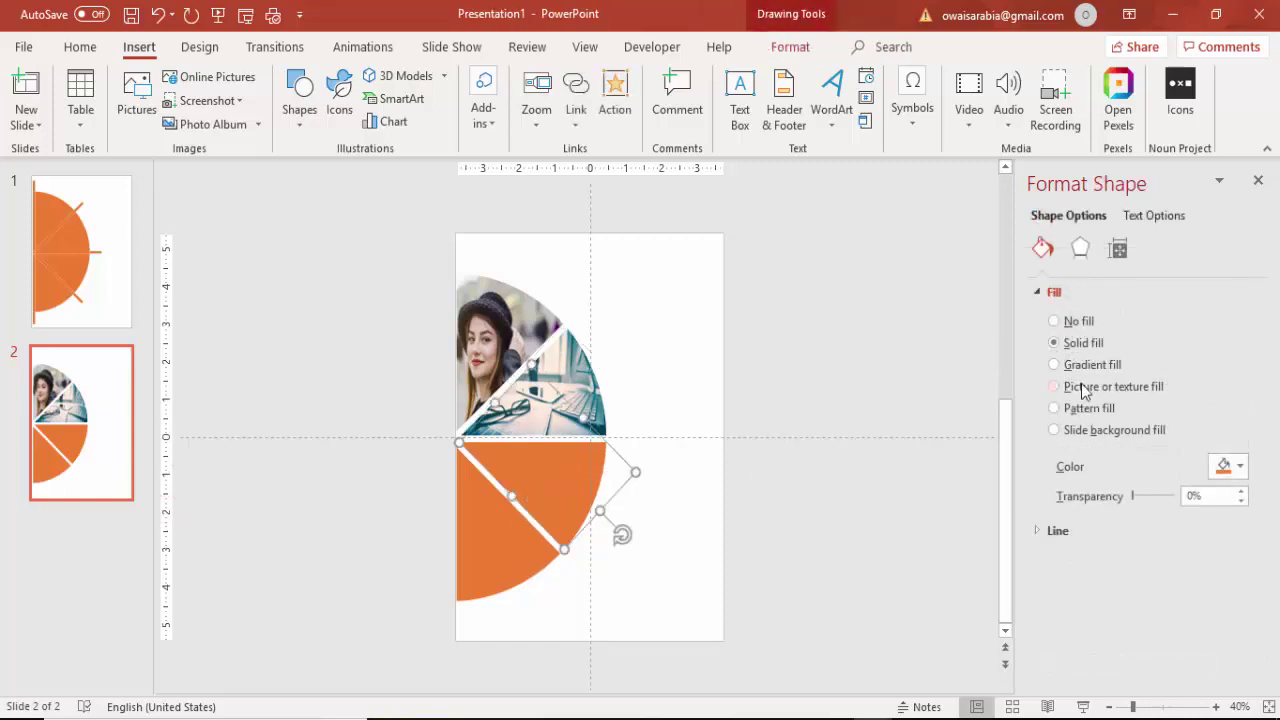
Fill the lower-right wedge with the cityscape picture, kept upright
click(1083, 388)
click(1077, 487)
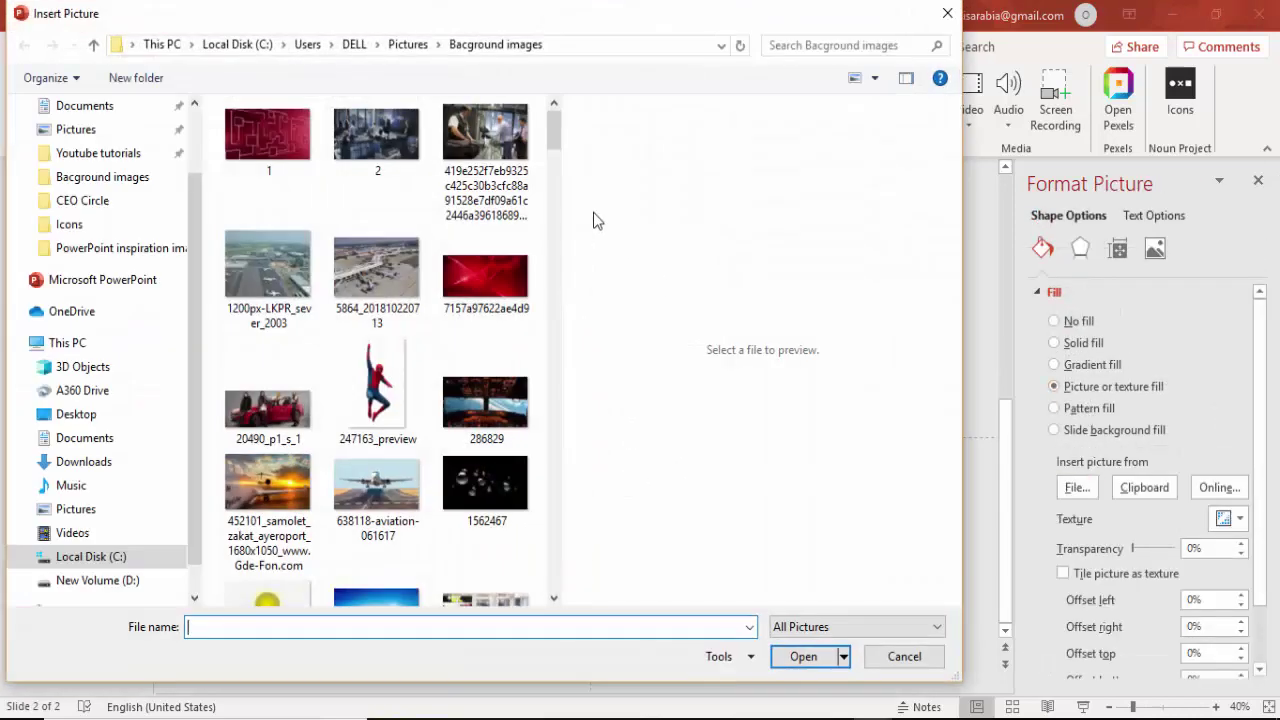
drag(560, 128, 569, 316)
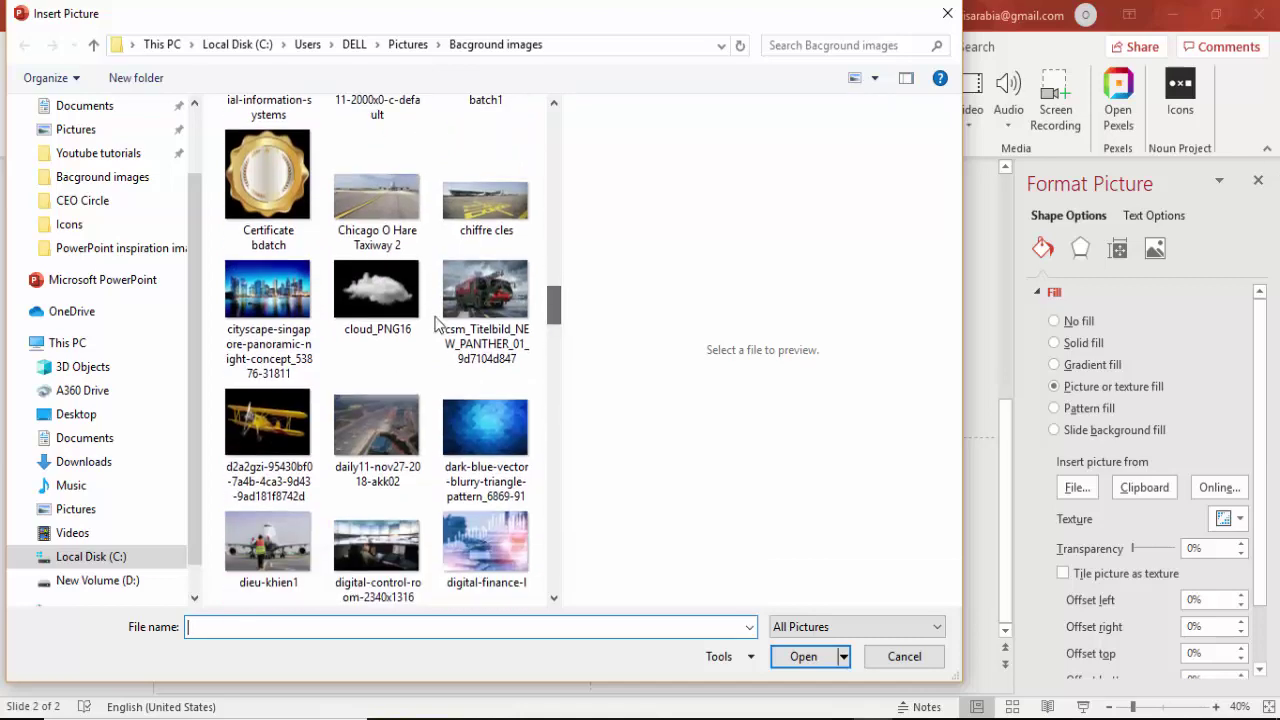
click(258, 290)
click(803, 656)
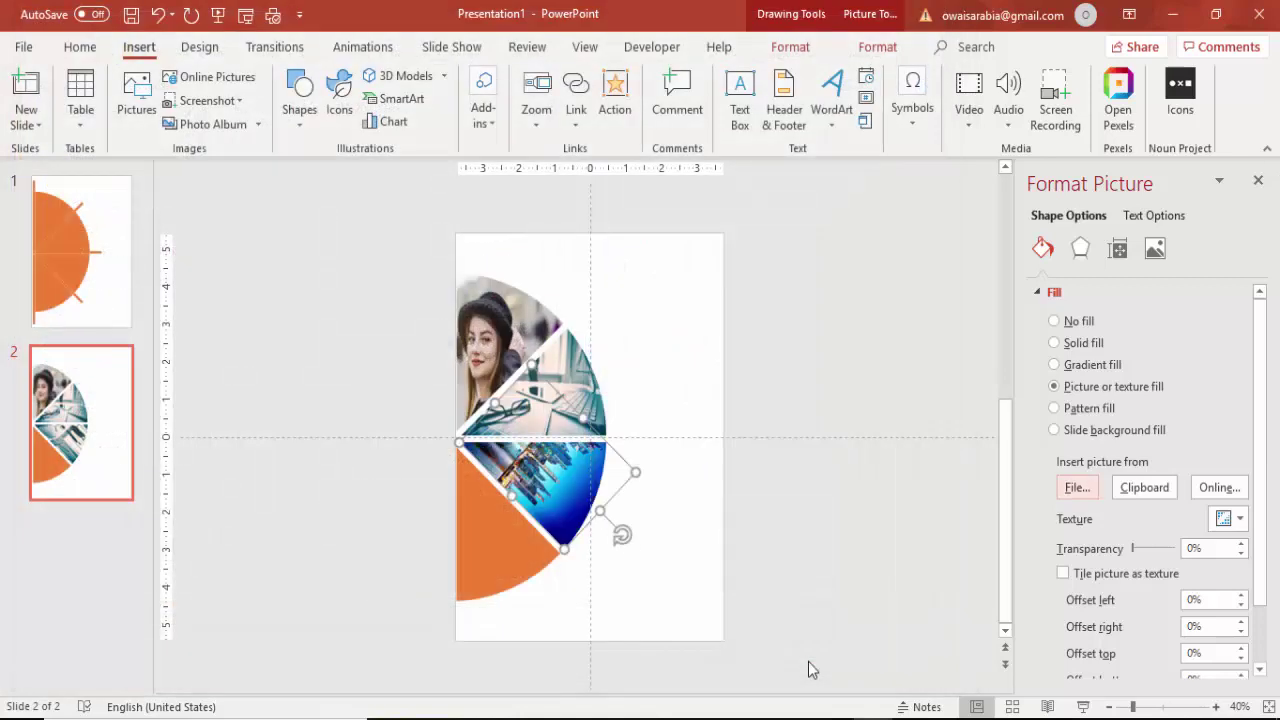
scroll(1262, 480, down, 2)
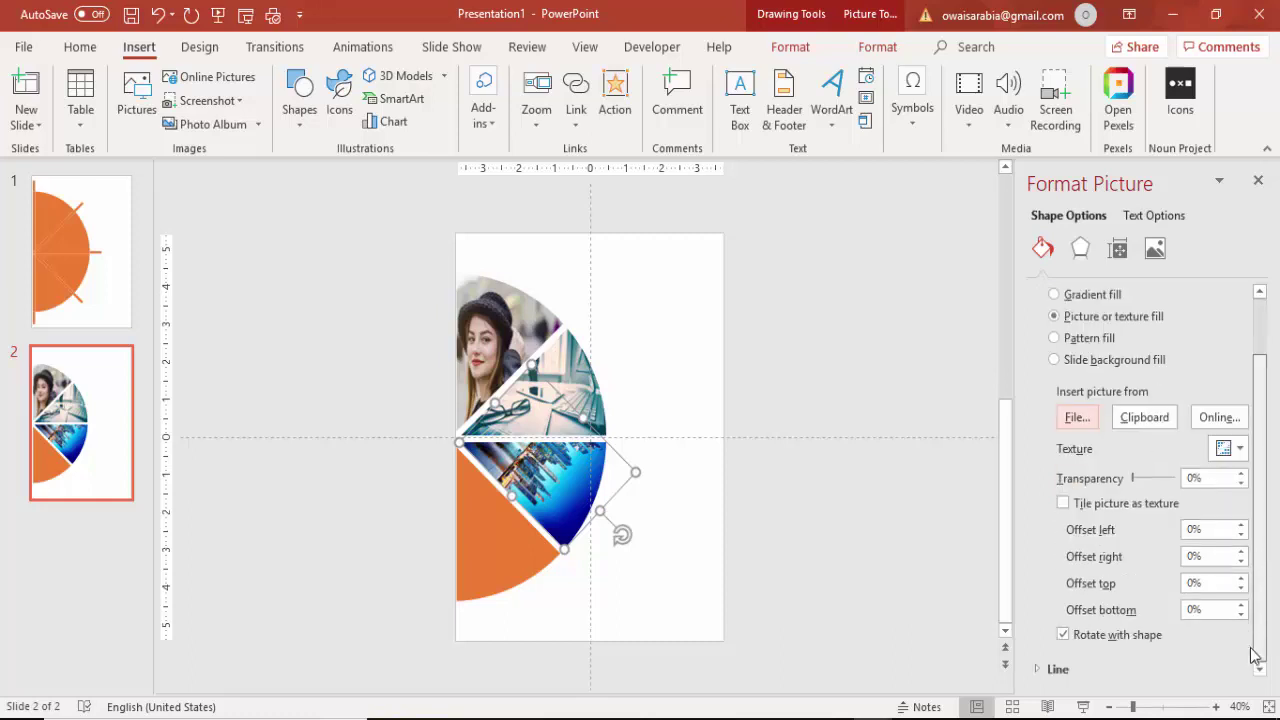
click(1060, 636)
click(1060, 636)
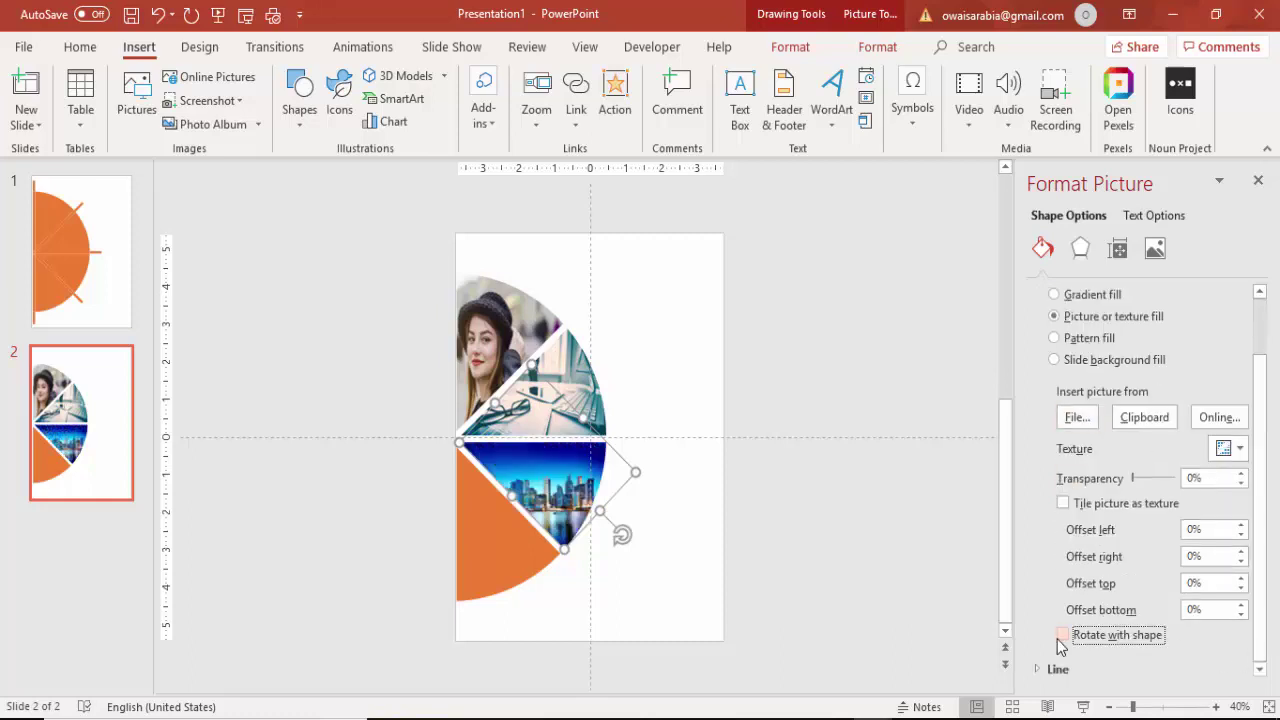
Fill the last wedge with the upright Employee 3 photo shifted left, then close the Format pane
click(484, 558)
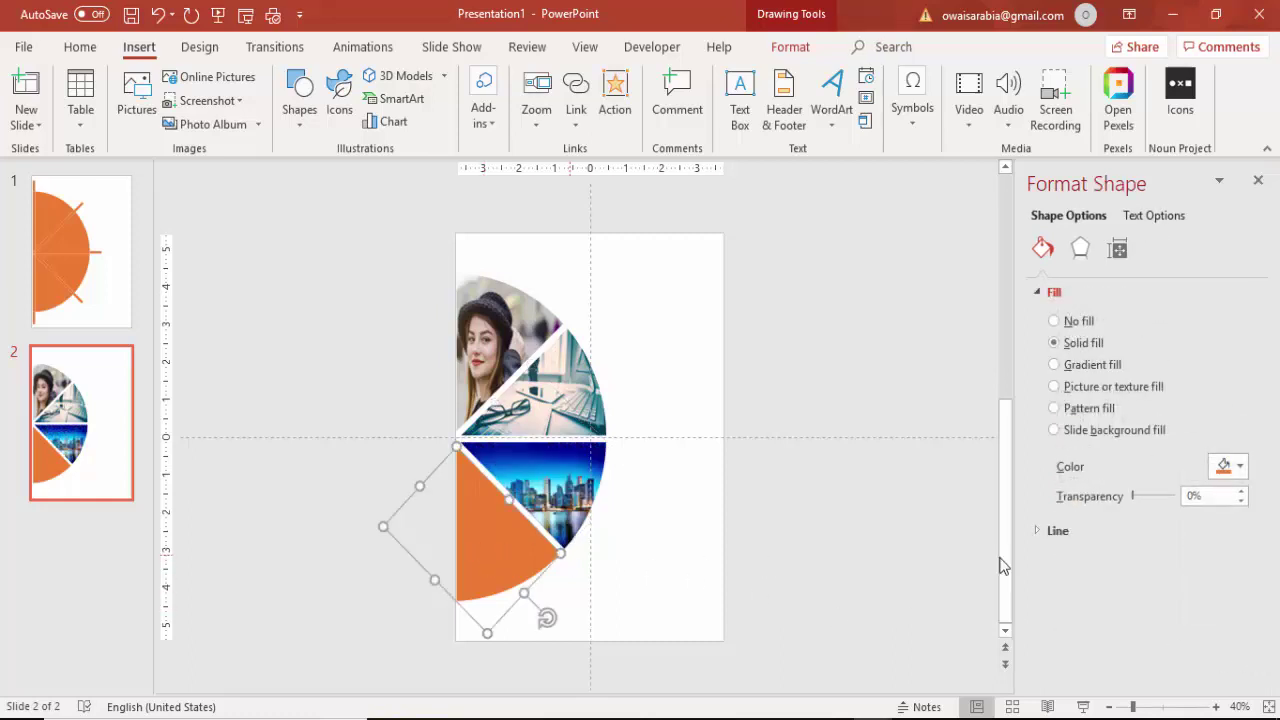
click(1115, 387)
click(1076, 487)
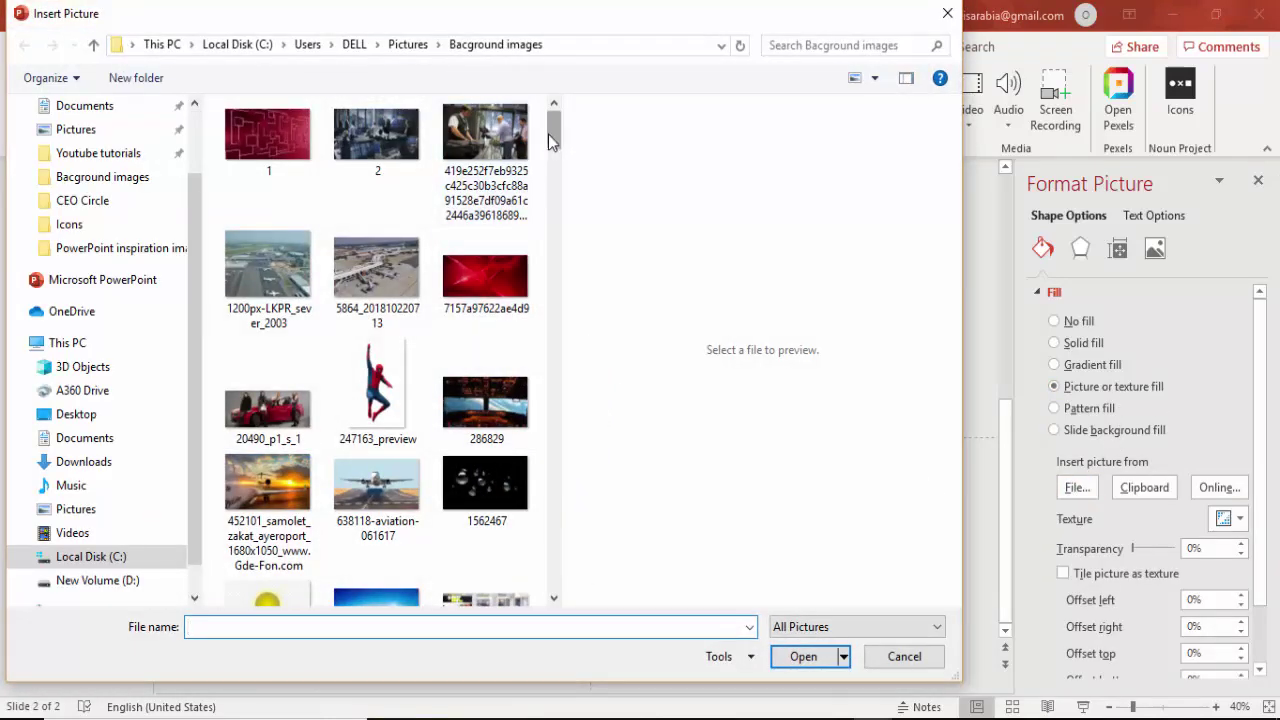
drag(550, 134, 549, 350)
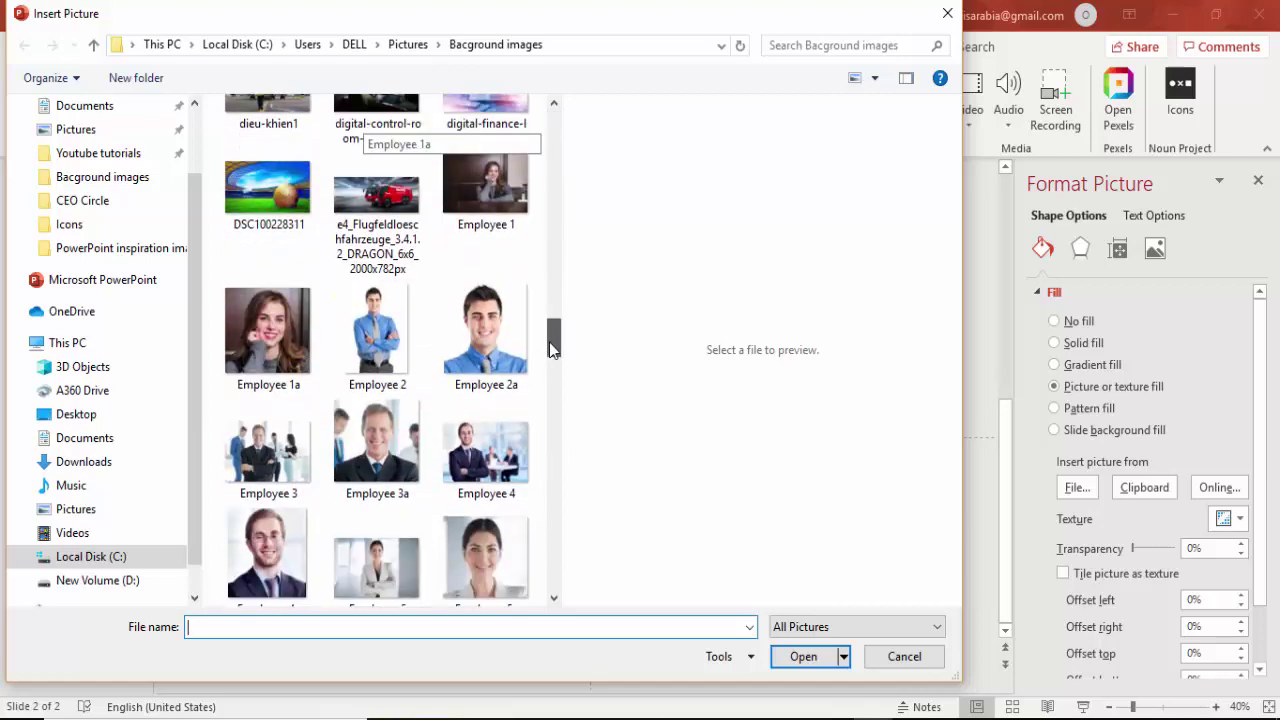
click(300, 495)
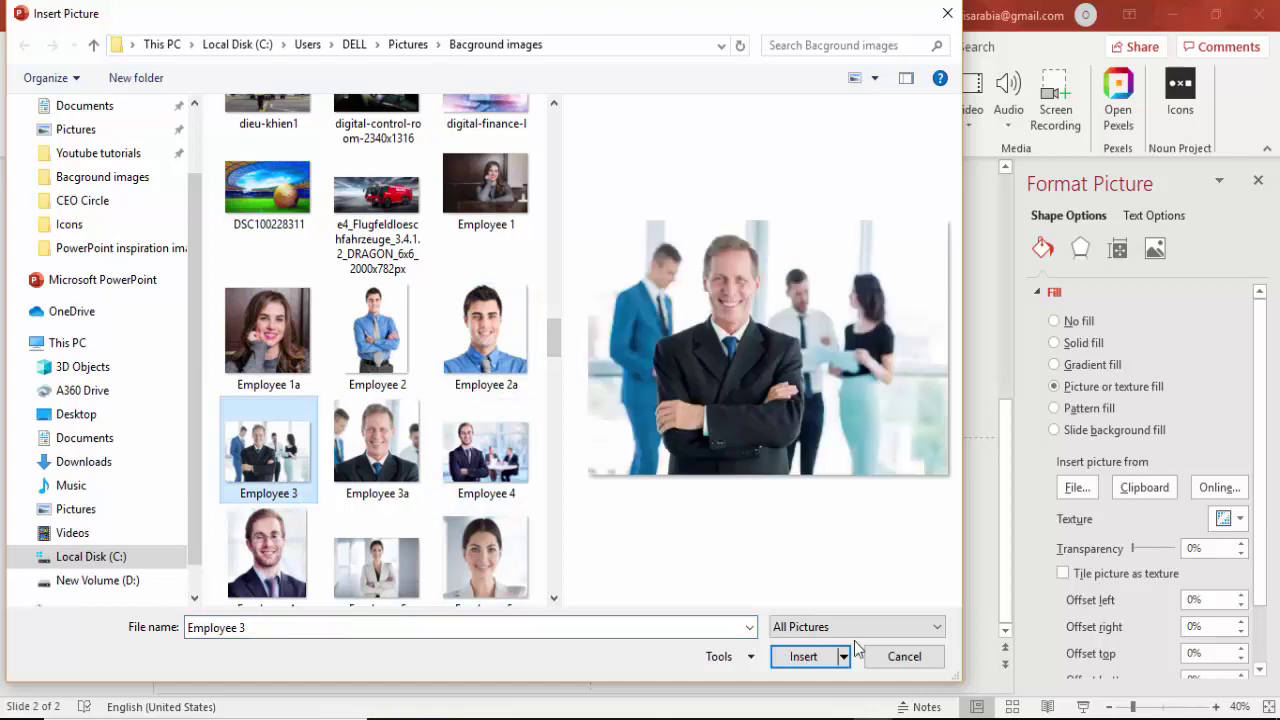
click(791, 664)
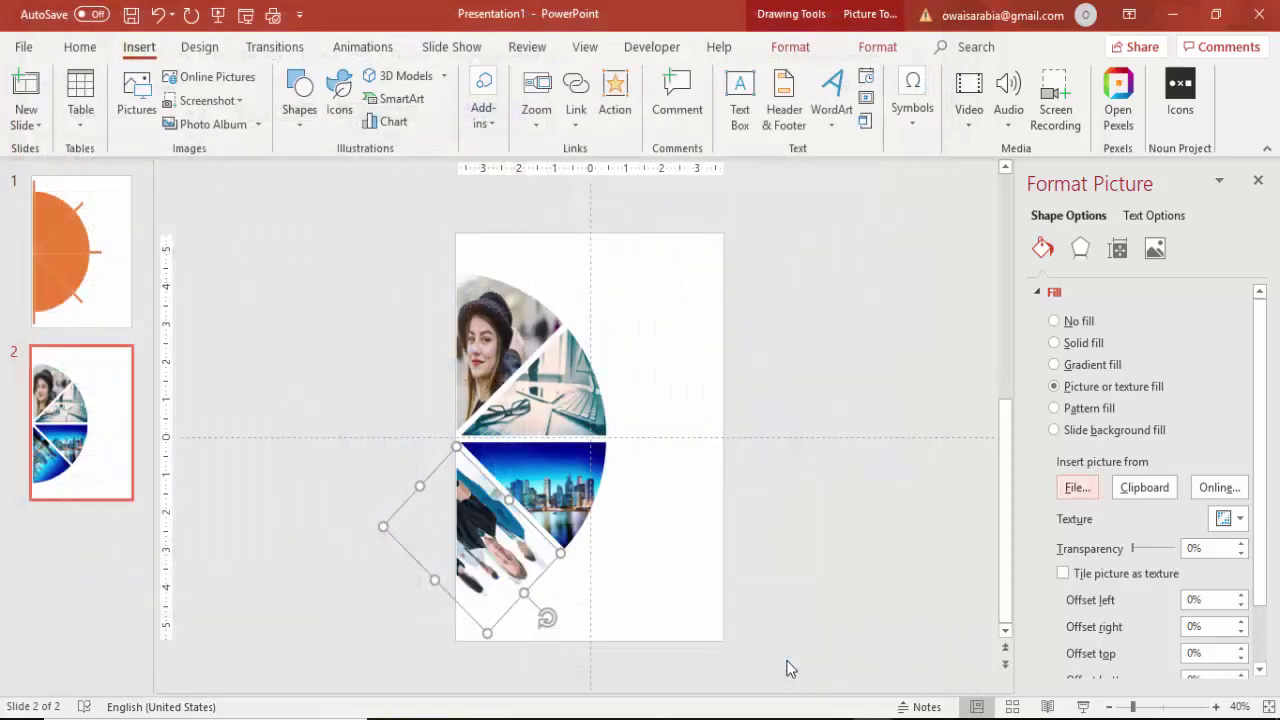
drag(1266, 490, 1262, 545)
click(1074, 637)
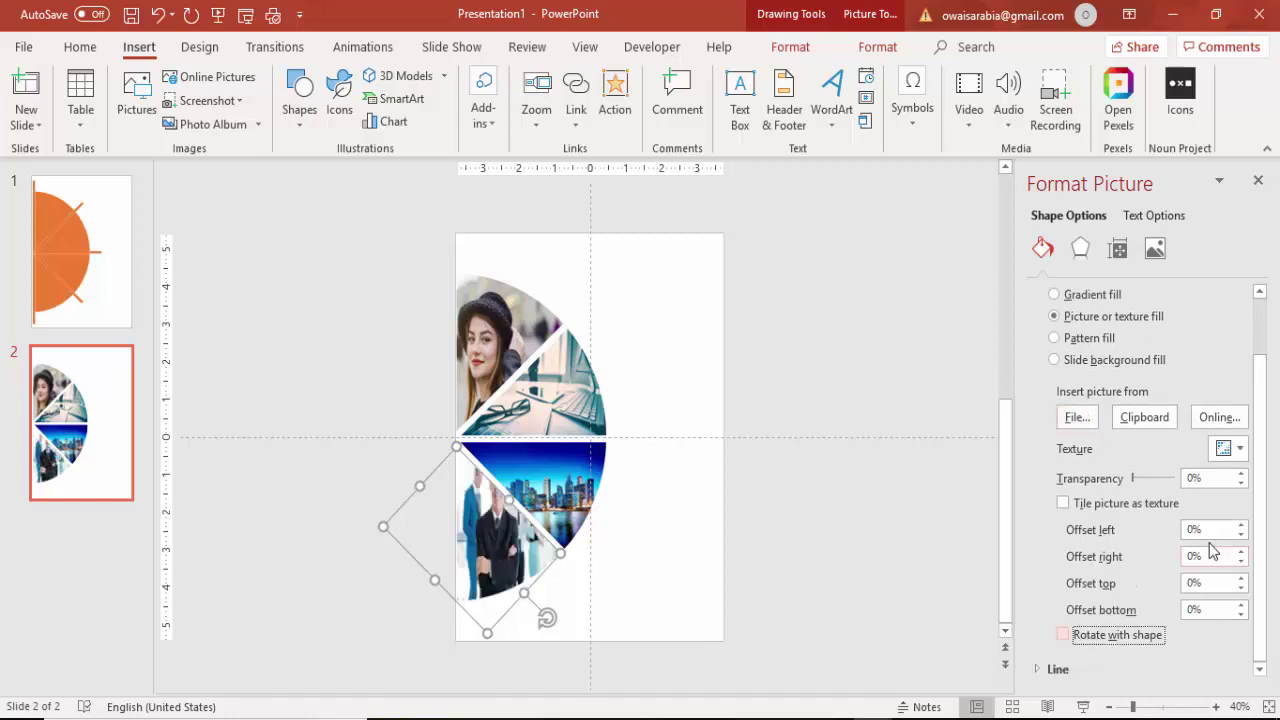
click(1240, 536)
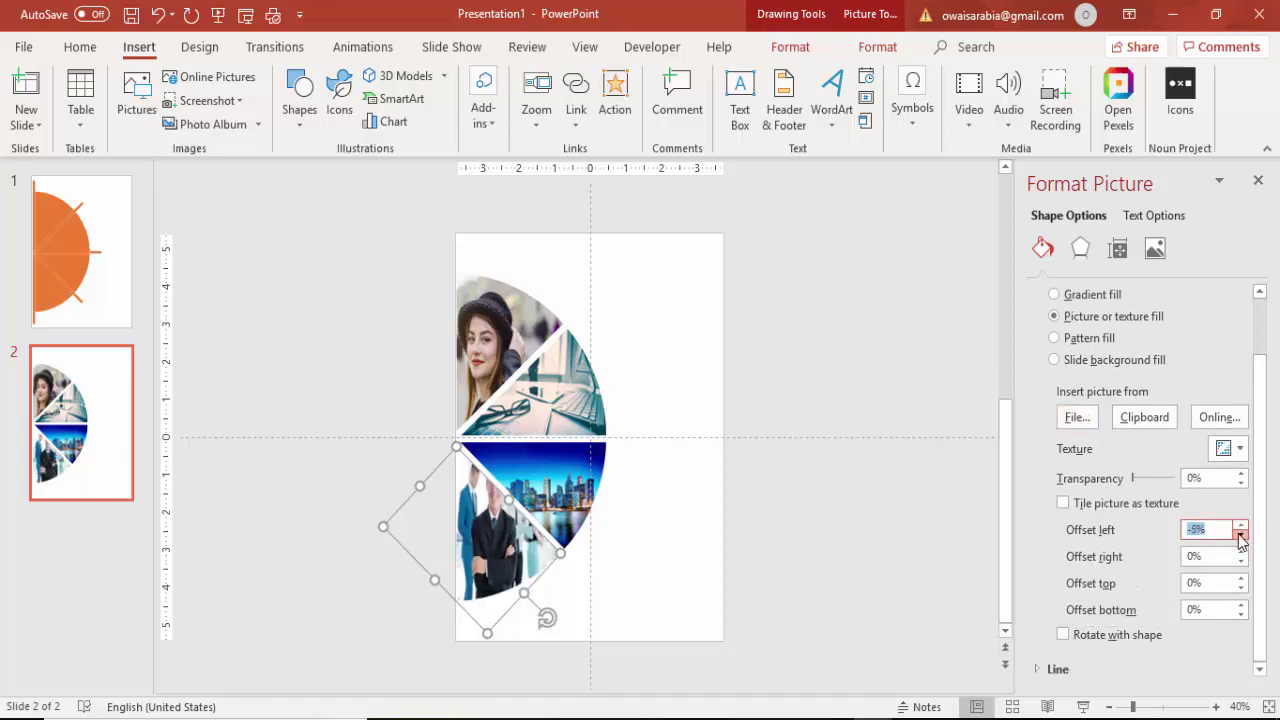
click(1240, 536)
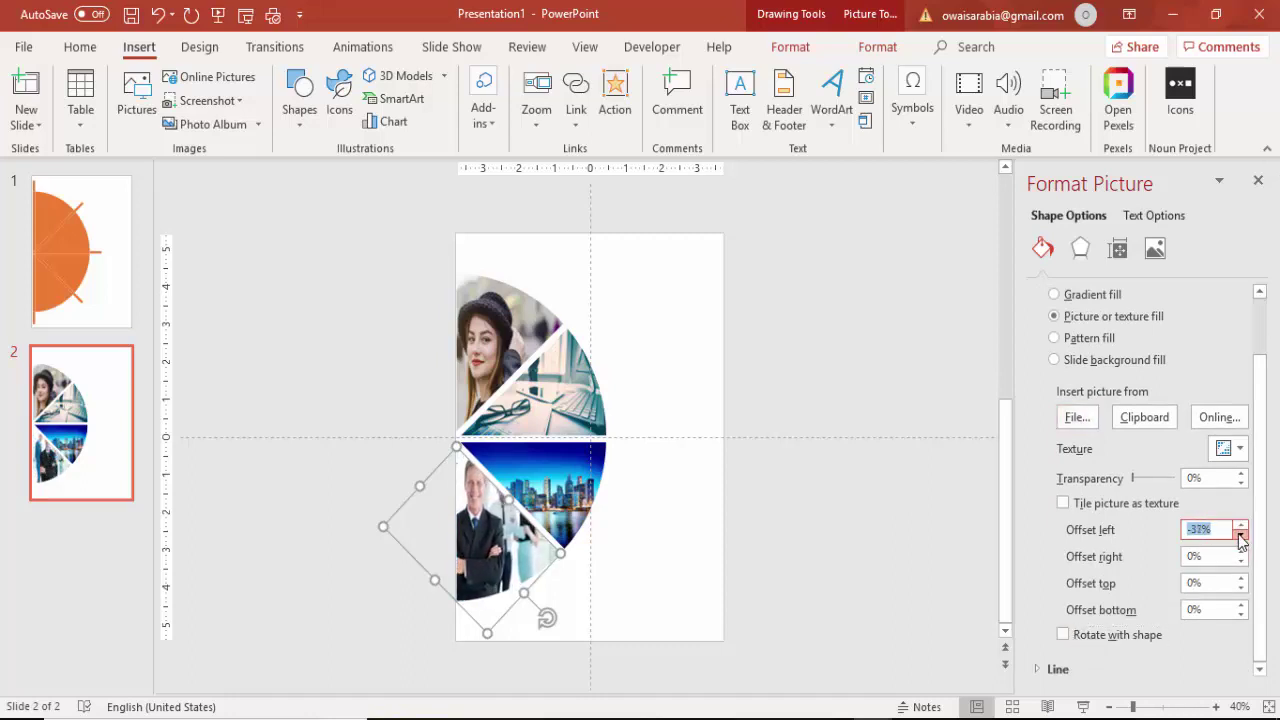
click(789, 307)
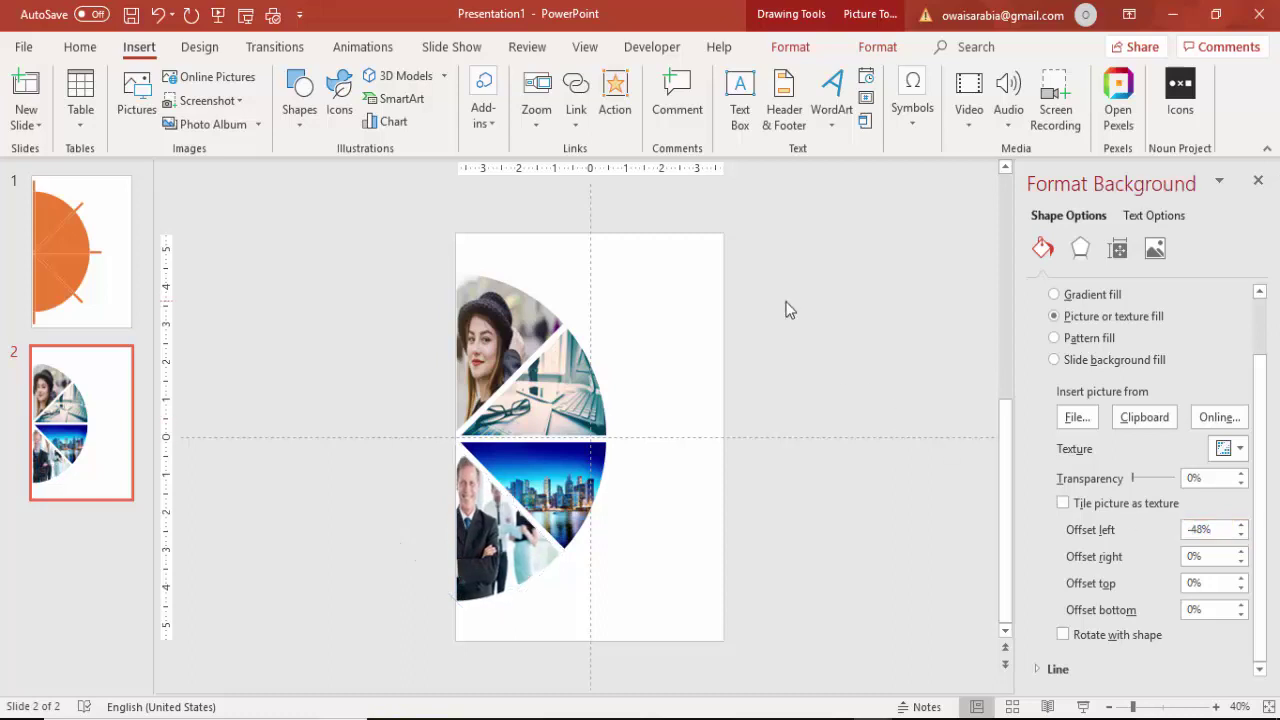
click(1258, 183)
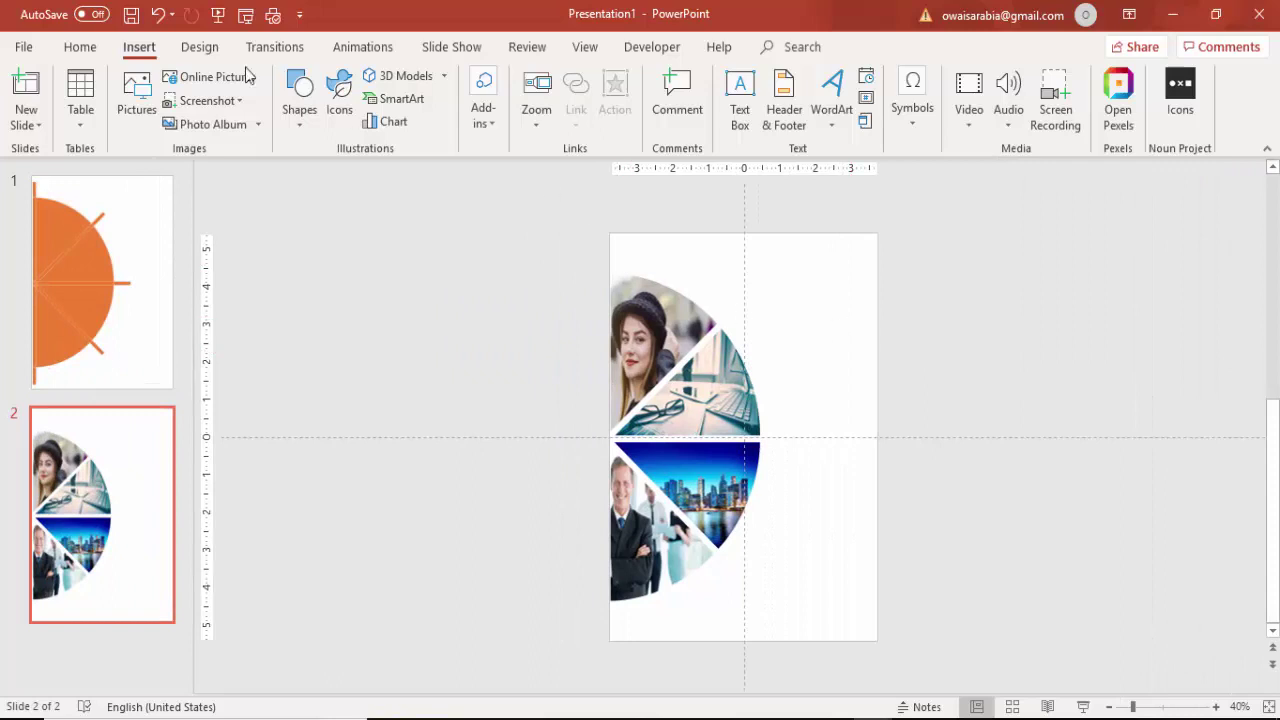
Draw a large outline-free circle over the slide at about 29% transparency
click(300, 125)
click(310, 334)
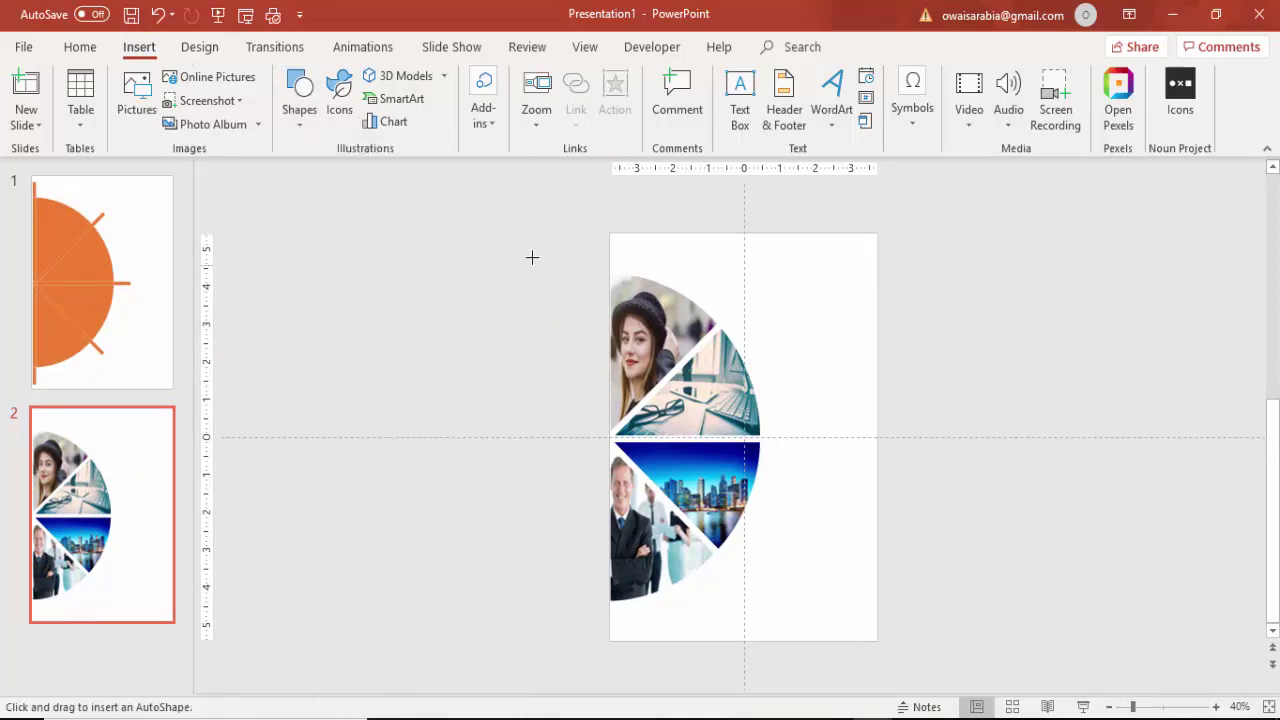
drag(537, 256, 817, 630)
right_click(828, 399)
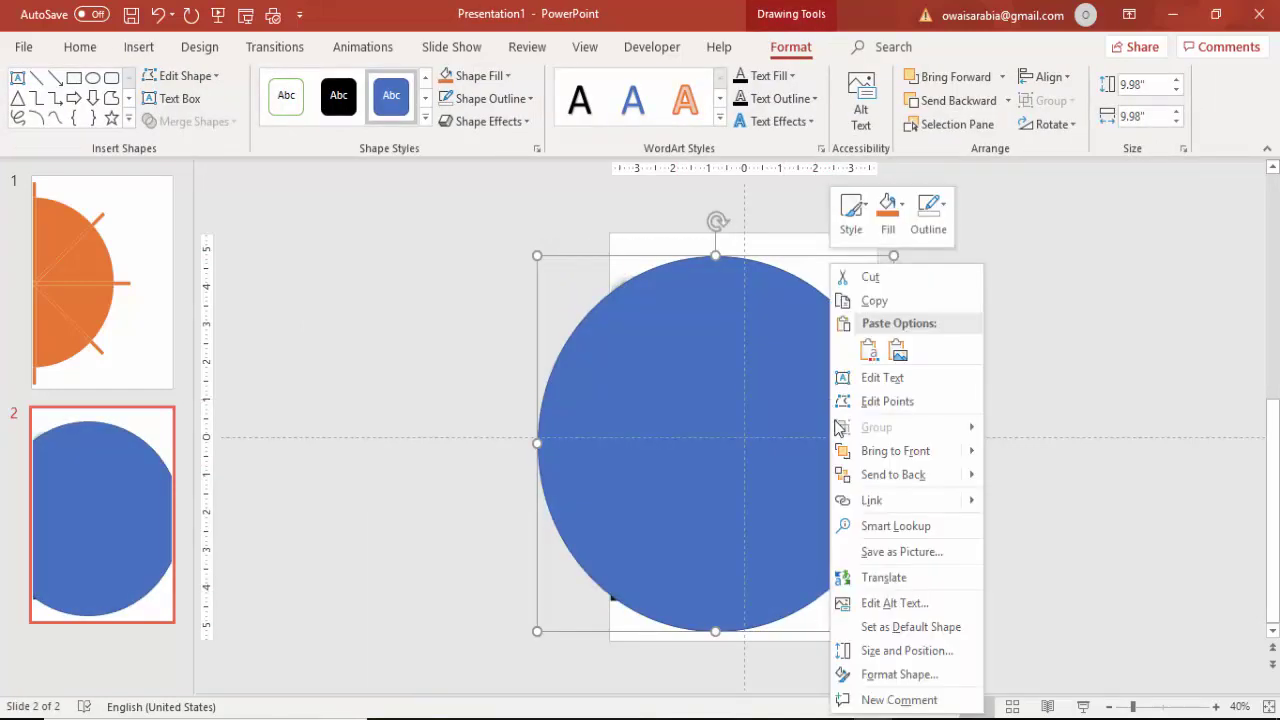
click(897, 674)
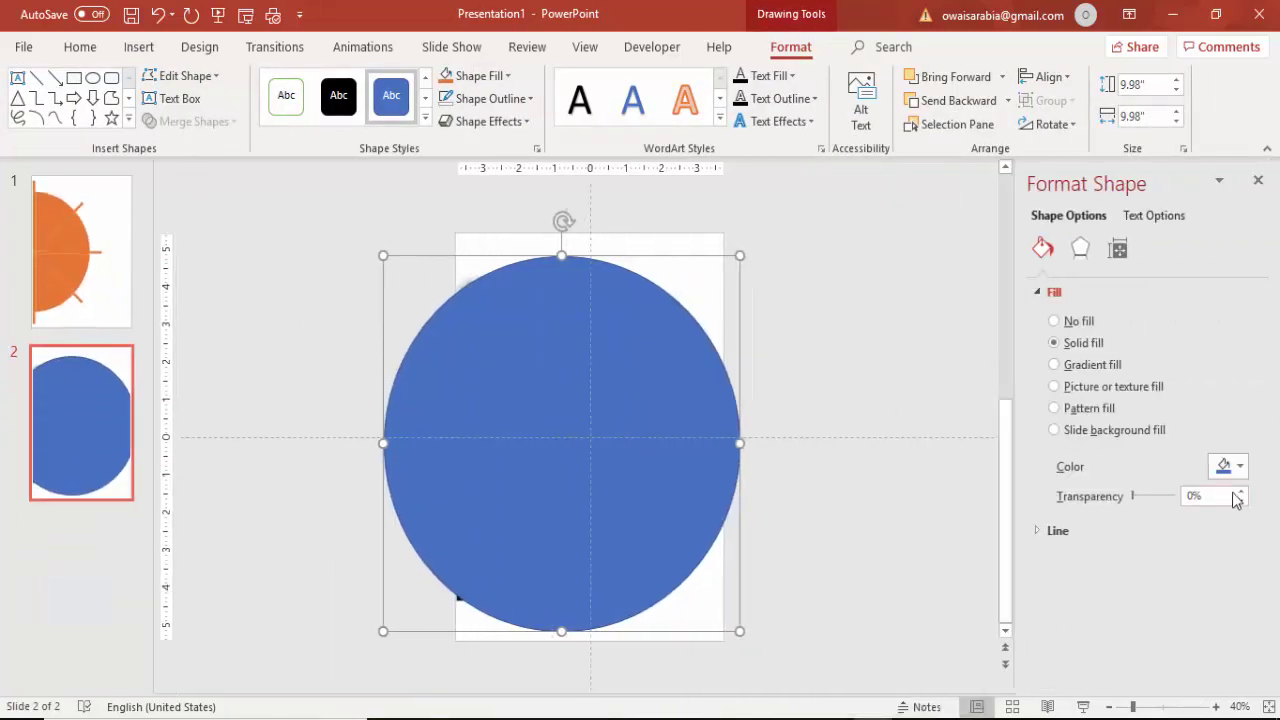
click(1240, 492)
drag(1237, 497, 1237, 495)
click(463, 98)
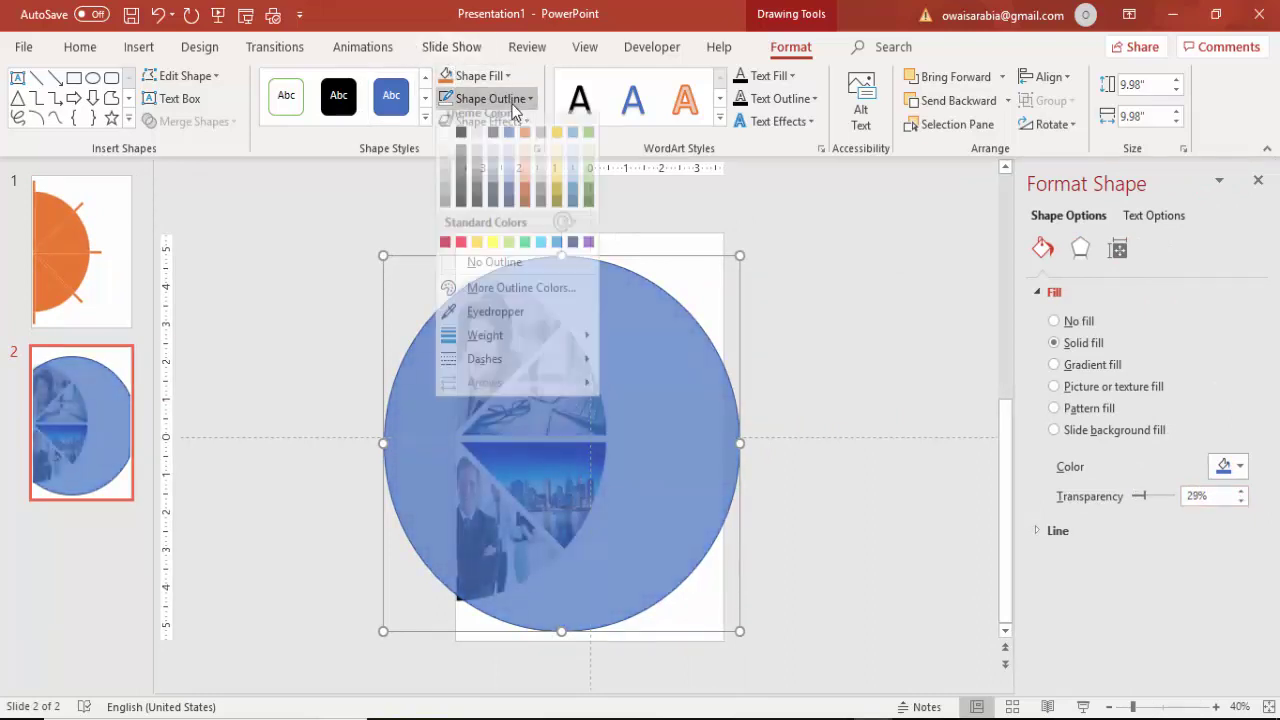
click(494, 273)
Shrink the circle to 9.21 inches and centre it on the page's left edge
drag(640, 356, 537, 364)
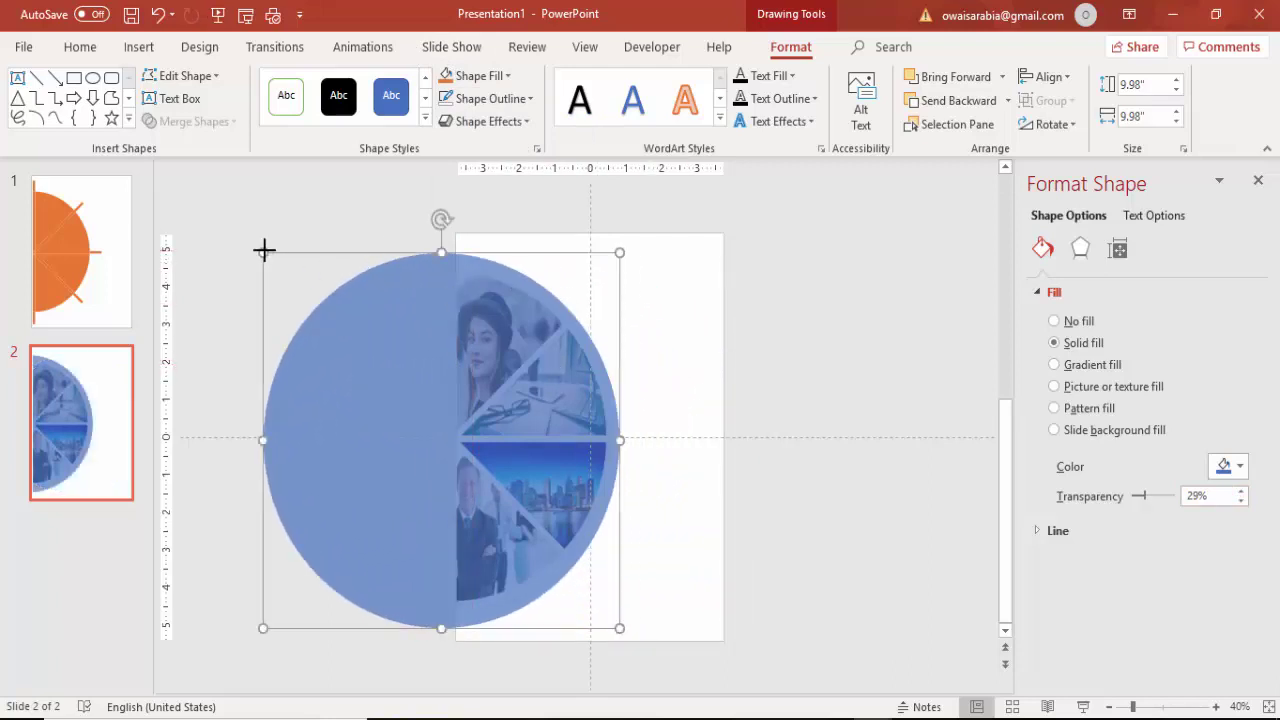
drag(264, 249, 277, 270)
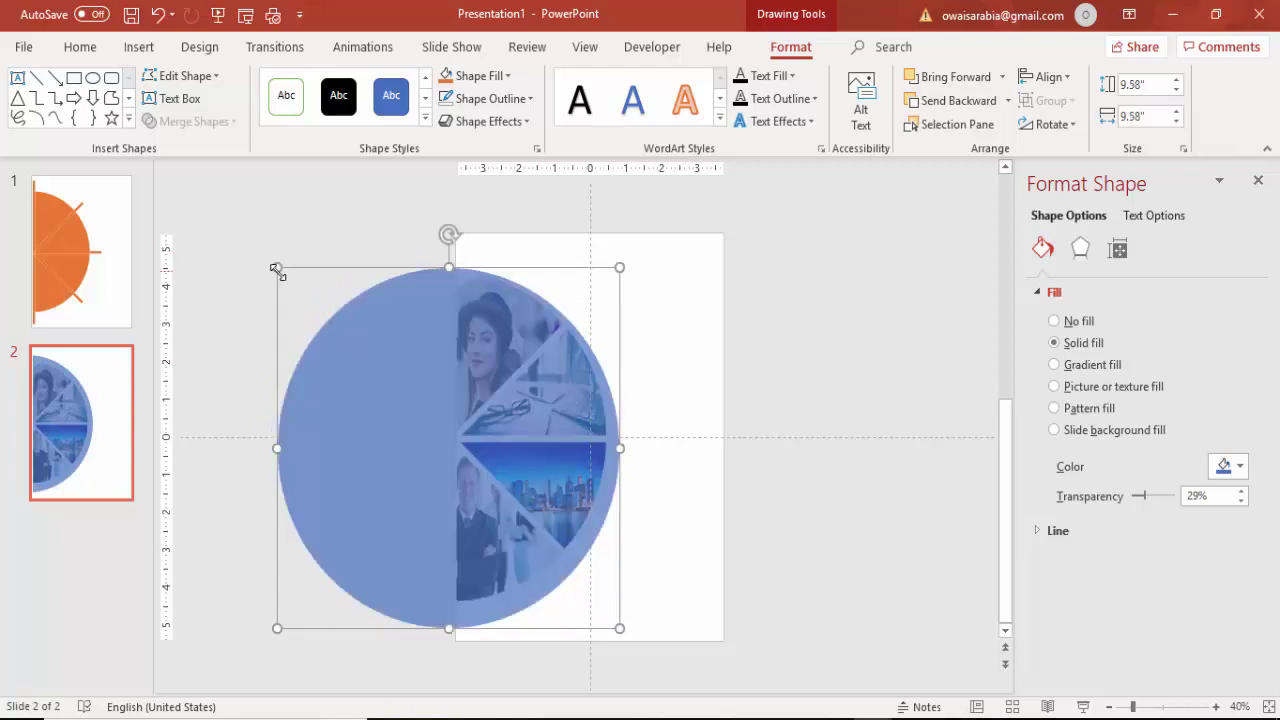
drag(417, 394, 412, 379)
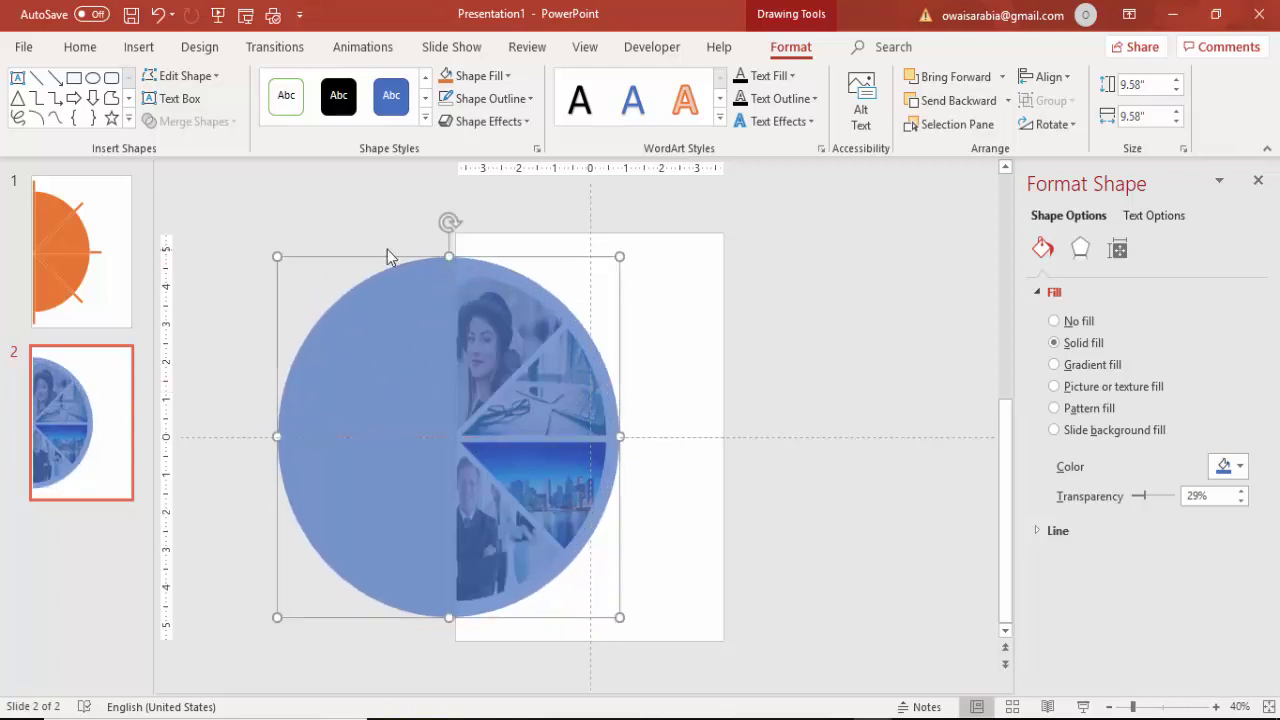
drag(276, 257, 291, 272)
drag(386, 380, 384, 372)
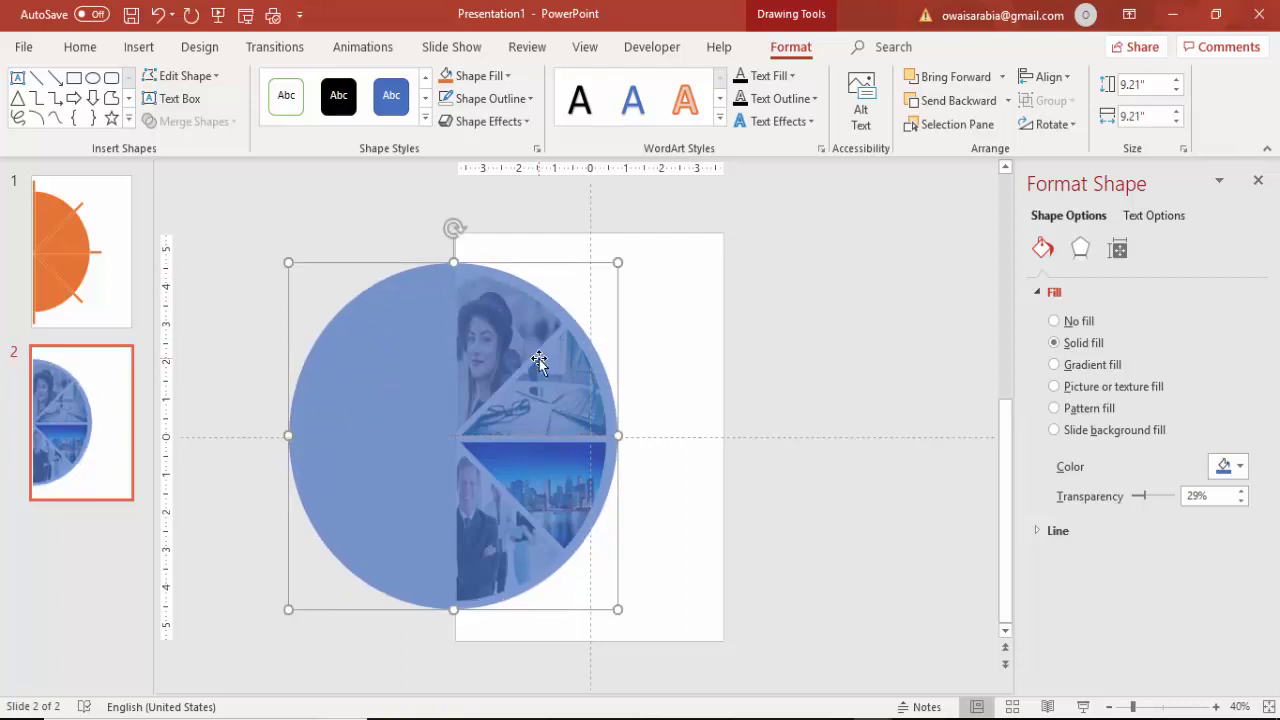
click(721, 309)
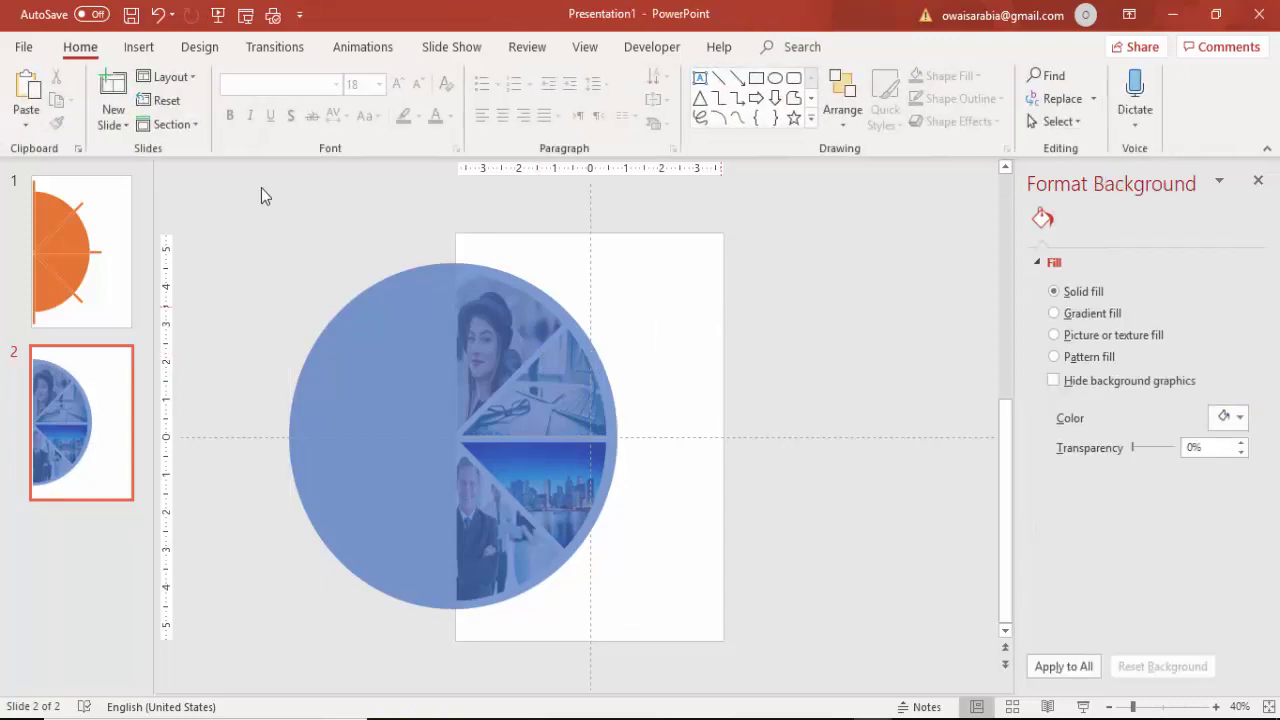
click(139, 46)
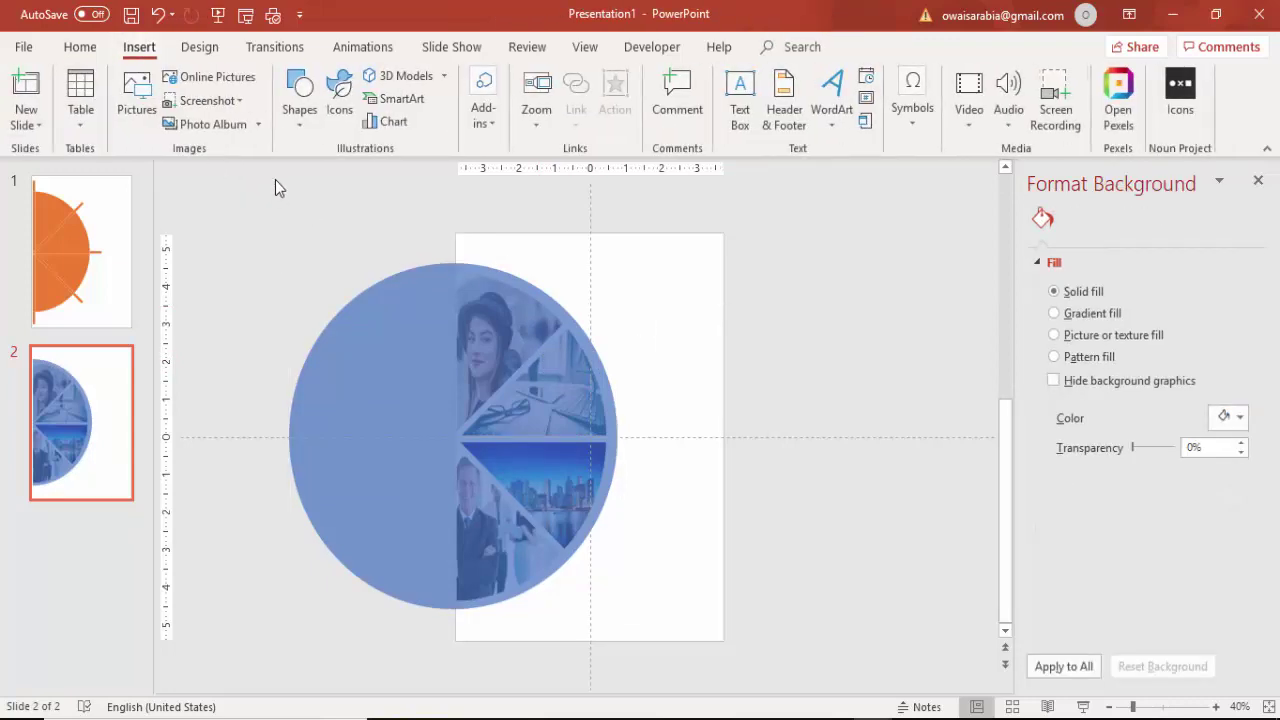
click(296, 131)
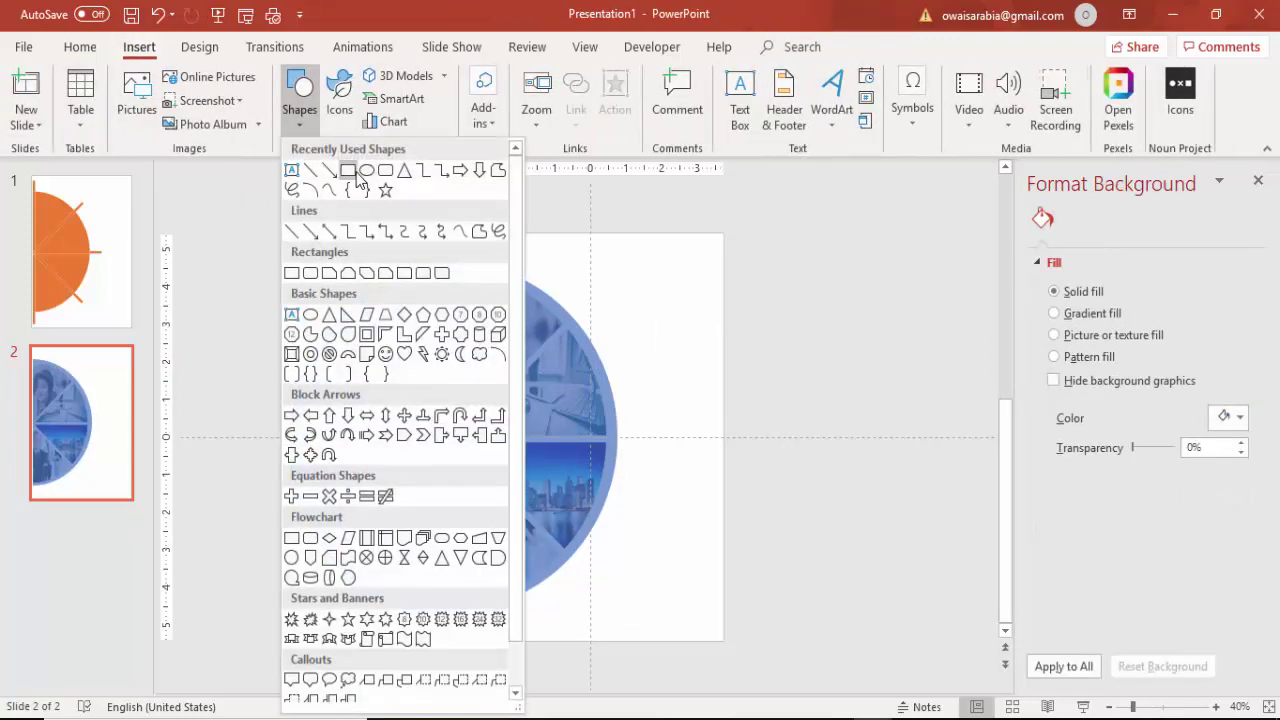
Cover the circle's left half with a rectangle and subtract it to leave a half circle
click(356, 173)
drag(225, 217, 450, 636)
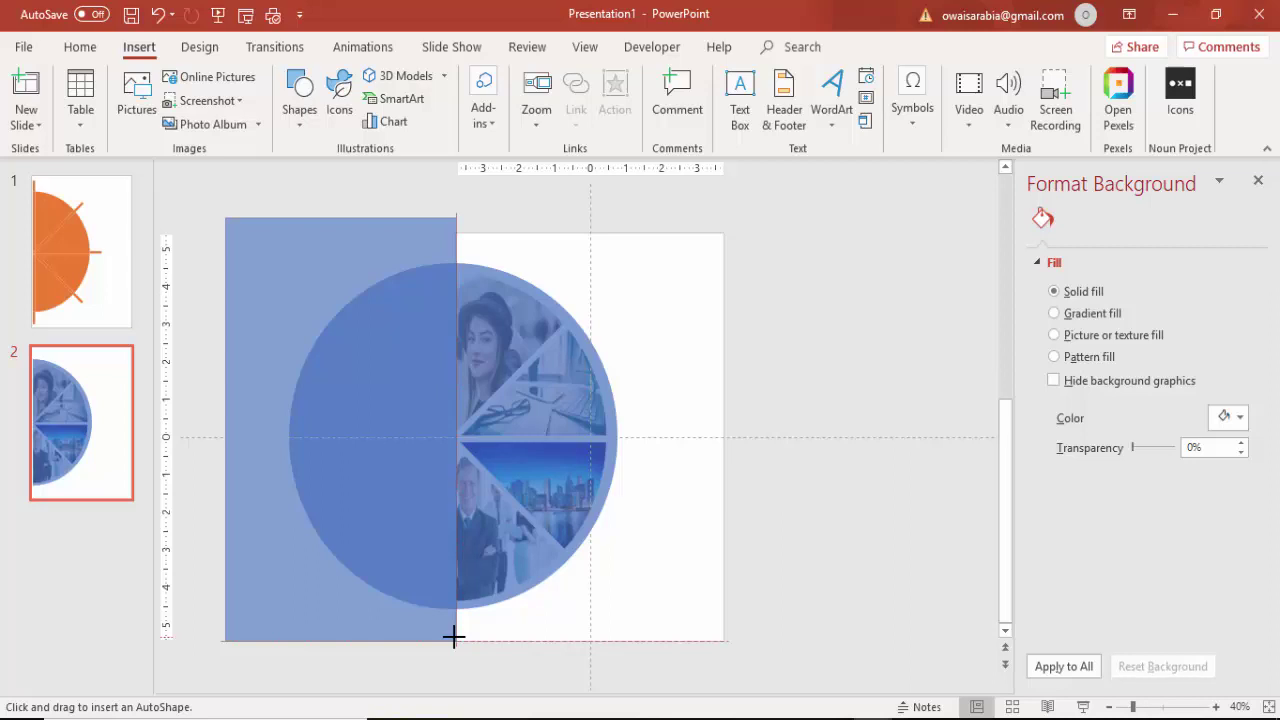
drag(453, 637, 456, 640)
click(577, 343)
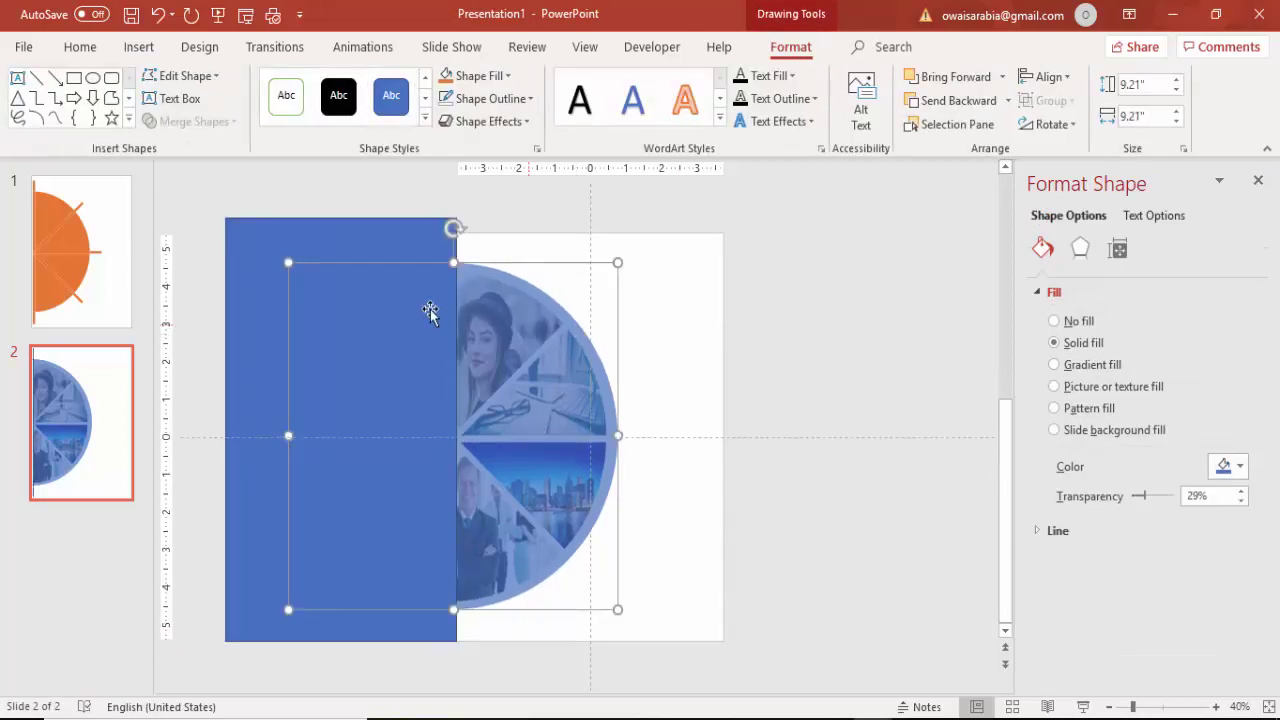
shift+click(289, 240)
click(229, 123)
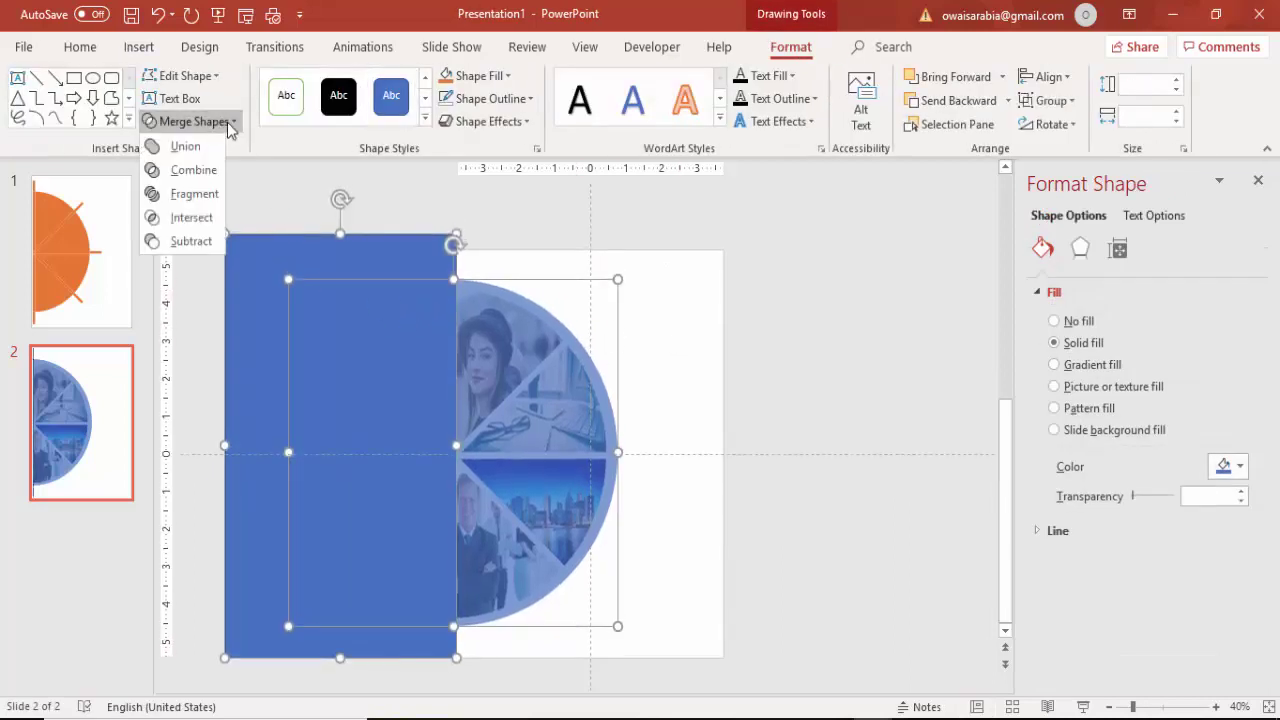
click(185, 241)
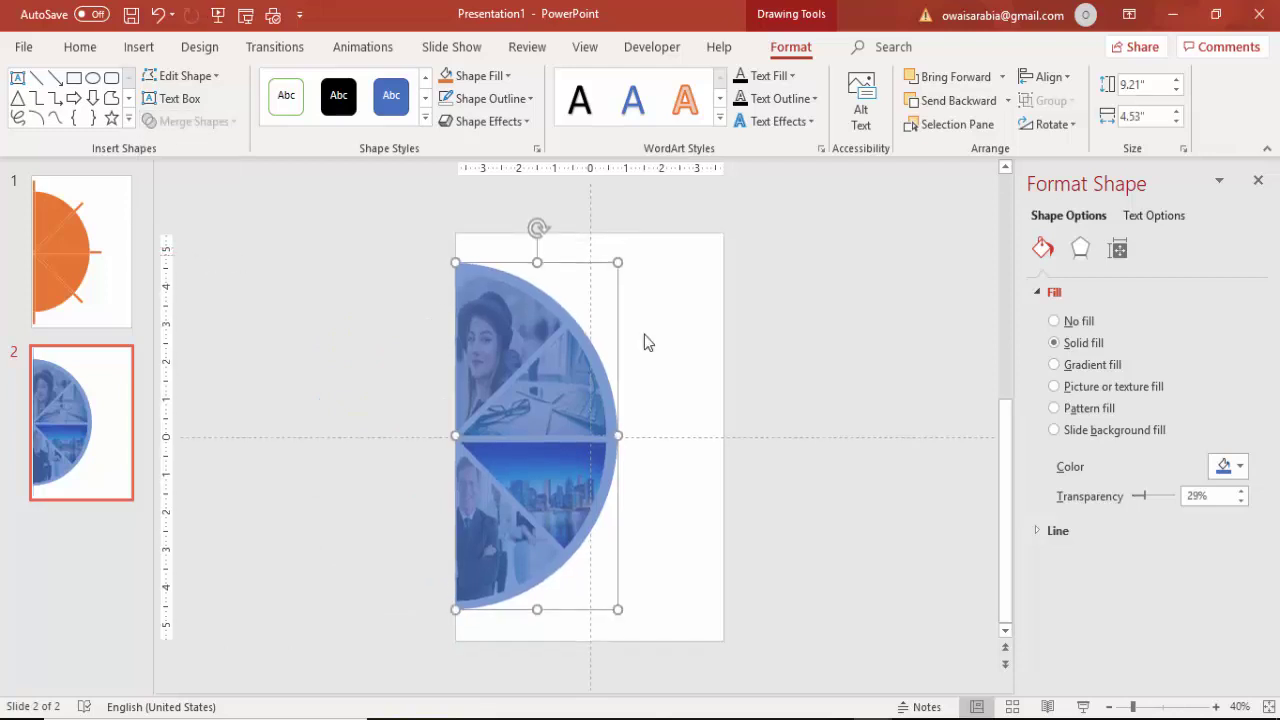
Make the half circle 0% transparent, send it to back, and fill it standard Blue
drag(1146, 506, 1129, 500)
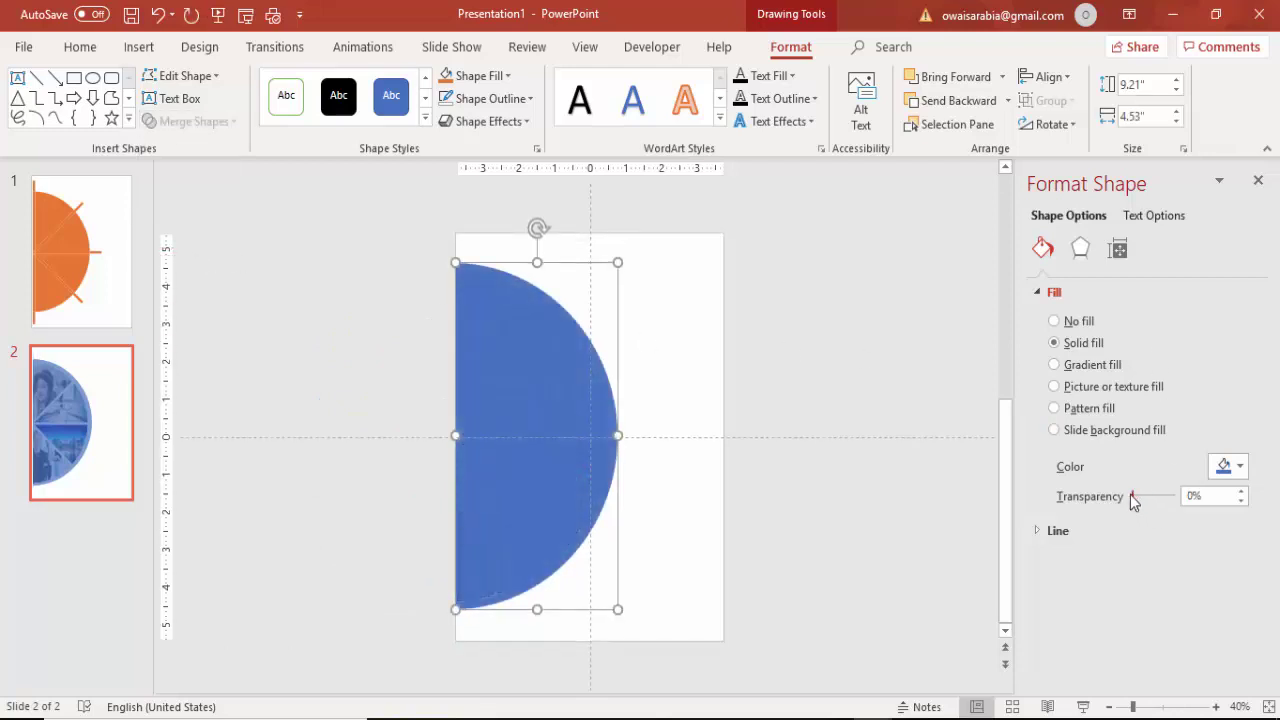
click(1006, 100)
click(966, 148)
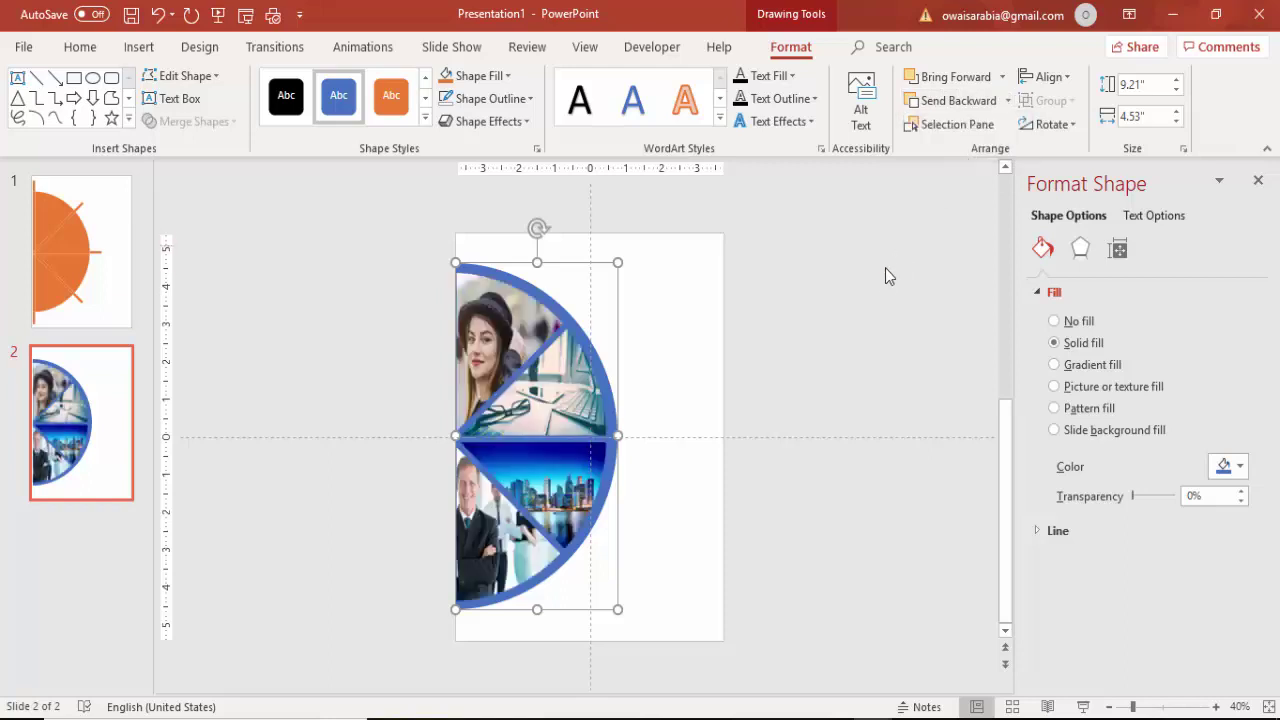
click(475, 75)
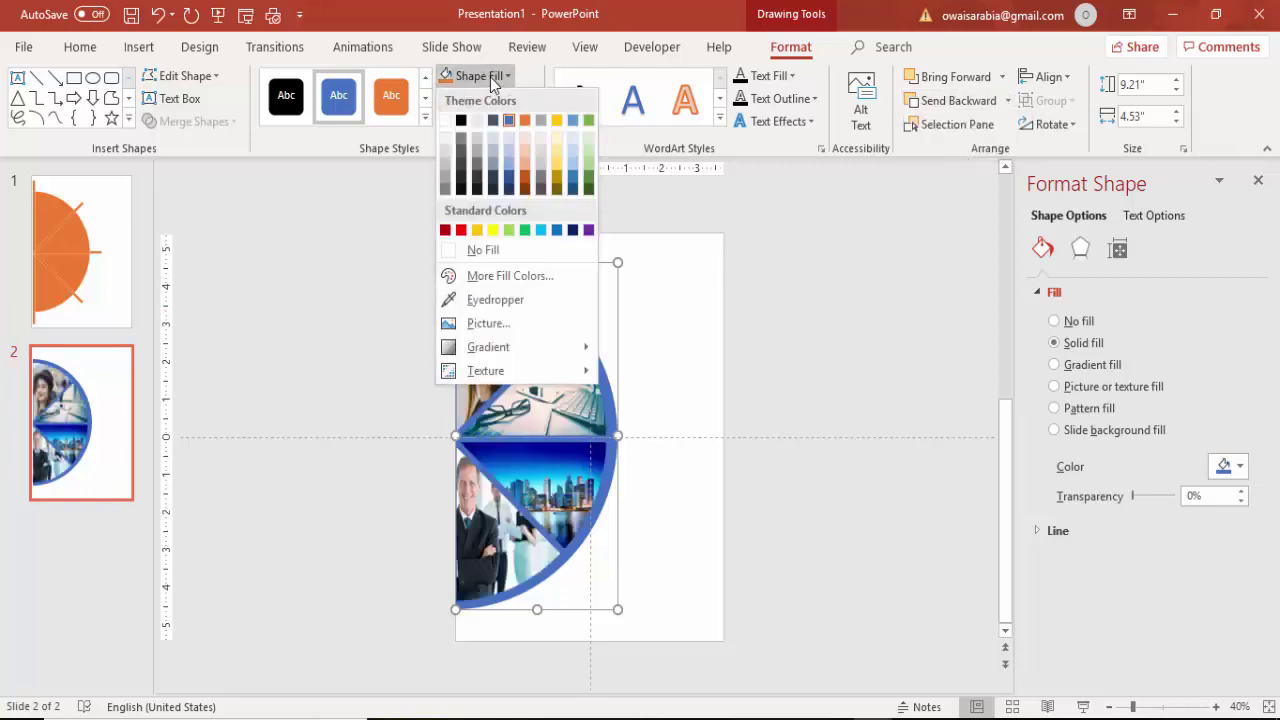
click(559, 231)
click(826, 362)
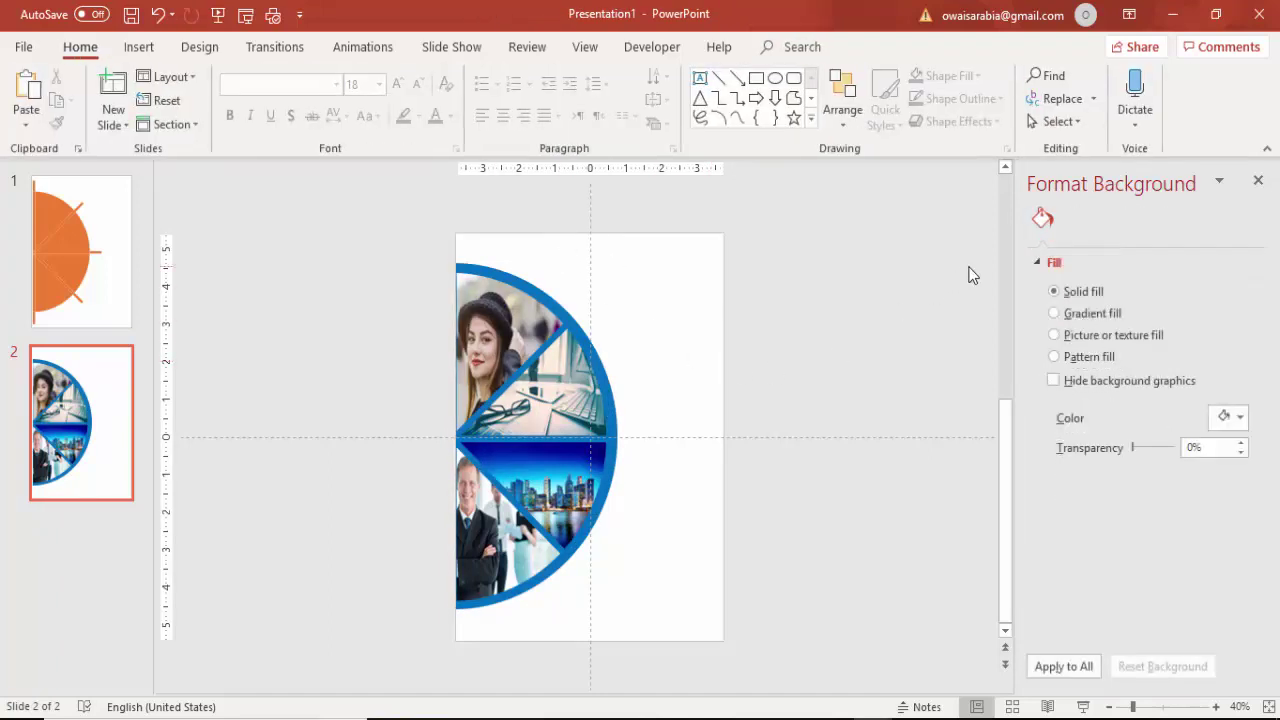
click(141, 47)
click(303, 122)
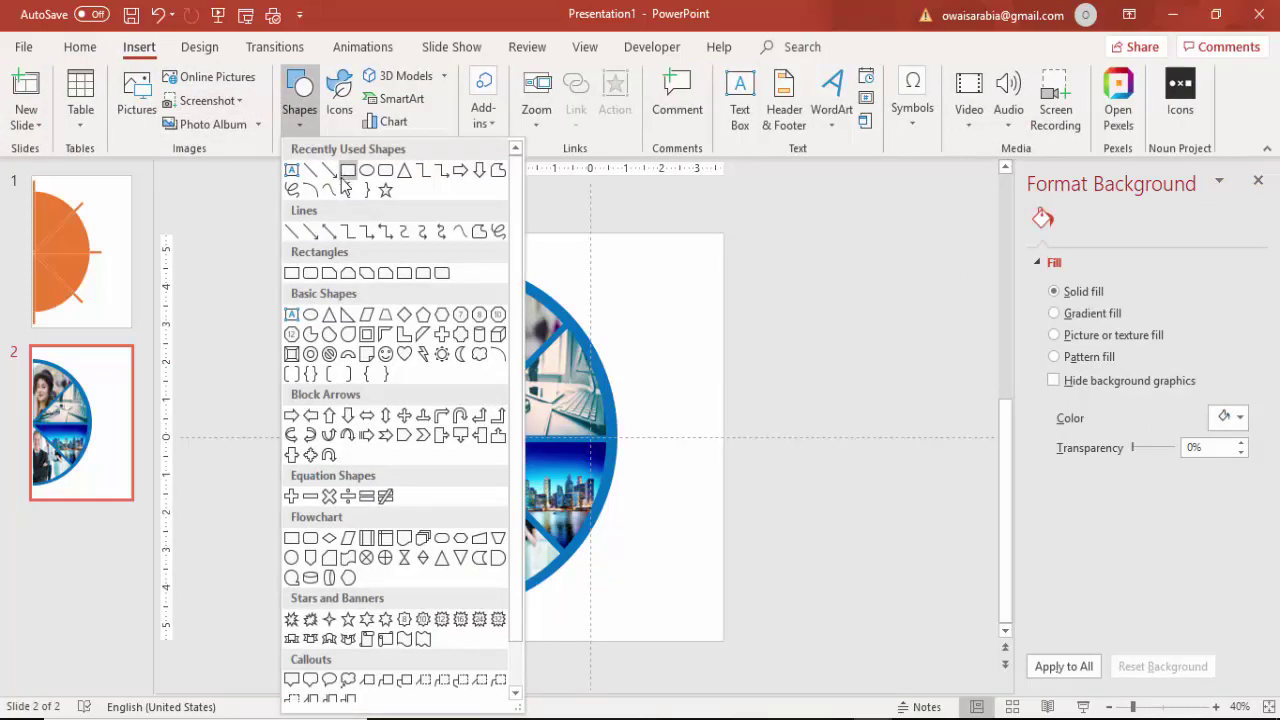
Draw an outline-free standard Blue rectangle from the half circle to the right edge, sent to back
click(291, 273)
drag(608, 385, 724, 480)
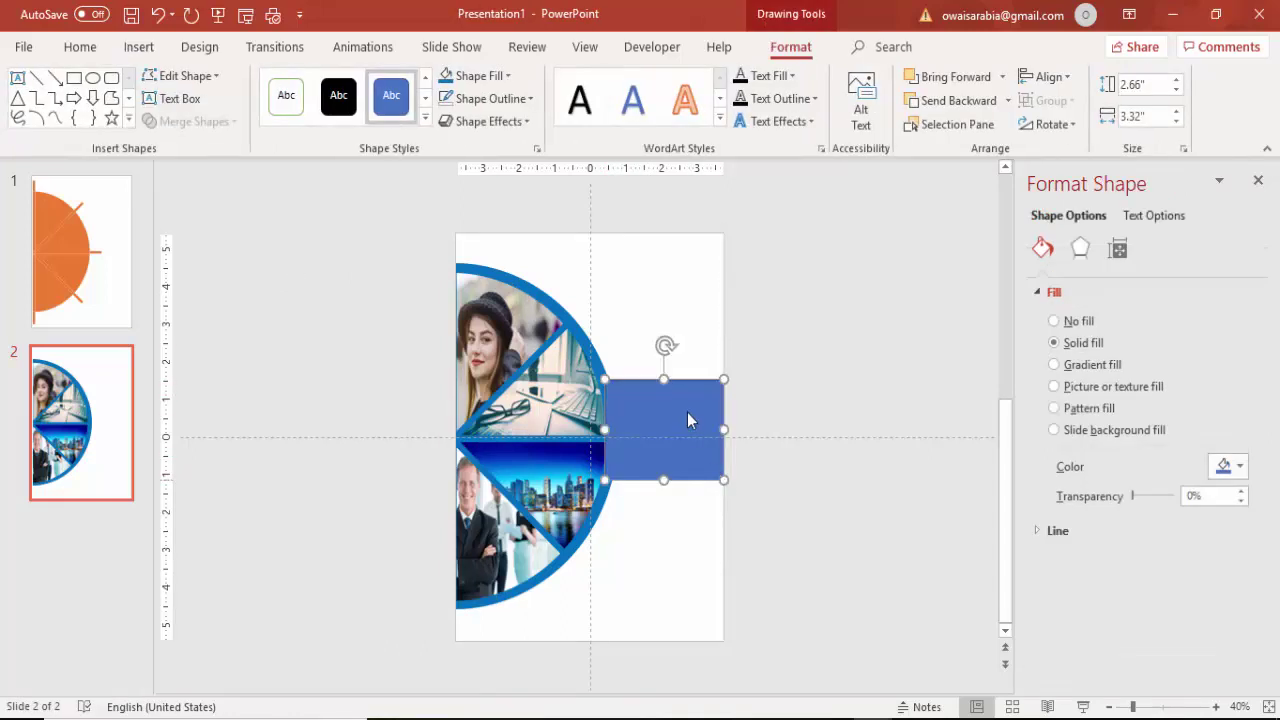
drag(687, 412, 686, 418)
click(491, 98)
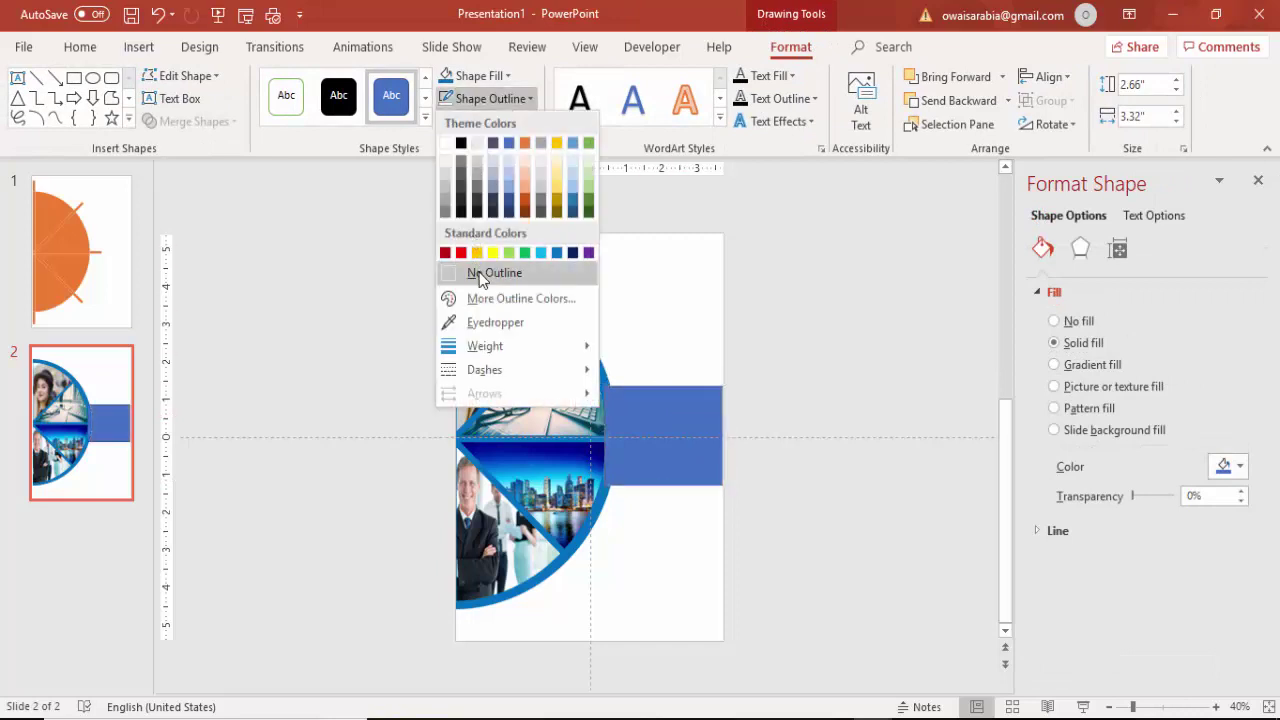
click(479, 274)
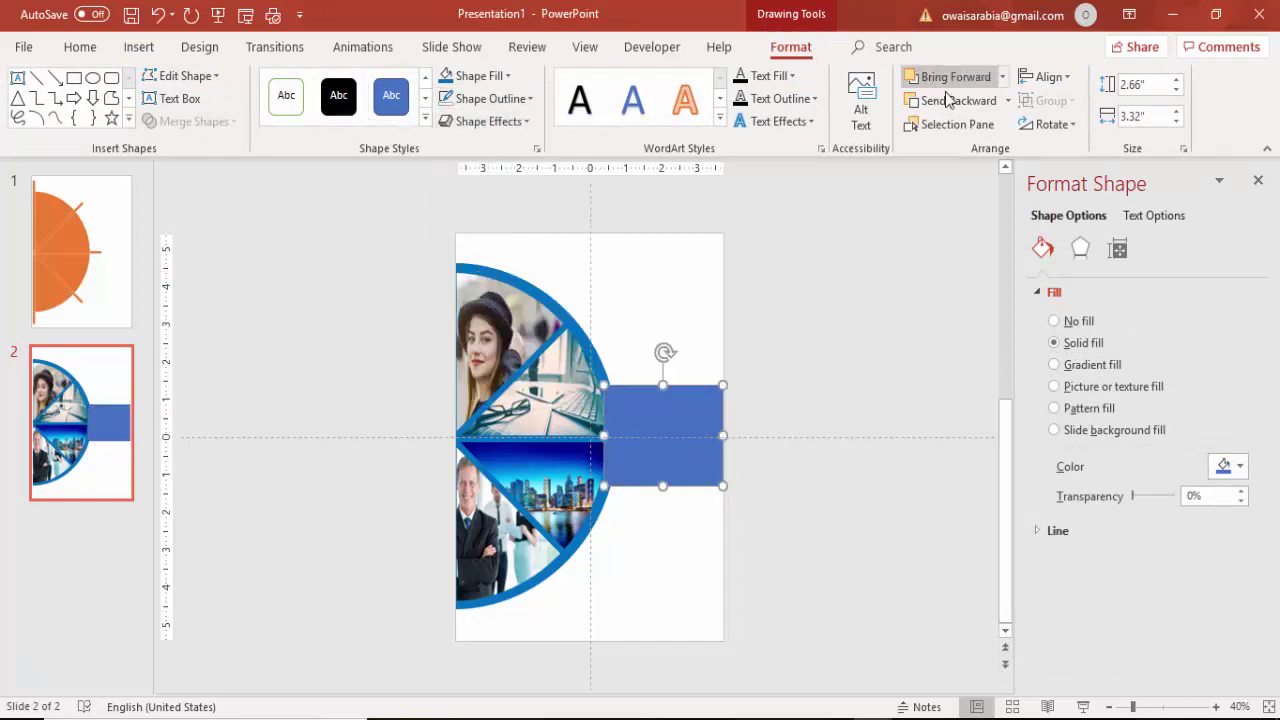
click(1007, 100)
click(965, 149)
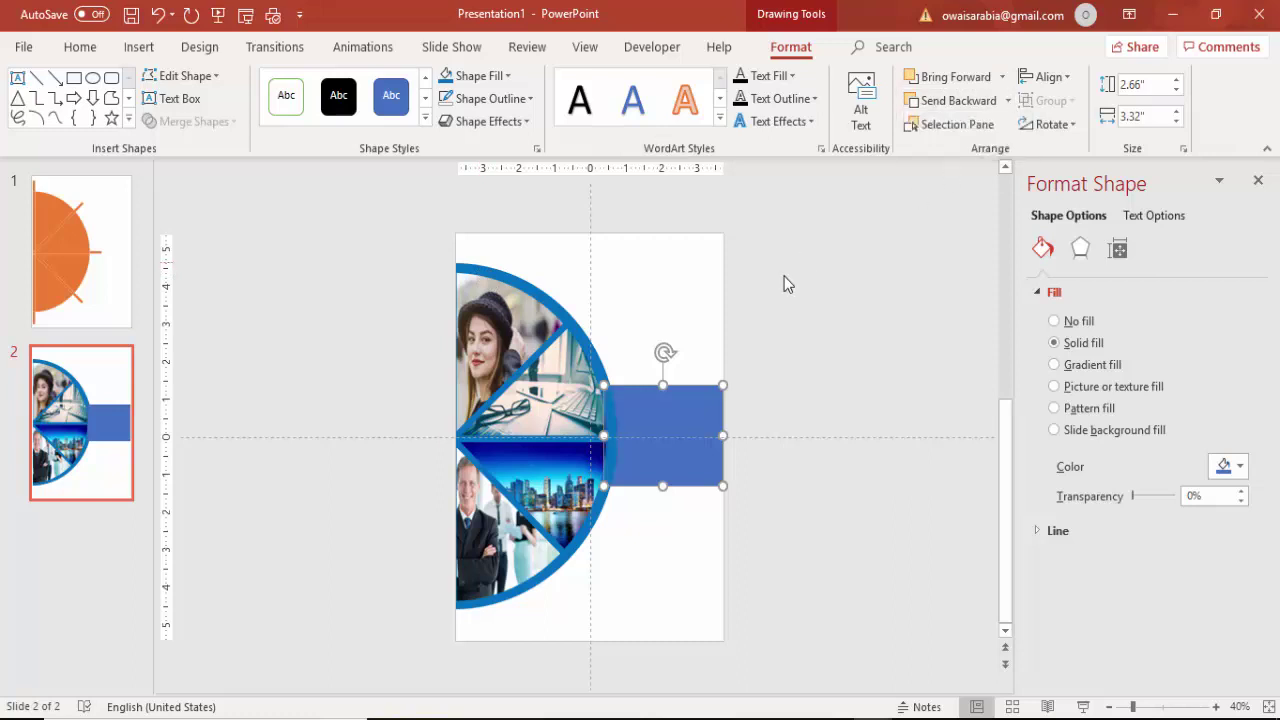
click(779, 283)
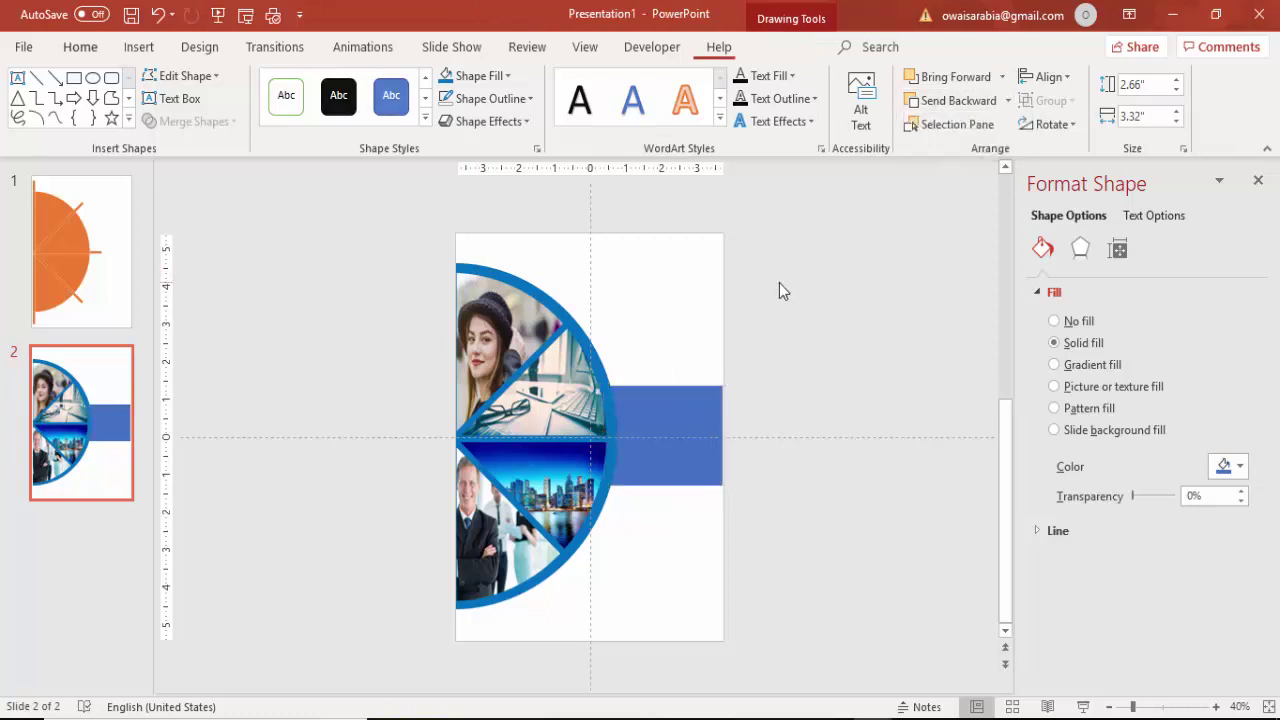
click(658, 398)
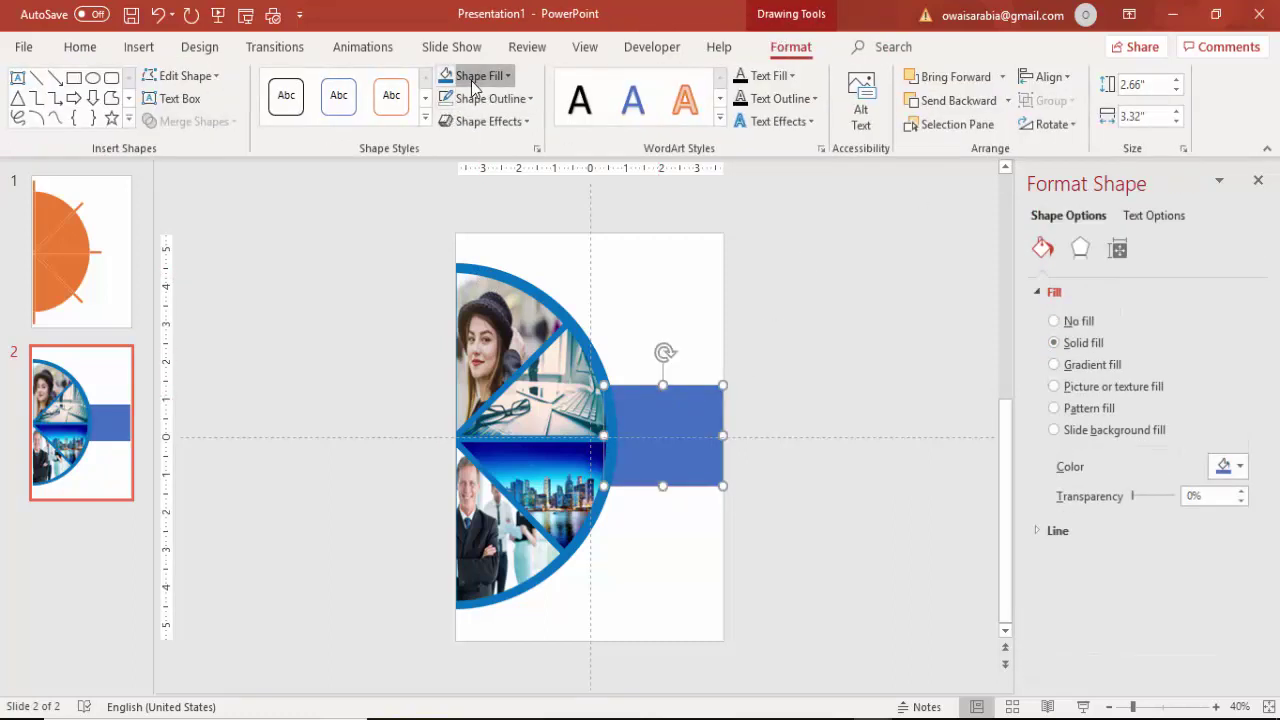
click(474, 76)
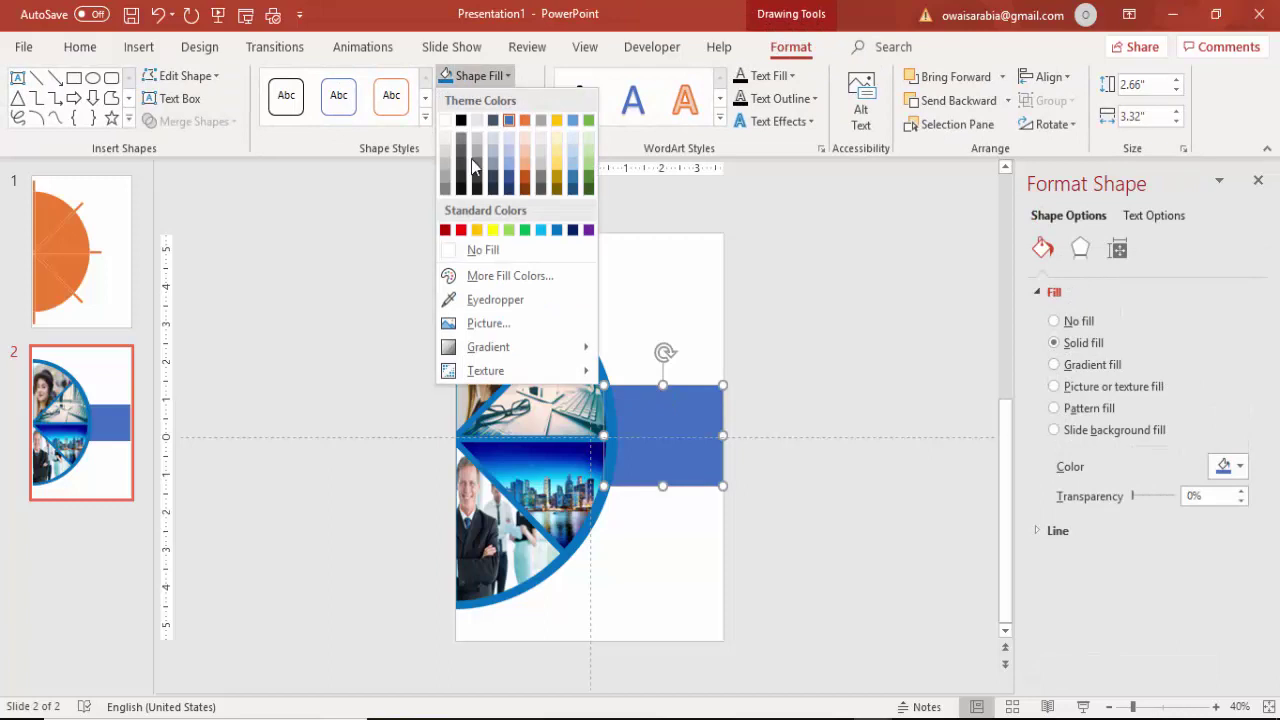
click(557, 230)
Give the slide background a gradient fill, removing one stop and moving the 74% stop to about 46%
click(791, 358)
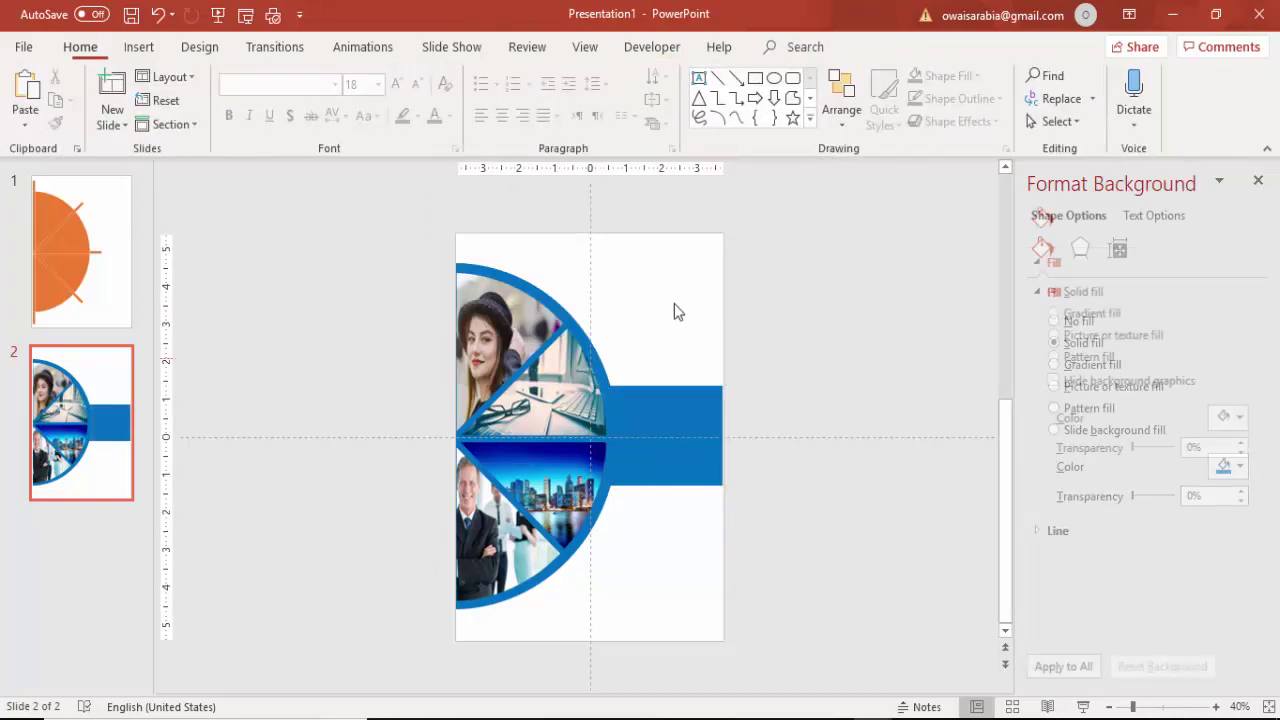
click(1087, 320)
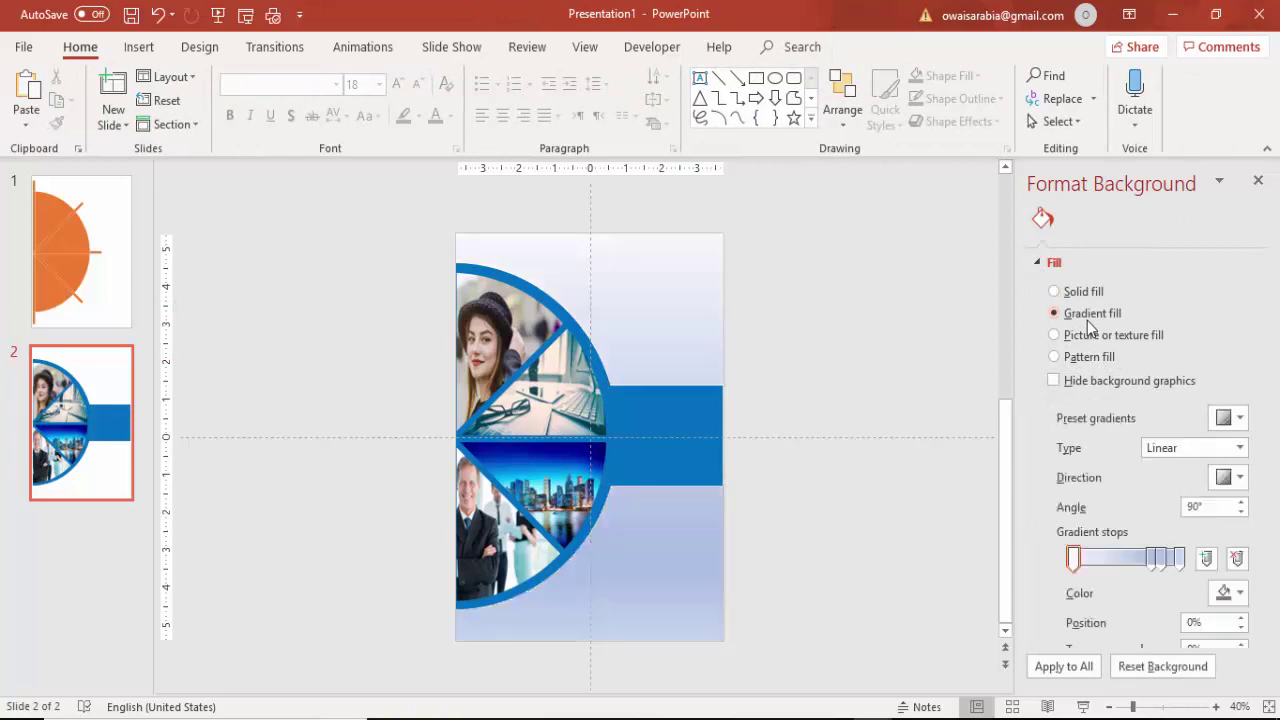
click(1160, 560)
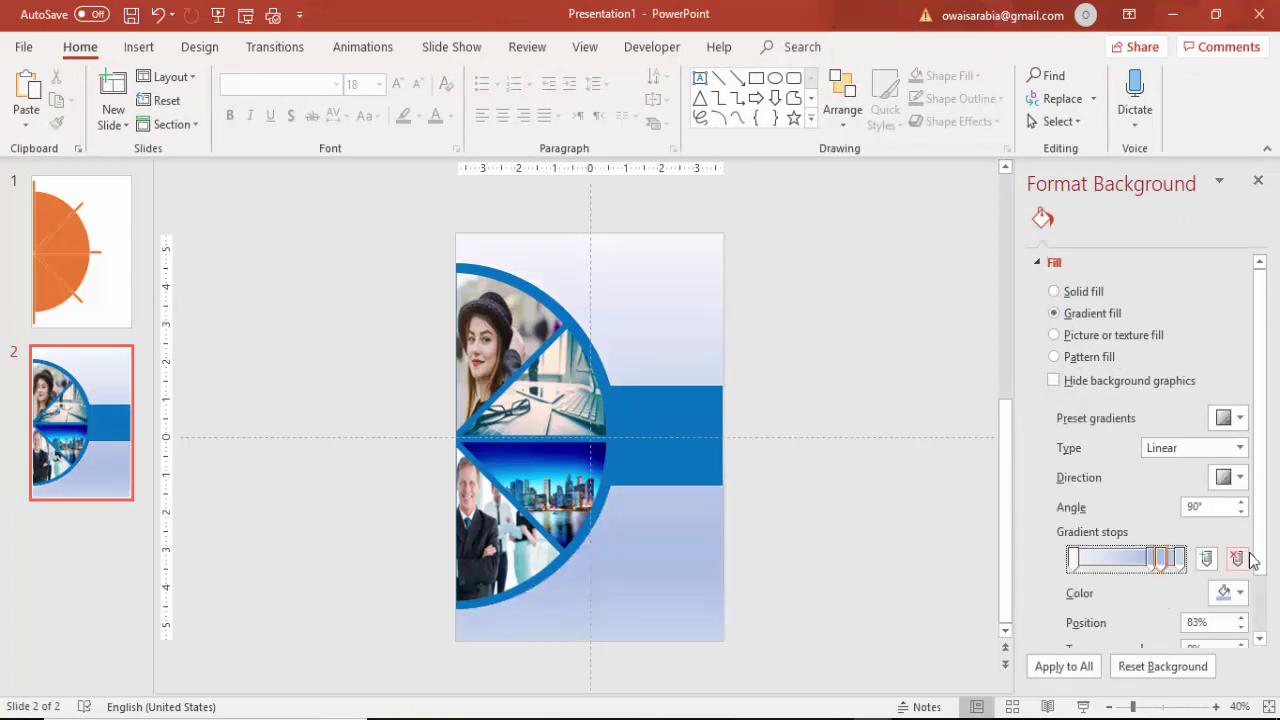
click(1237, 558)
click(1153, 563)
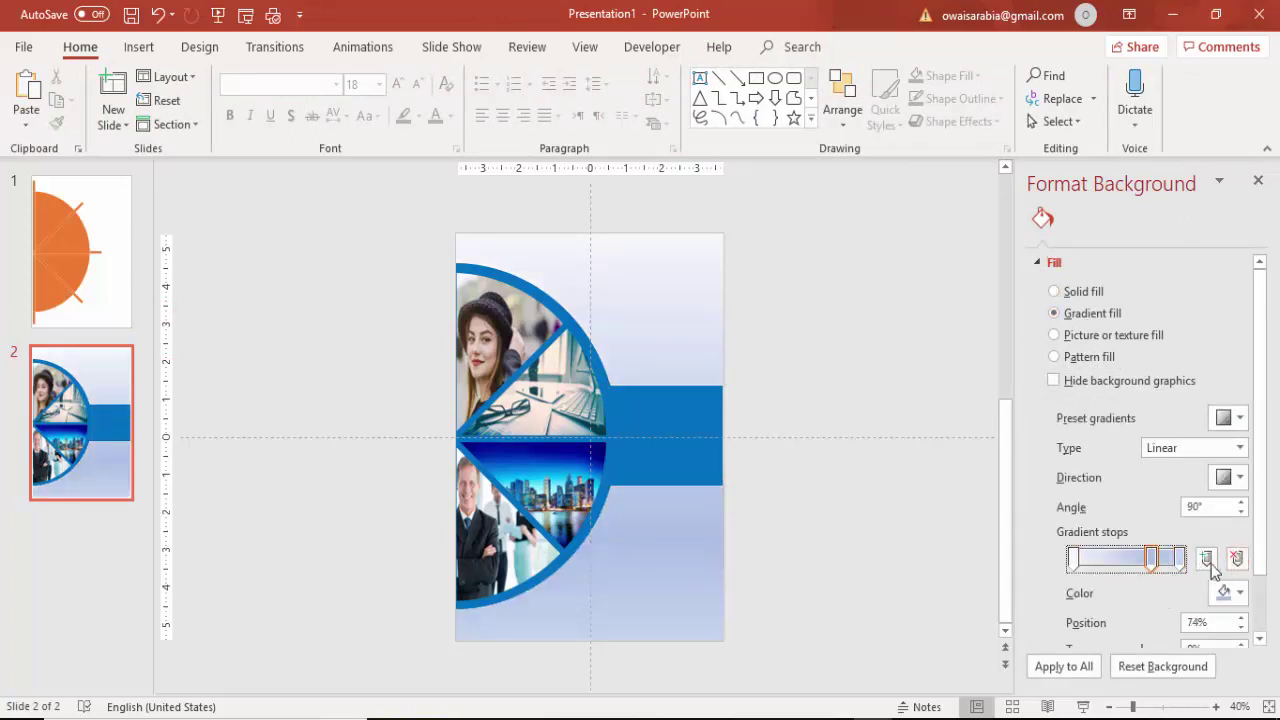
drag(1153, 563, 1121, 563)
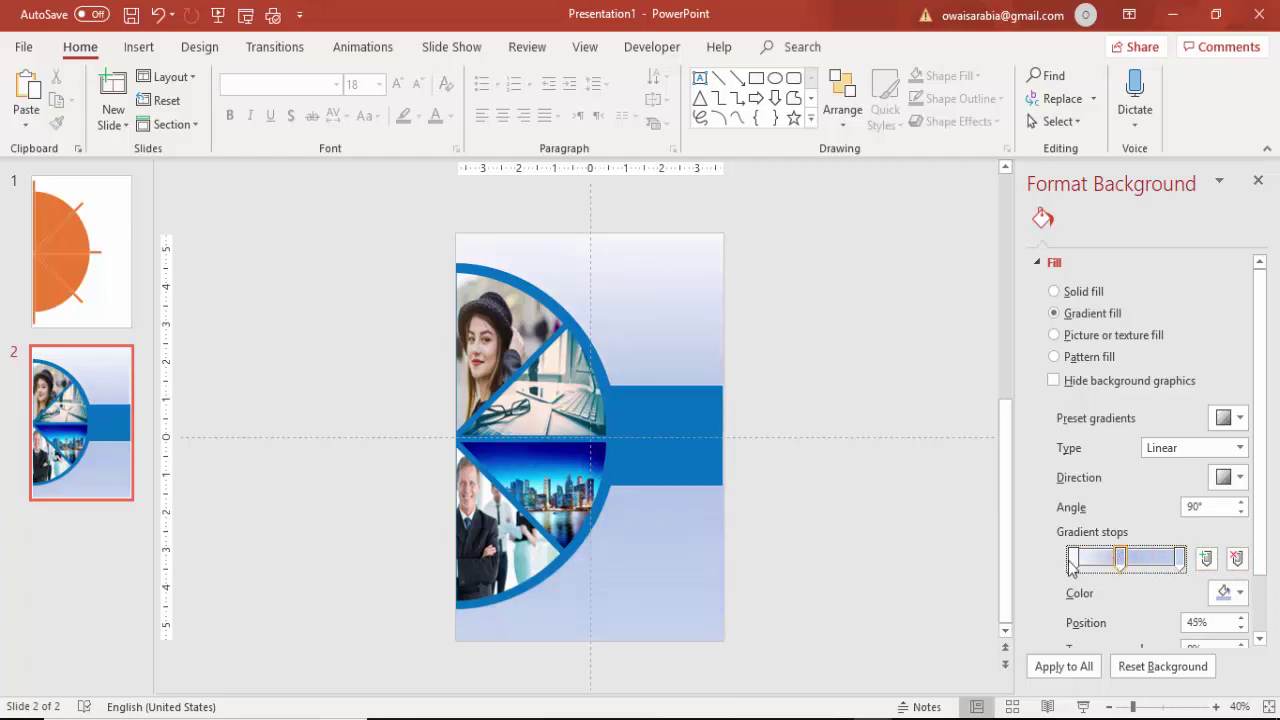
Recolour the left and right gradient stops grey and the middle stop a lighter grey
click(1073, 560)
click(1222, 592)
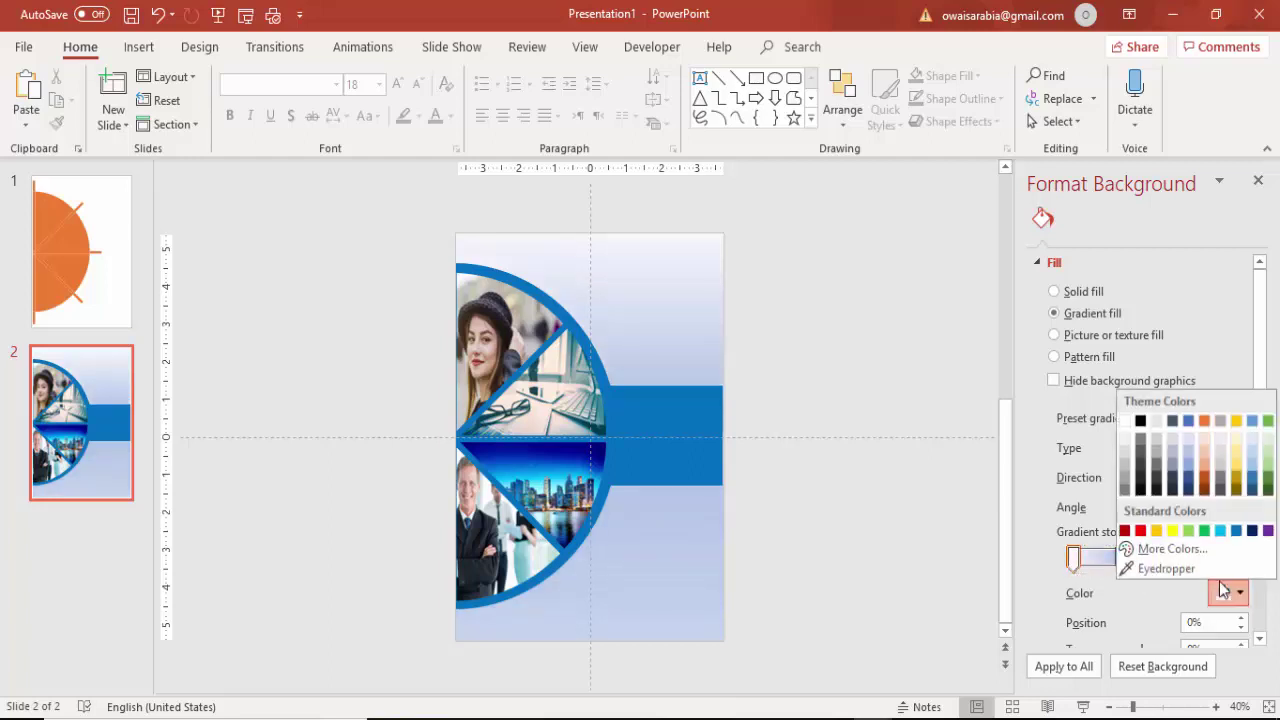
click(1125, 487)
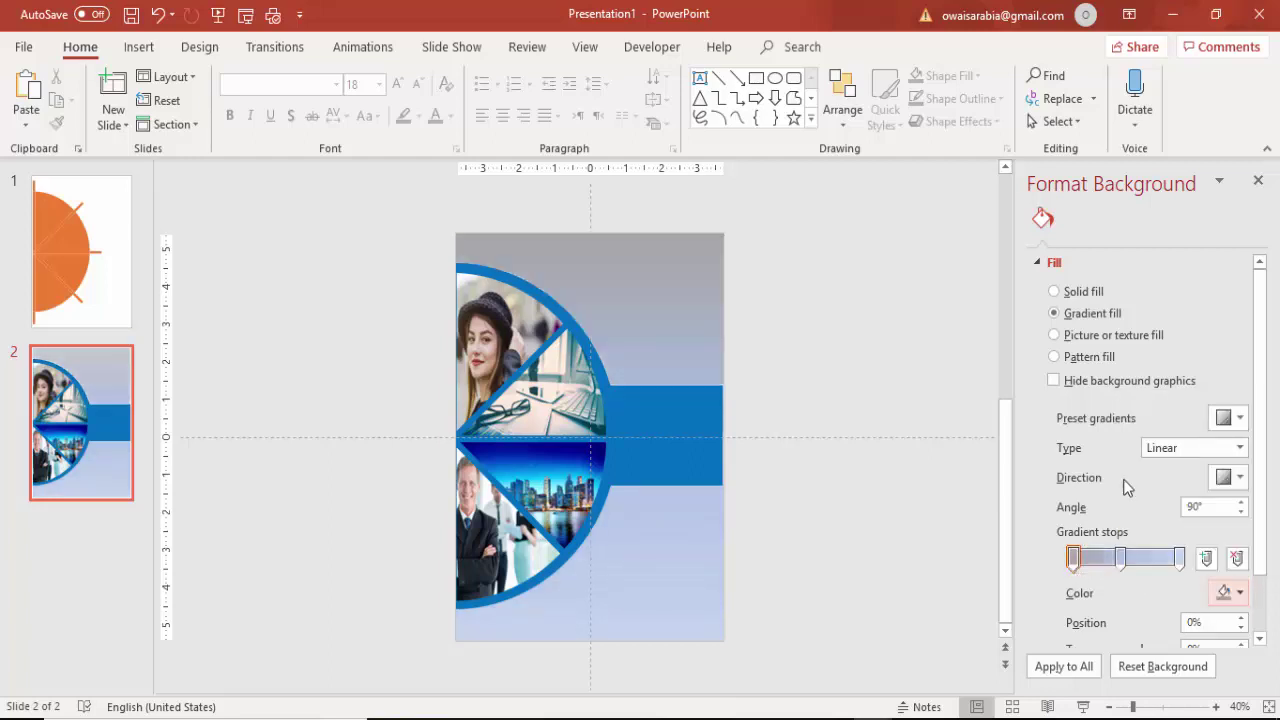
click(1180, 558)
click(1230, 592)
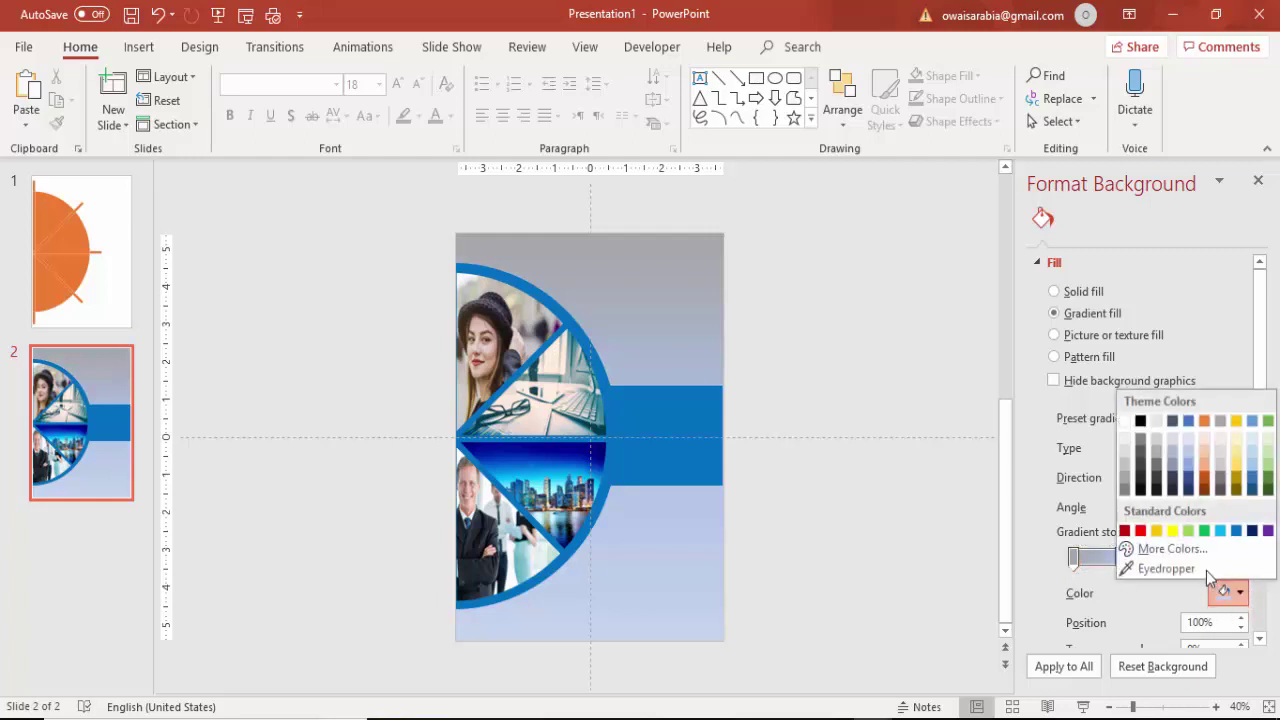
click(1125, 482)
click(1122, 558)
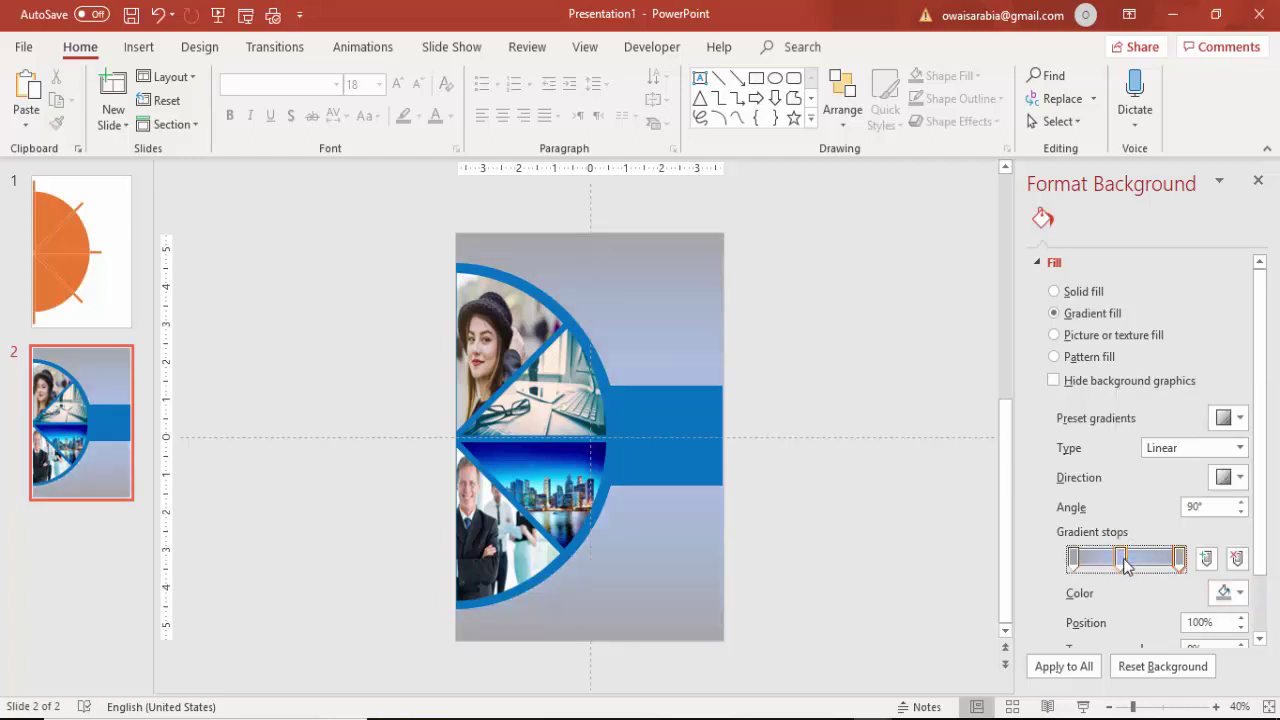
click(1230, 592)
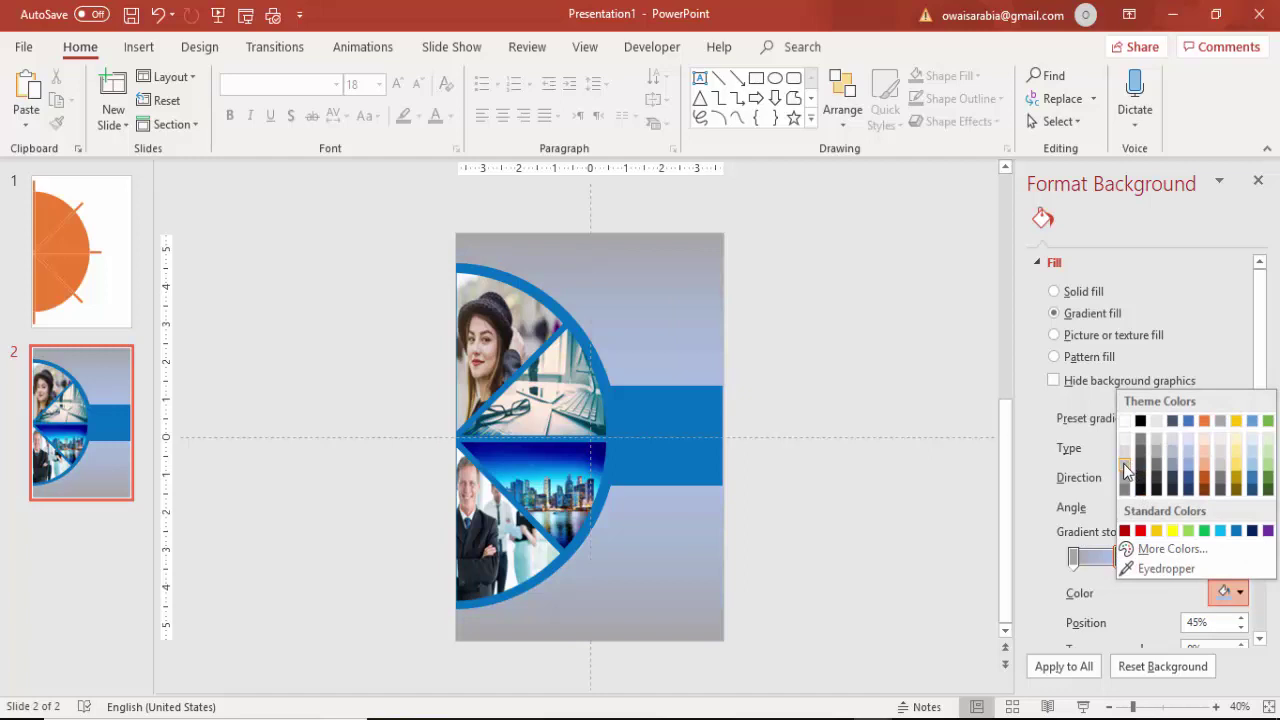
click(1124, 466)
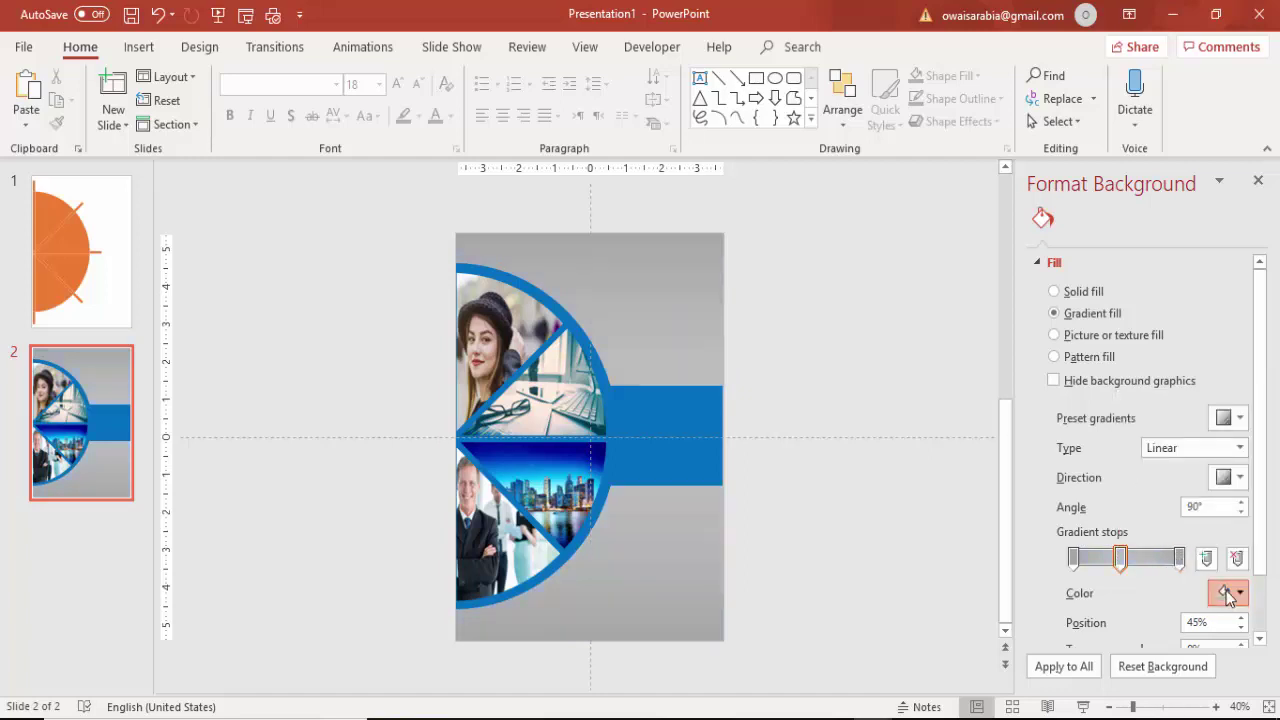
click(1228, 593)
click(1128, 458)
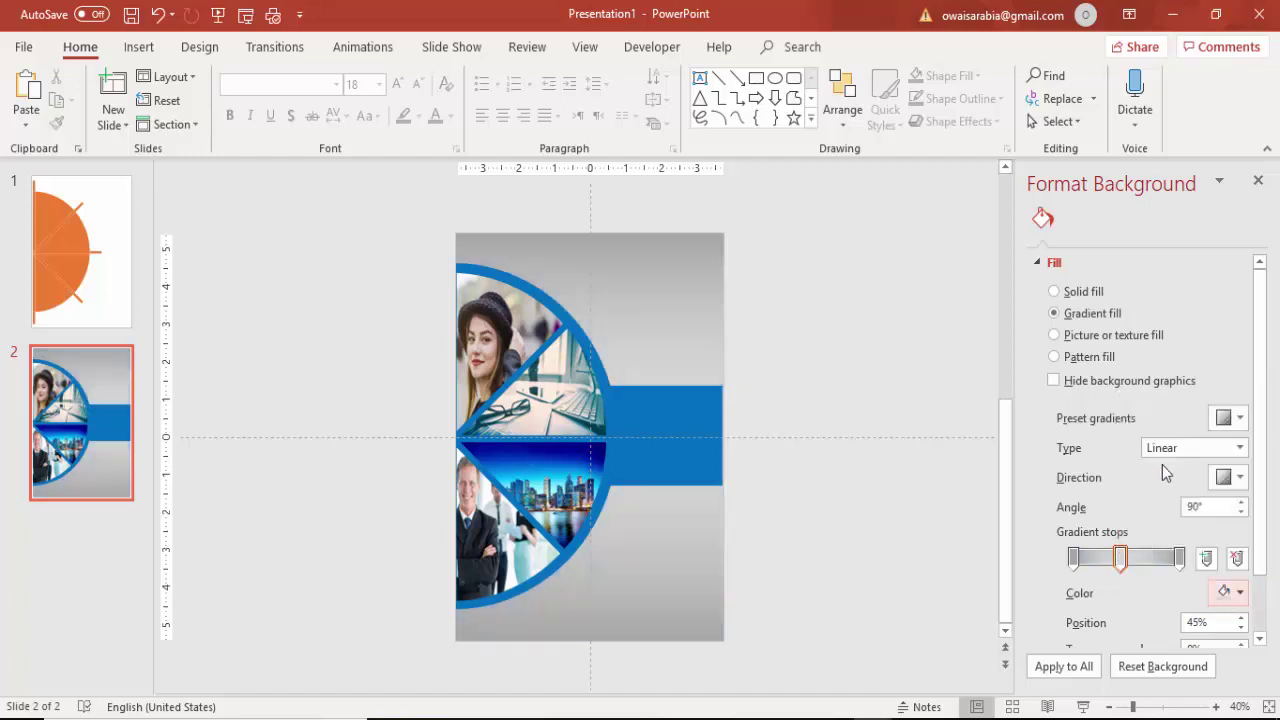
Set the gradient to Linear Right (0°), move the middle stop to 60%, and refine the greys
click(1230, 478)
click(1214, 513)
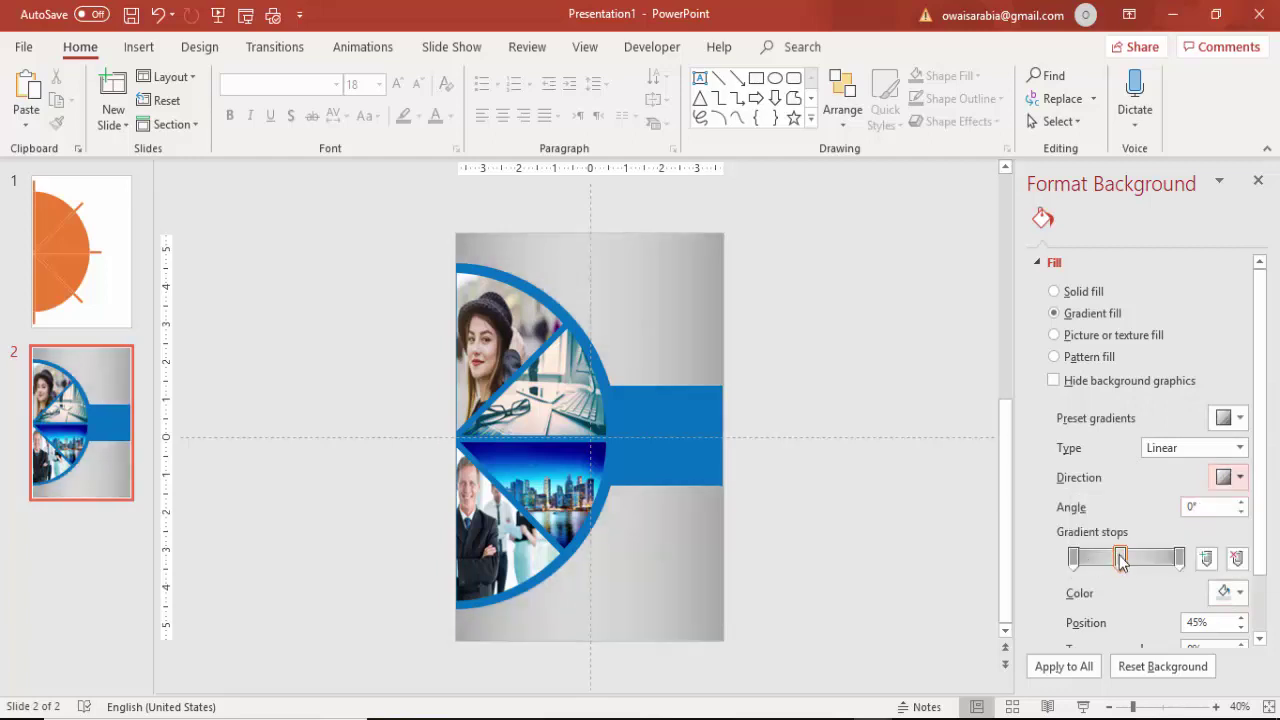
drag(1120, 560, 1136, 560)
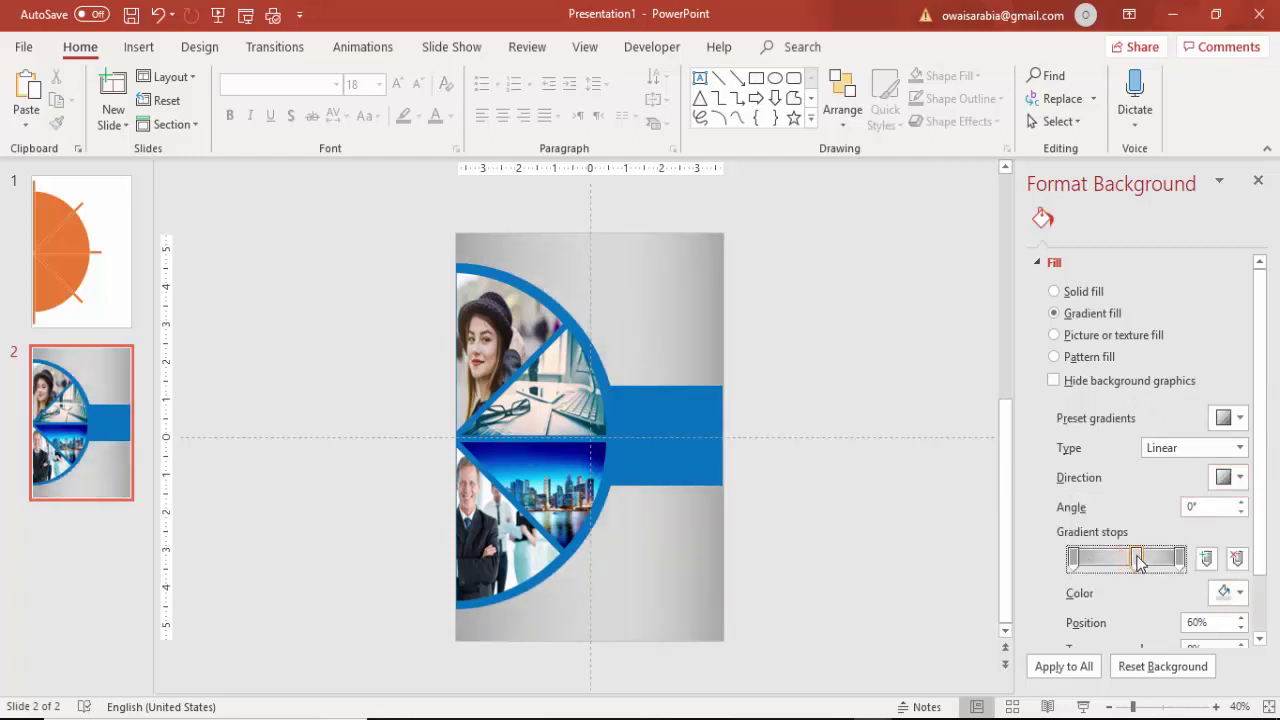
click(1074, 558)
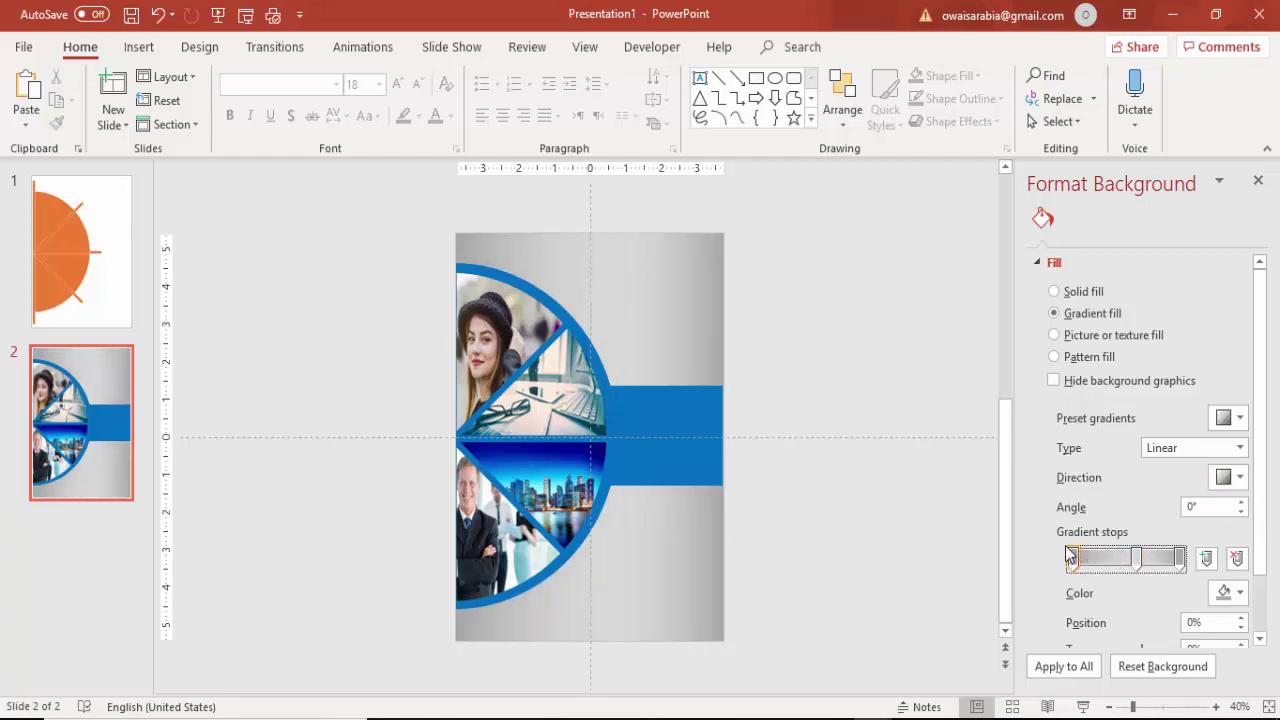
click(842, 326)
click(1236, 594)
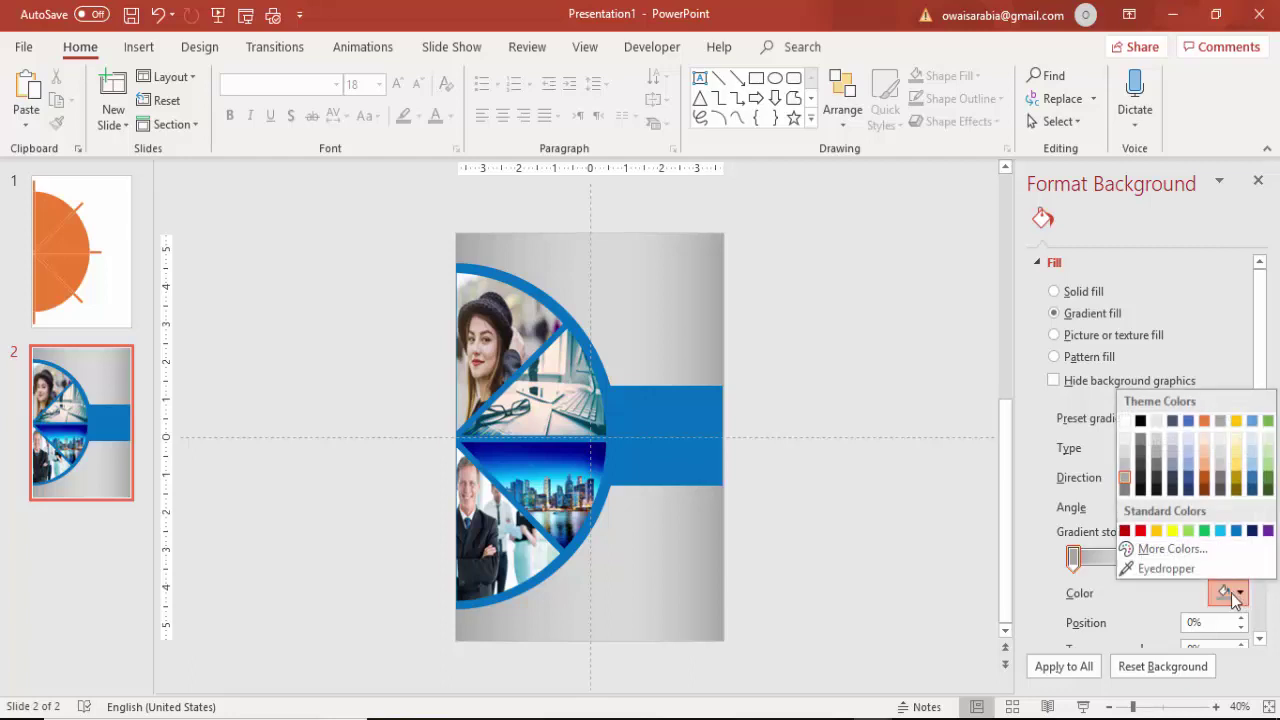
click(1124, 461)
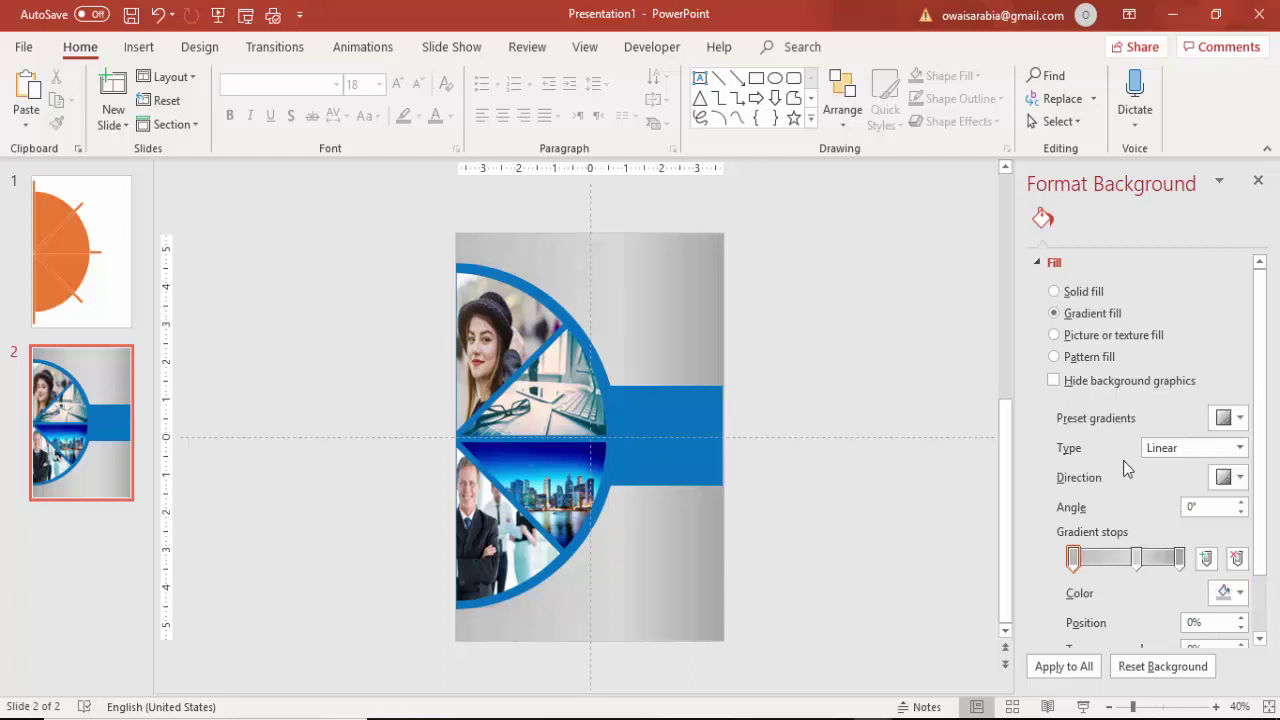
click(1179, 561)
click(1226, 592)
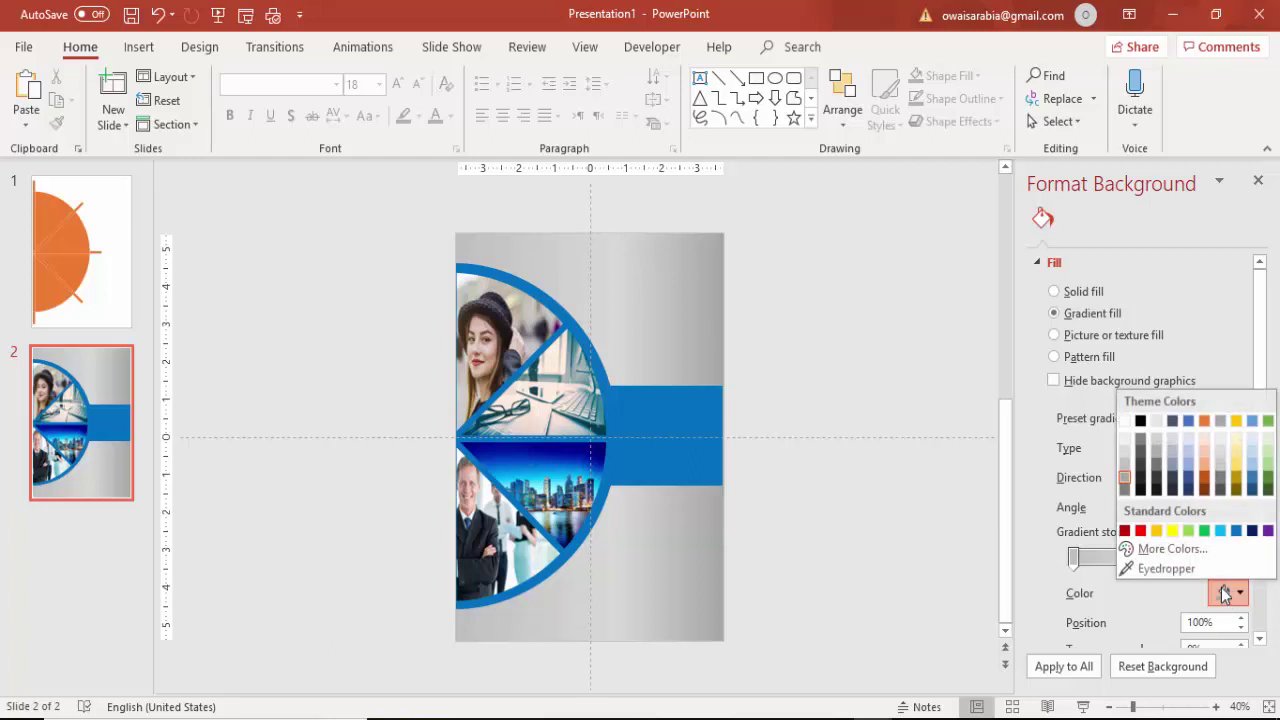
click(1126, 469)
click(1136, 558)
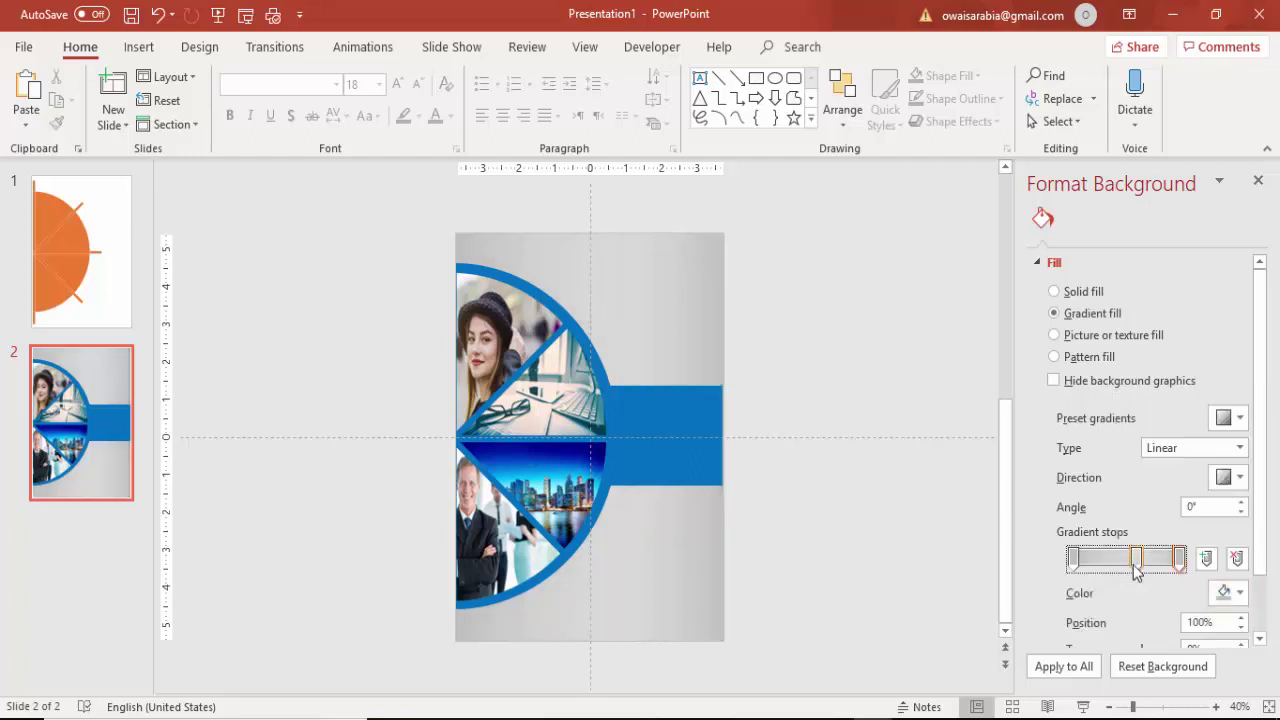
click(1226, 592)
click(1127, 448)
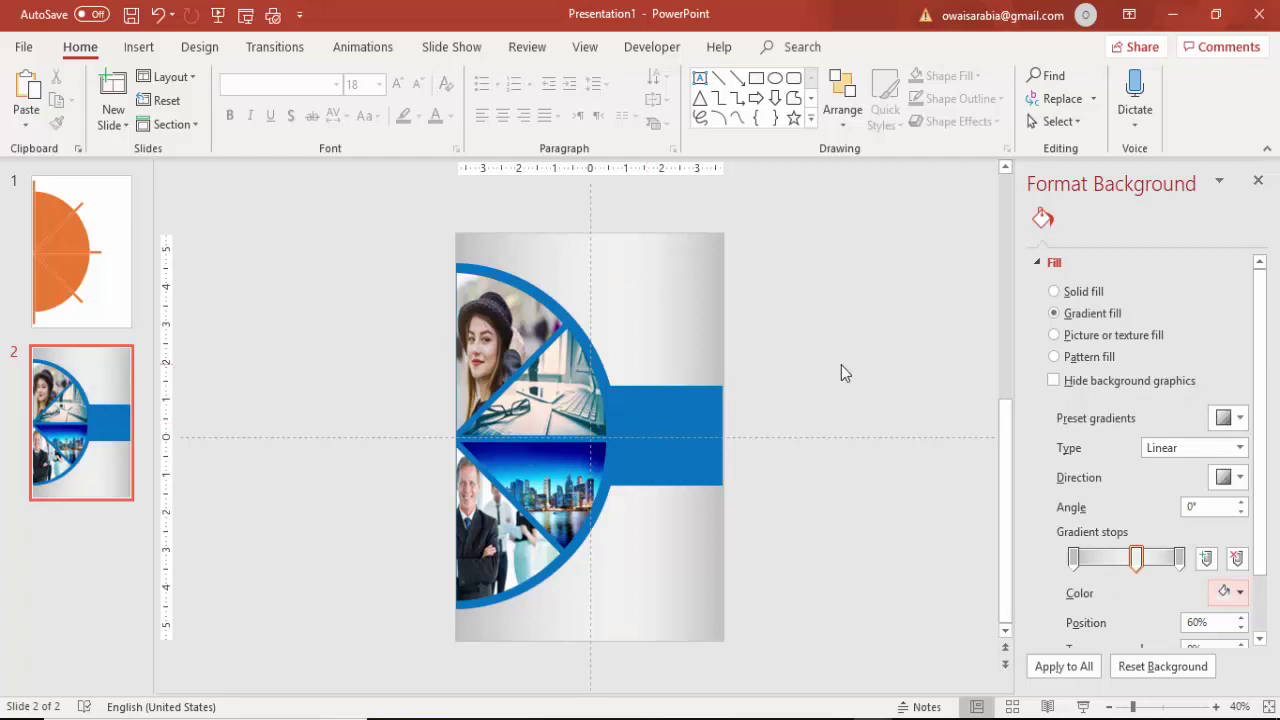
Draw a text box near the top right and type the two-line COMPANY BROCHURE title
click(136, 48)
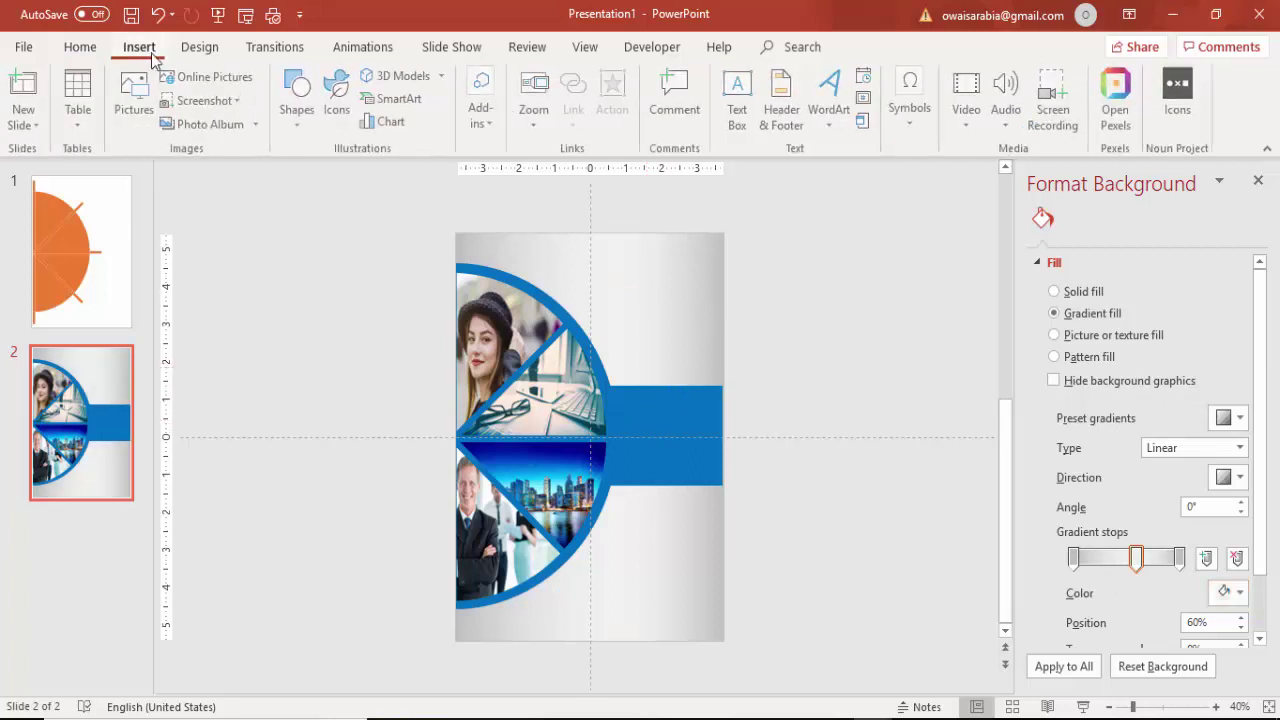
click(740, 100)
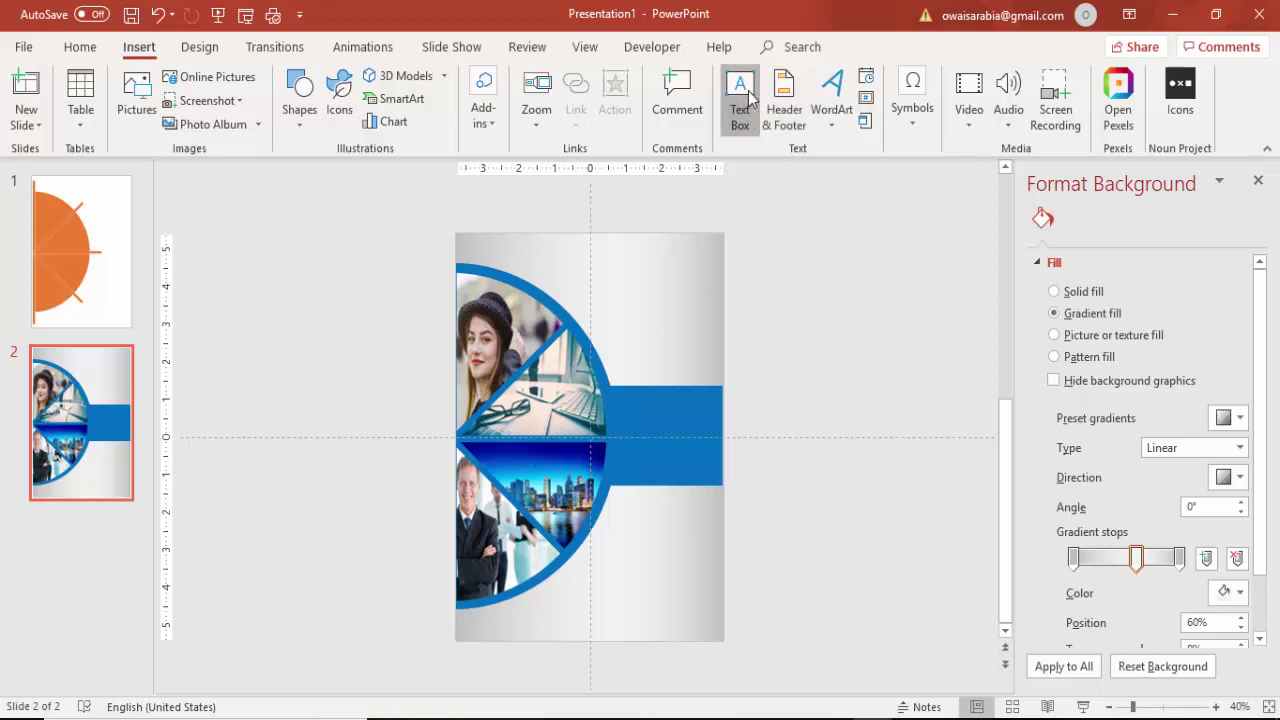
drag(617, 310, 723, 360)
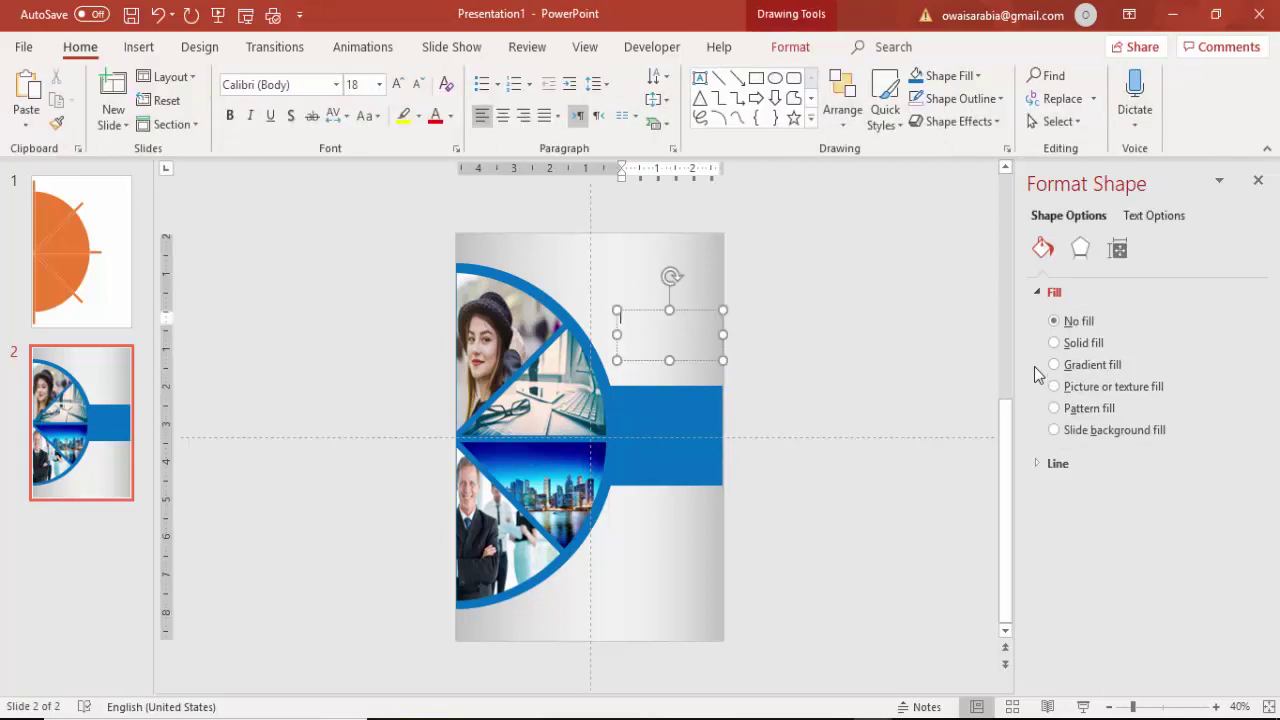
text(COMPANY)
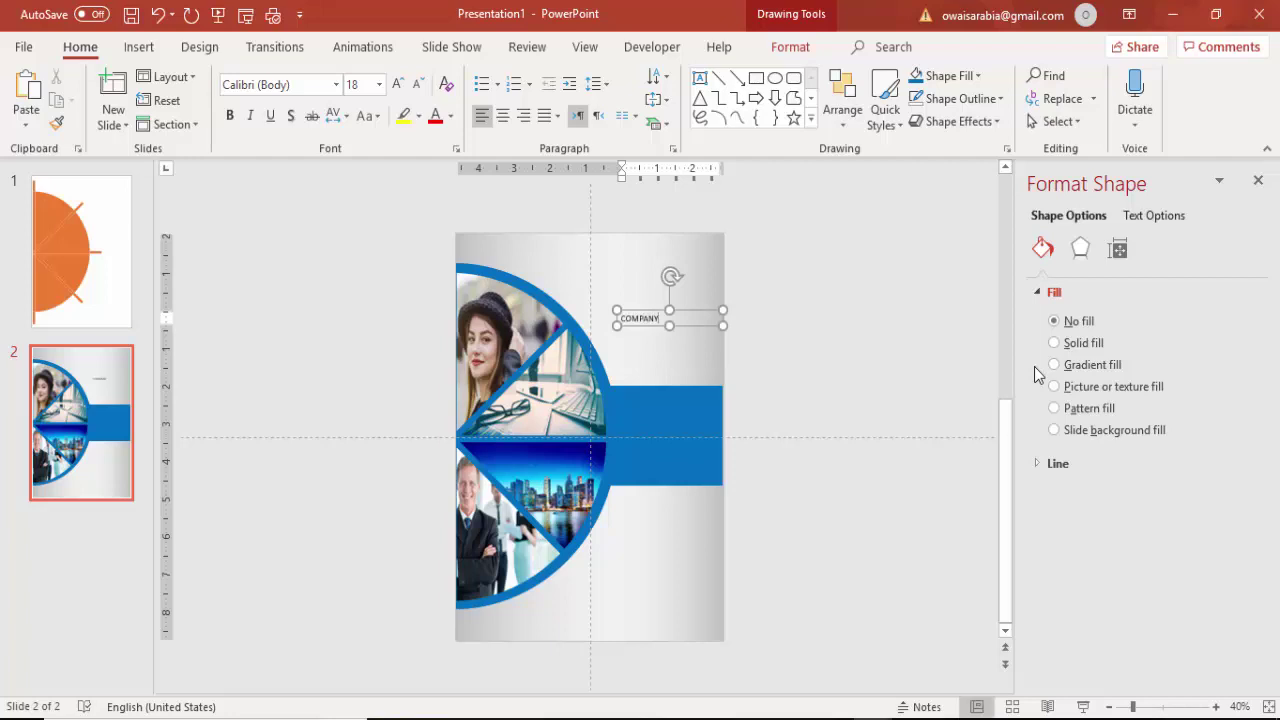
key(Return)
text(NA)
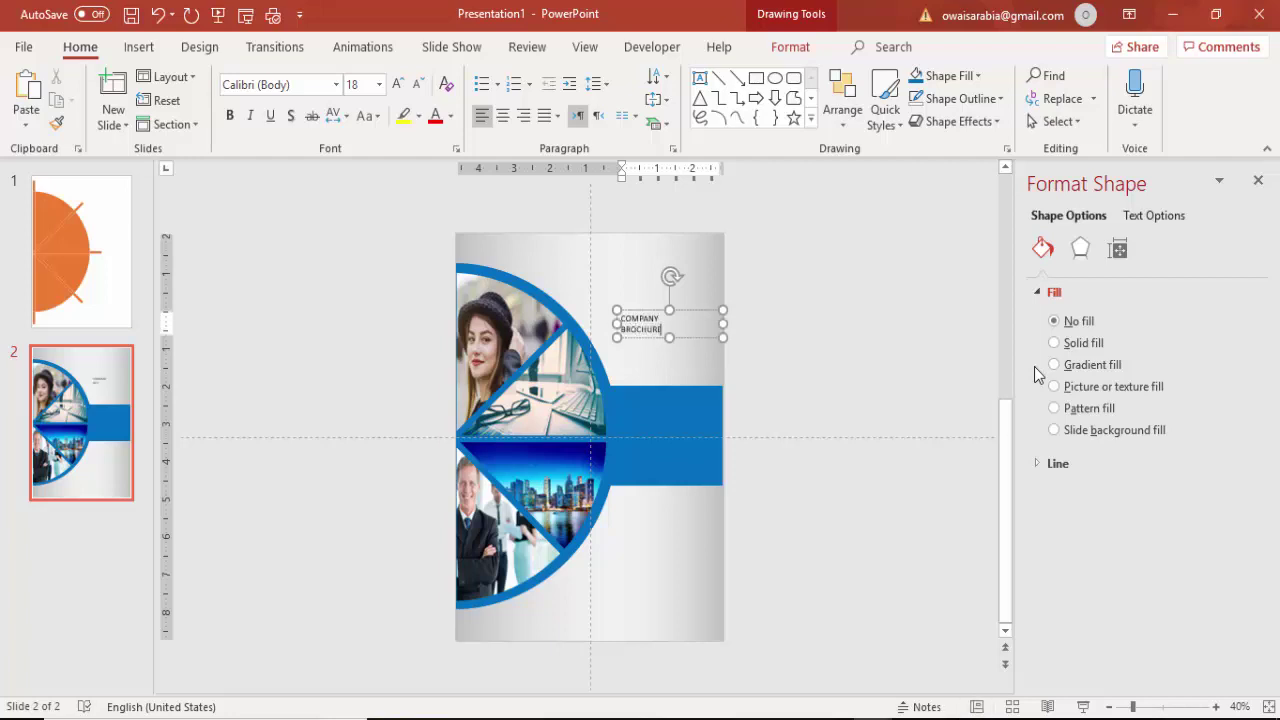
Centre the title and format it in bold Oswald at 36 pt
click(708, 311)
click(503, 115)
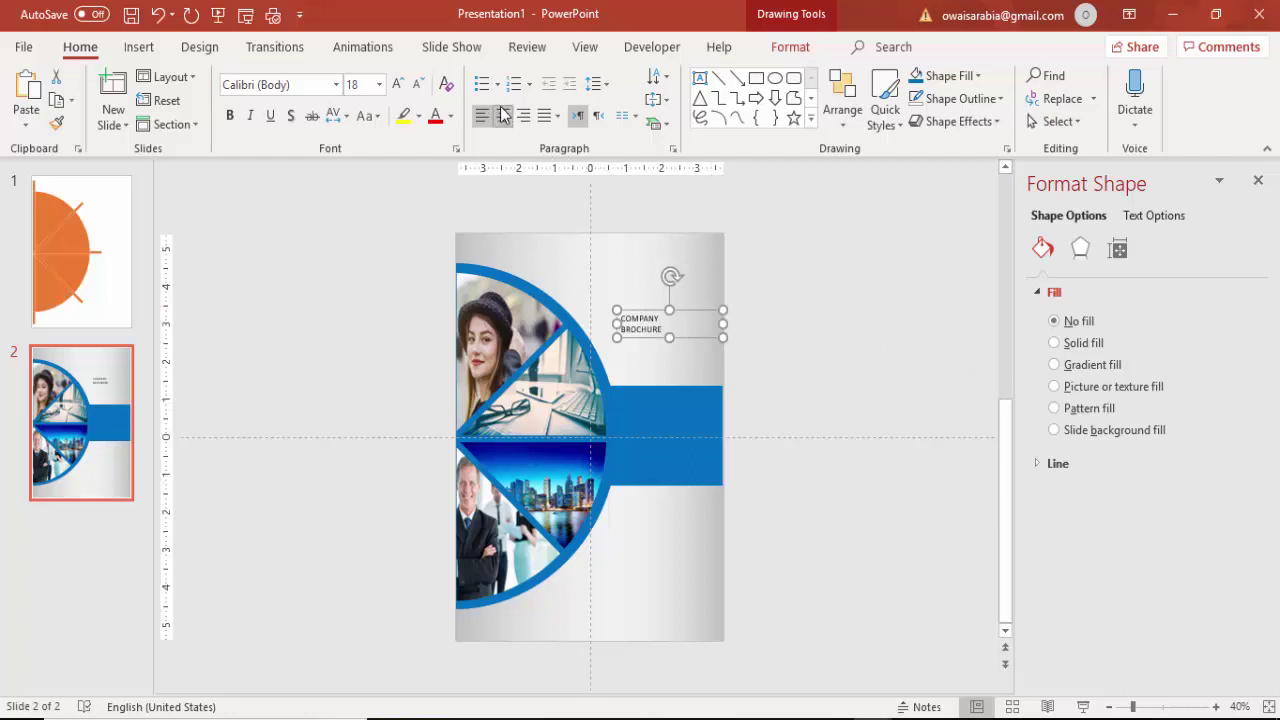
click(299, 88)
text(Os)
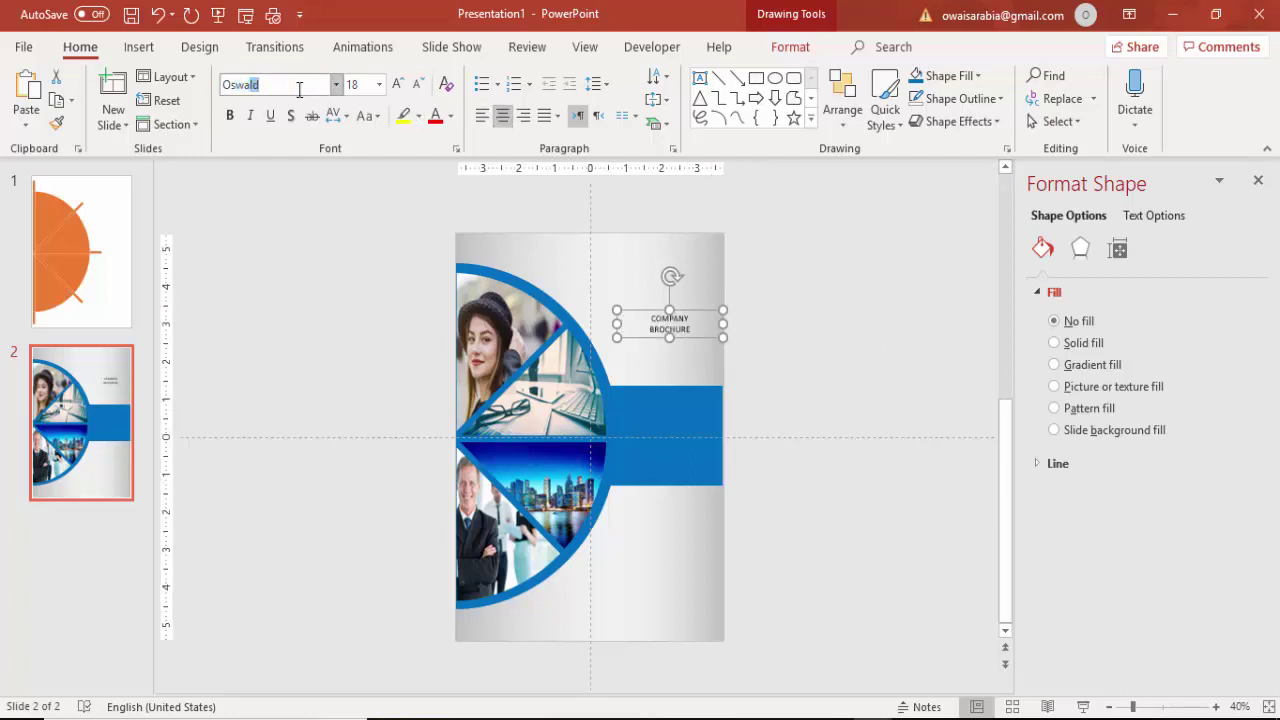
text(w)
key(Return)
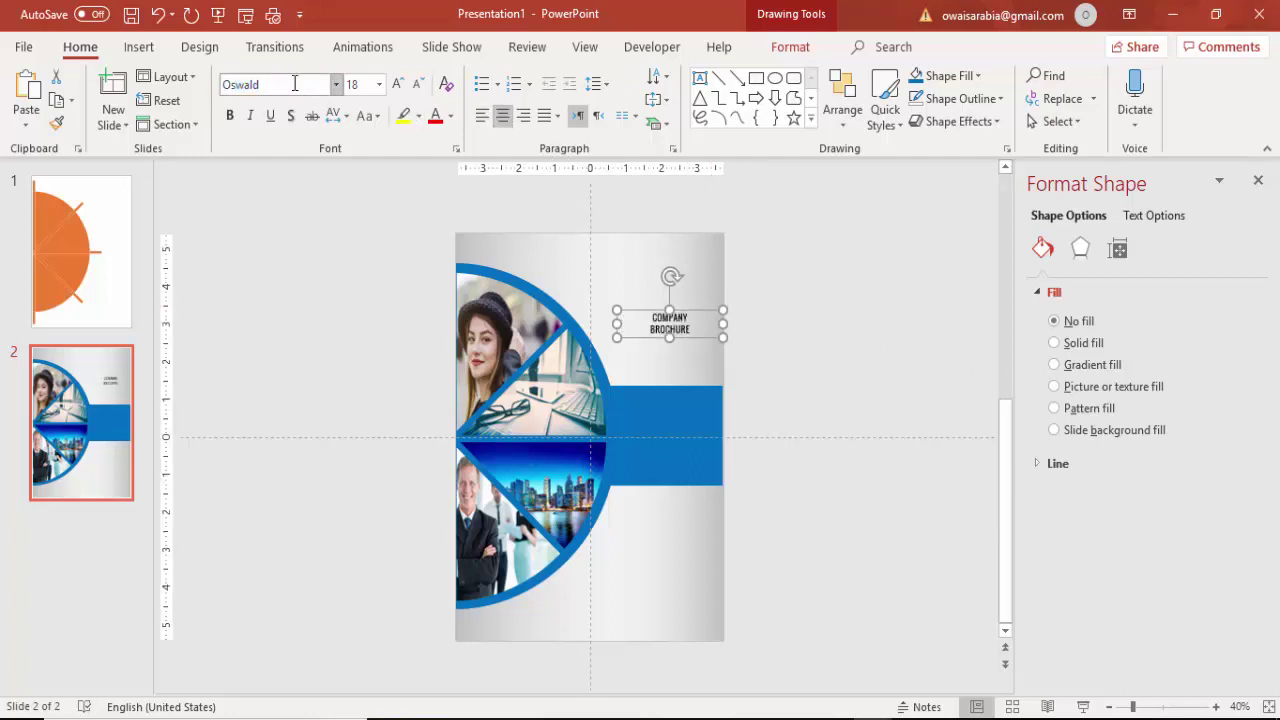
click(397, 84)
click(397, 84)
click(397, 84)
click(395, 86)
click(395, 86)
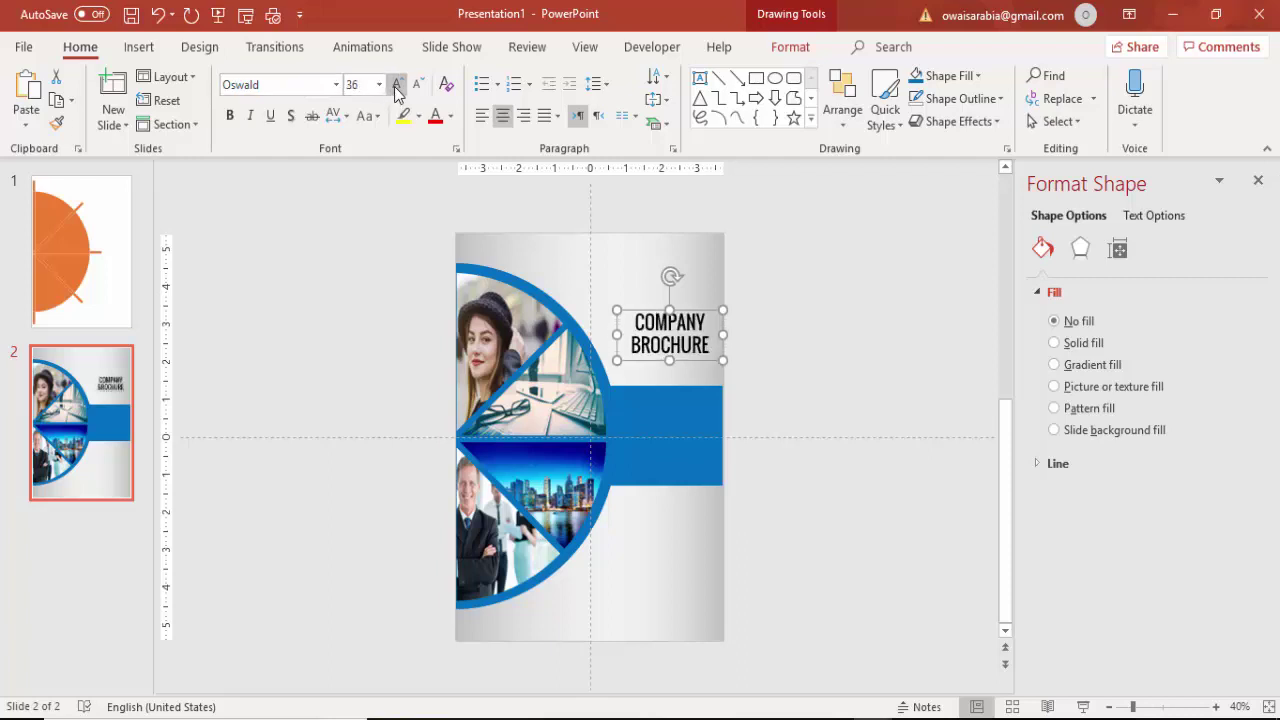
click(229, 116)
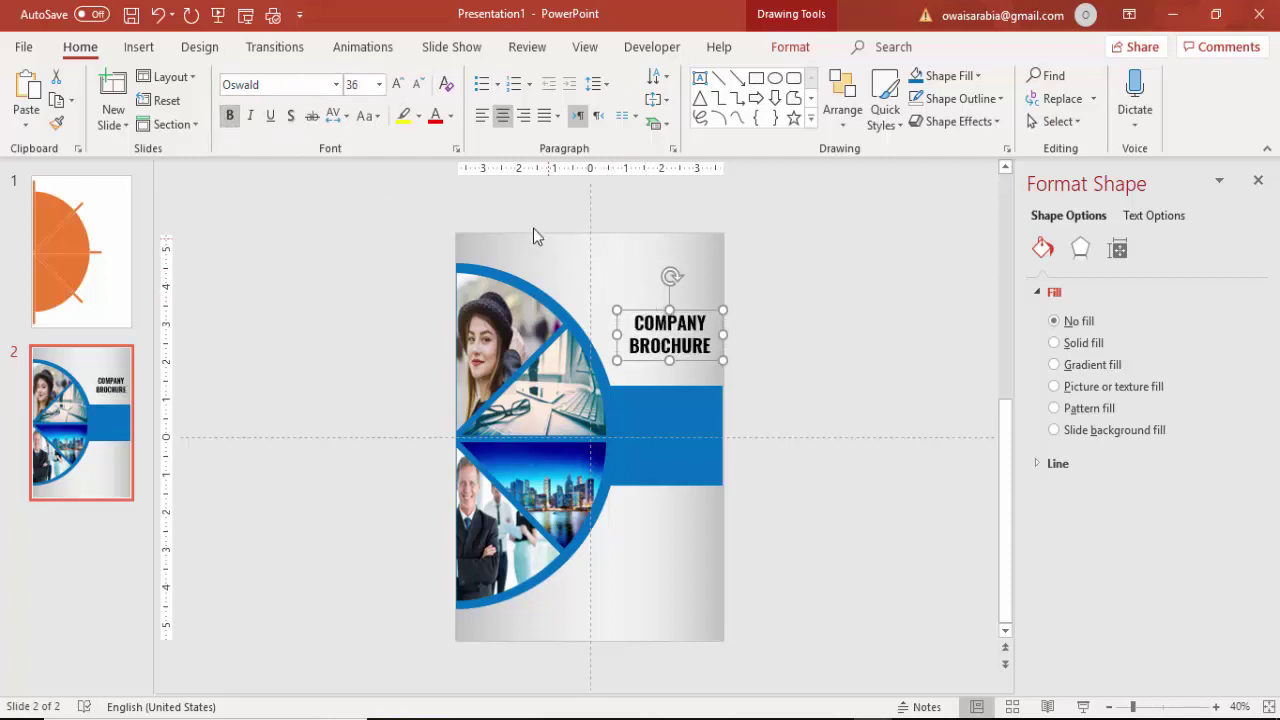
click(451, 116)
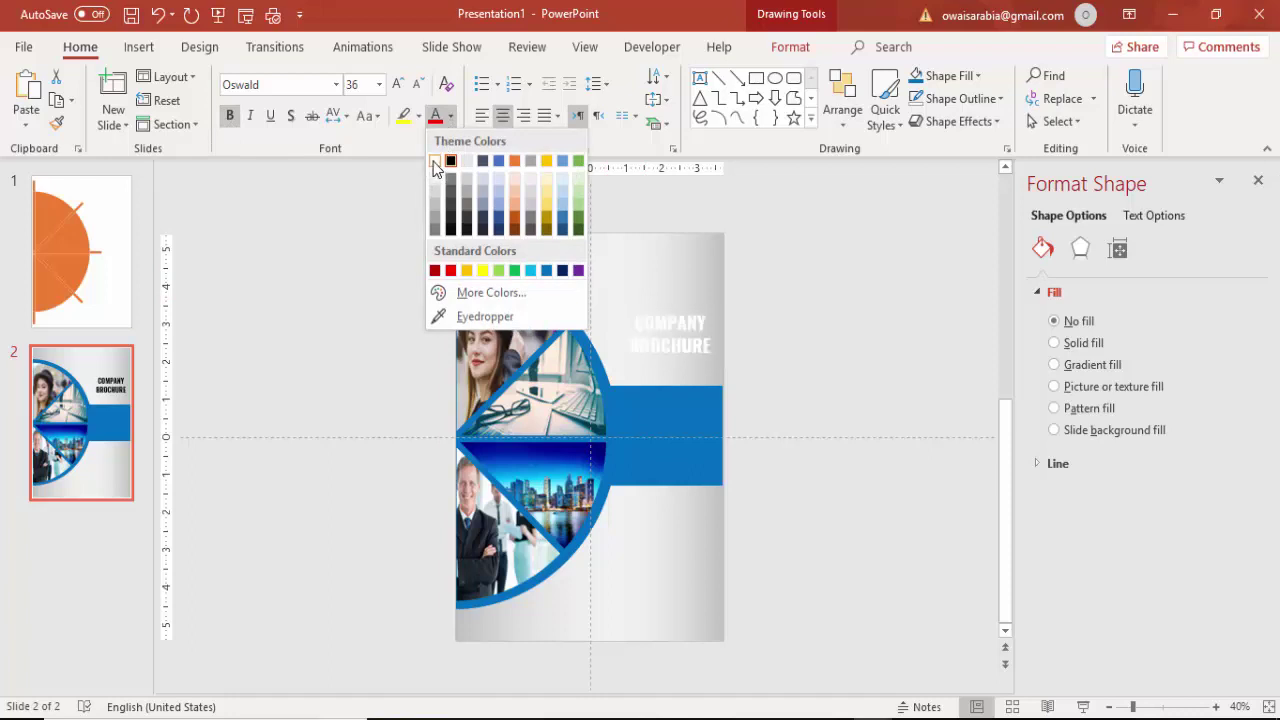
Make the title white, move it onto the blue band, and place a Ctrl+D duplicate above the band
click(434, 161)
drag(700, 311, 698, 411)
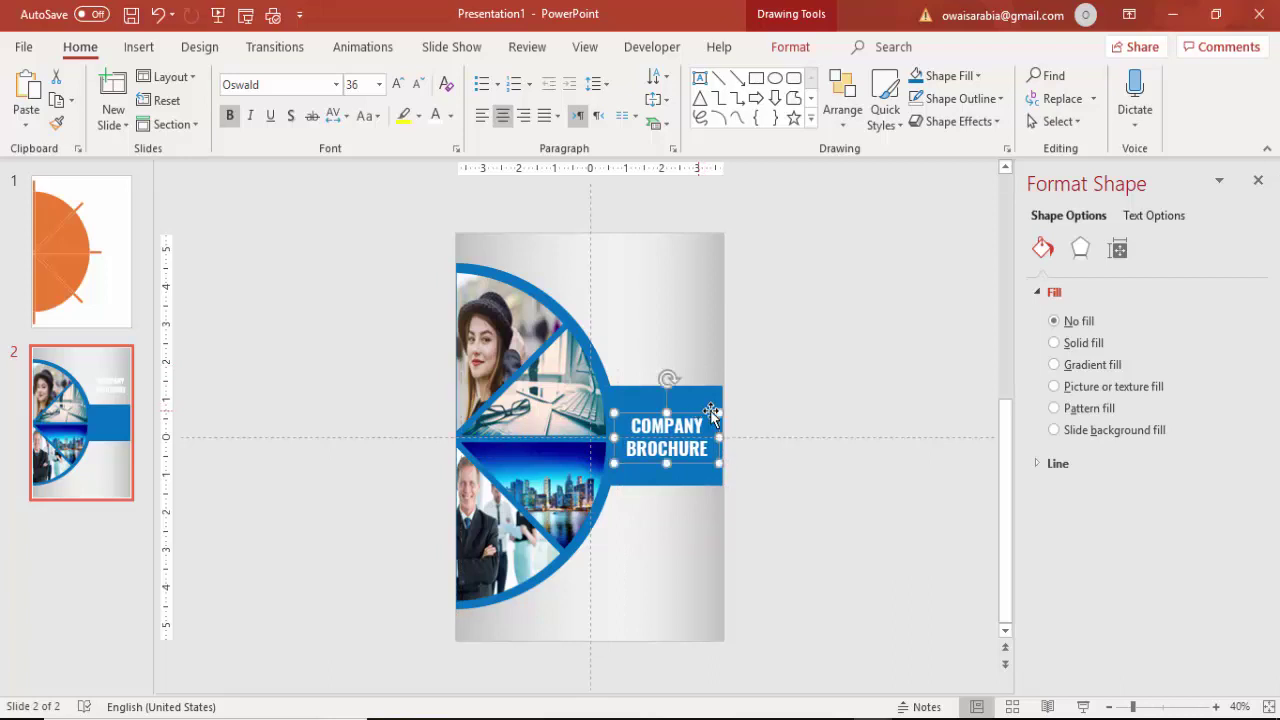
key(ctrl+d)
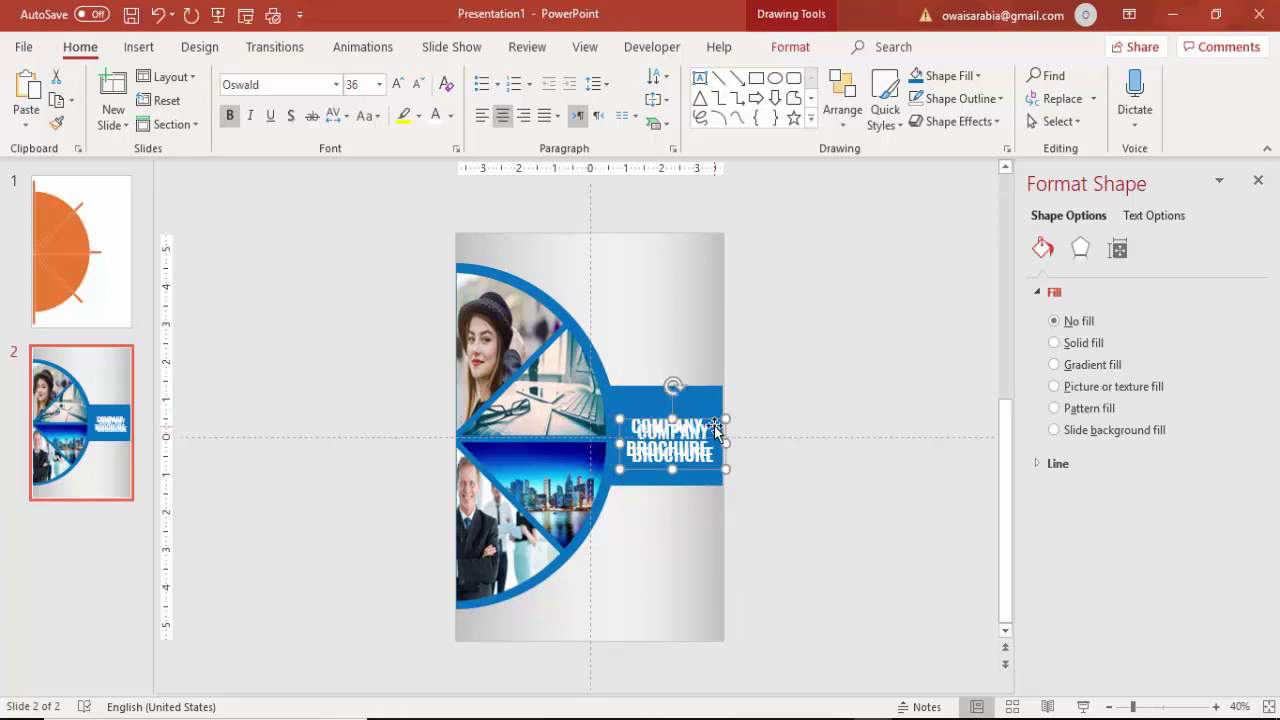
click(715, 423)
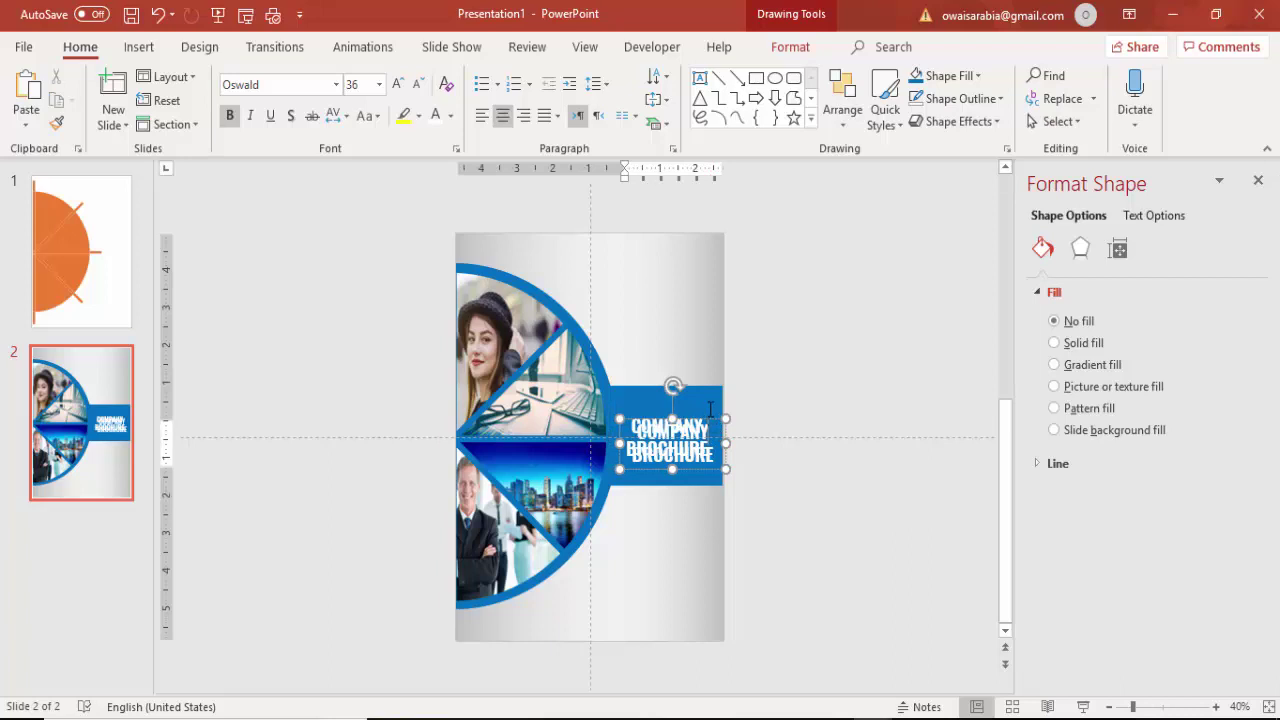
key(ctrl+a)
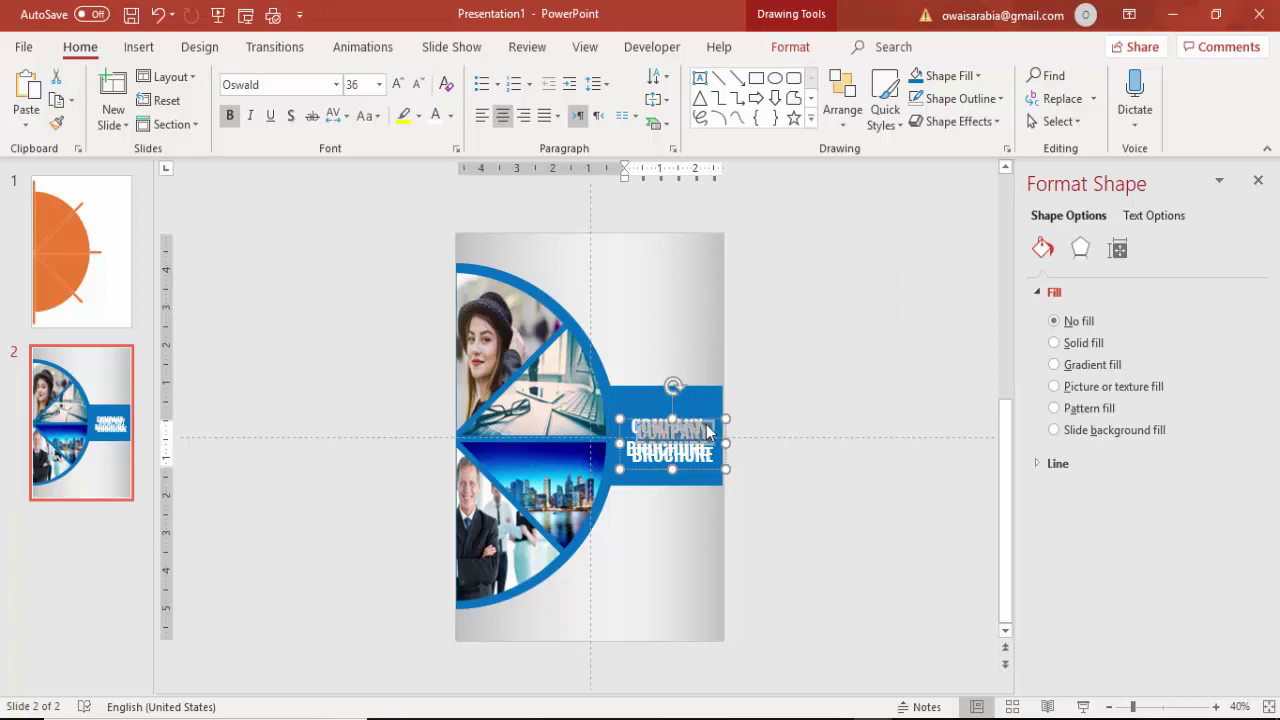
drag(718, 425, 706, 317)
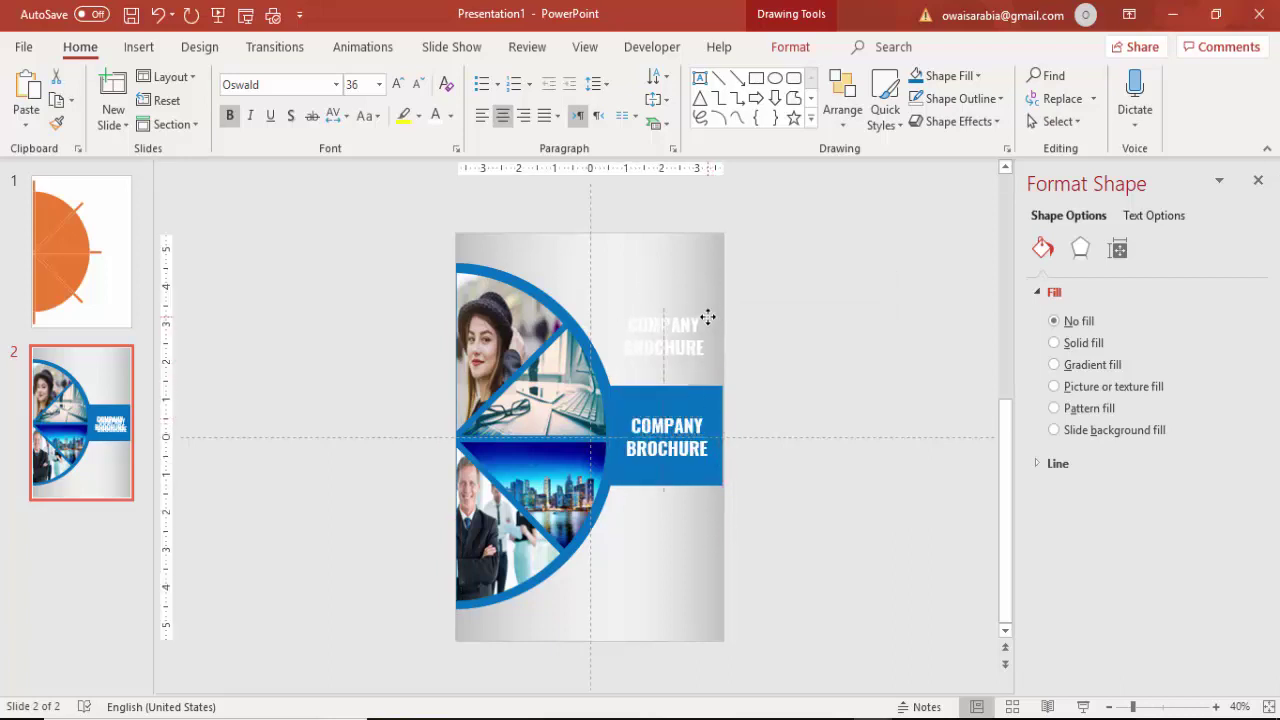
Replace the duplicate's text with LOGO, colour it blue, and nudge it slightly up-left
drag(632, 330, 763, 393)
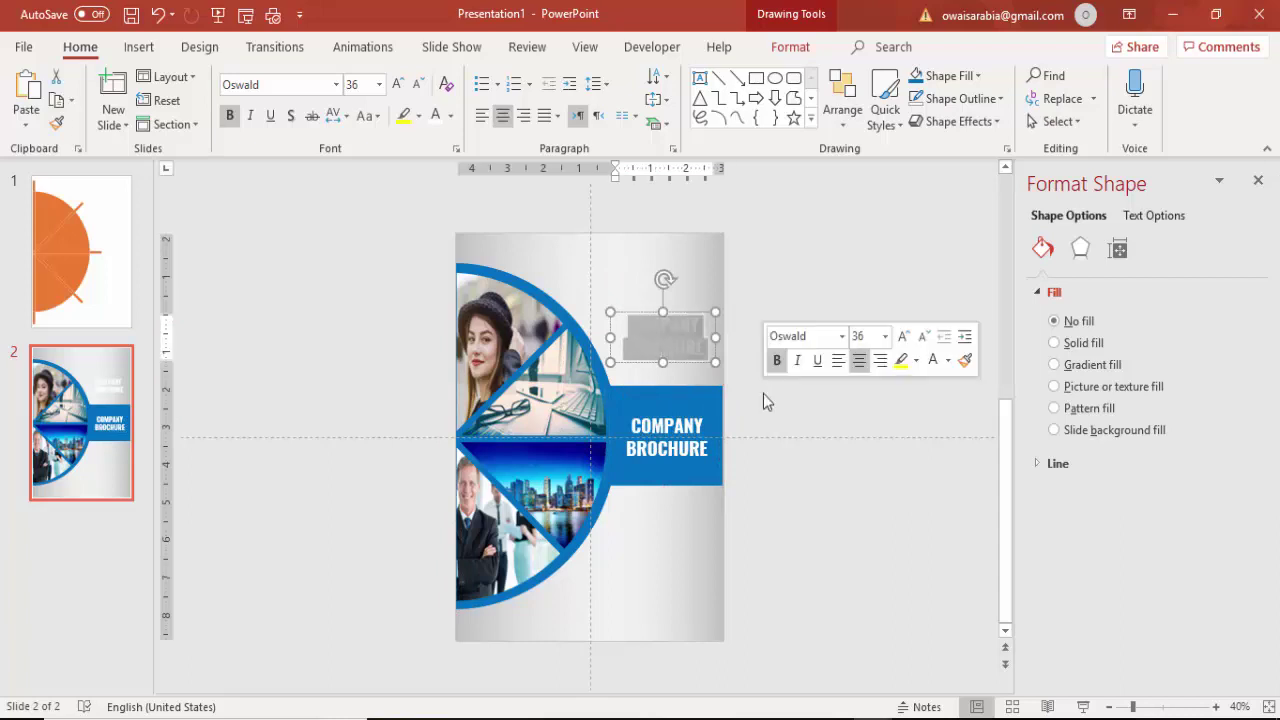
key(Delete)
text(LOGO)
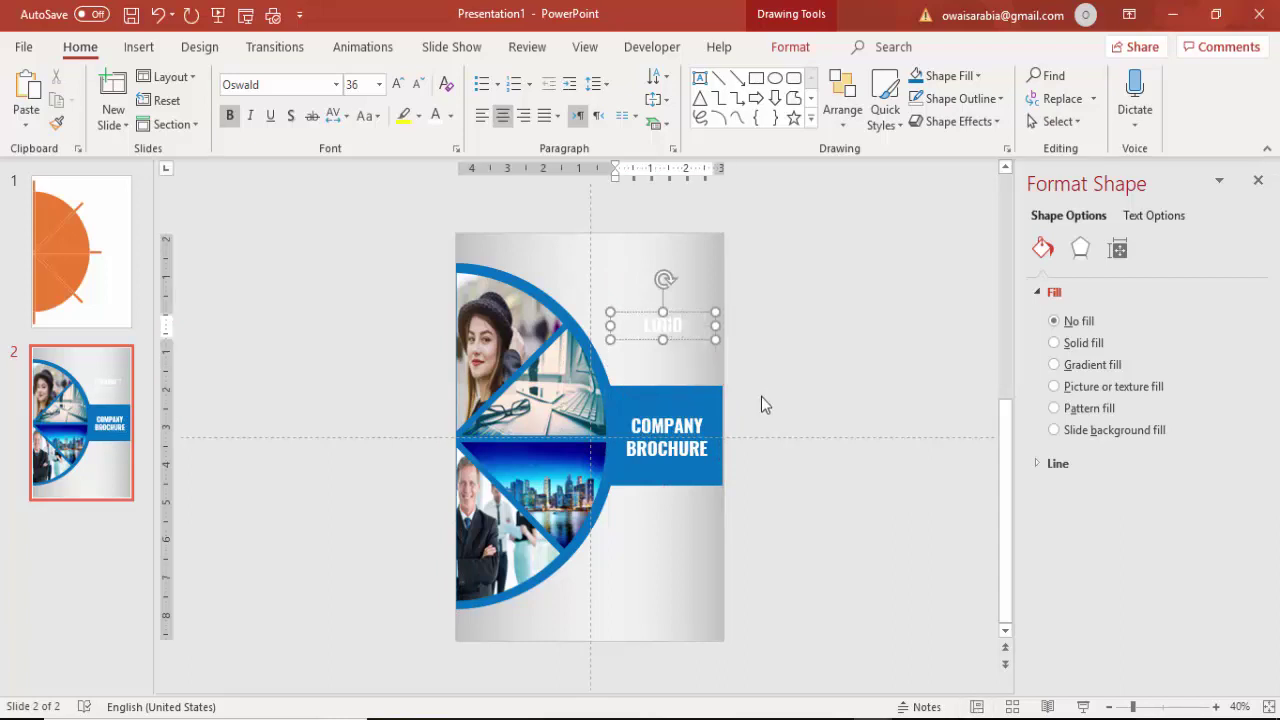
click(700, 317)
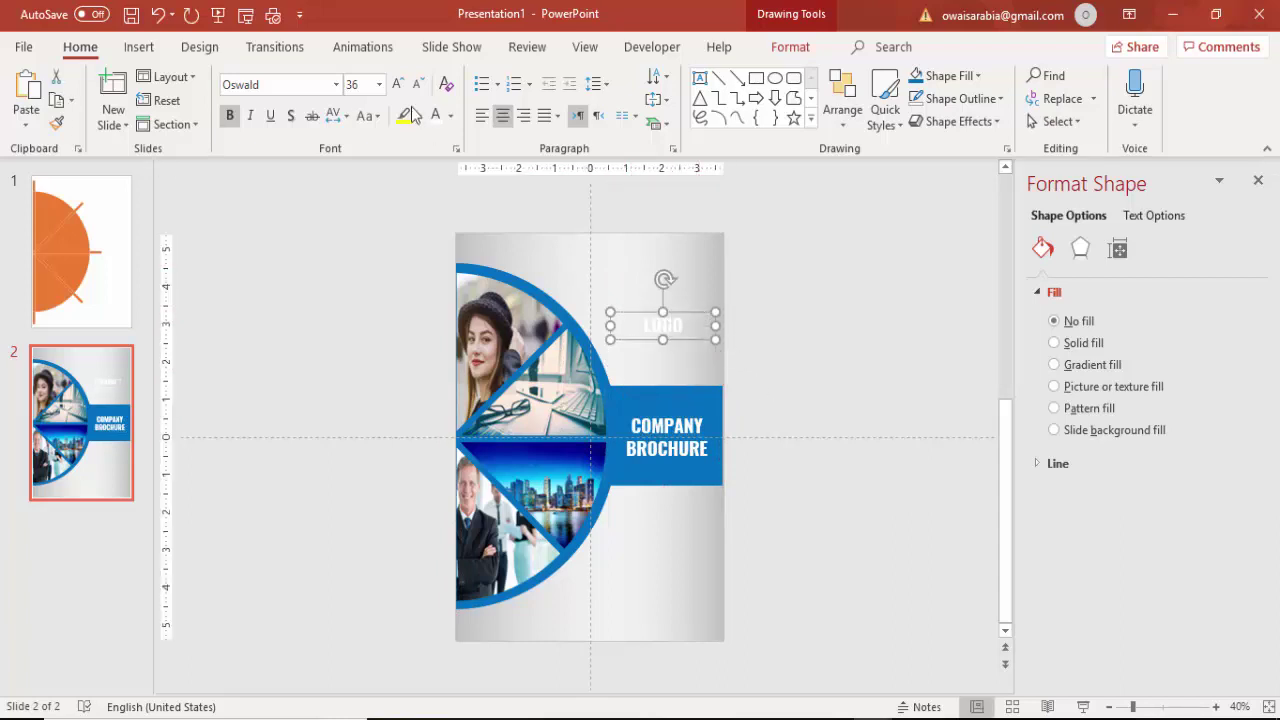
click(451, 122)
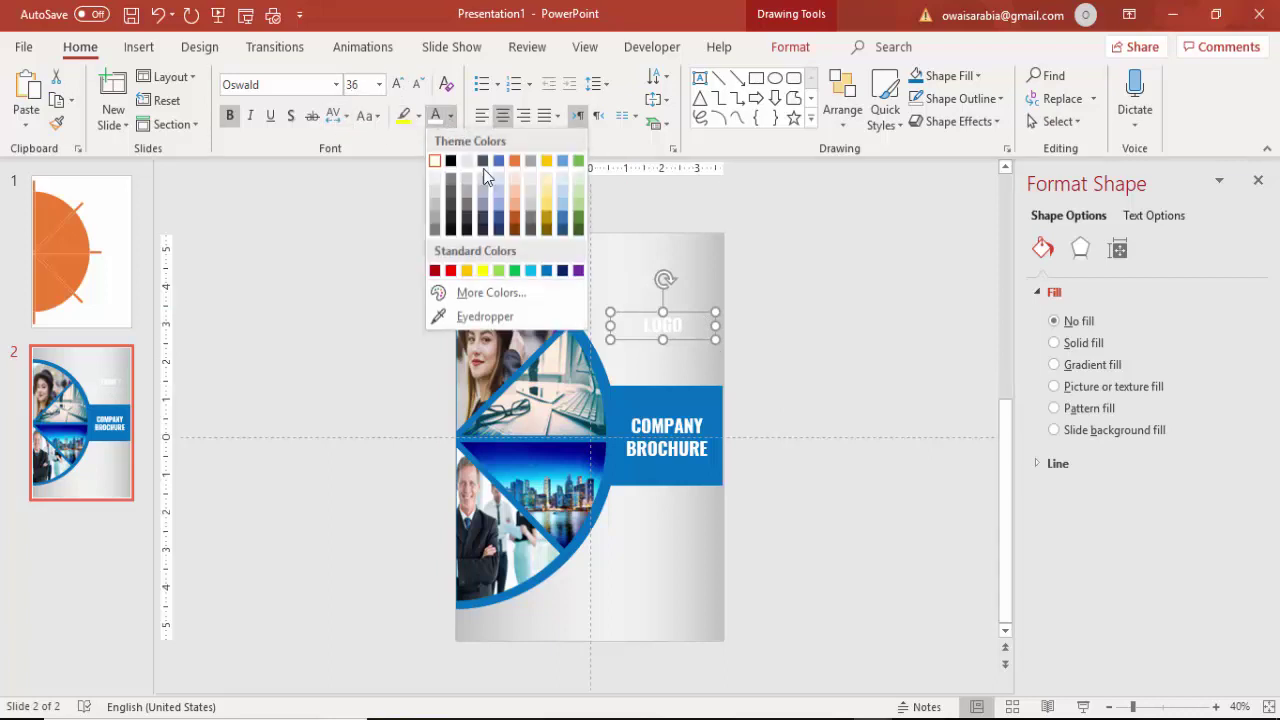
click(556, 278)
click(682, 316)
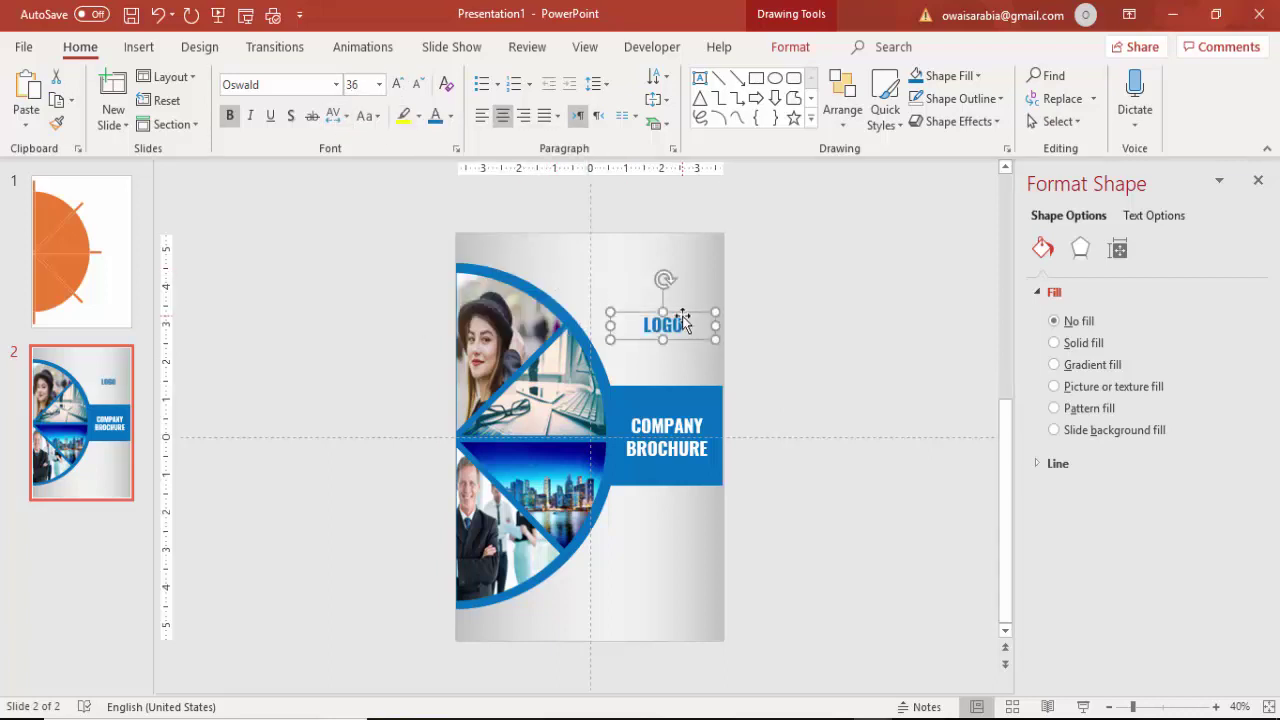
drag(682, 316, 674, 308)
click(840, 374)
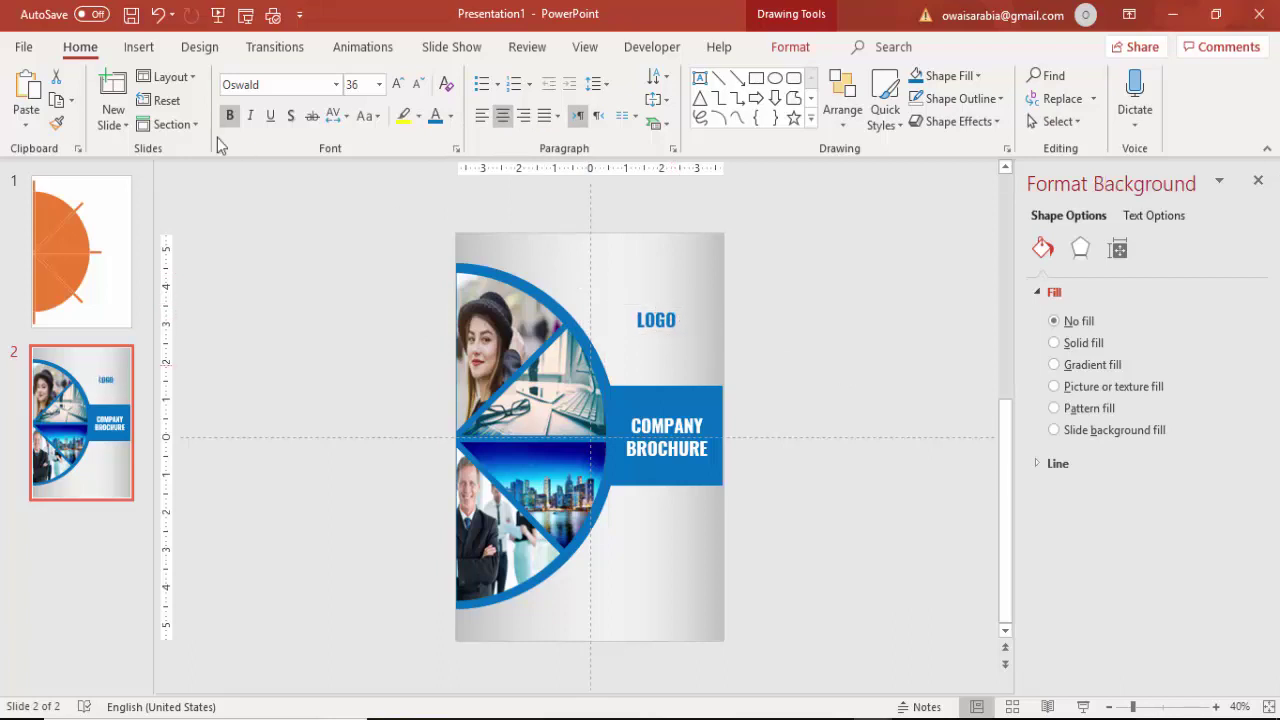
Draw a circle on the cover's left edge at mid-height and remove its outline
click(139, 47)
click(298, 118)
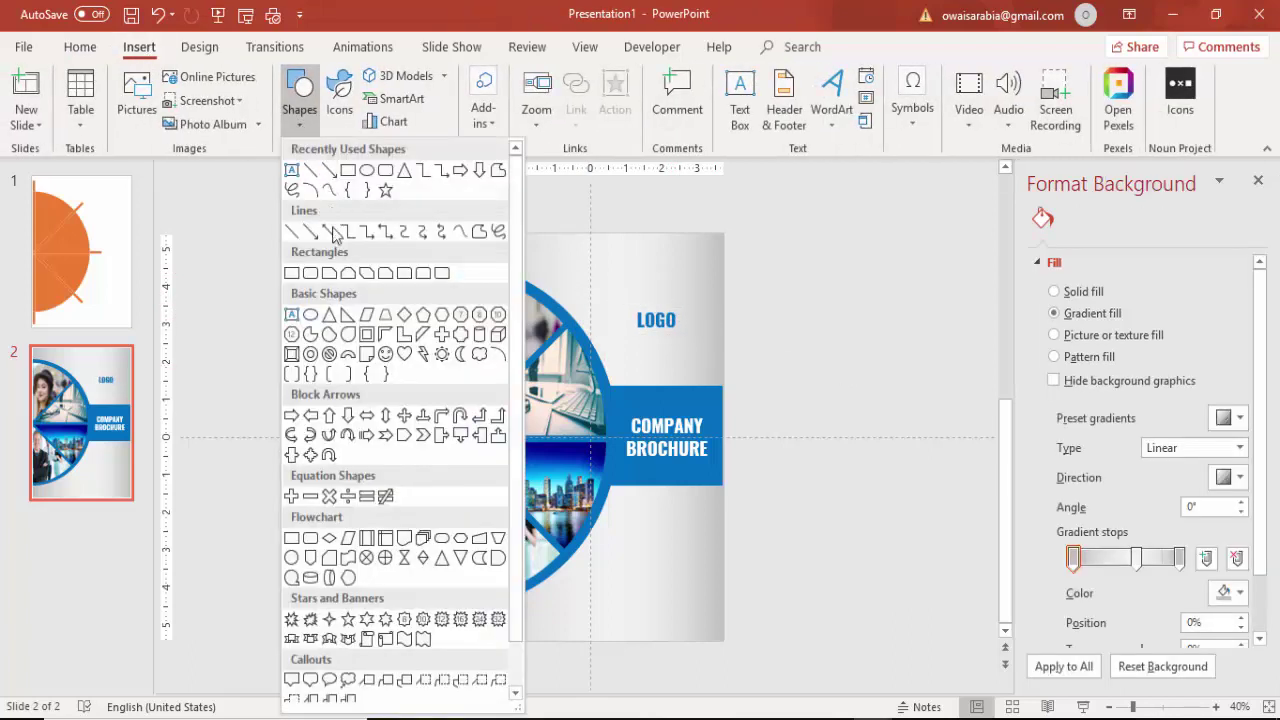
click(312, 315)
drag(345, 366, 429, 457)
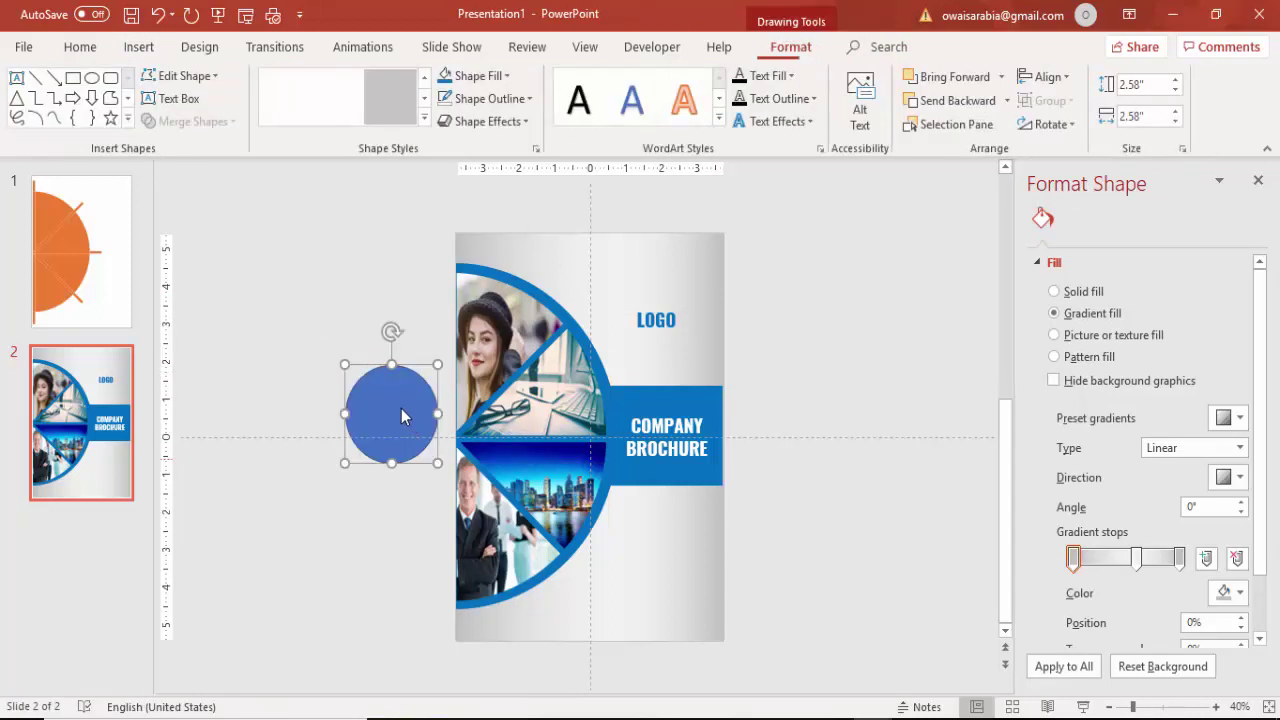
drag(401, 408, 467, 438)
key(ctrl+z)
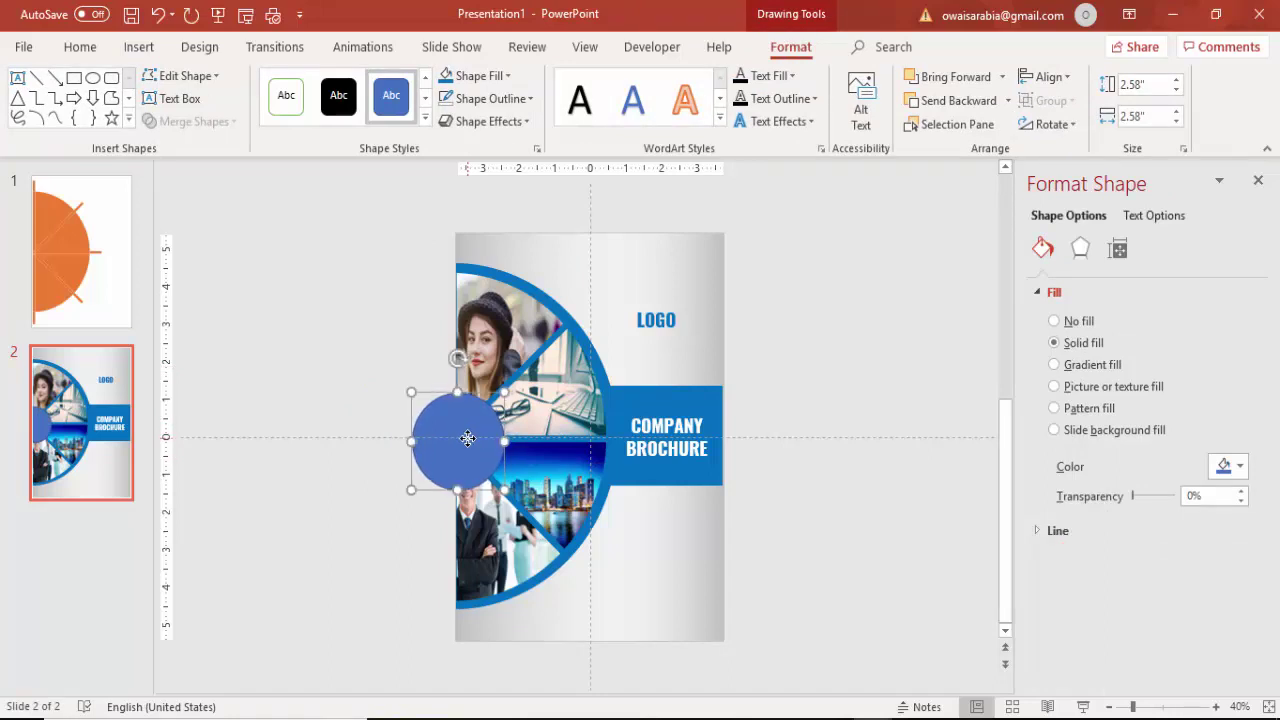
key(ctrl+z)
key(ctrl+z)
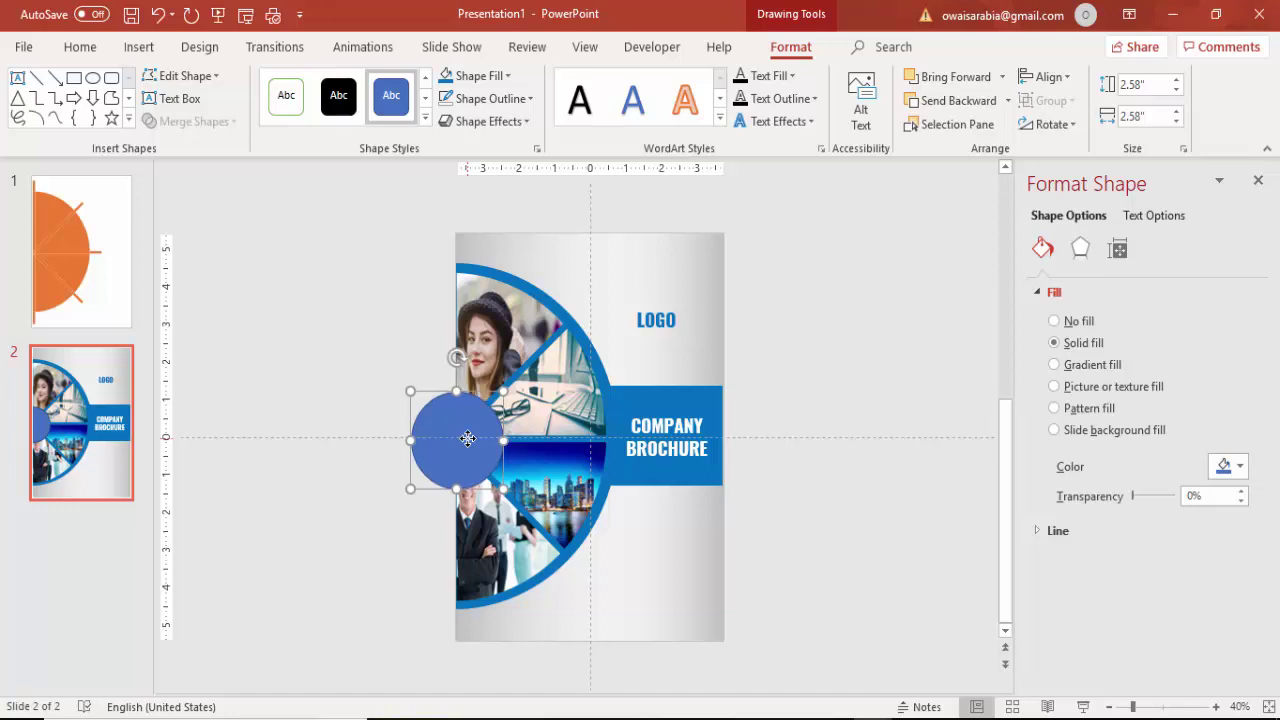
key(ctrl+z)
key(ctrl+z)
key(ctrl+z)
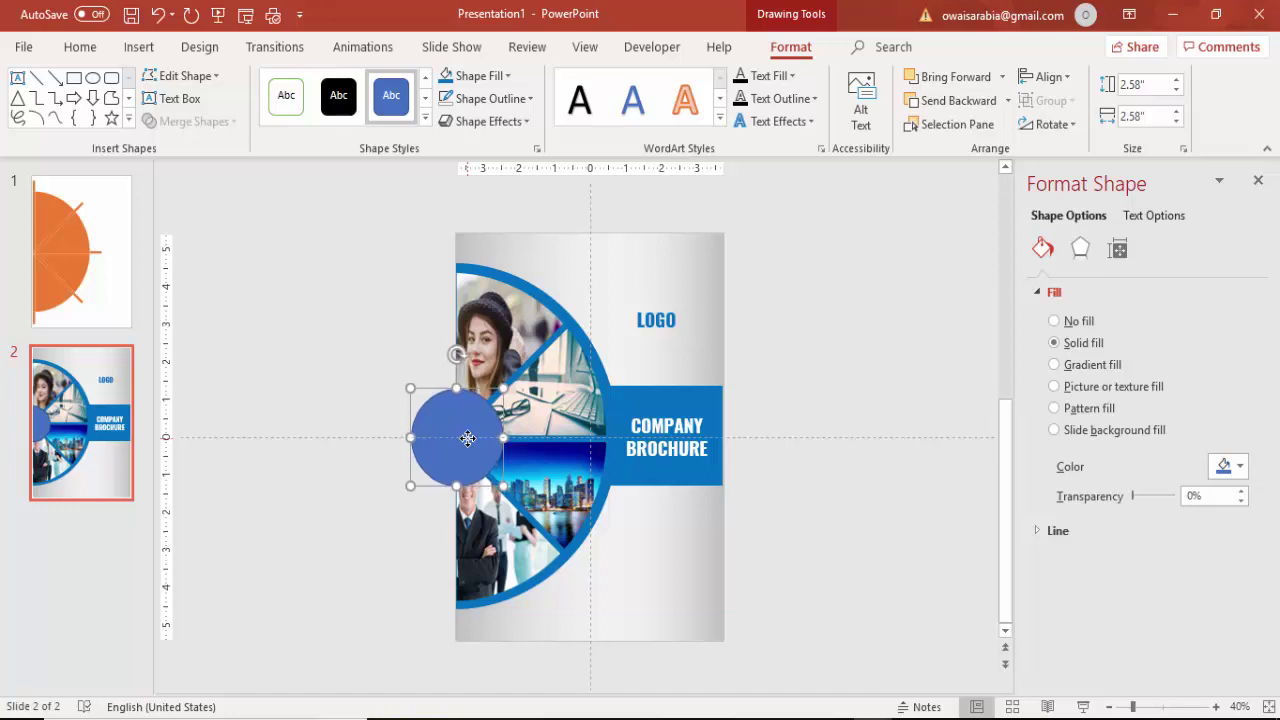
key(ctrl+z)
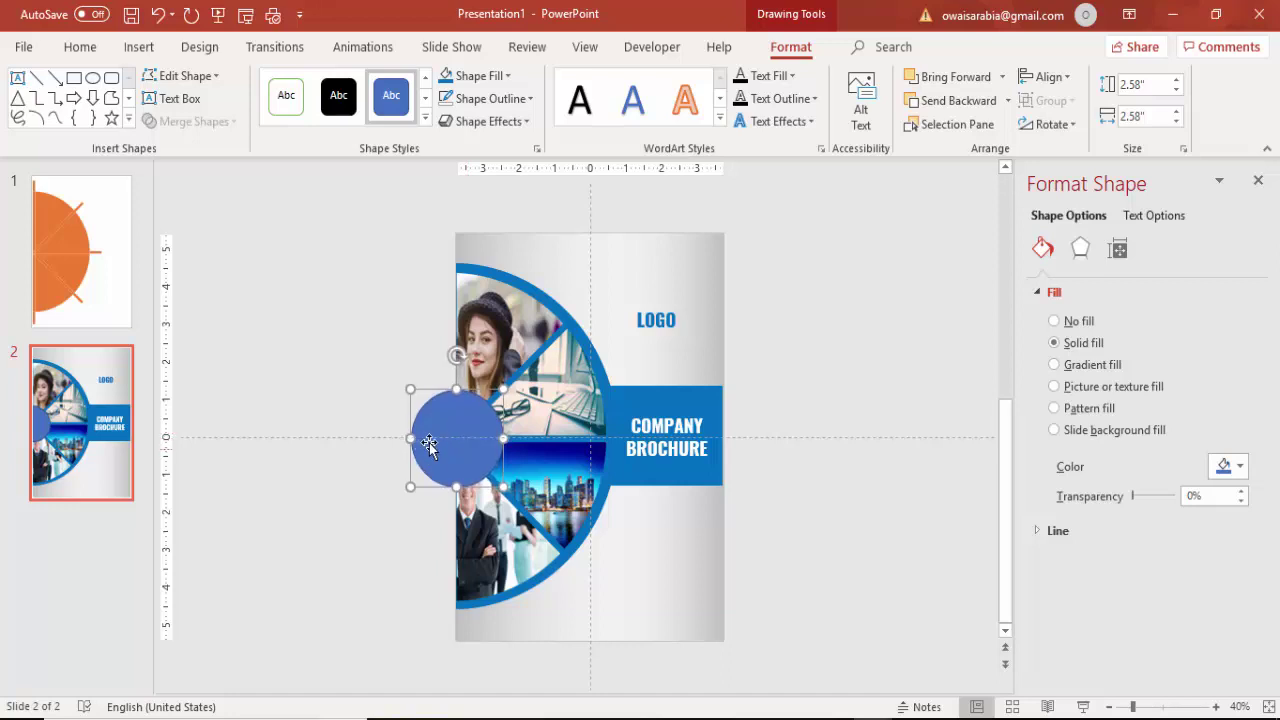
click(494, 102)
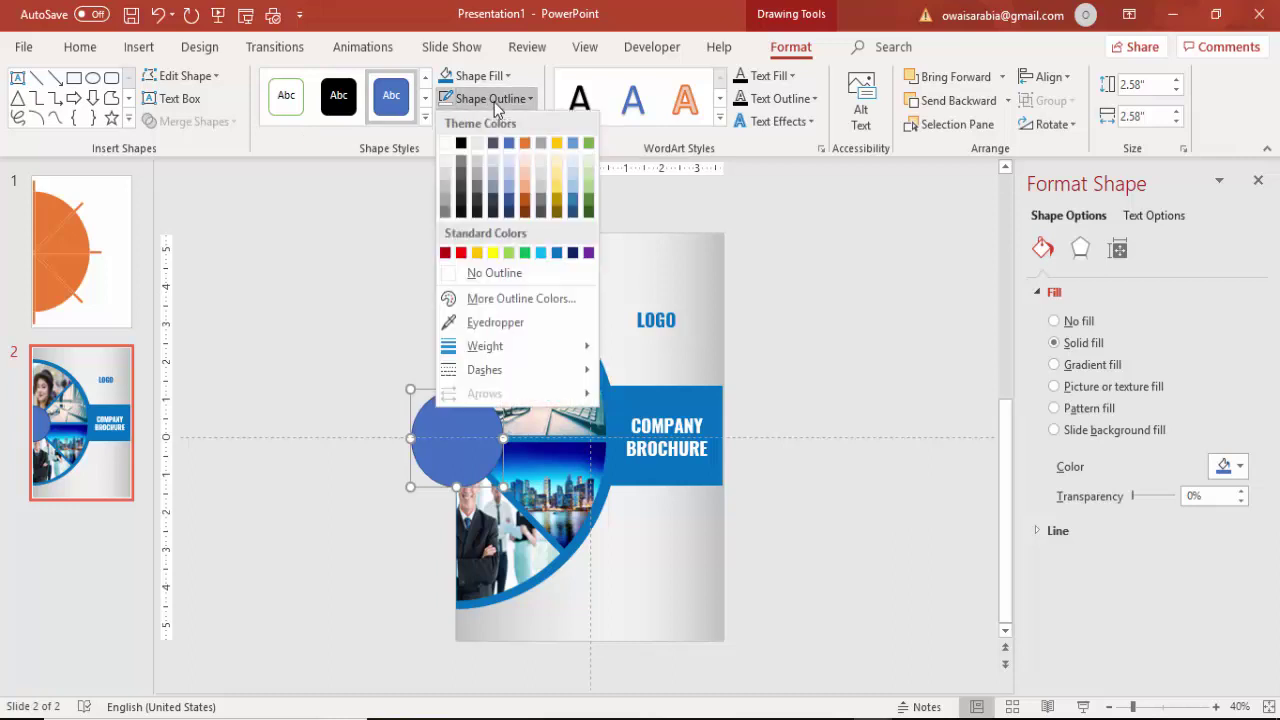
click(498, 274)
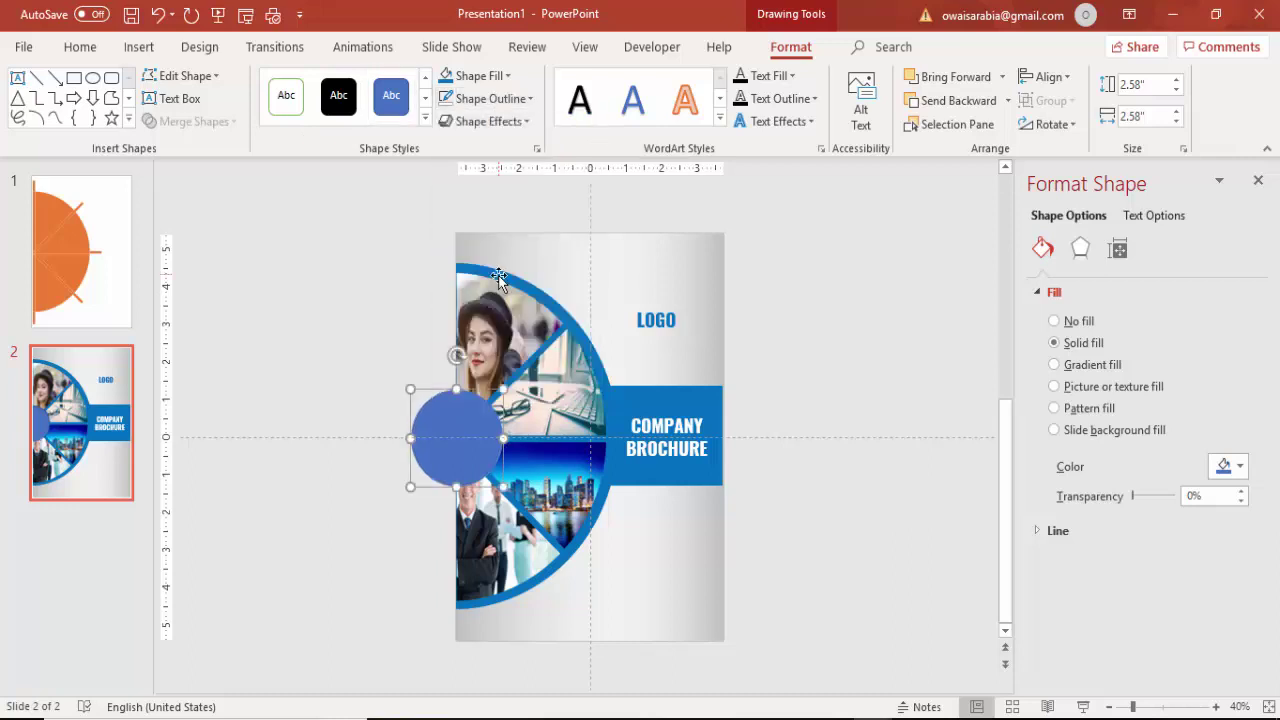
Duplicate the blue circle and shrink the copy to 1.77 inches
click(391, 397)
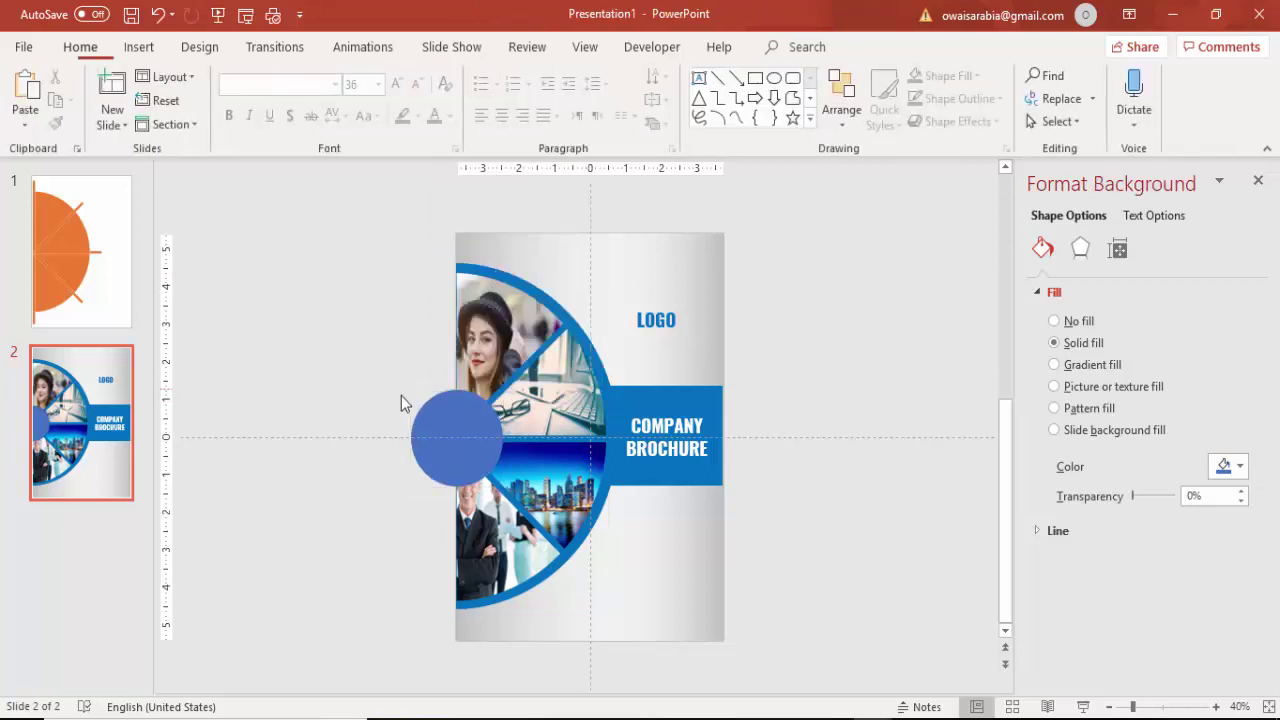
click(484, 446)
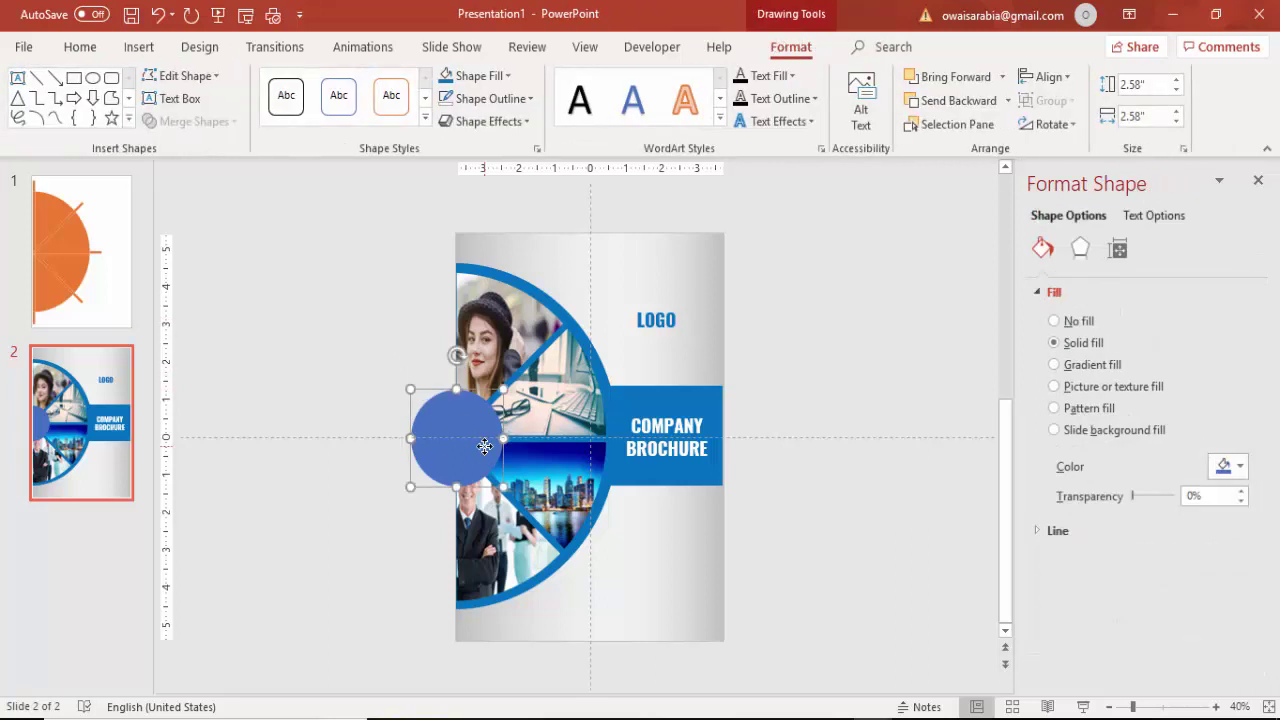
drag(484, 446, 490, 451)
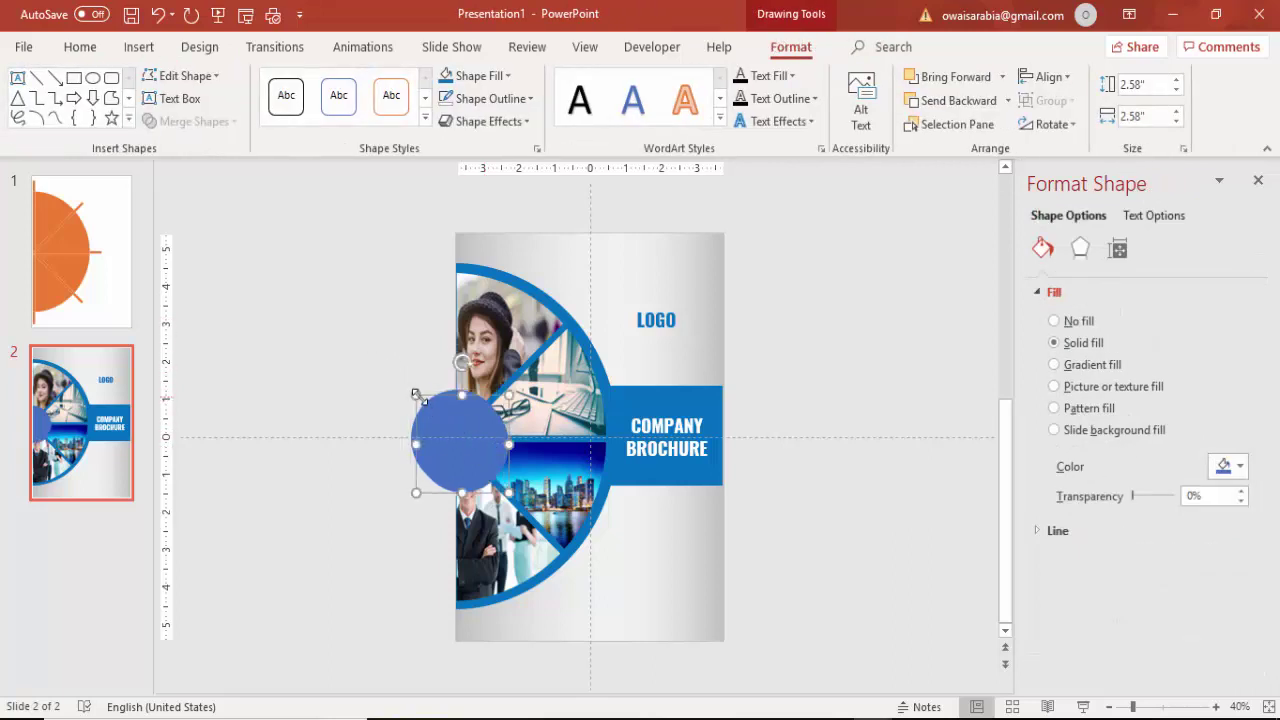
drag(416, 395, 446, 425)
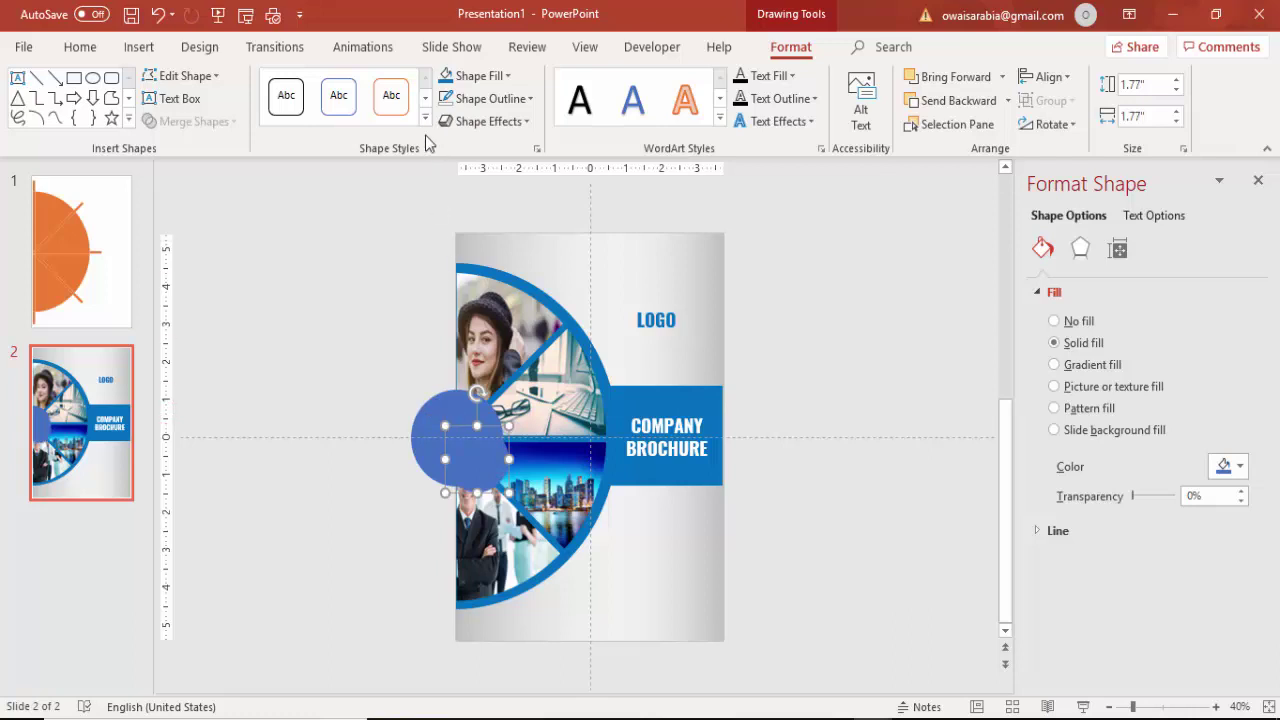
Fill the smaller circle white and centre it inside the blue circle to form a ring
click(472, 76)
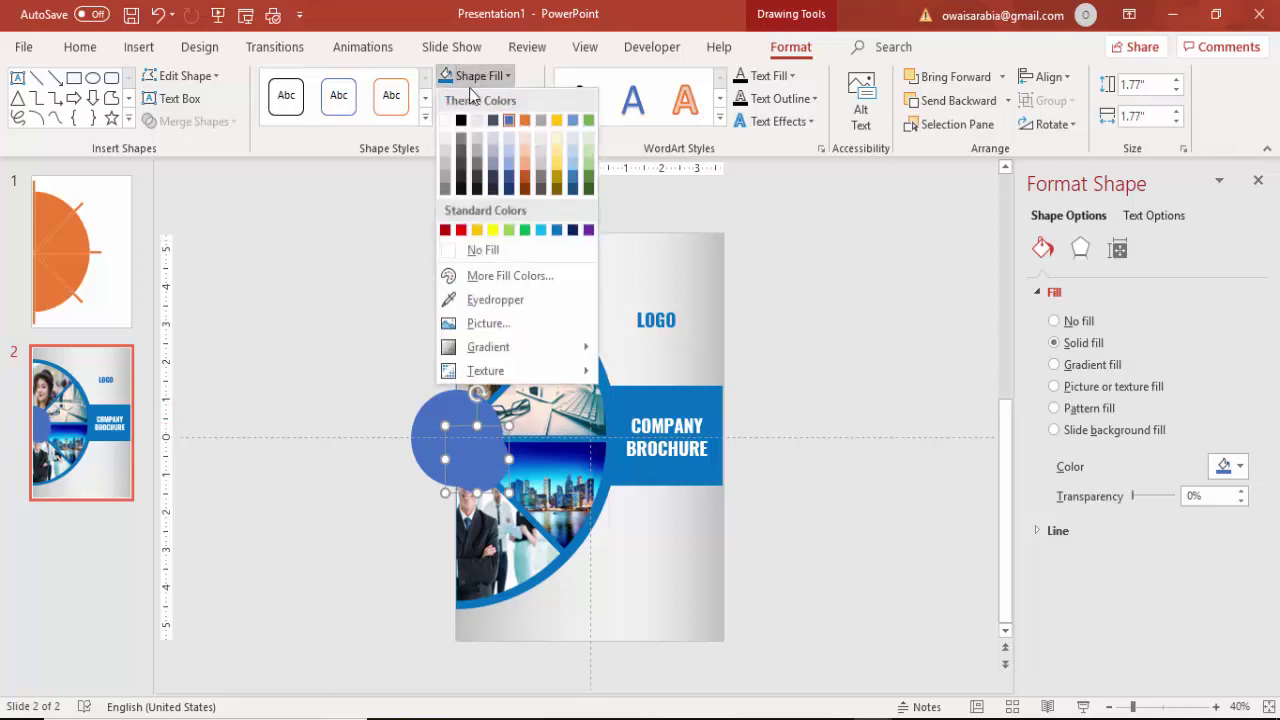
click(446, 146)
mouse_move(472, 453)
mouse_down()
mouse_move(443, 434)
mouse_move(456, 431)
mouse_move(500, 478)
mouse_move(475, 461)
mouse_up()
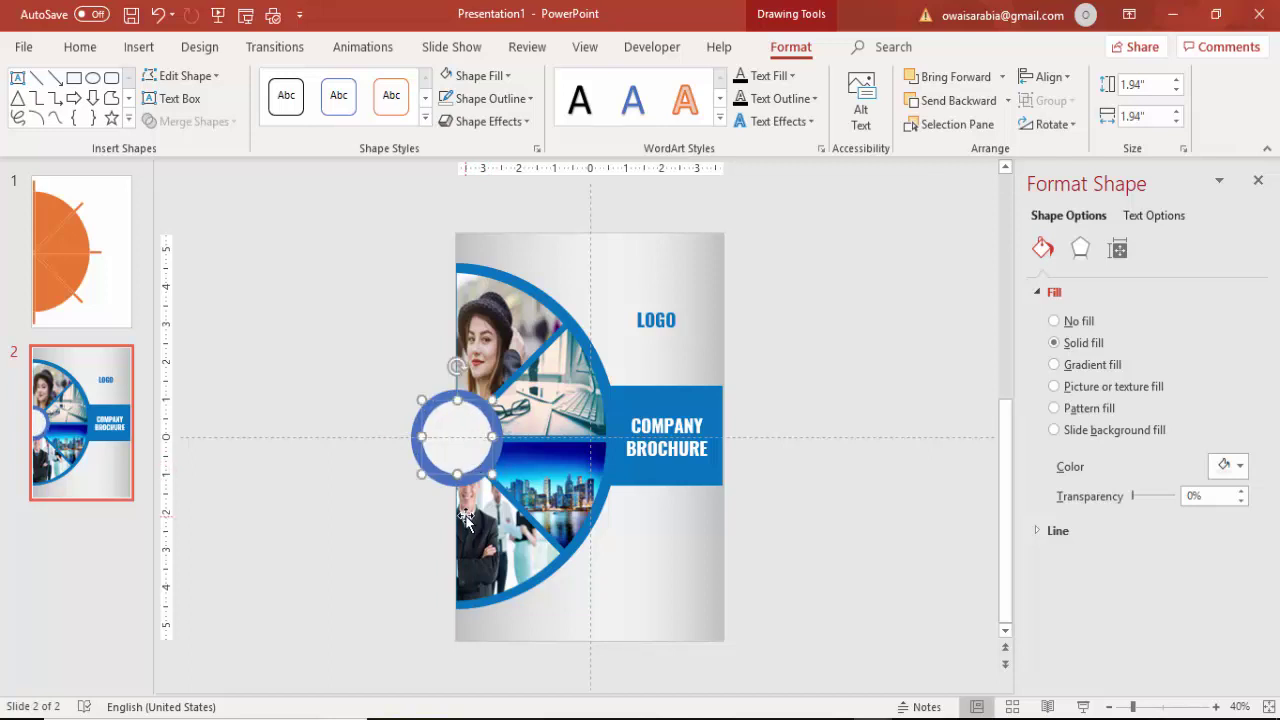
click(401, 384)
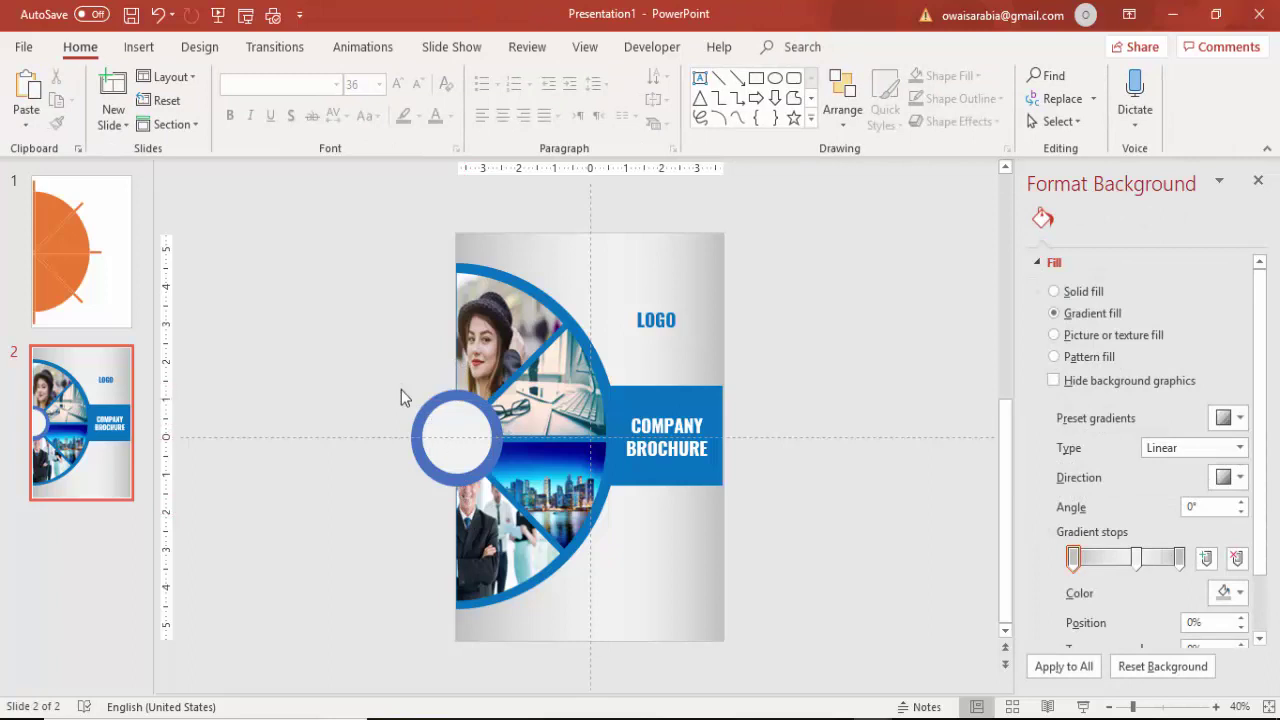
click(430, 432)
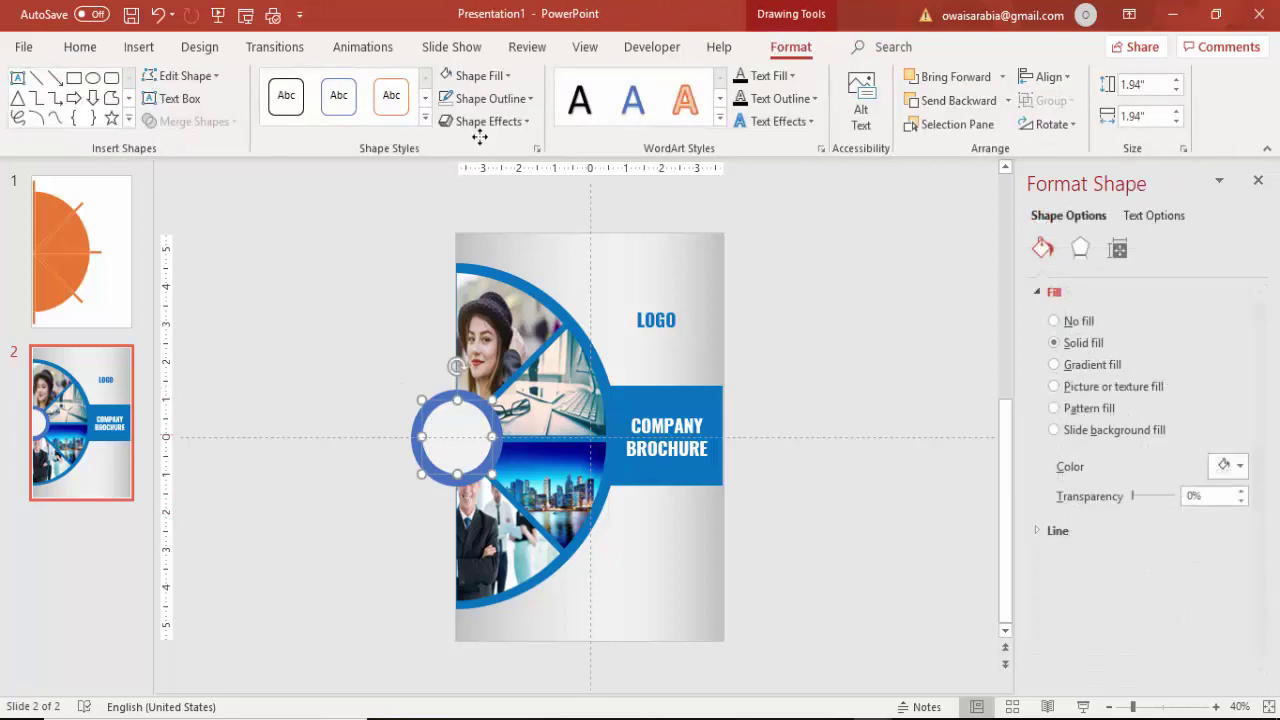
Draw a rectangle over the ring's left half and subtract it from the blue circle
click(139, 47)
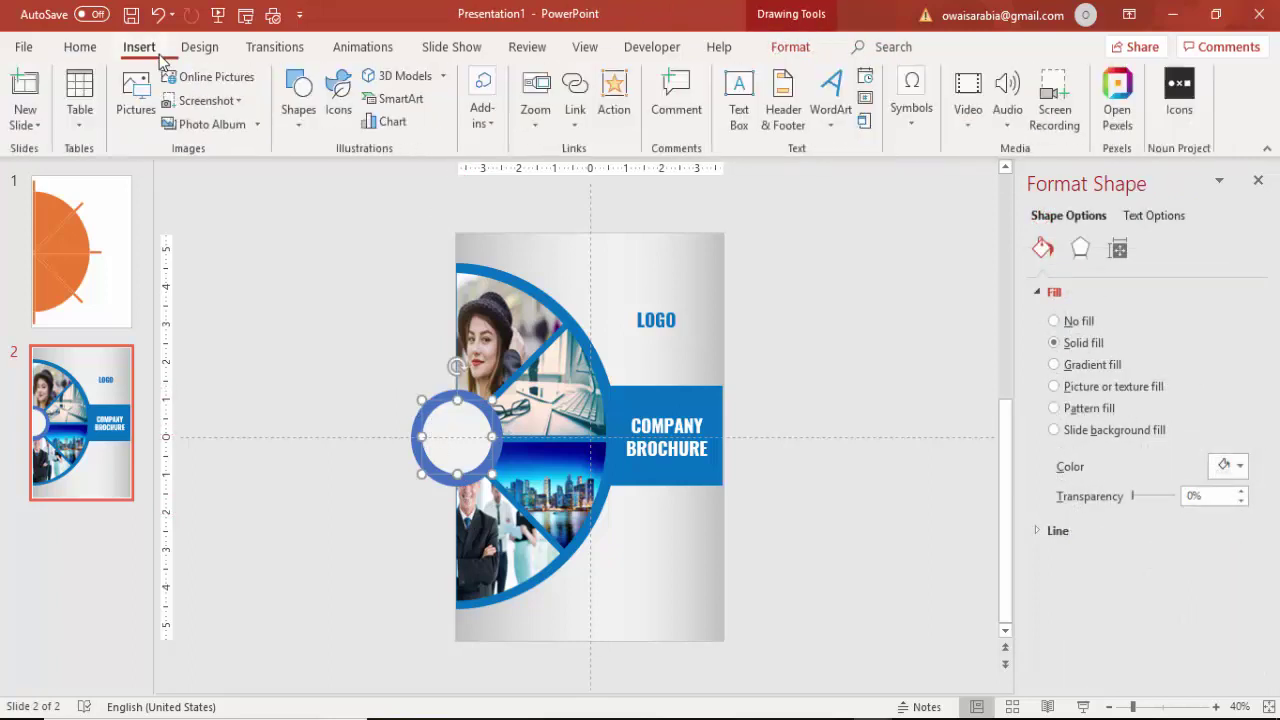
click(298, 105)
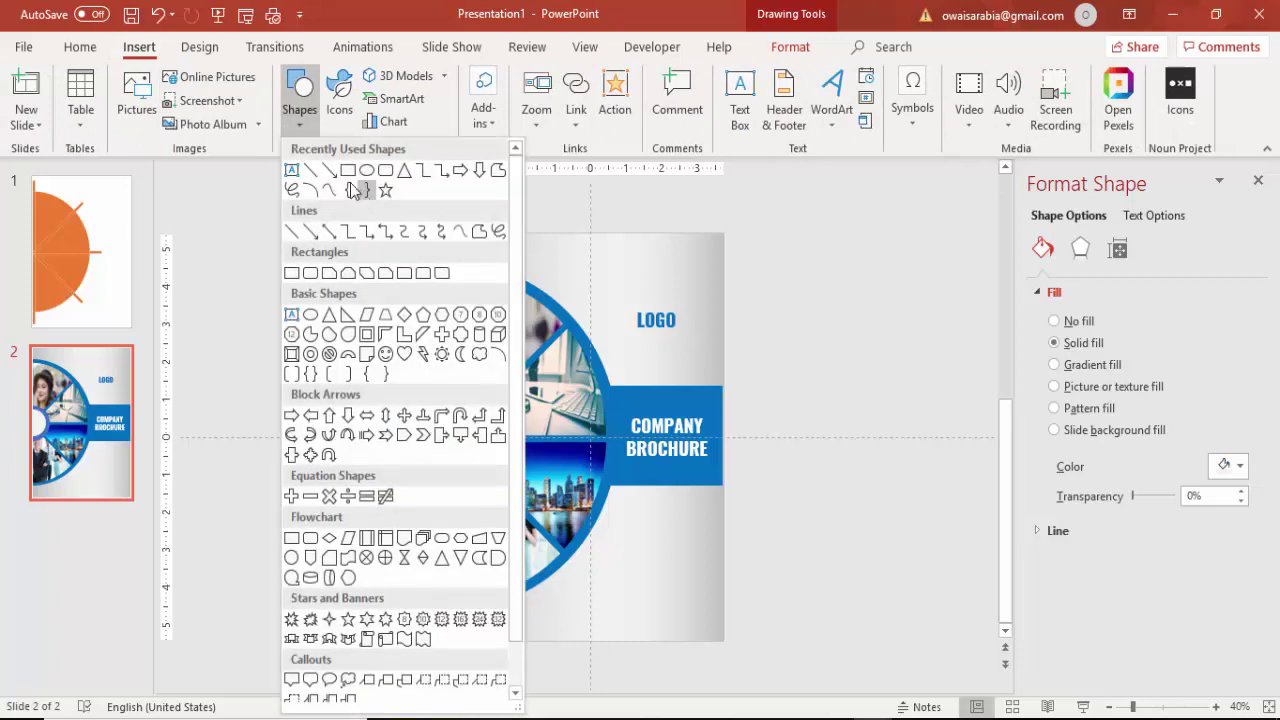
click(350, 188)
click(302, 112)
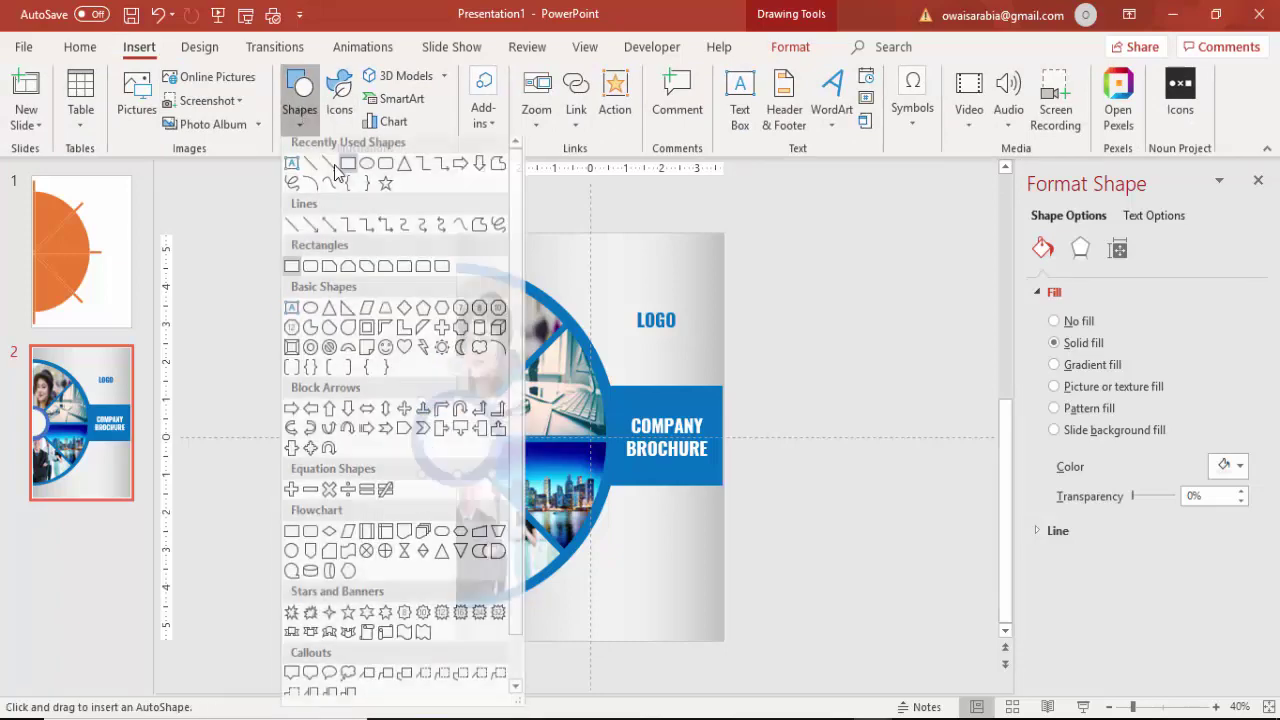
click(346, 289)
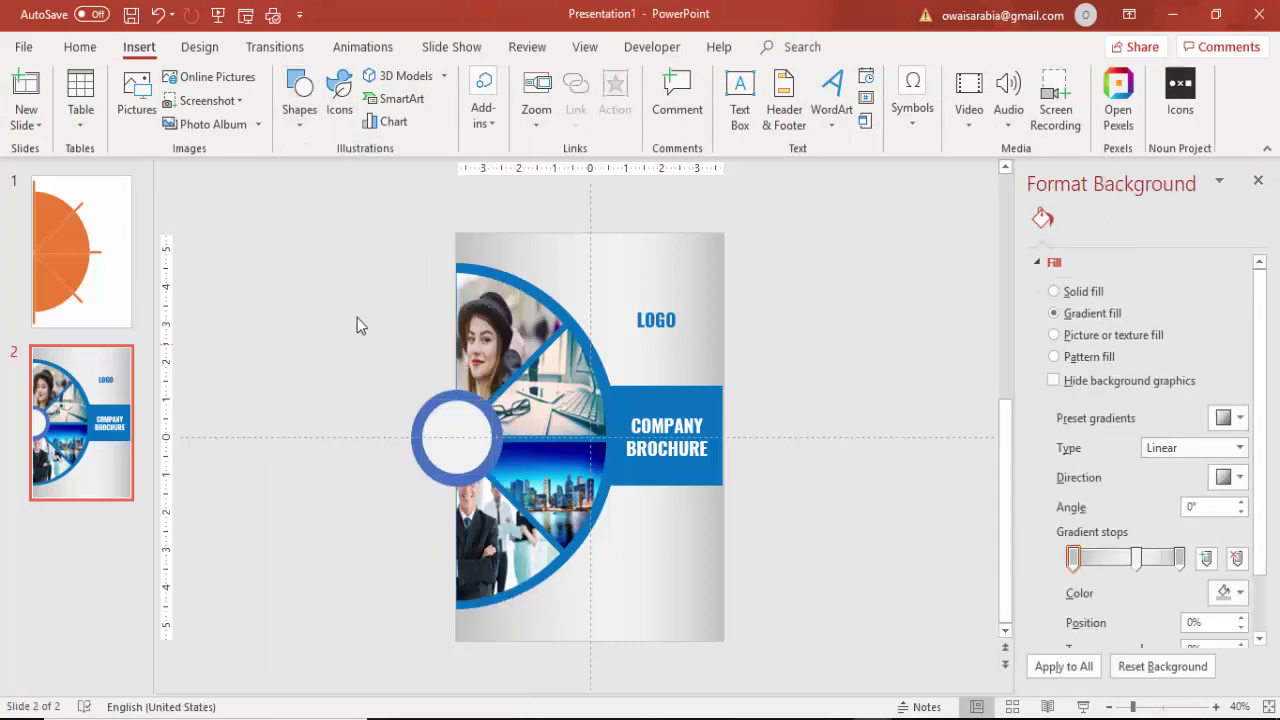
click(299, 102)
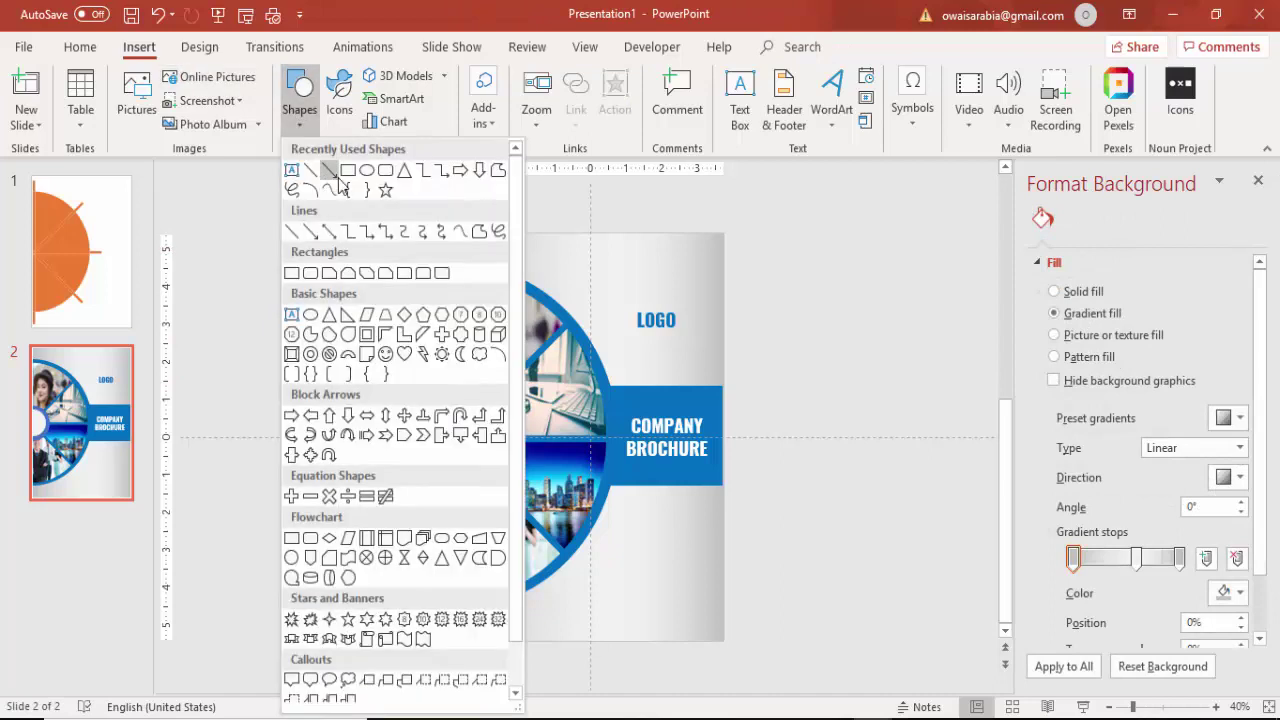
click(328, 170)
mouse_move(366, 339)
mouse_down()
mouse_move(452, 500)
mouse_move(456, 558)
mouse_up()
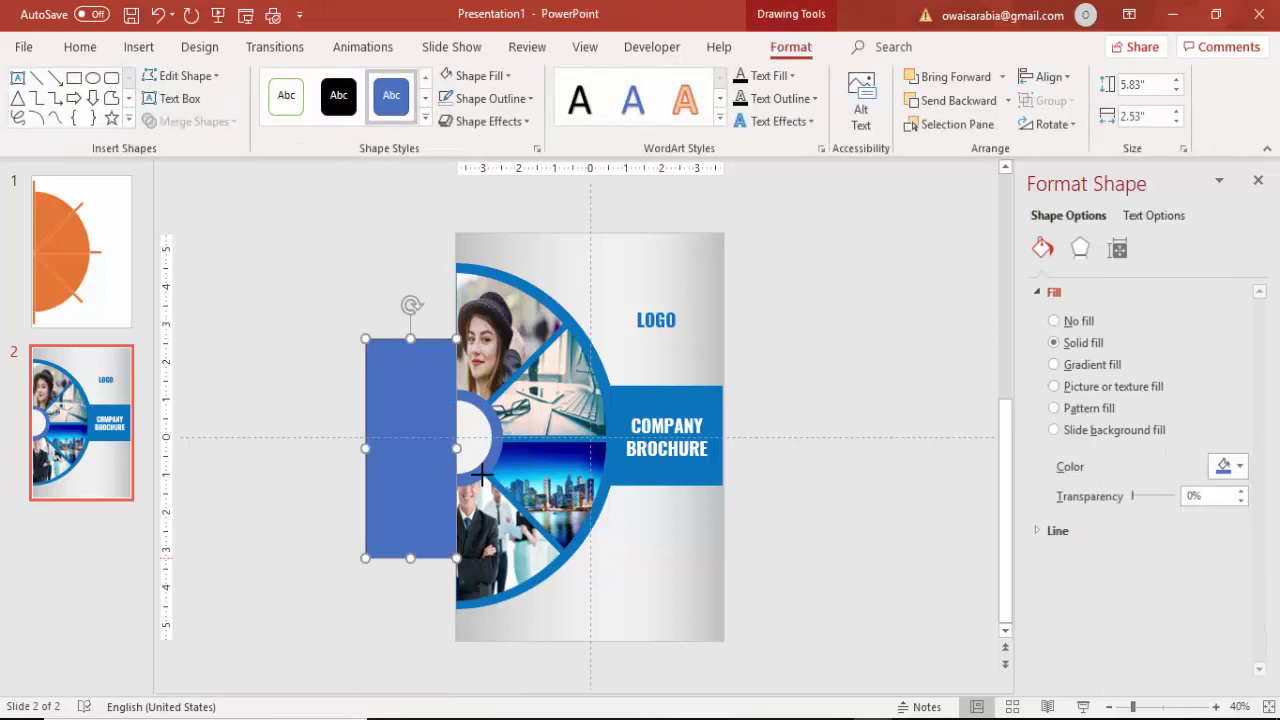
click(473, 400)
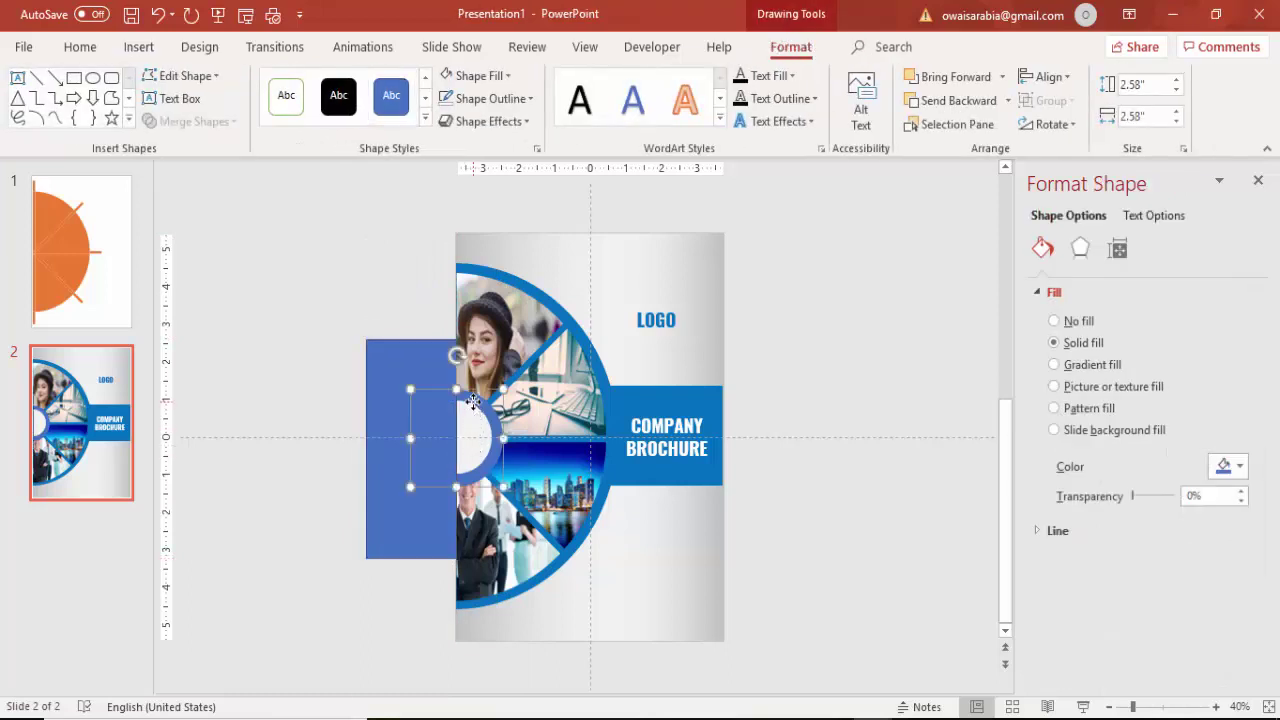
shift+click(414, 367)
click(210, 121)
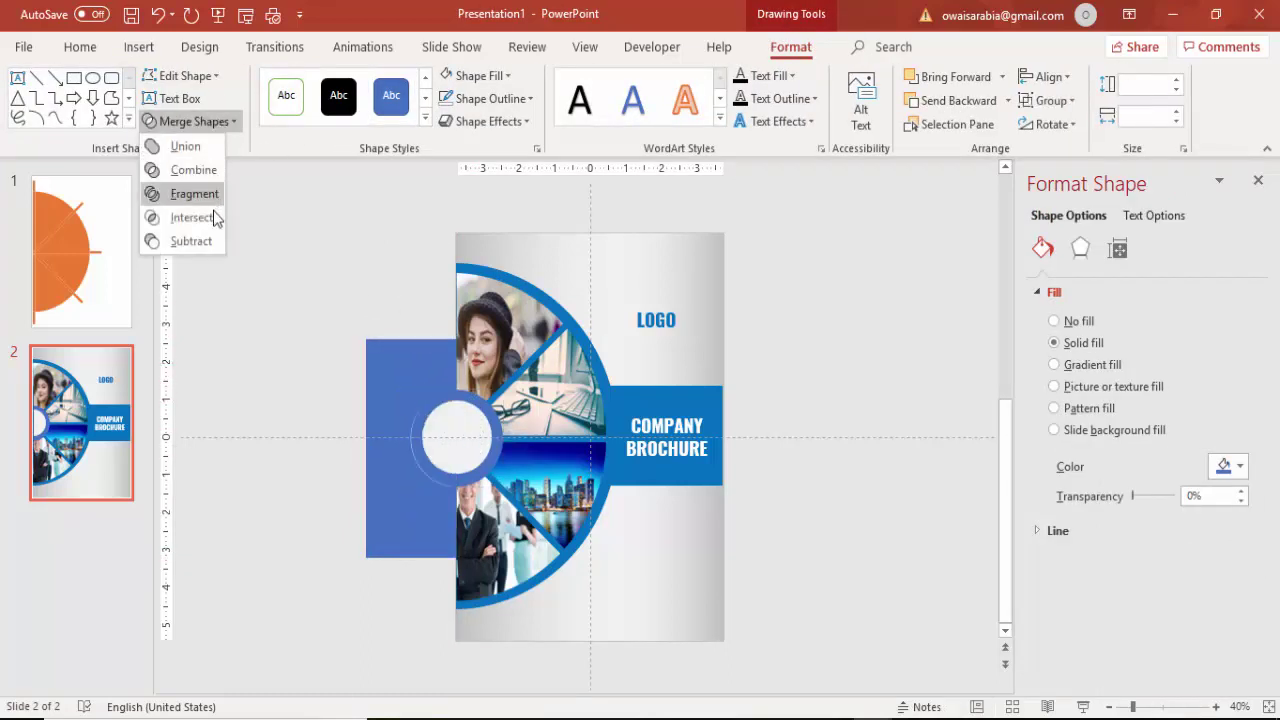
click(209, 240)
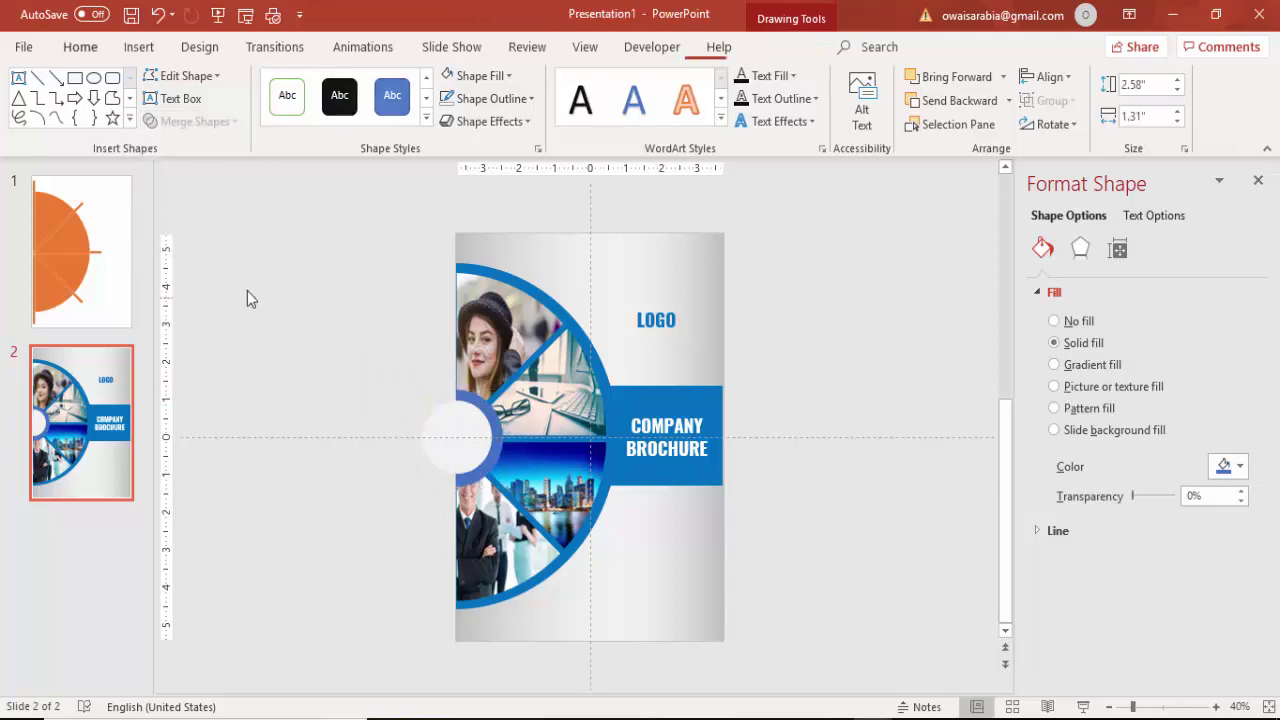
click(247, 290)
Subtract a second rectangle from the white circle, leaving a 1.01 by 1.94-inch half circle
click(139, 48)
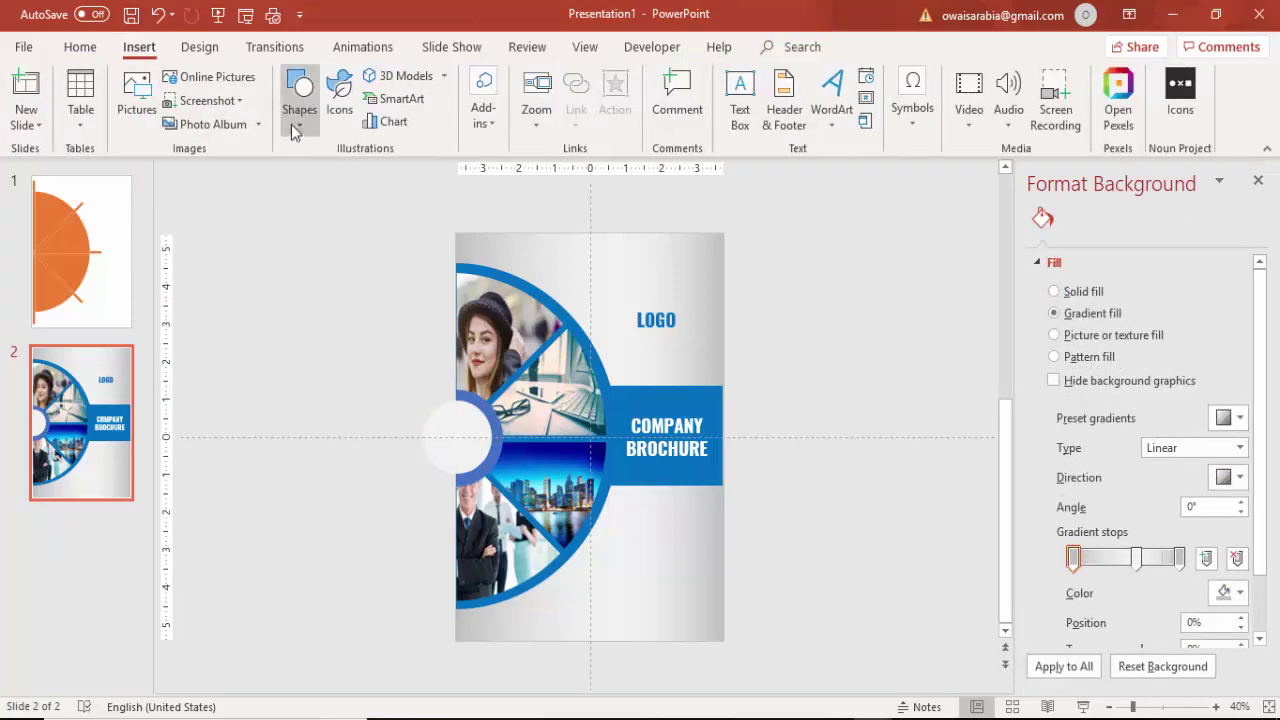
click(293, 115)
click(348, 172)
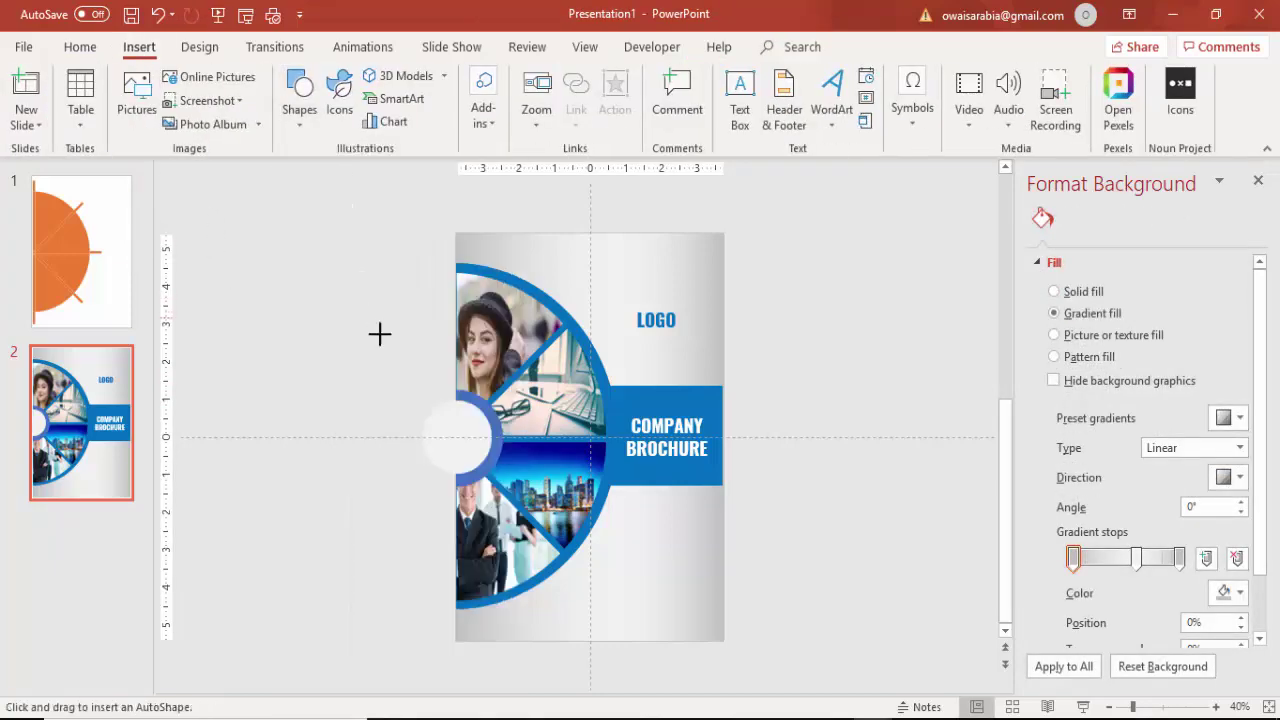
drag(372, 318, 453, 508)
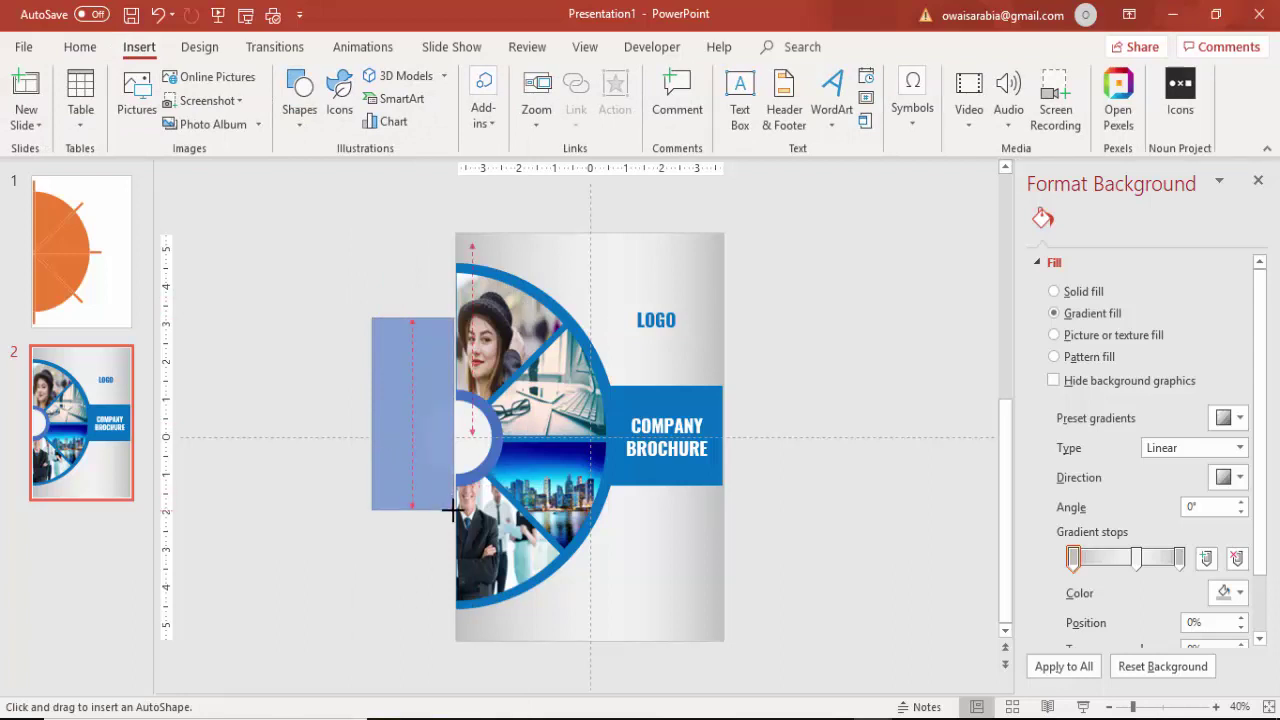
drag(453, 508, 456, 509)
click(471, 429)
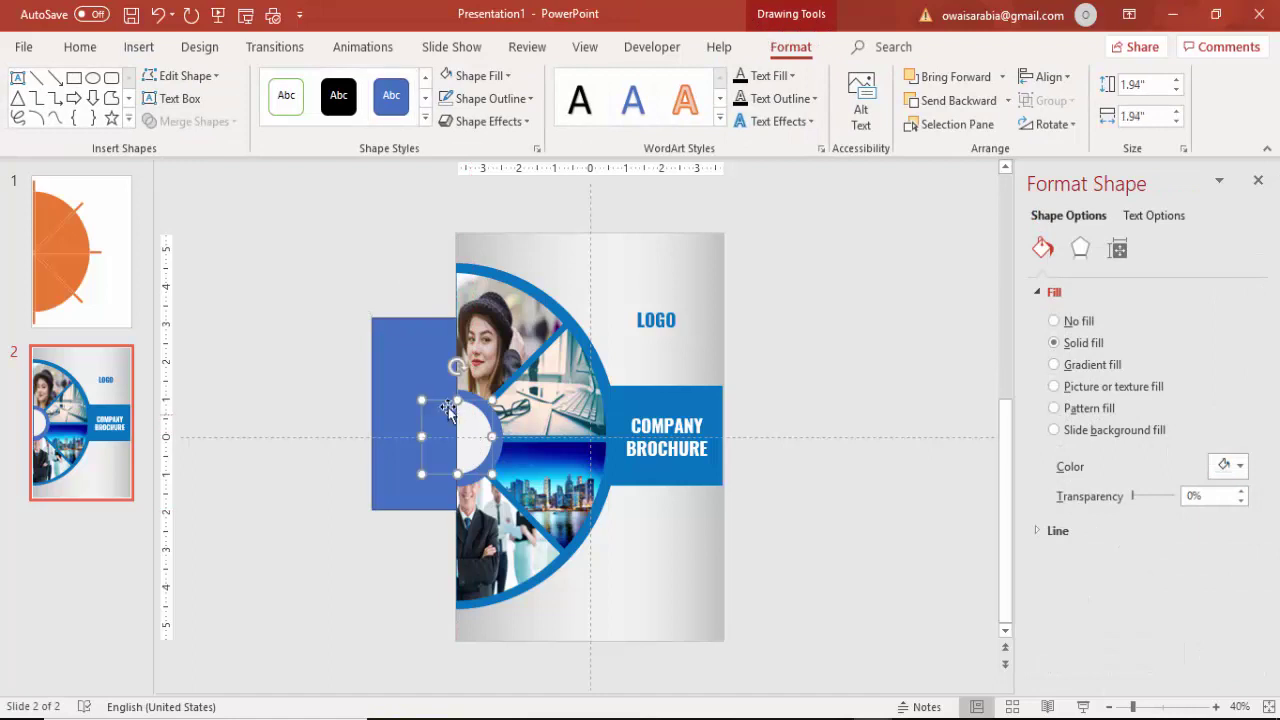
shift+click(405, 360)
key(ctrl+z)
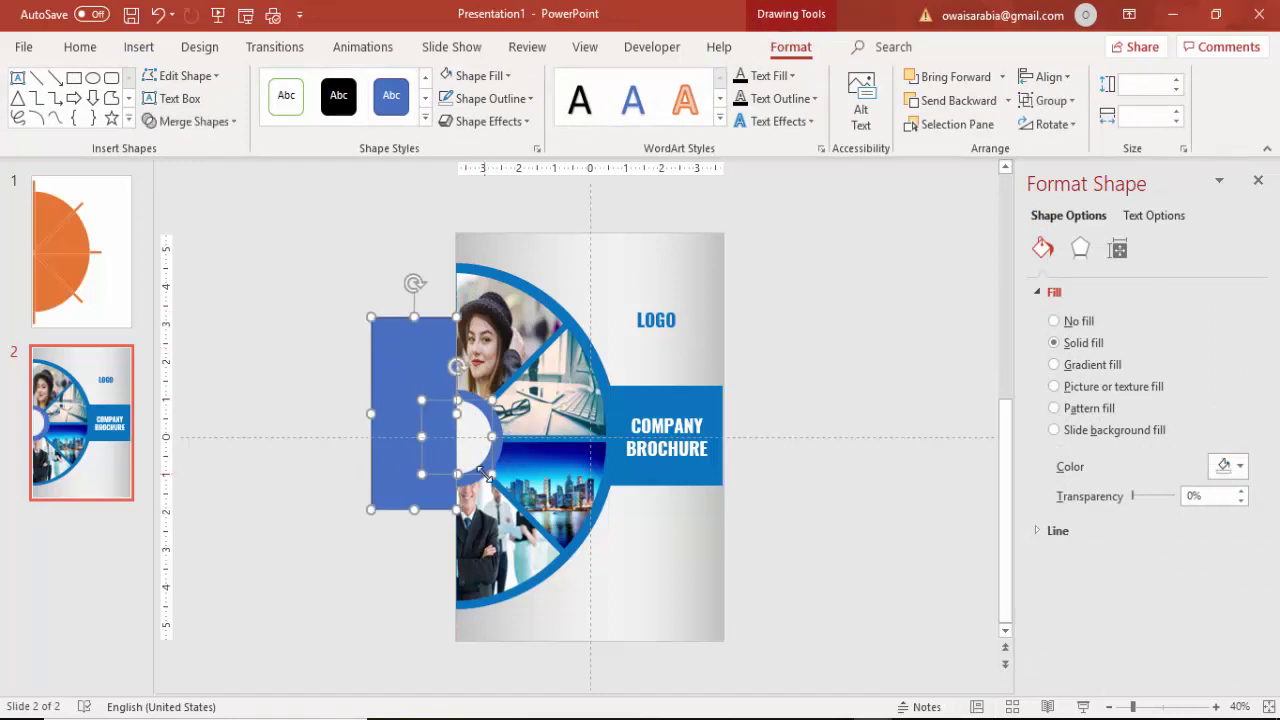
click(190, 121)
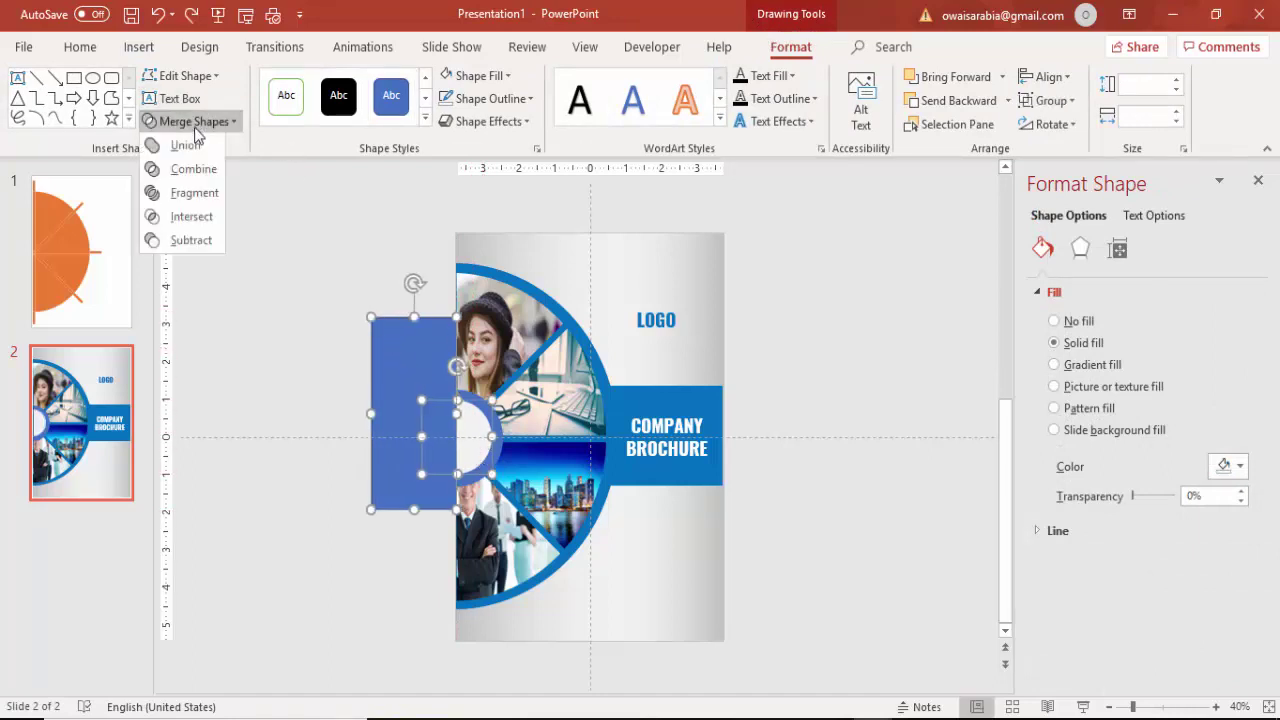
click(200, 243)
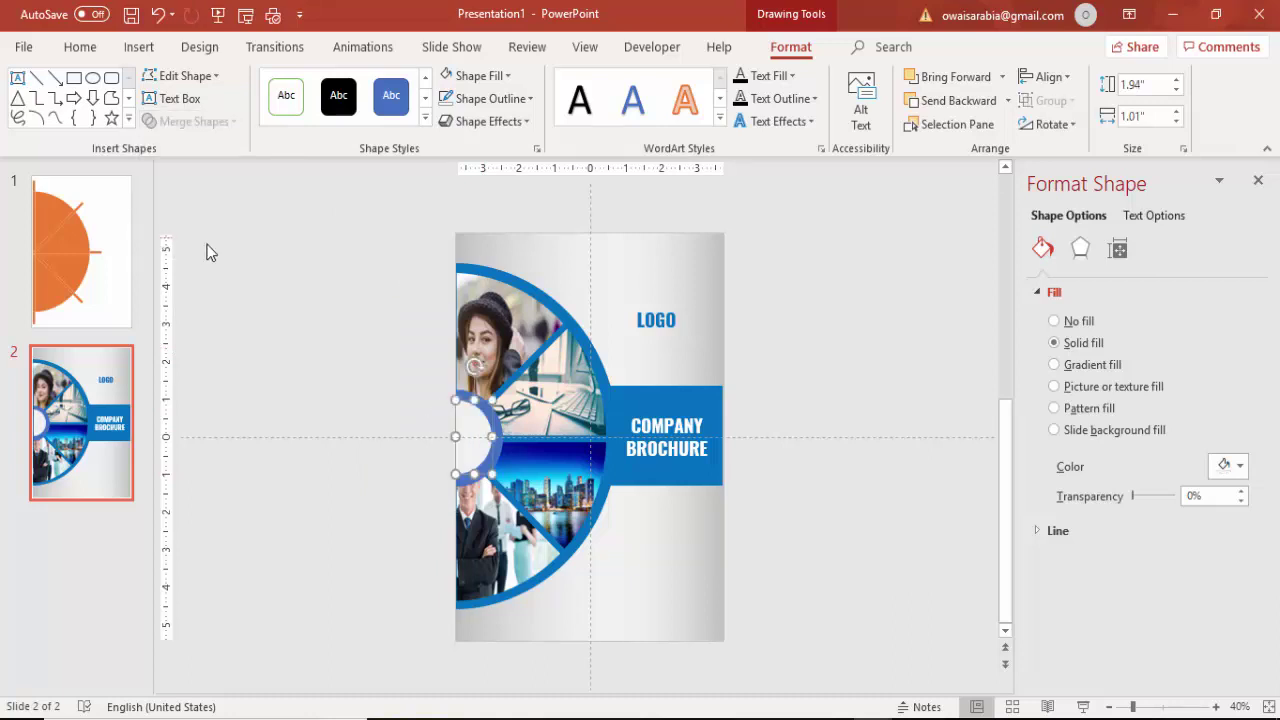
Duplicate the LOGO box onto the half-circle, retype it as 2019 at 24 pt, and narrow it
click(268, 301)
click(667, 311)
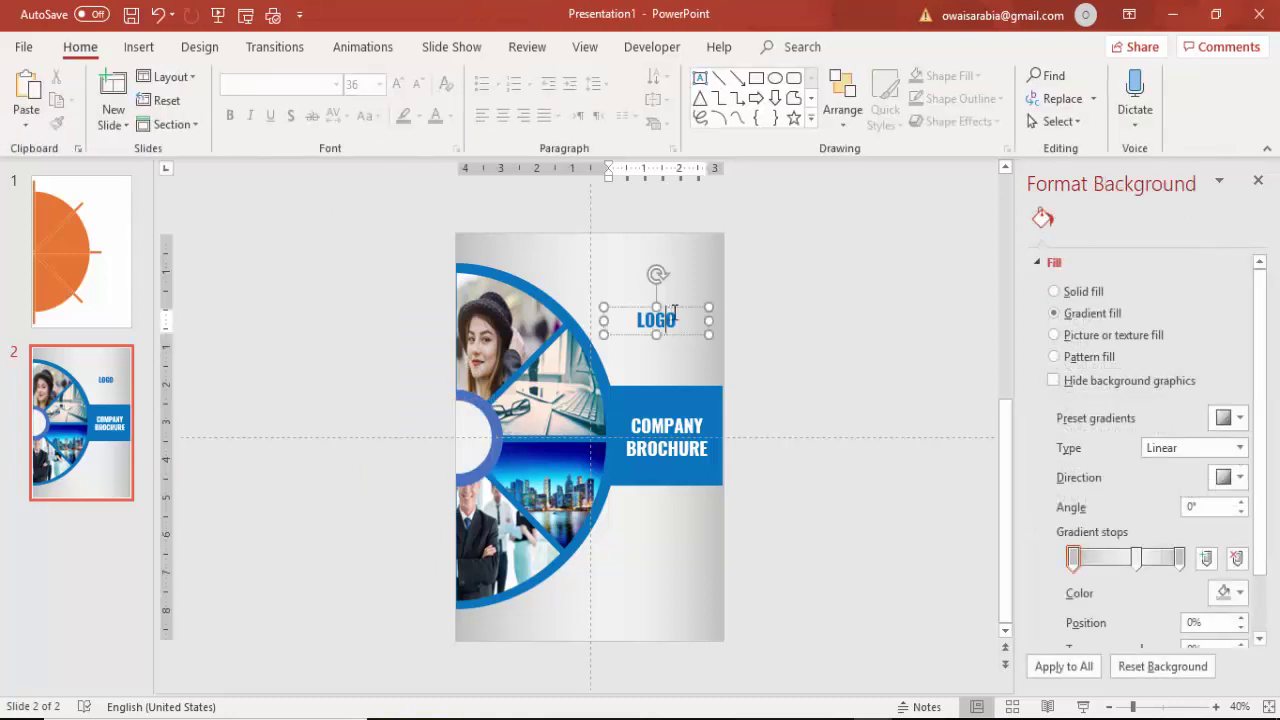
key(ctrl+d)
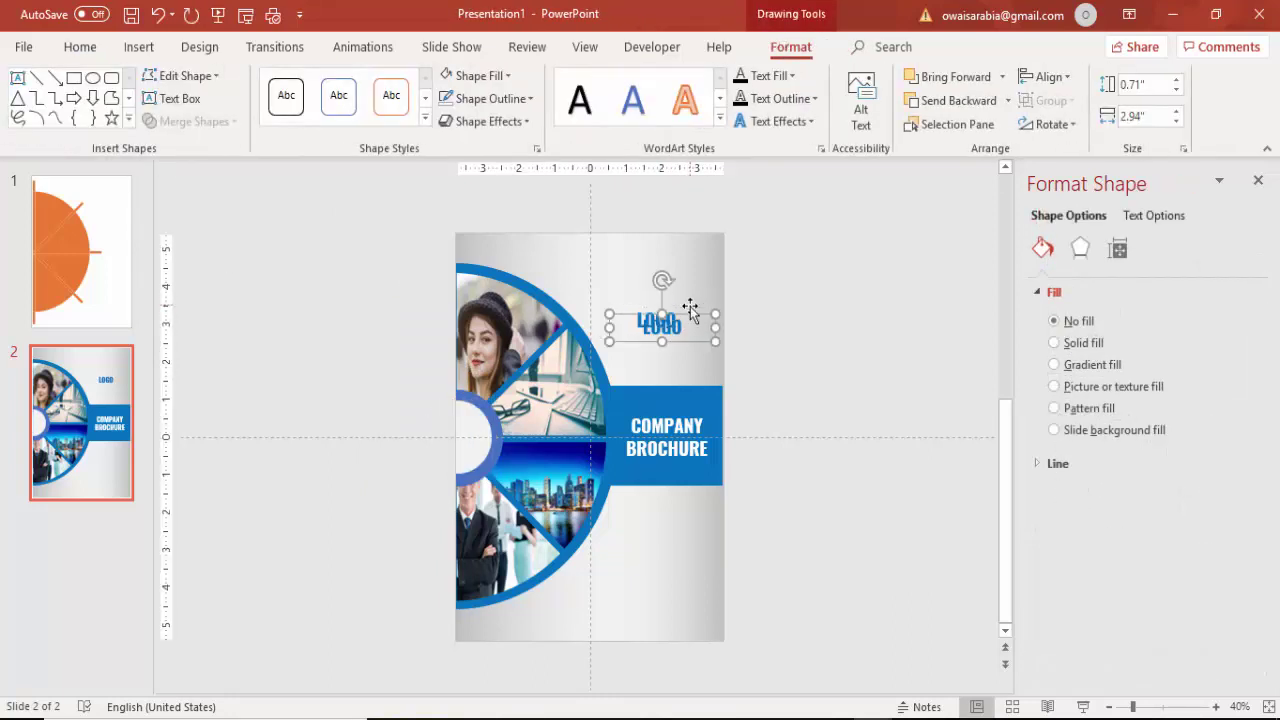
drag(692, 318, 508, 420)
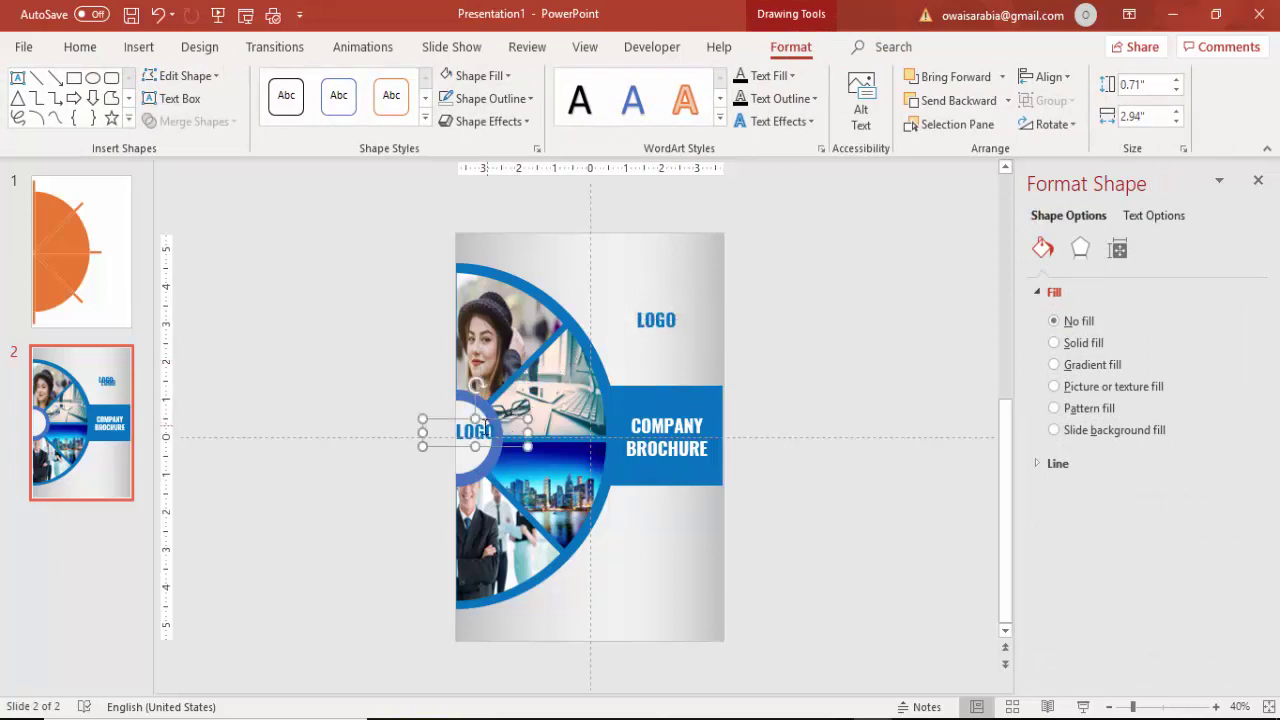
text(2019)
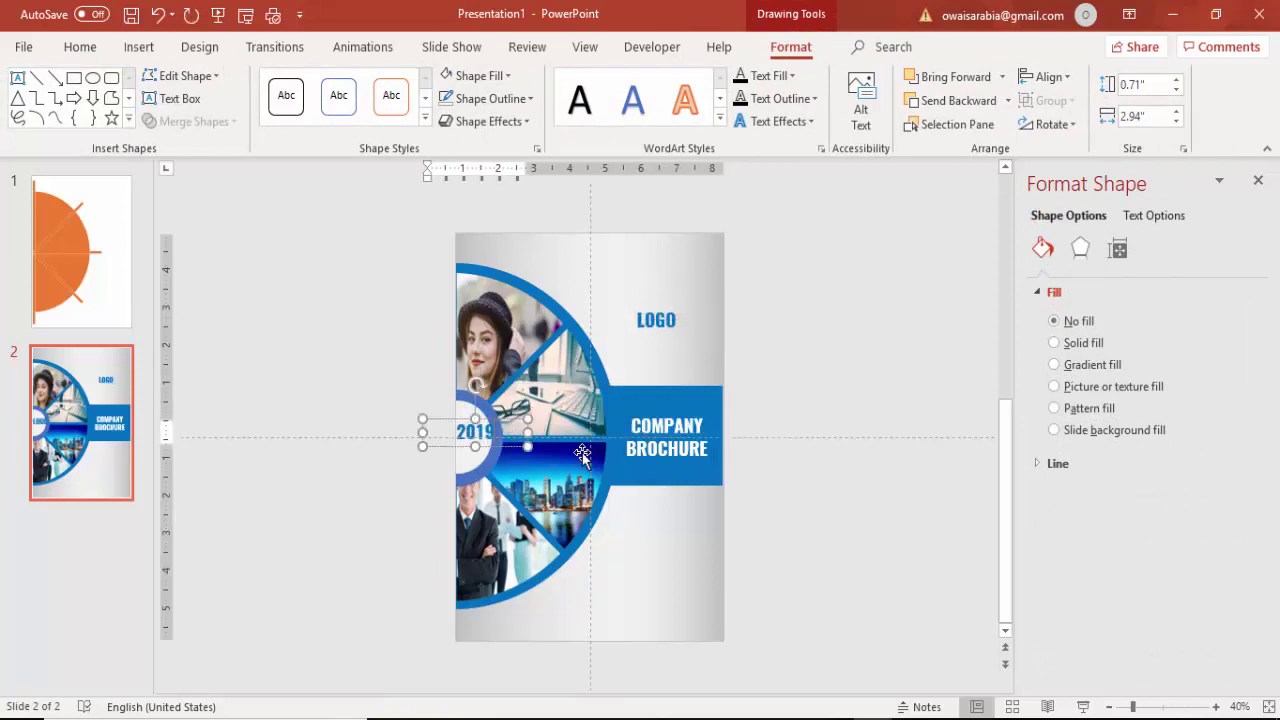
click(445, 420)
click(80, 47)
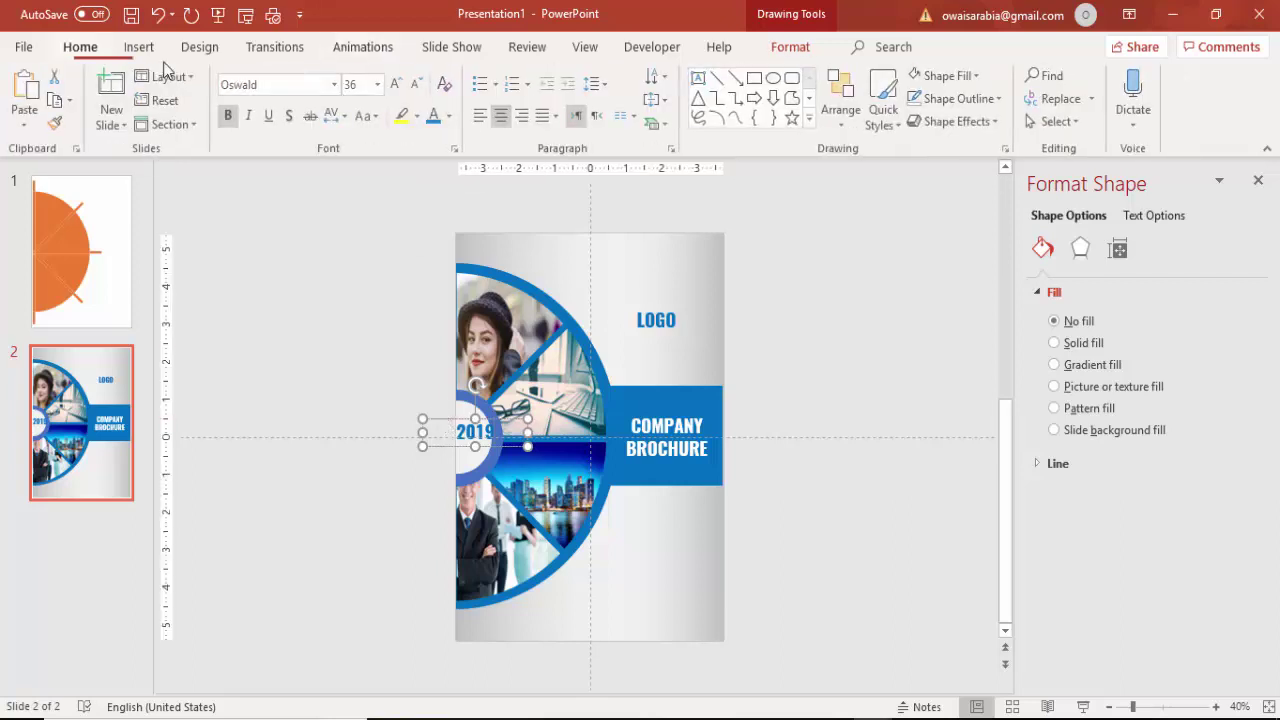
click(420, 86)
click(420, 86)
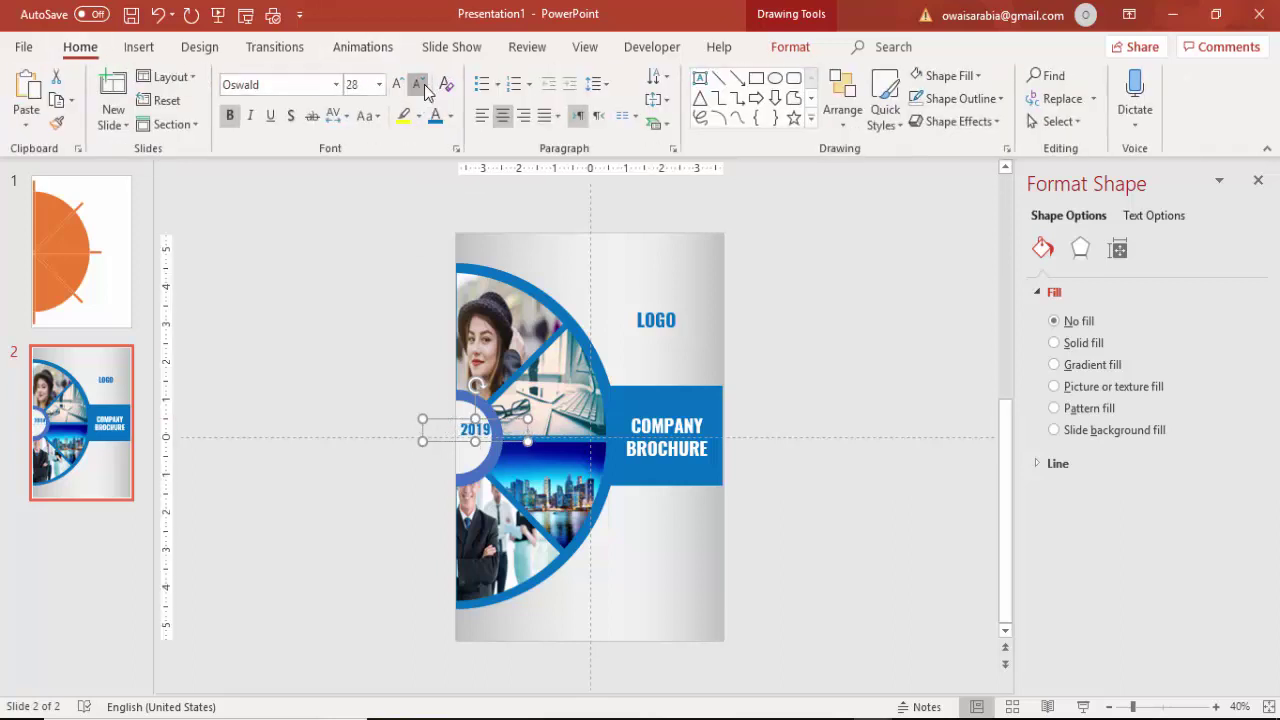
click(420, 86)
drag(525, 437, 483, 433)
key(ctrl+Right)
key(ctrl+Right)
key(ctrl+Right)
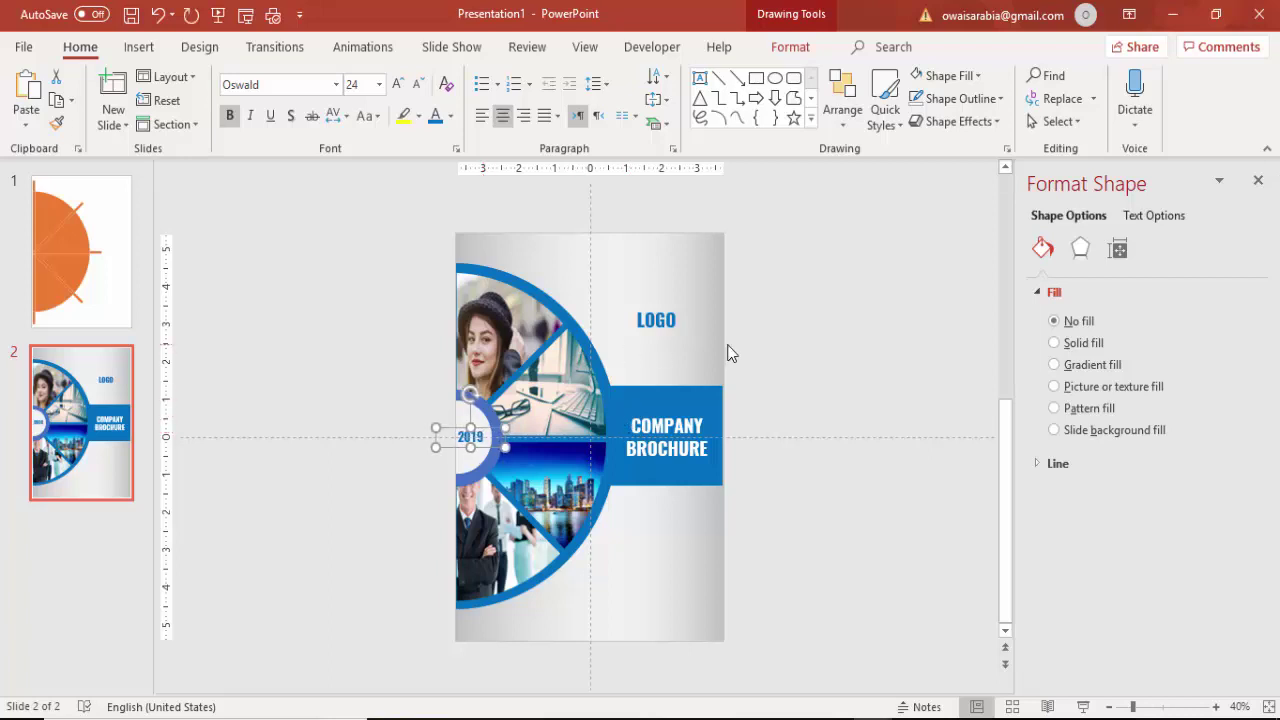
click(812, 334)
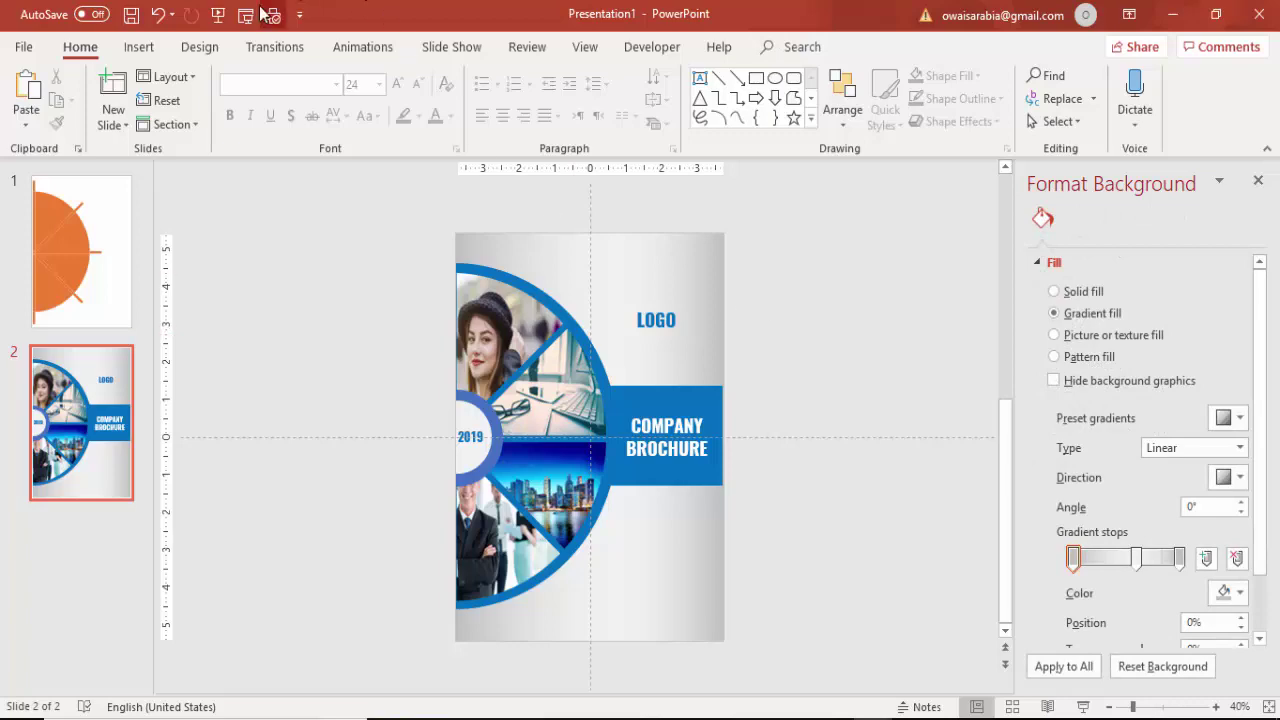
Draw a 0.43-inch purple dot with no outline below the title band
click(139, 47)
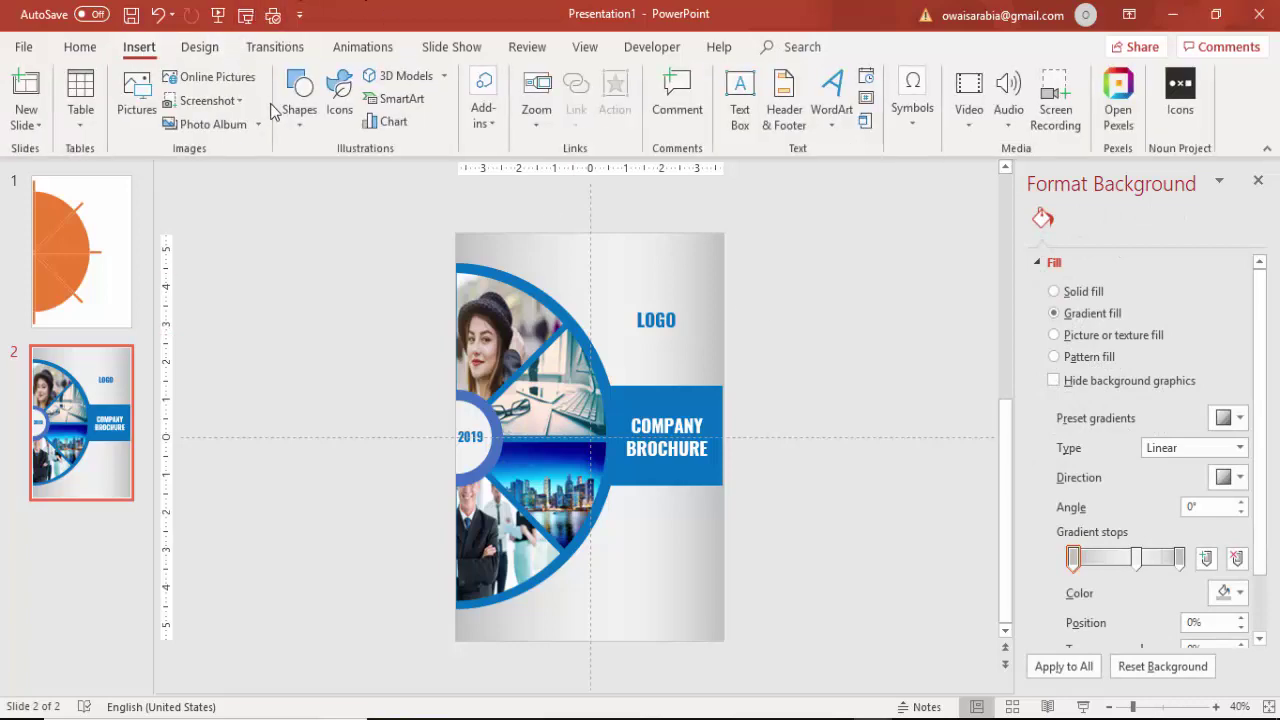
click(298, 110)
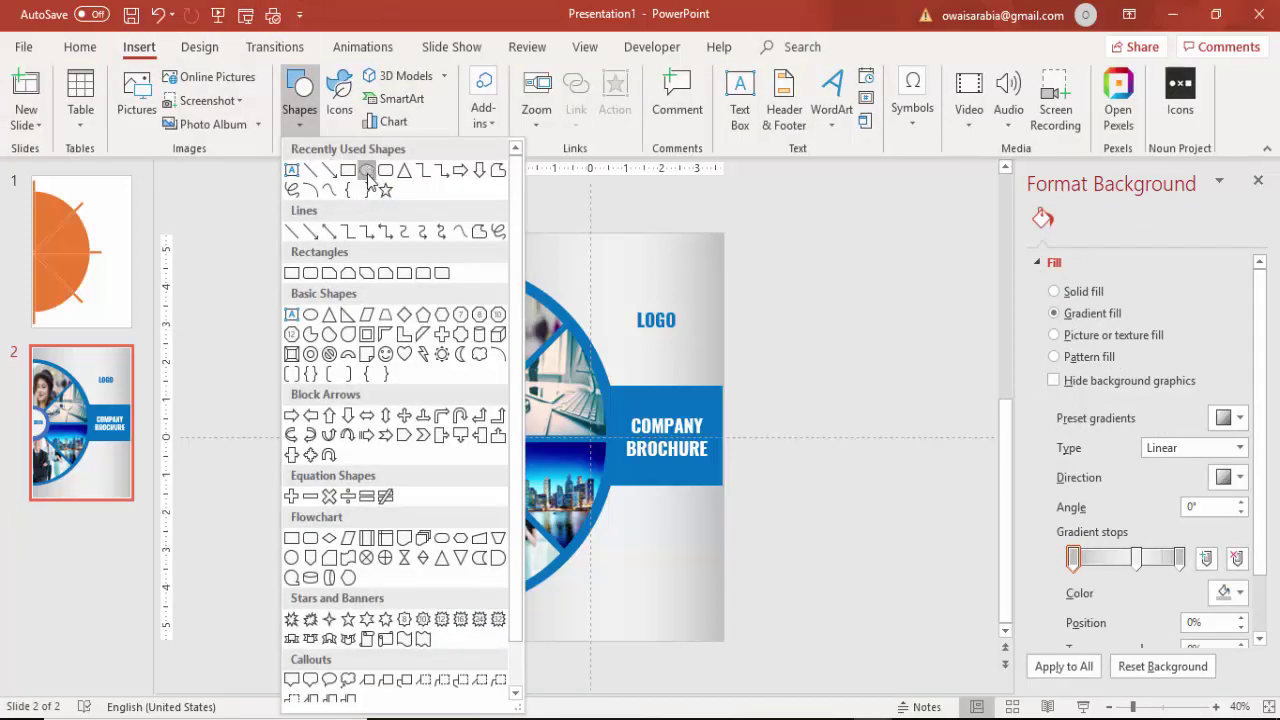
click(368, 188)
drag(623, 505, 632, 518)
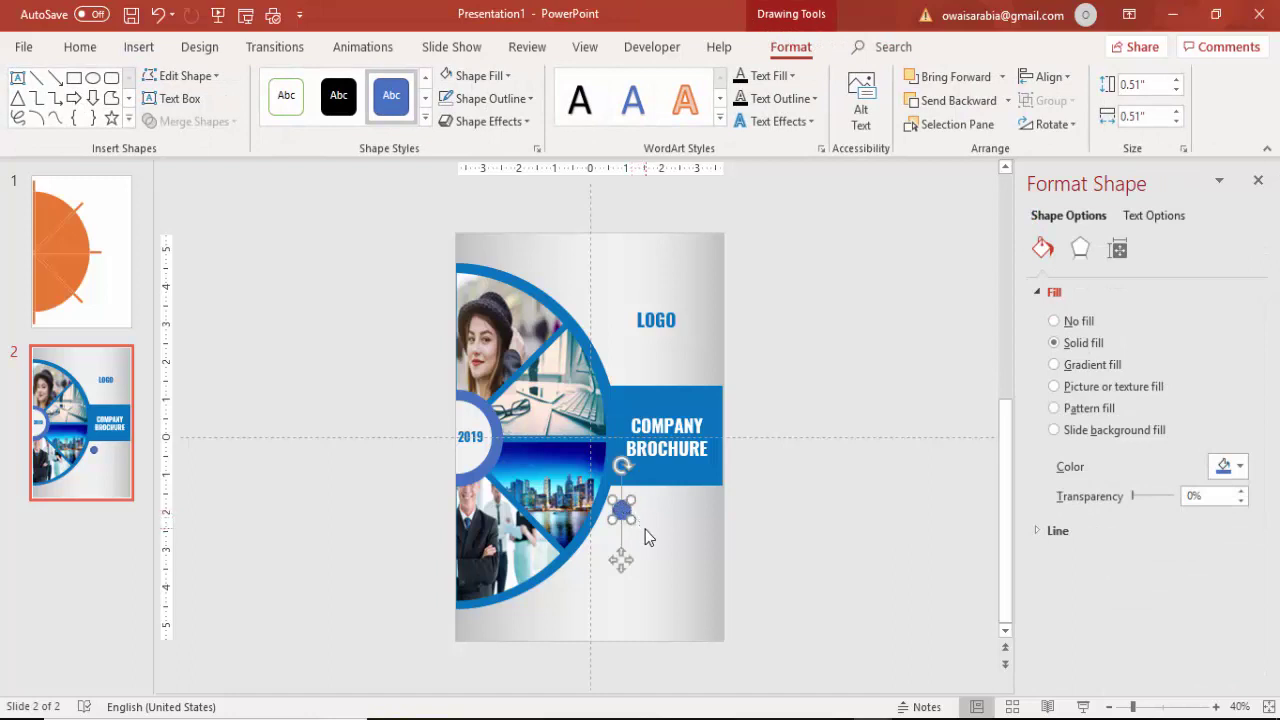
drag(630, 518, 624, 515)
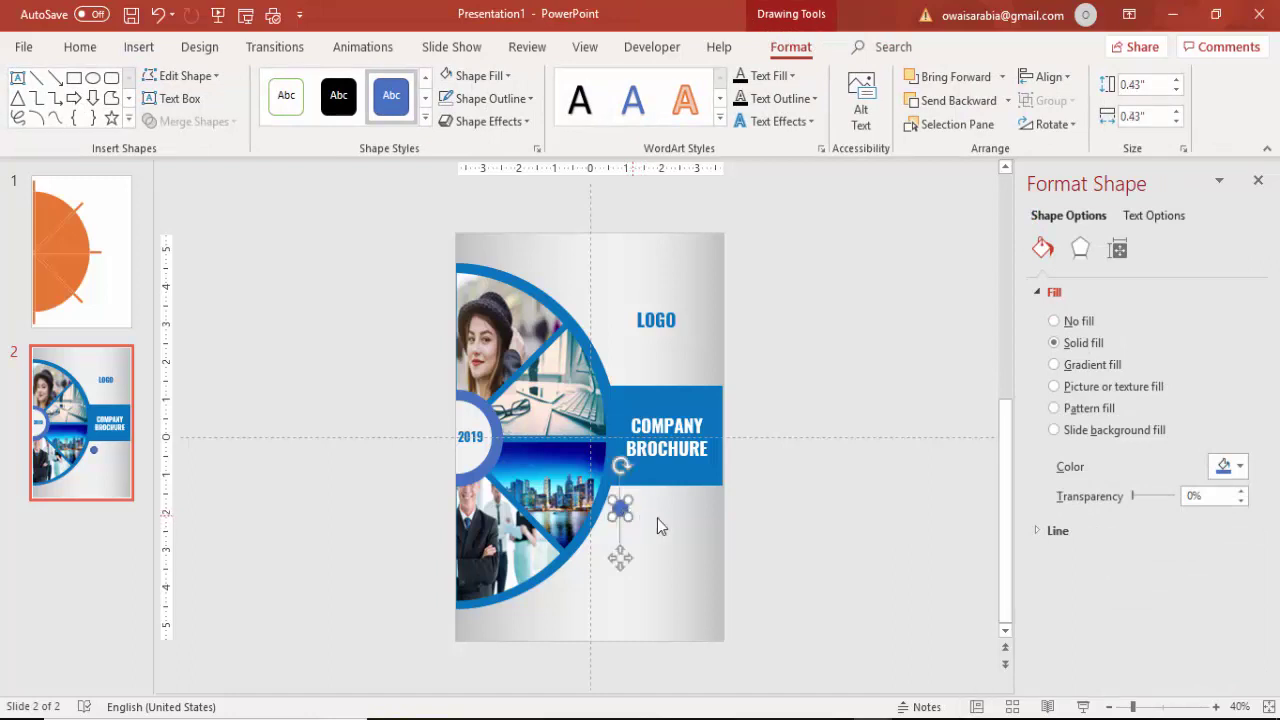
click(526, 98)
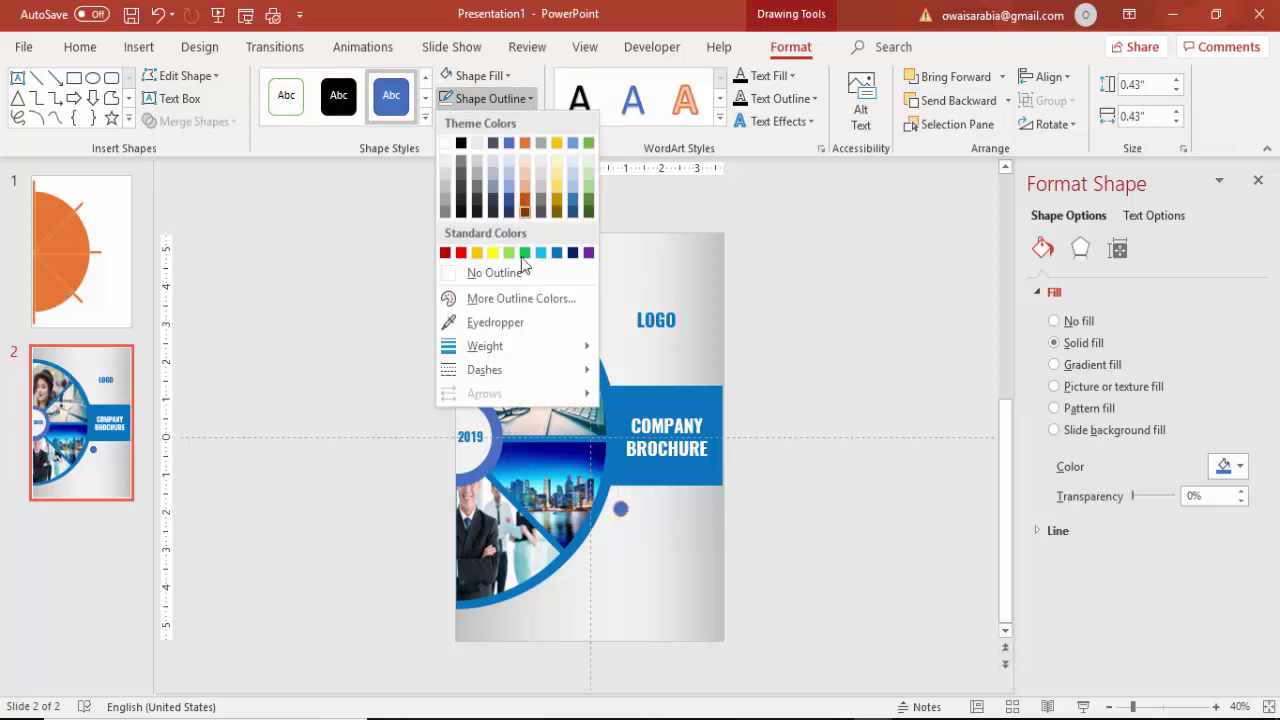
click(519, 271)
click(478, 75)
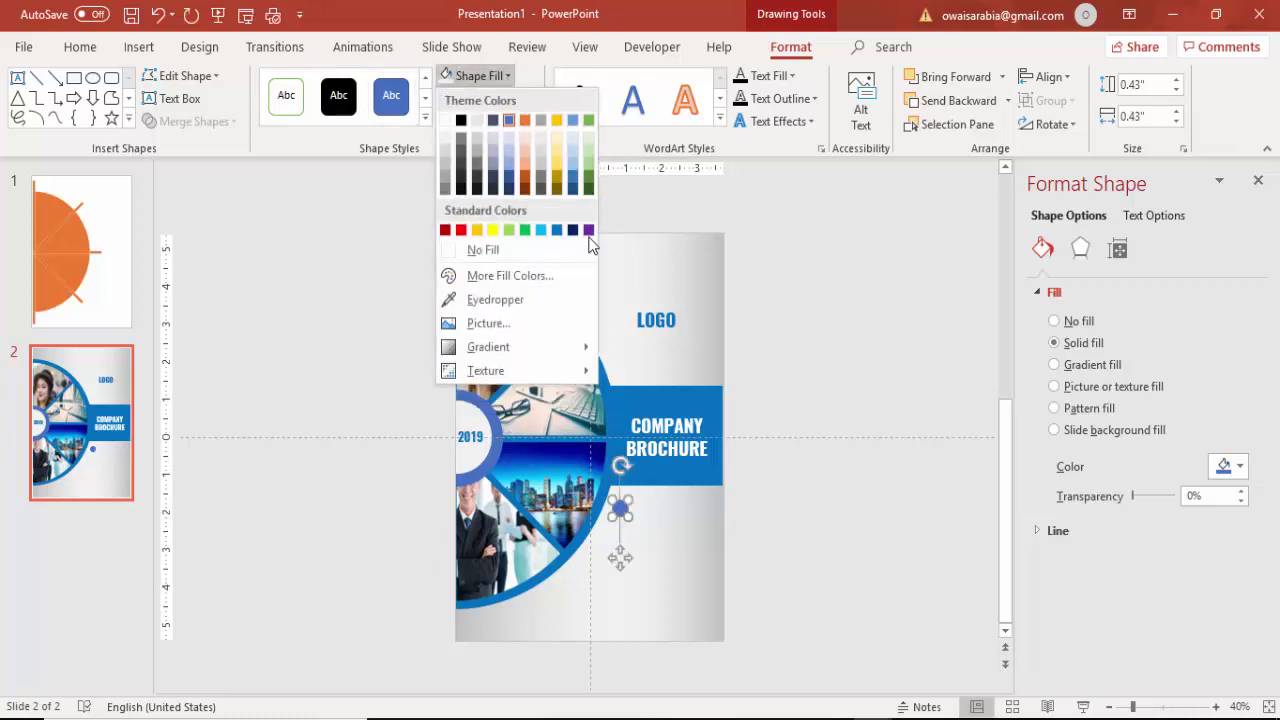
click(587, 231)
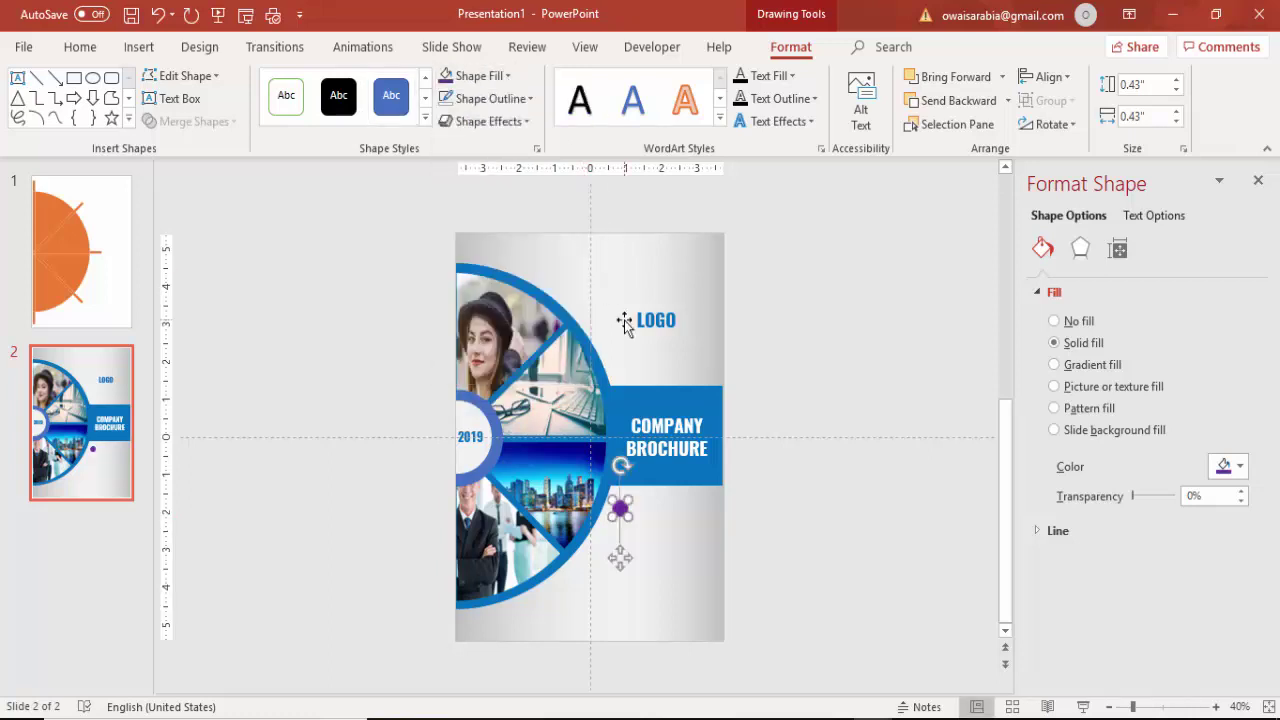
mouse_move(621, 510)
mouse_down()
mouse_move(660, 513)
mouse_move(646, 509)
mouse_up()
Duplicate the dot into a row of four, distributed horizontally and aligned along their tops
key(ctrl+d)
key(ctrl+d)
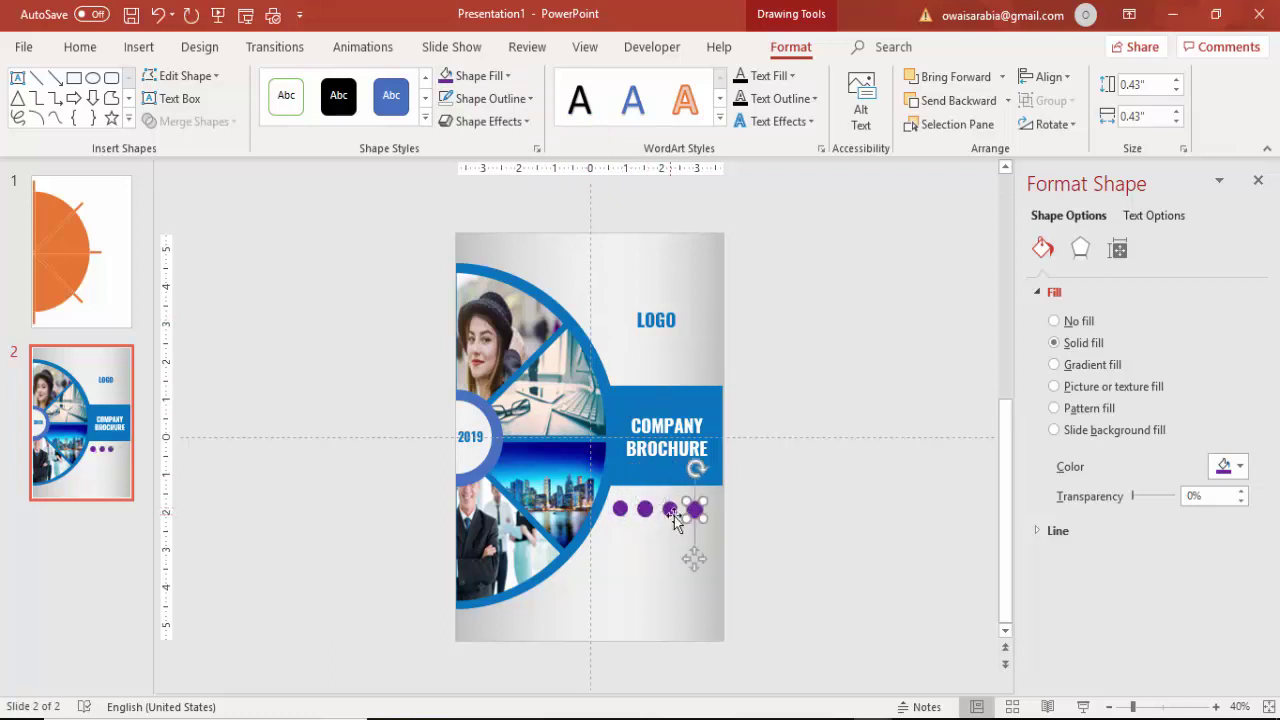
drag(780, 486, 601, 538)
click(1043, 77)
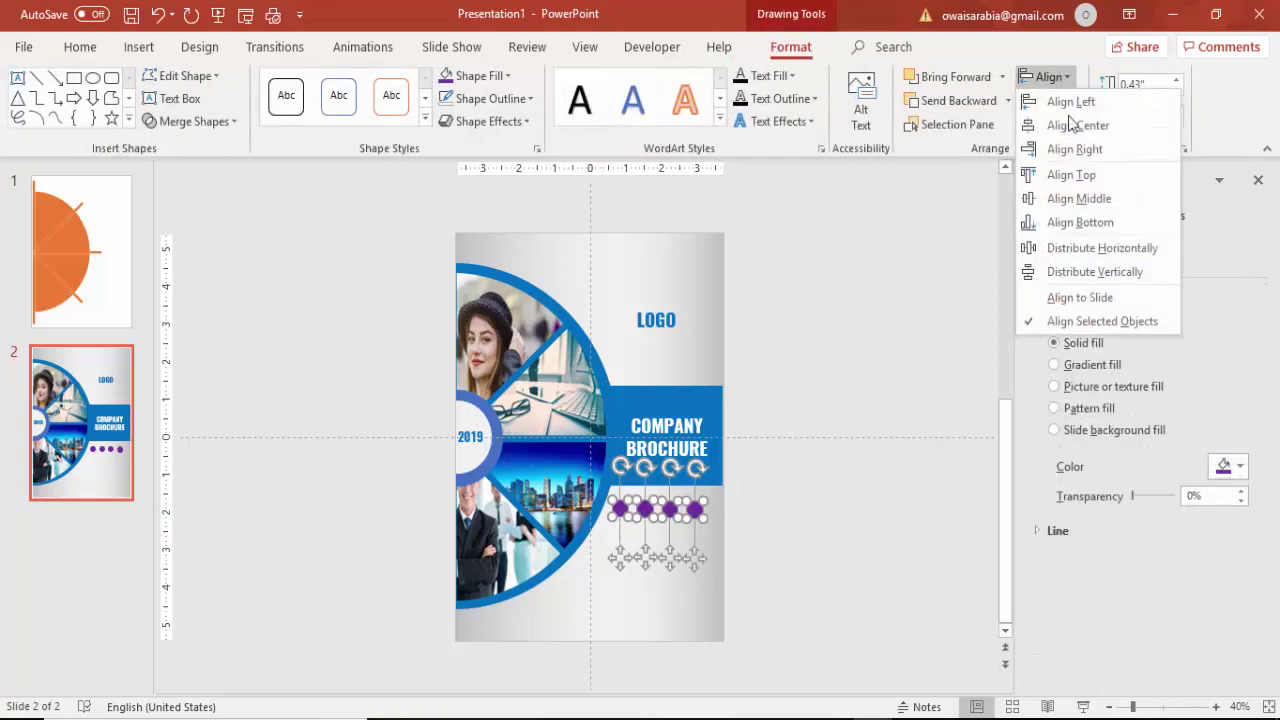
click(1132, 252)
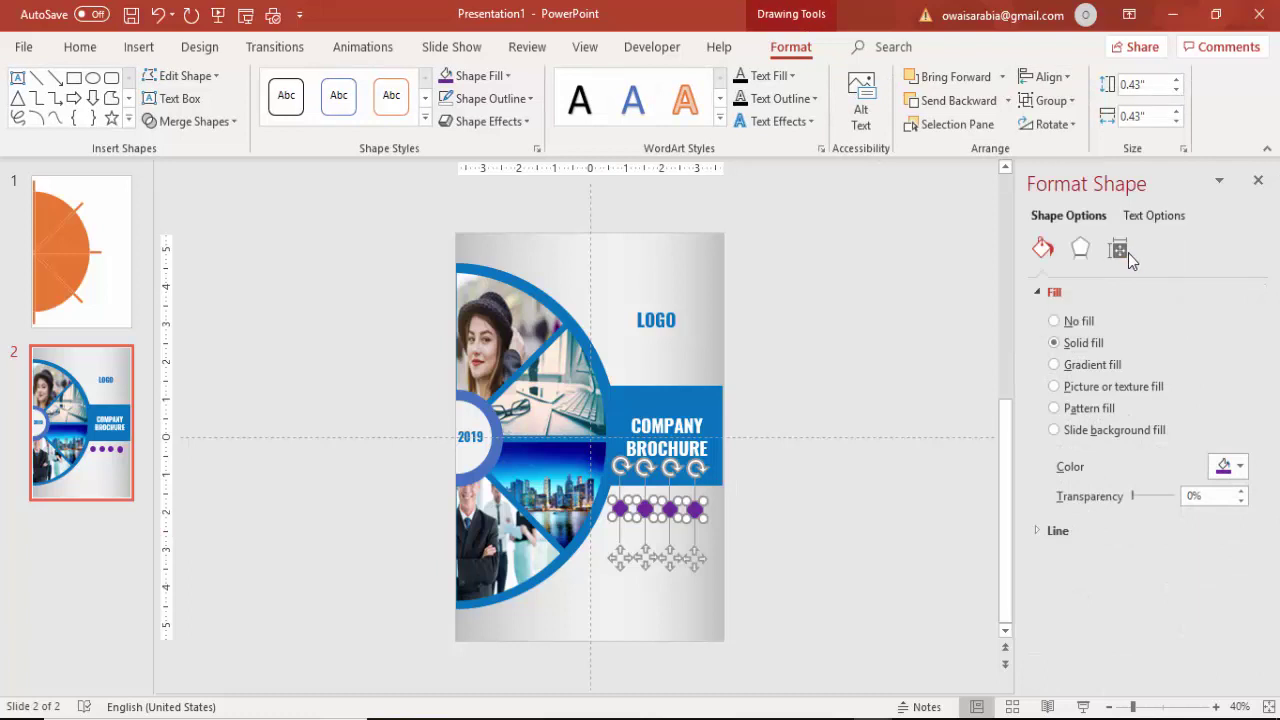
click(1045, 77)
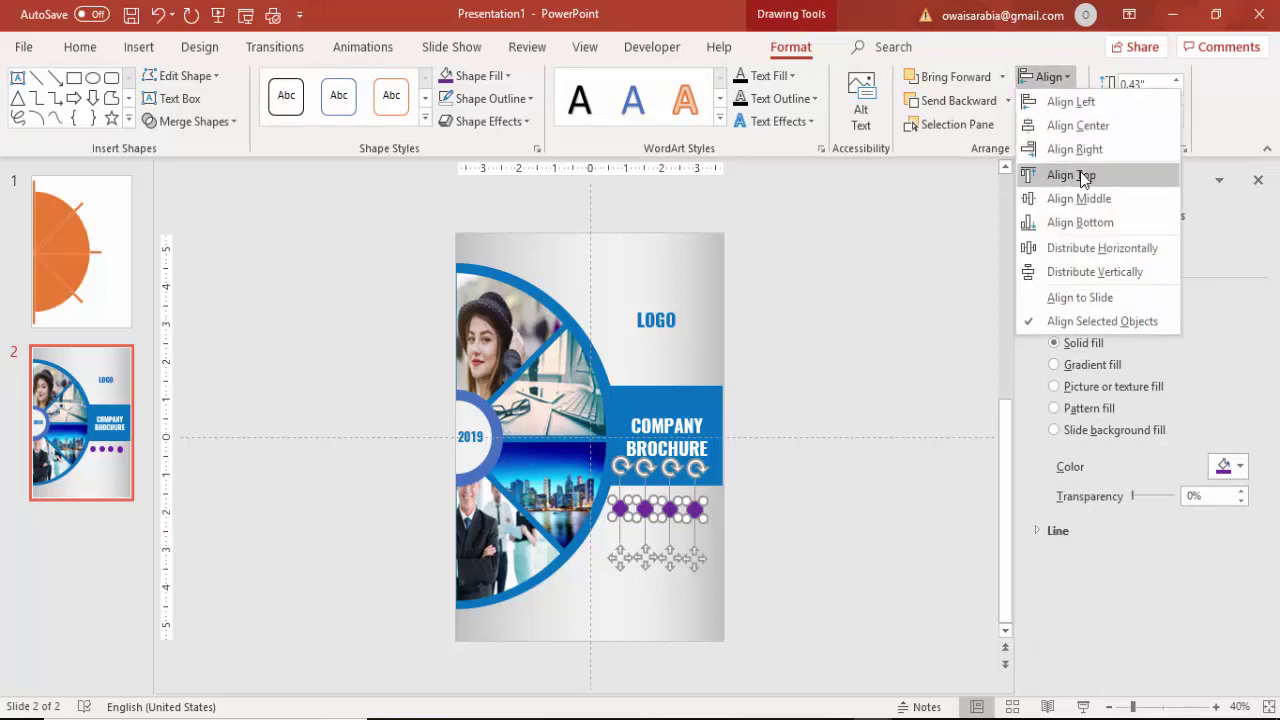
click(1080, 197)
click(848, 401)
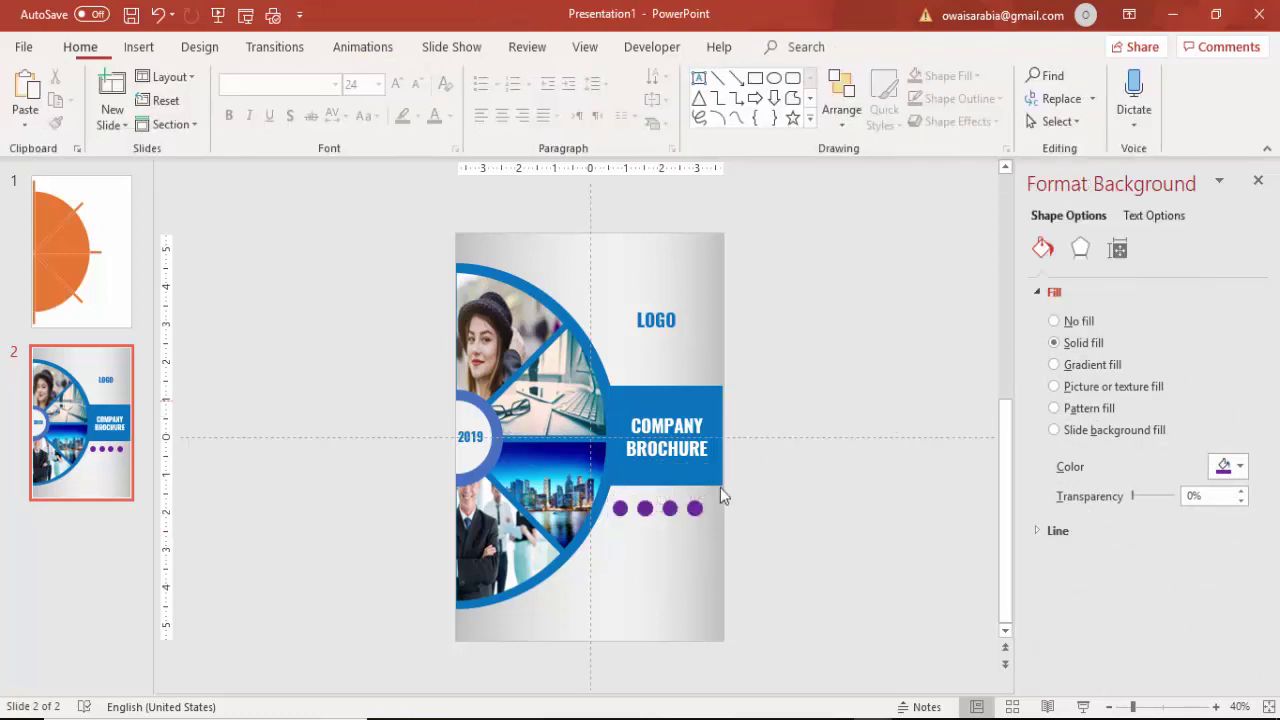
click(645, 508)
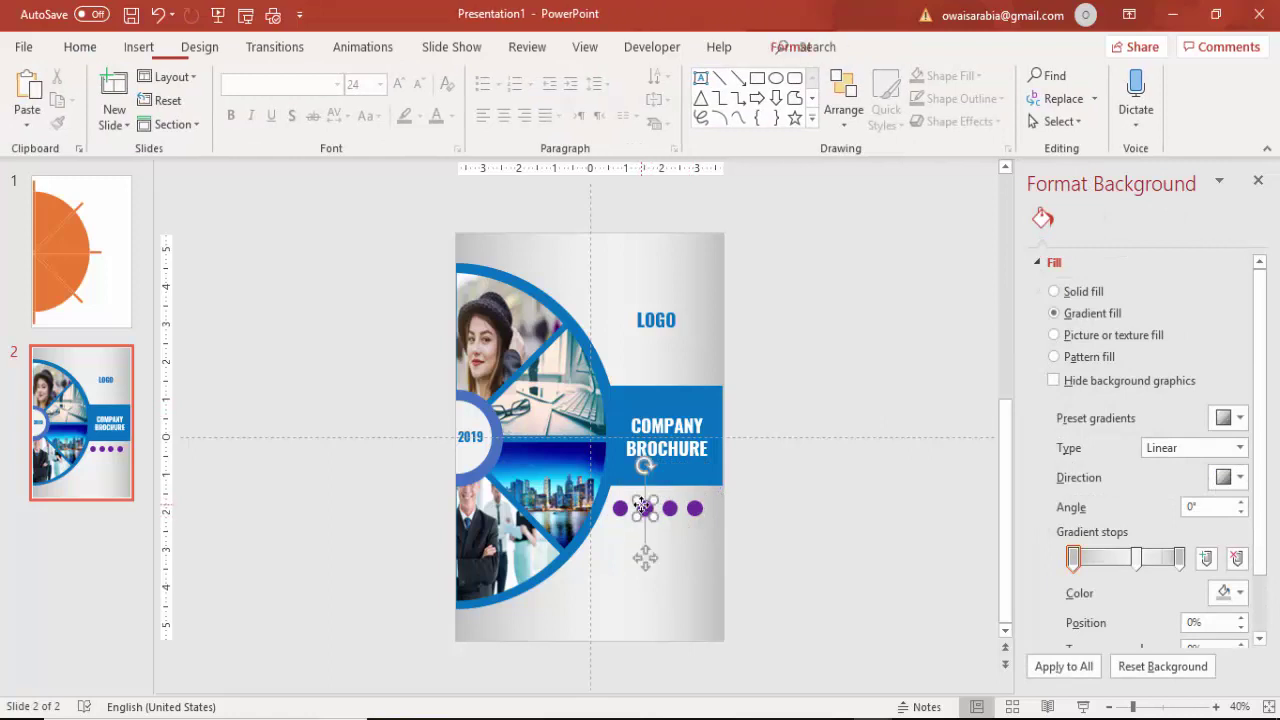
click(505, 77)
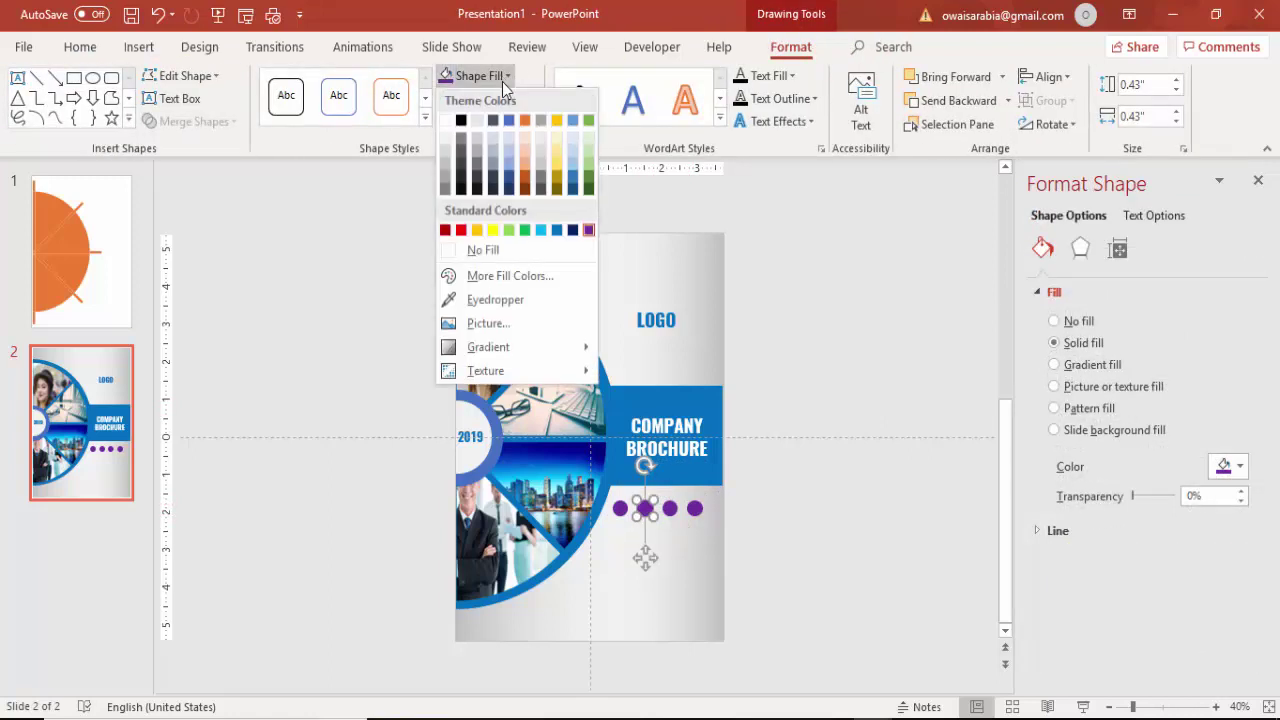
Recolour the second, third and fourth dots light blue, dark navy and green
click(540, 231)
click(670, 508)
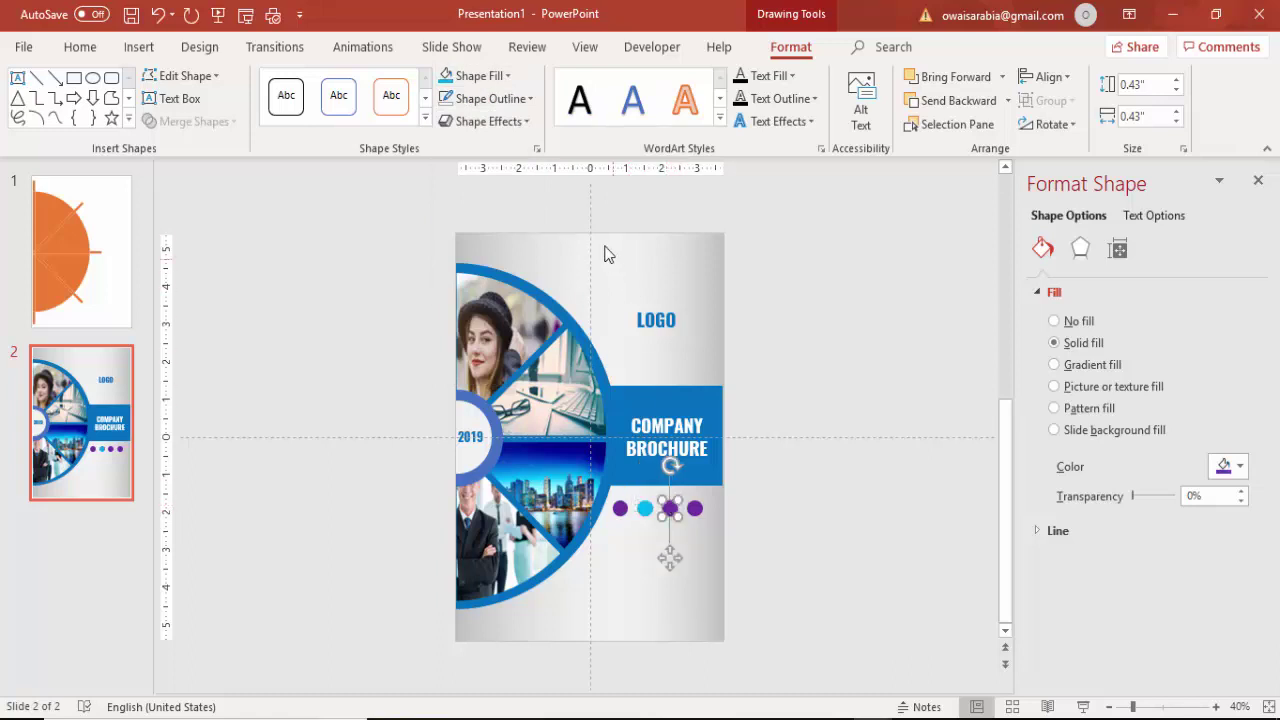
click(507, 77)
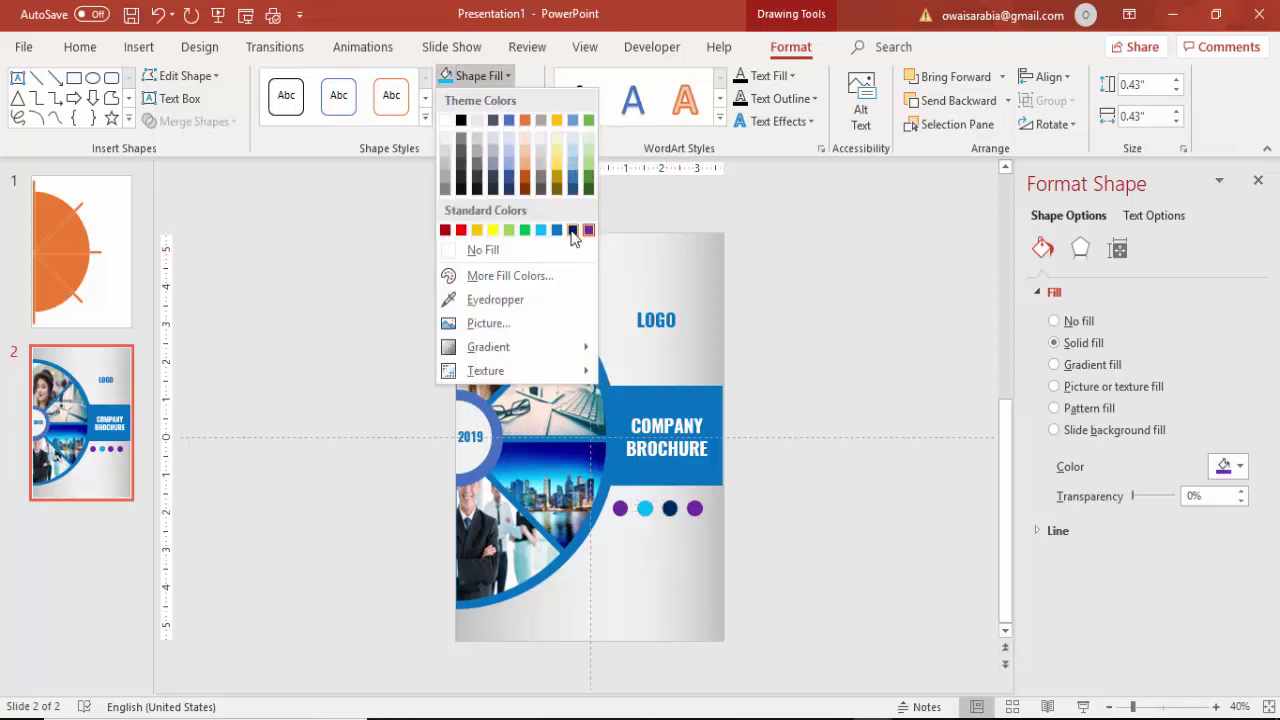
click(572, 230)
click(695, 512)
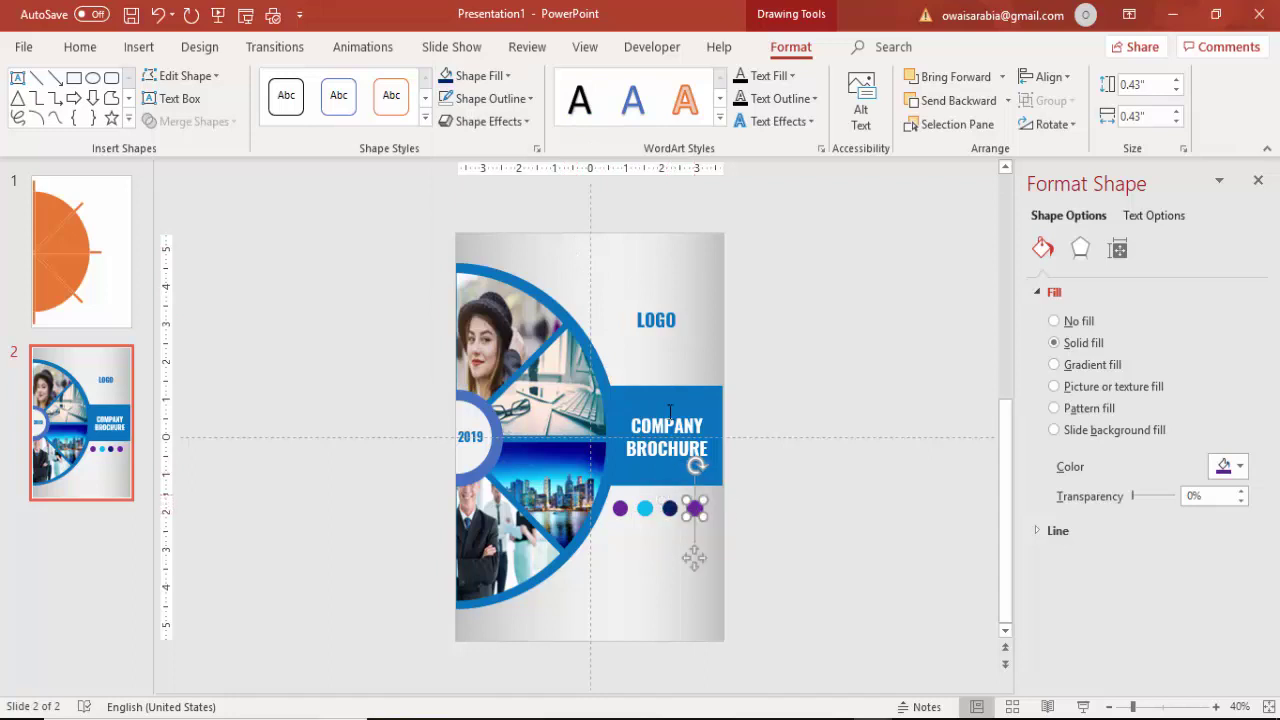
click(507, 76)
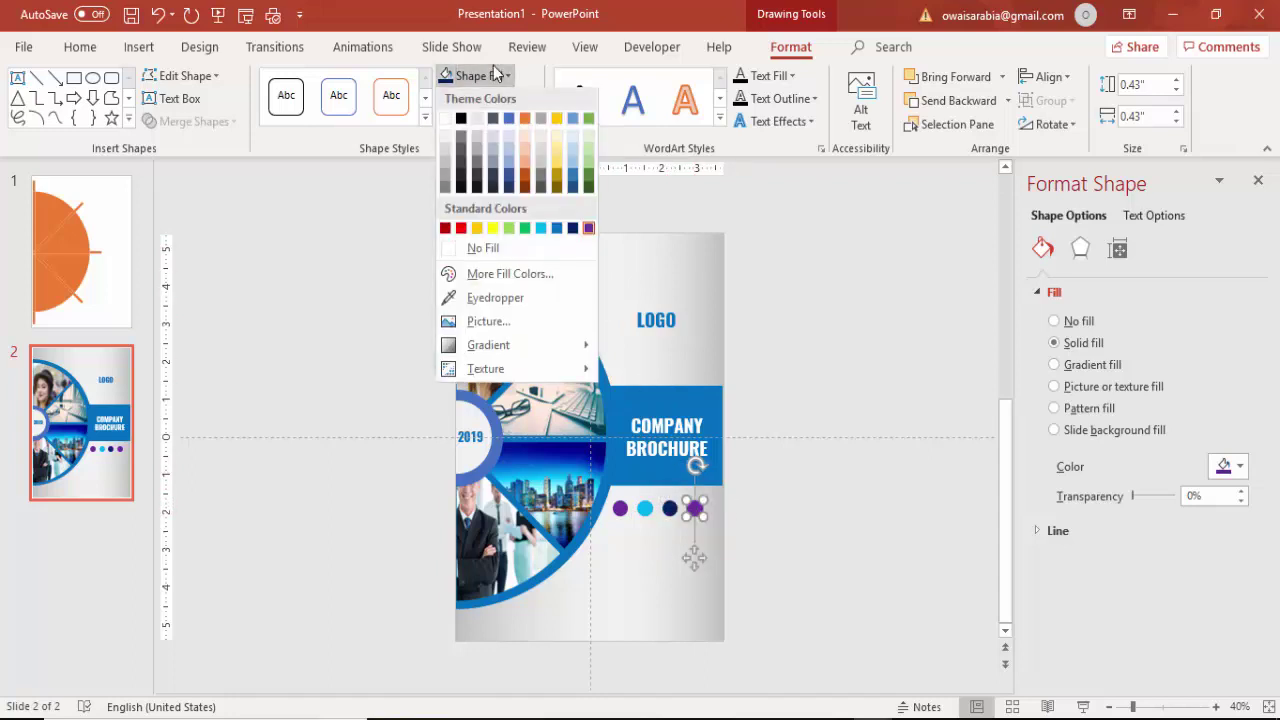
click(521, 235)
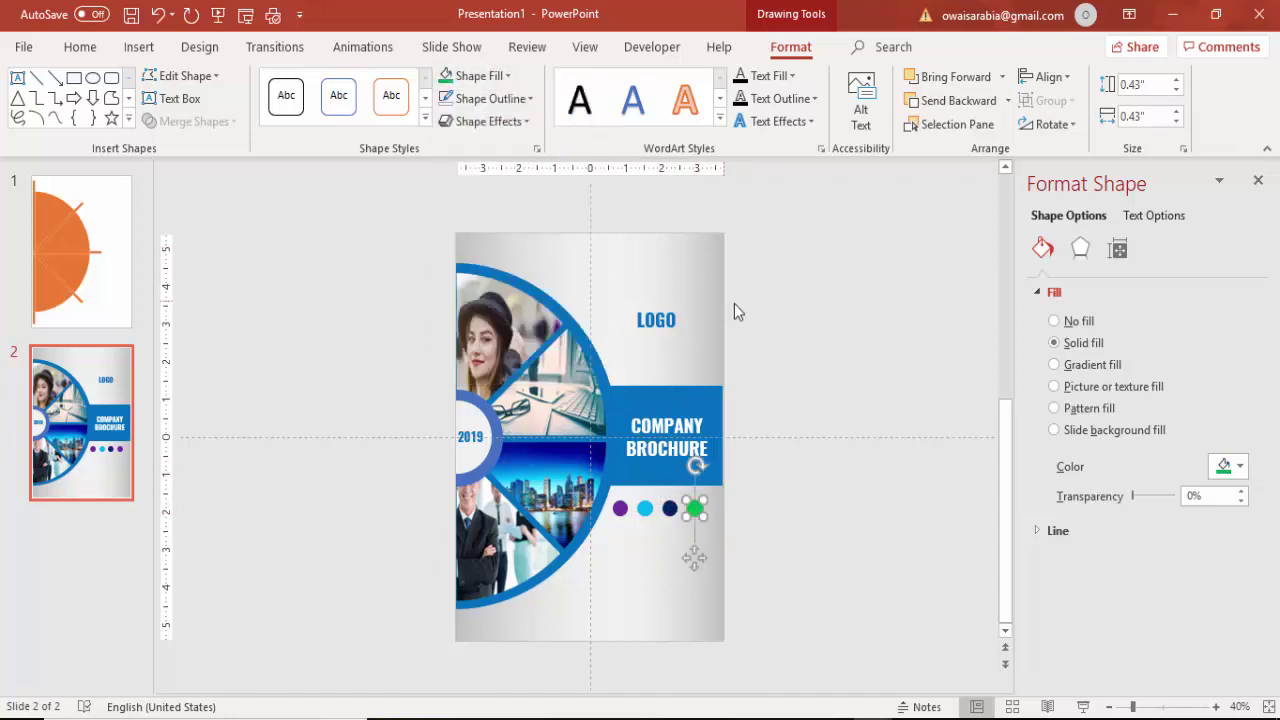
click(786, 297)
click(139, 48)
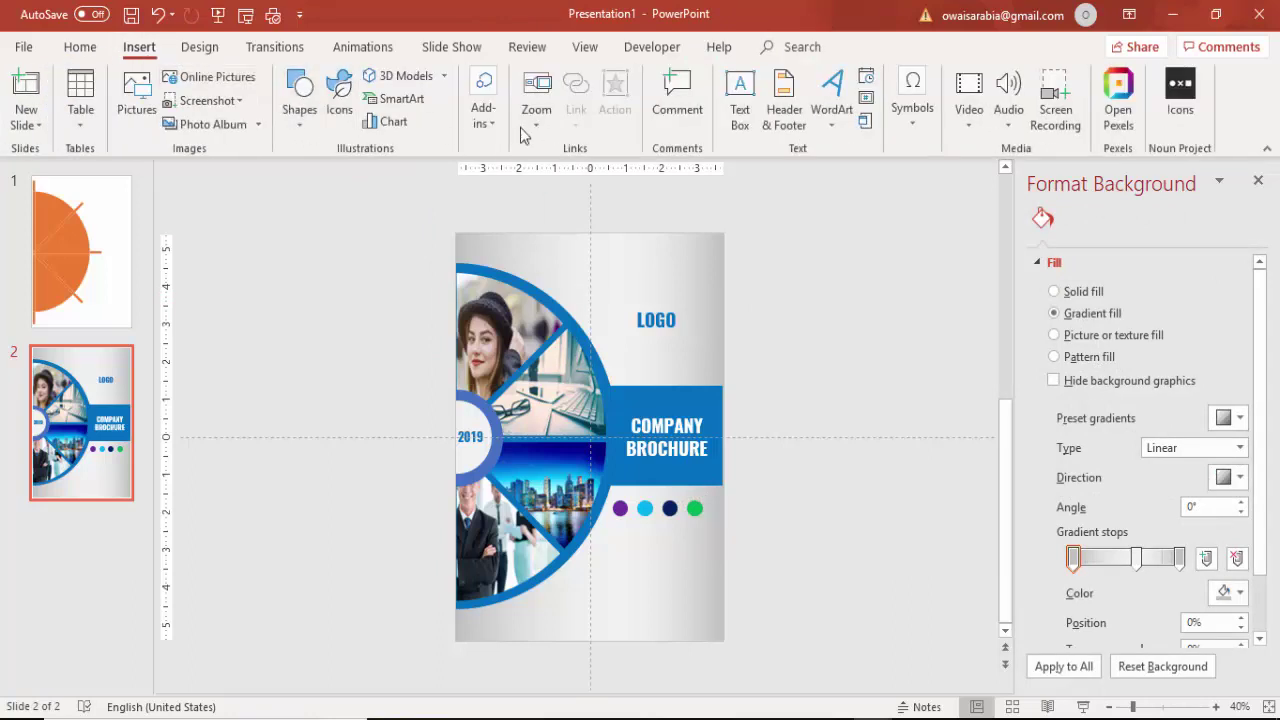
Add a text box under the dots with =lorem() placeholder text in 14 pt blue
click(740, 98)
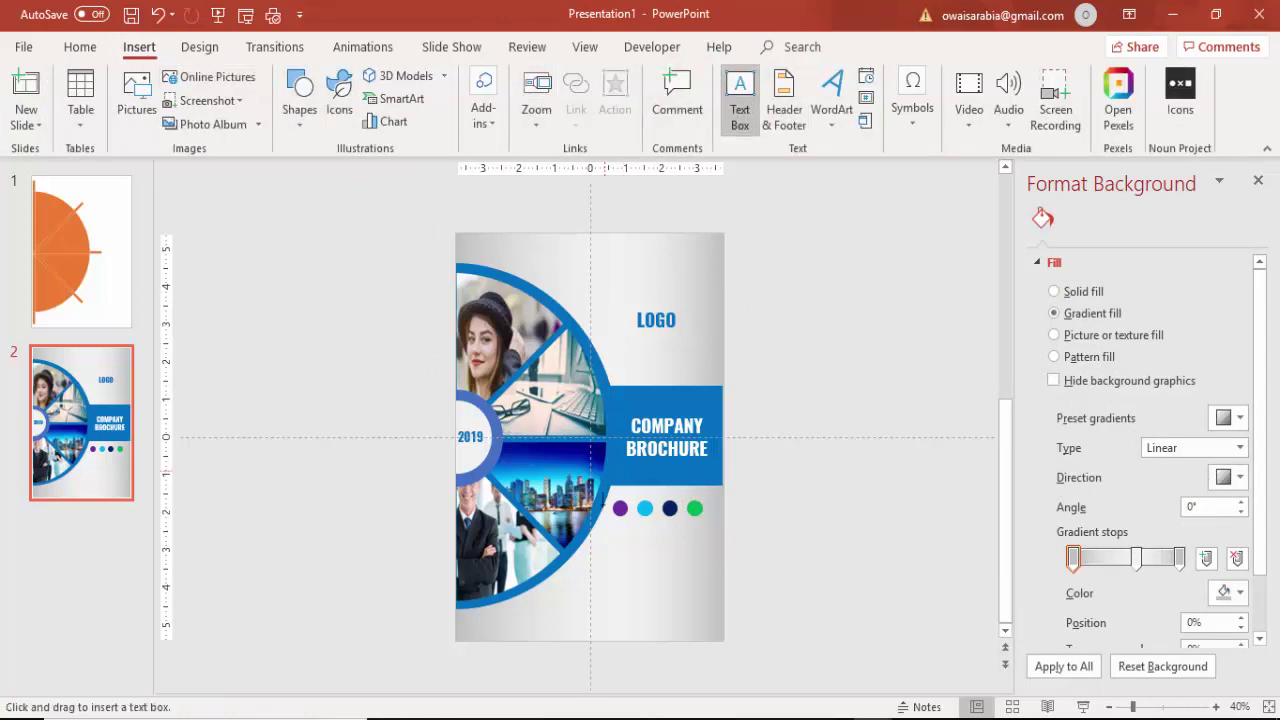
mouse_move(590, 540)
mouse_down()
mouse_move(723, 614)
mouse_move(719, 601)
mouse_up()
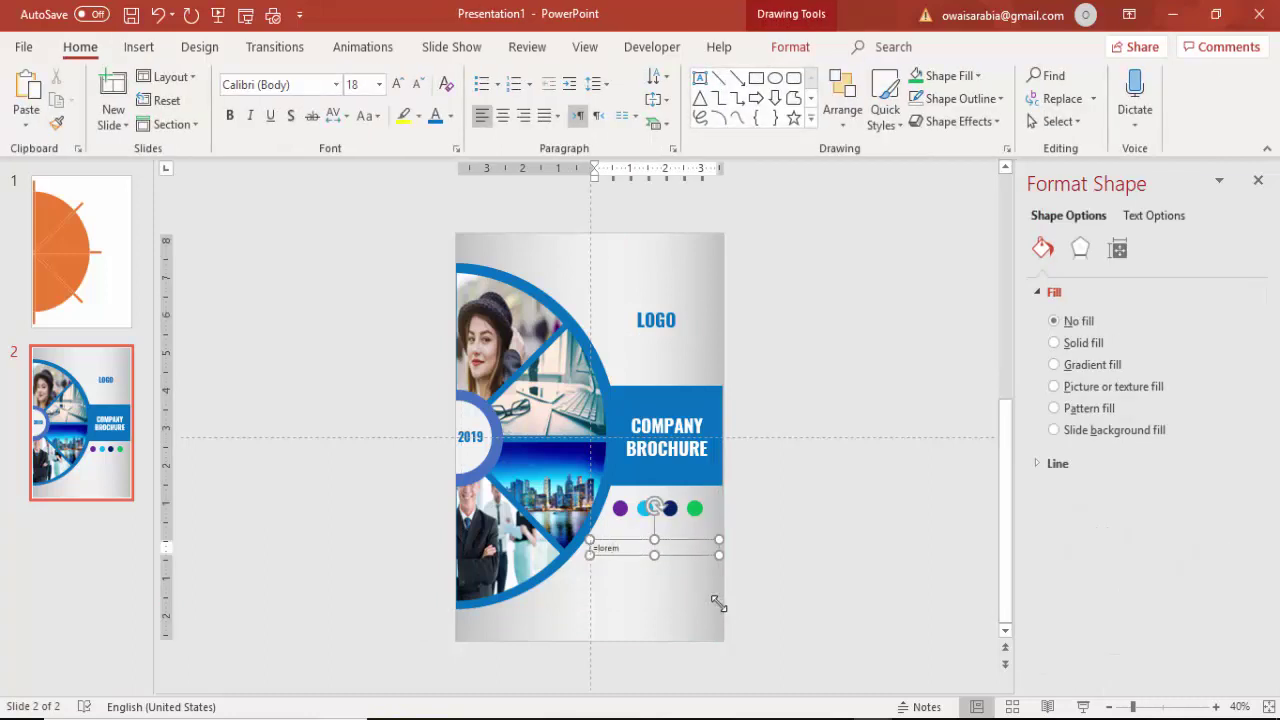
text(=lorem())
key(Return)
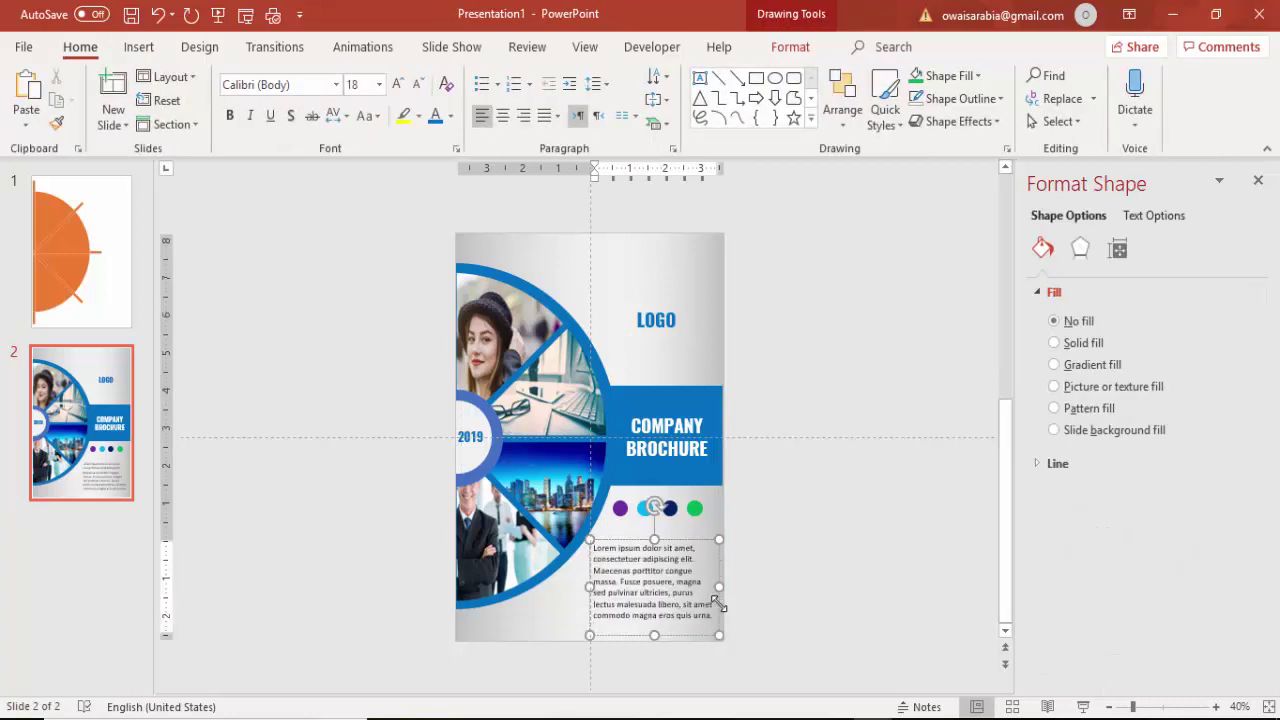
click(695, 545)
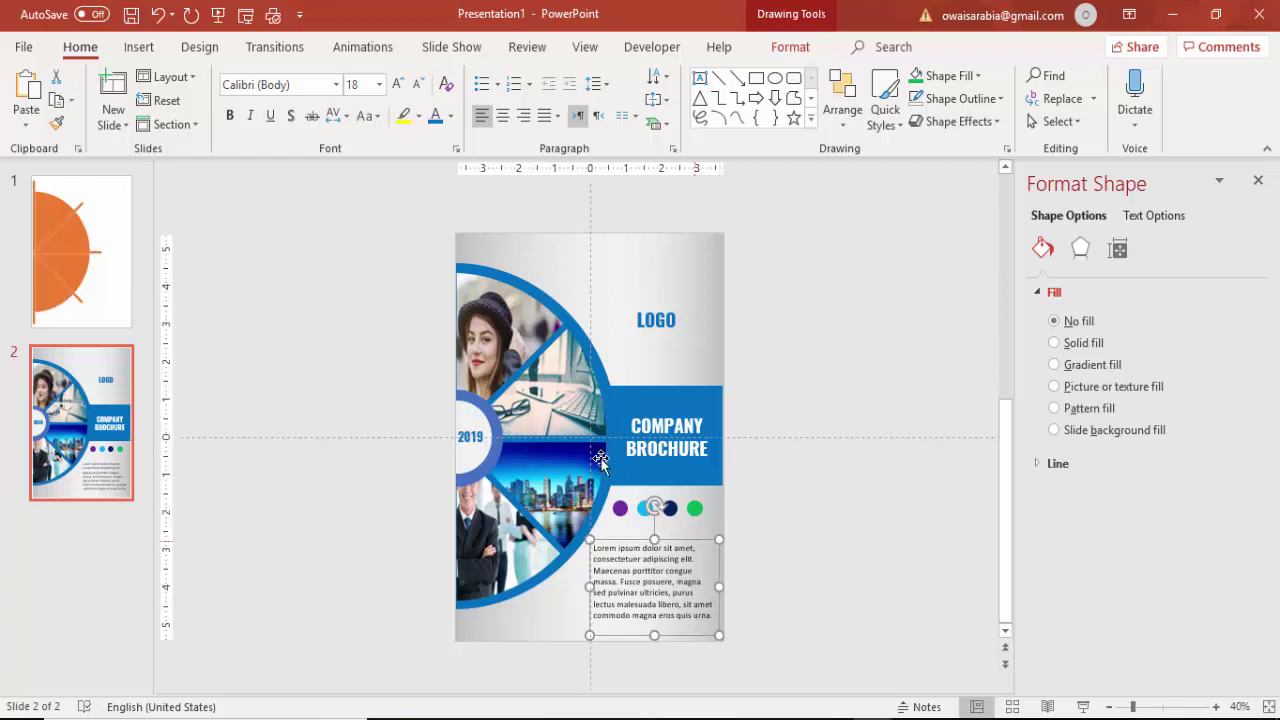
click(418, 85)
click(418, 85)
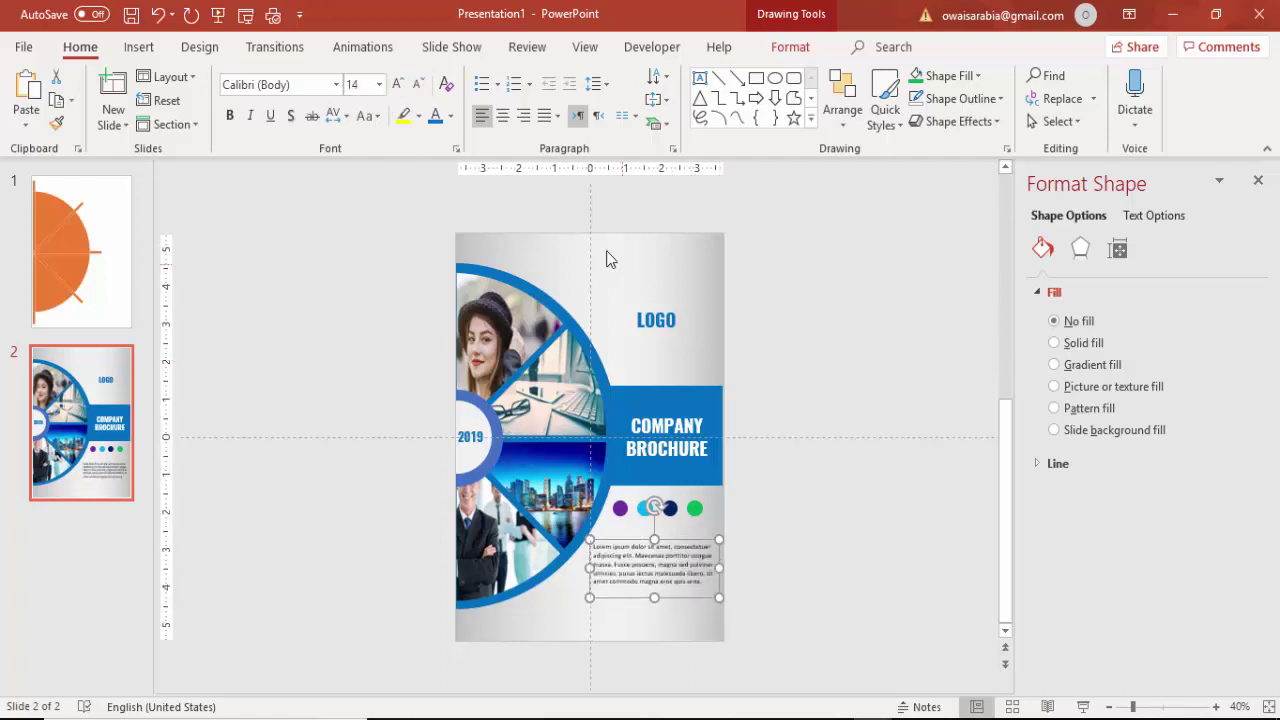
click(451, 116)
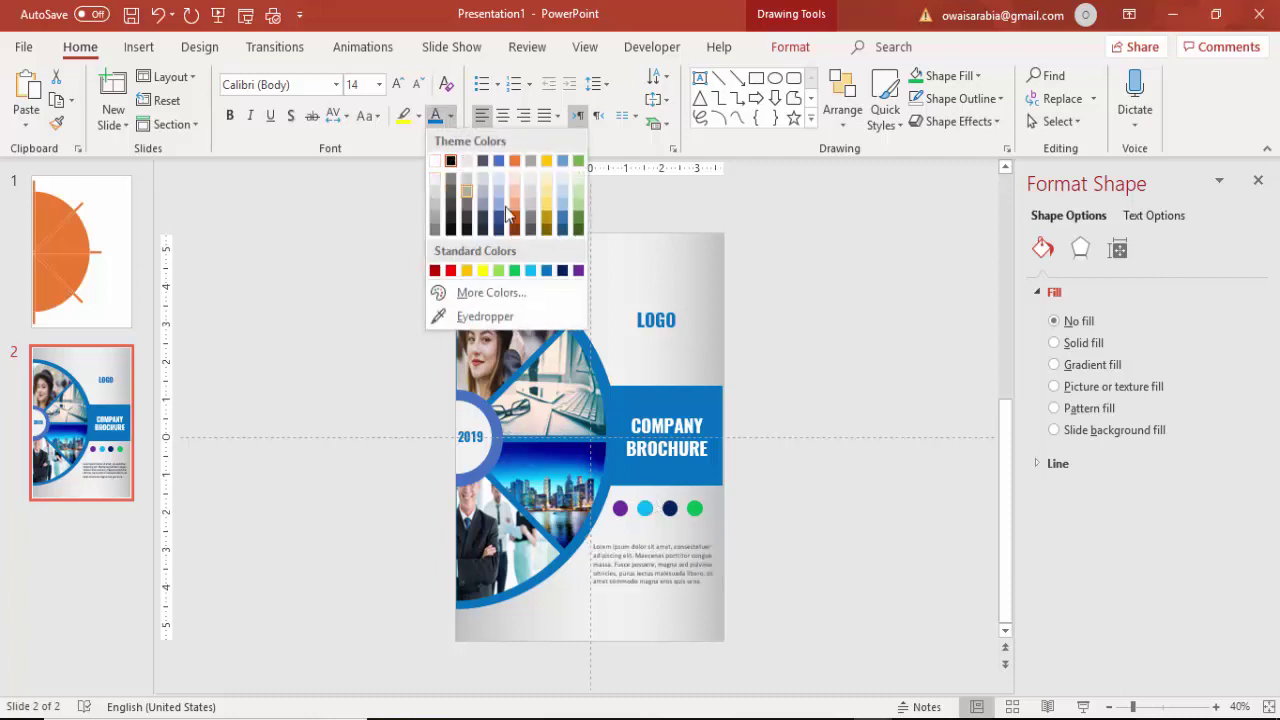
click(547, 272)
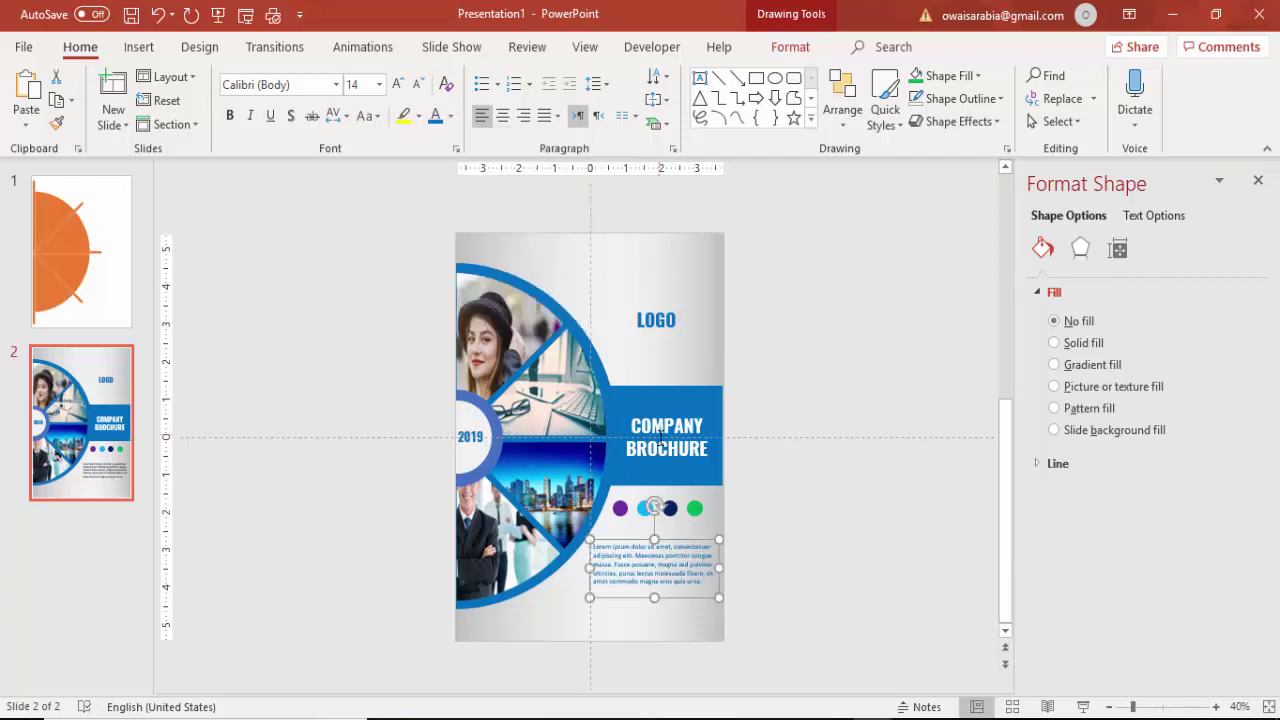
drag(709, 537, 710, 532)
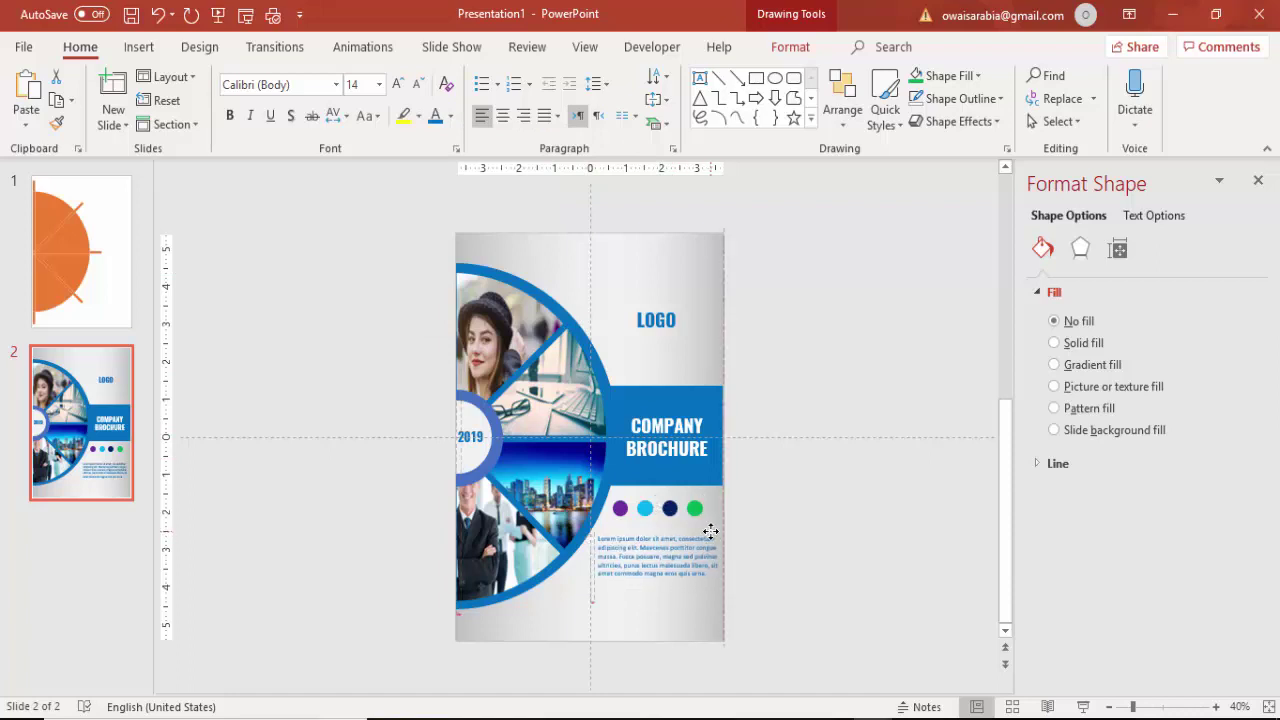
Copy the LOGO box to the bottom-left as the 24-pt placeholder phone number, then duplicate it
click(282, 256)
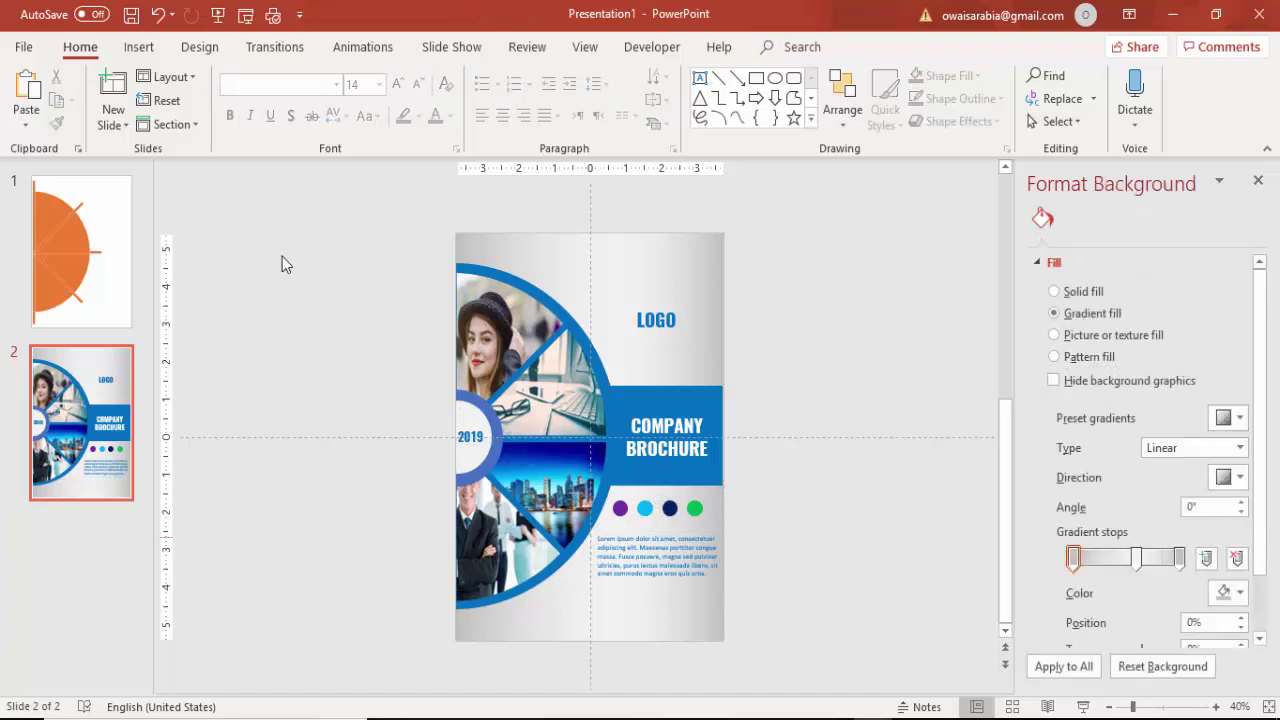
click(680, 318)
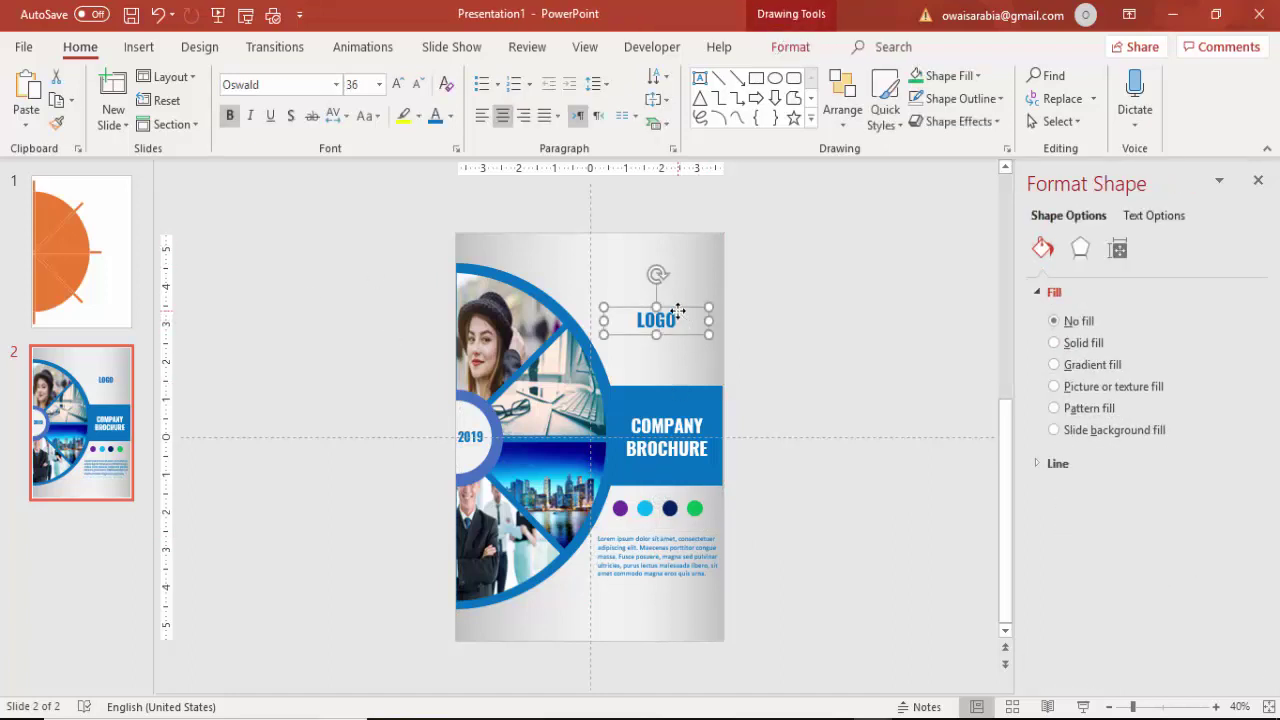
drag(678, 313, 554, 615)
double_click(516, 627)
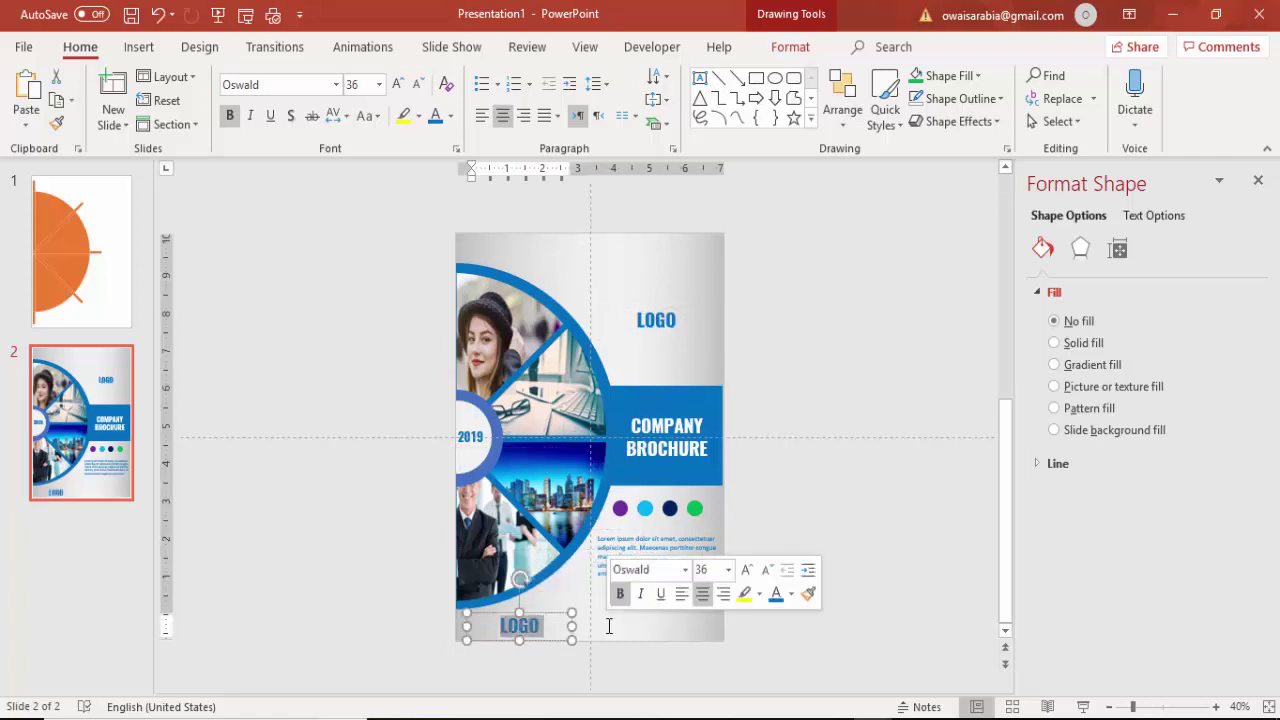
text(12)
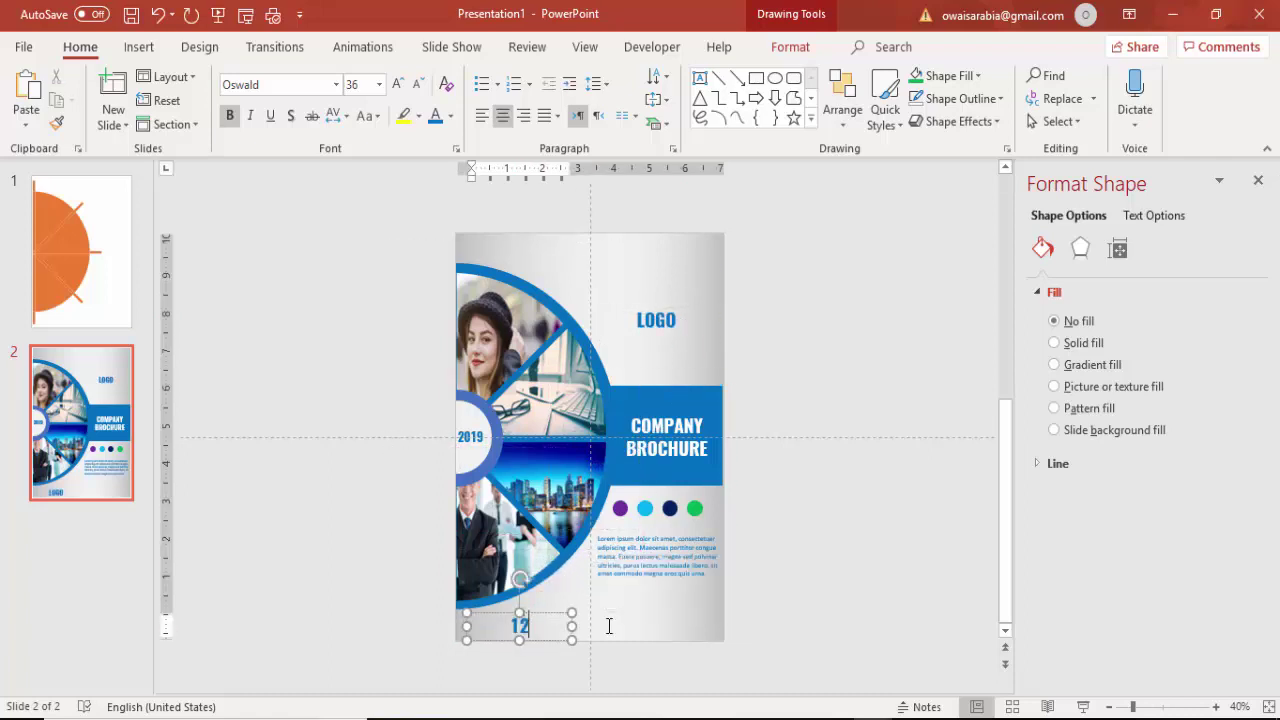
text(3.456.990.1)
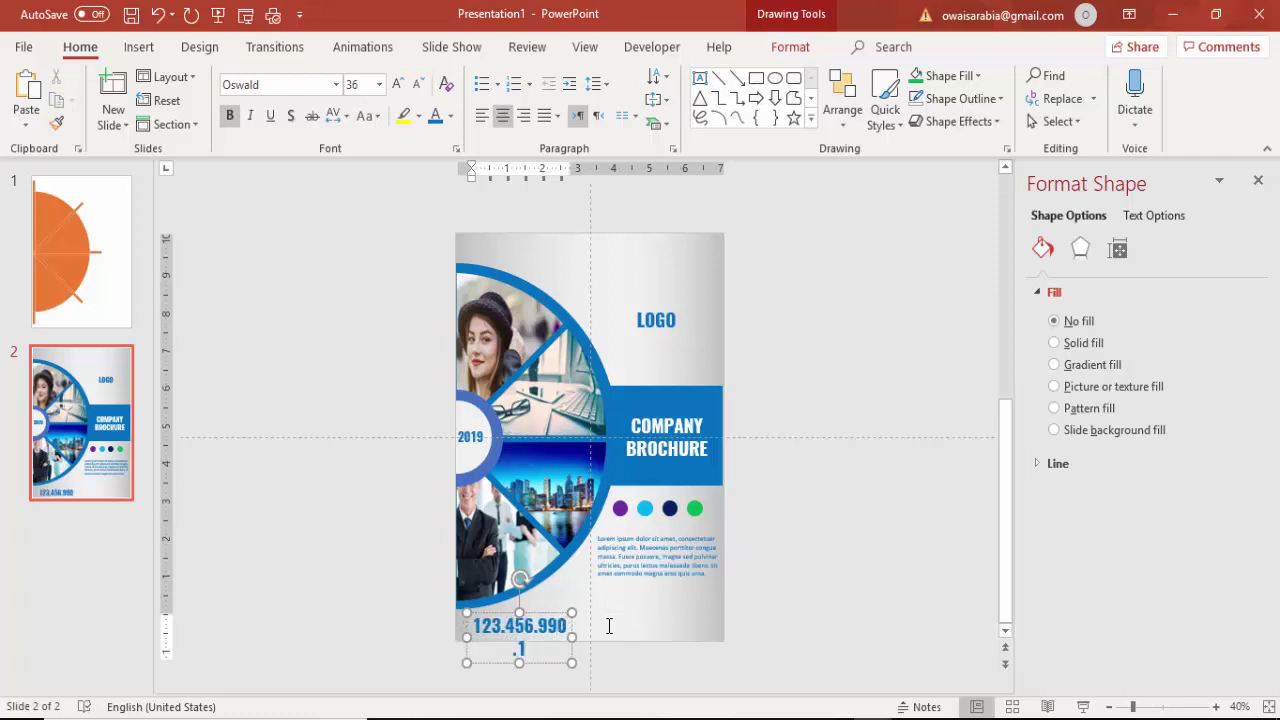
drag(576, 636, 608, 637)
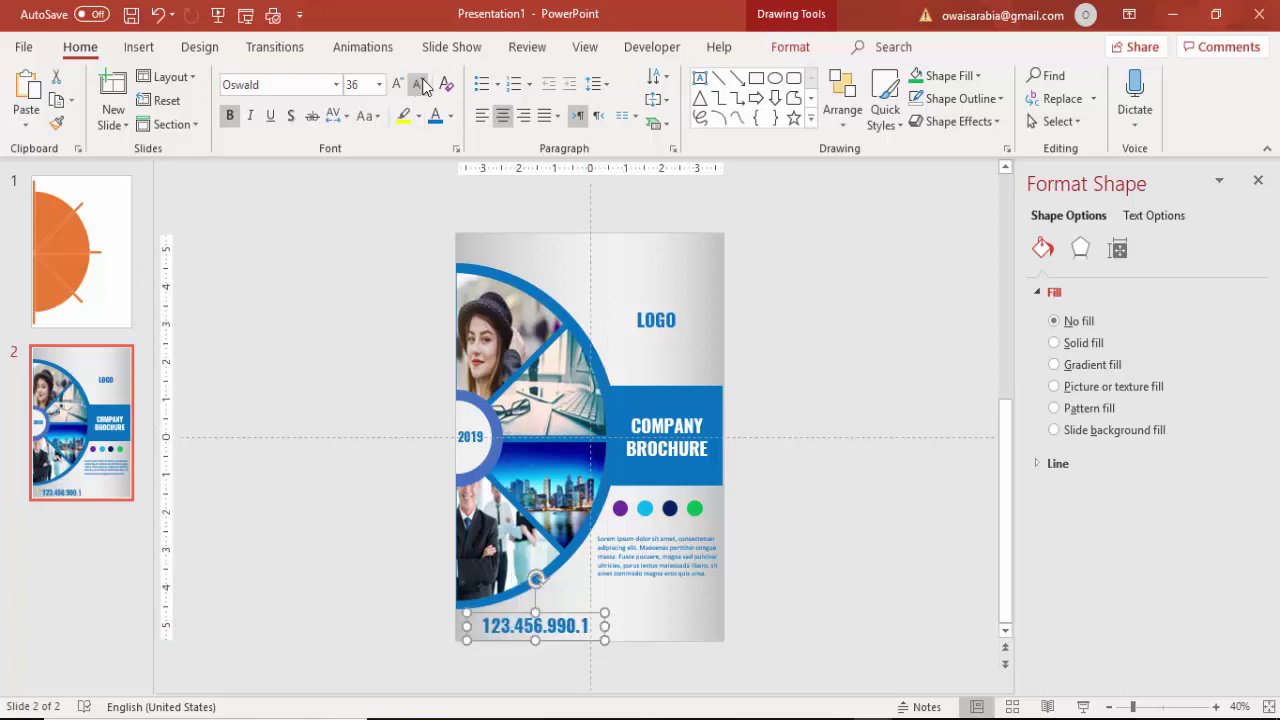
click(421, 85)
click(421, 85)
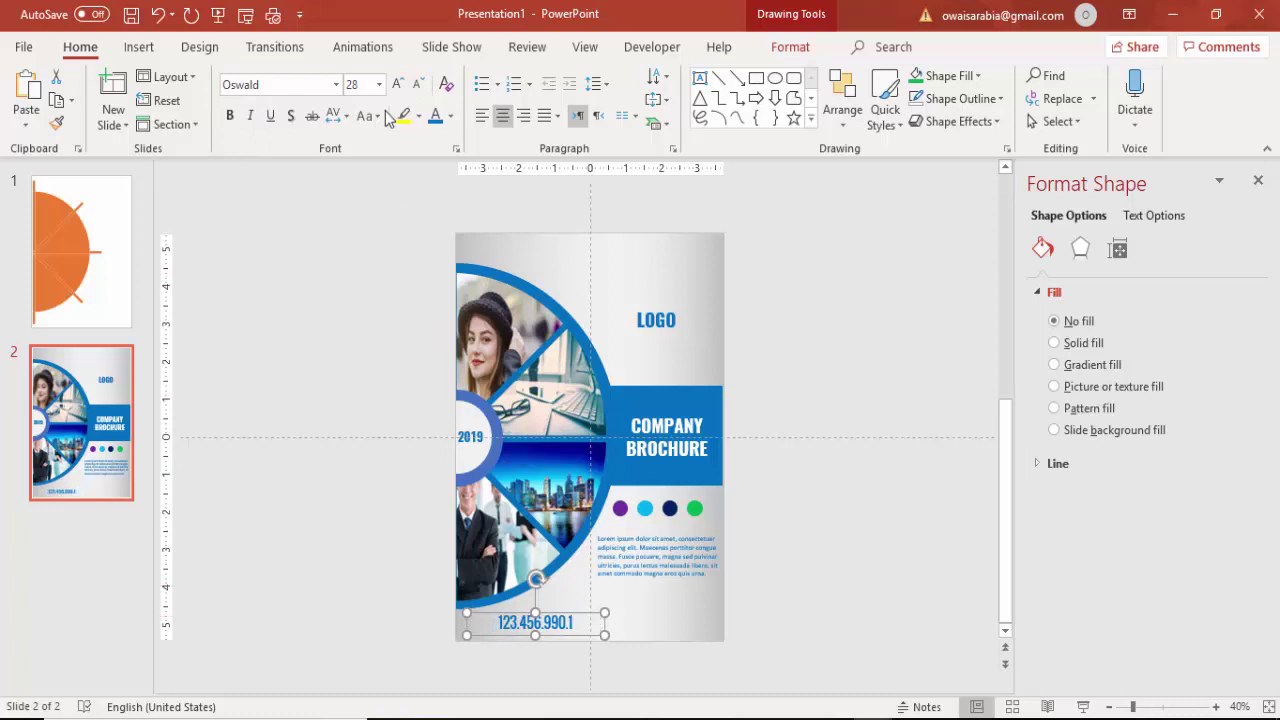
click(416, 84)
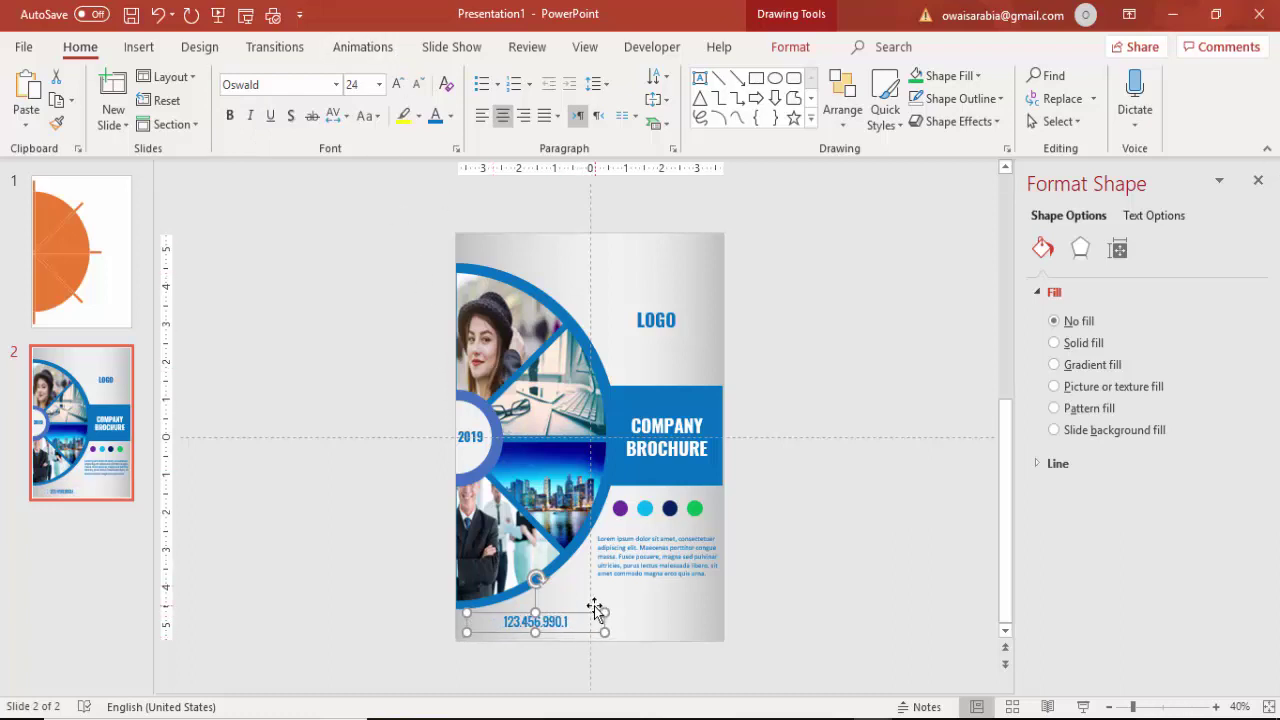
drag(586, 611, 575, 618)
Turn the copy into grey 'Call Now' text placed just above the phone number
scroll(576, 622, down, 3)
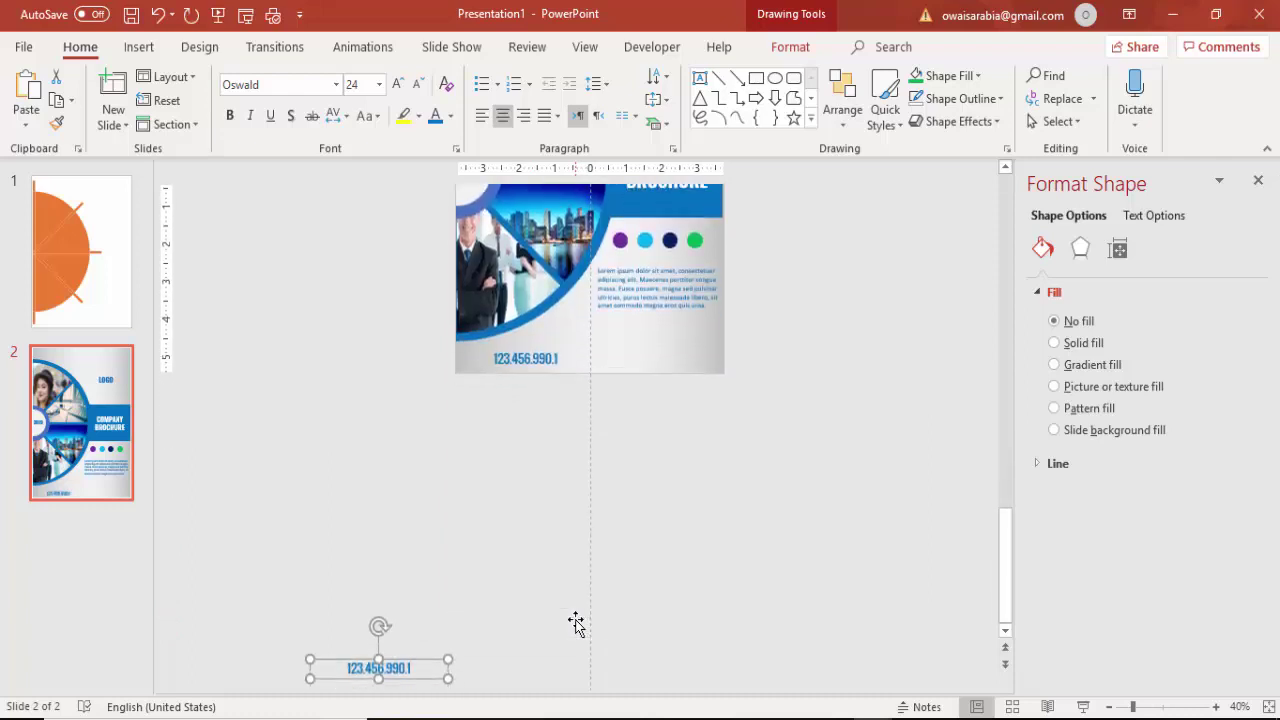
drag(440, 668, 614, 342)
scroll(477, 646, up, 3)
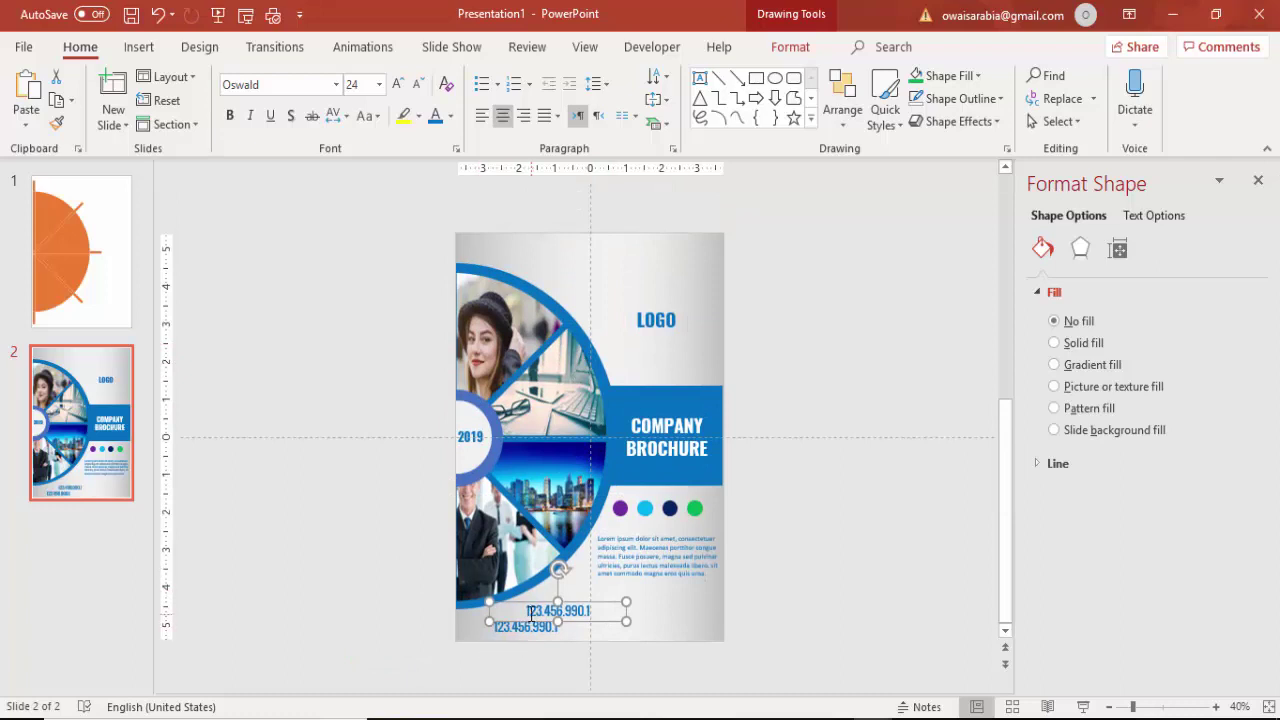
drag(525, 611, 704, 617)
key(Delete)
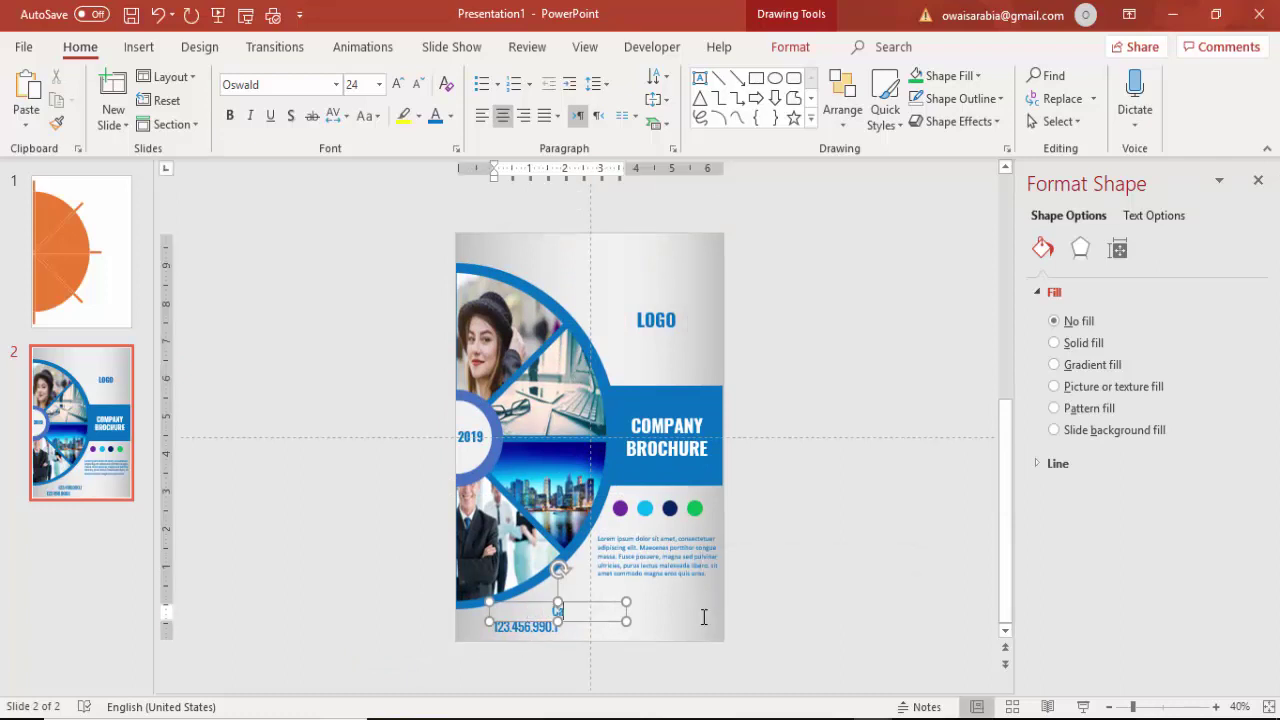
text(Call Now)
click(611, 603)
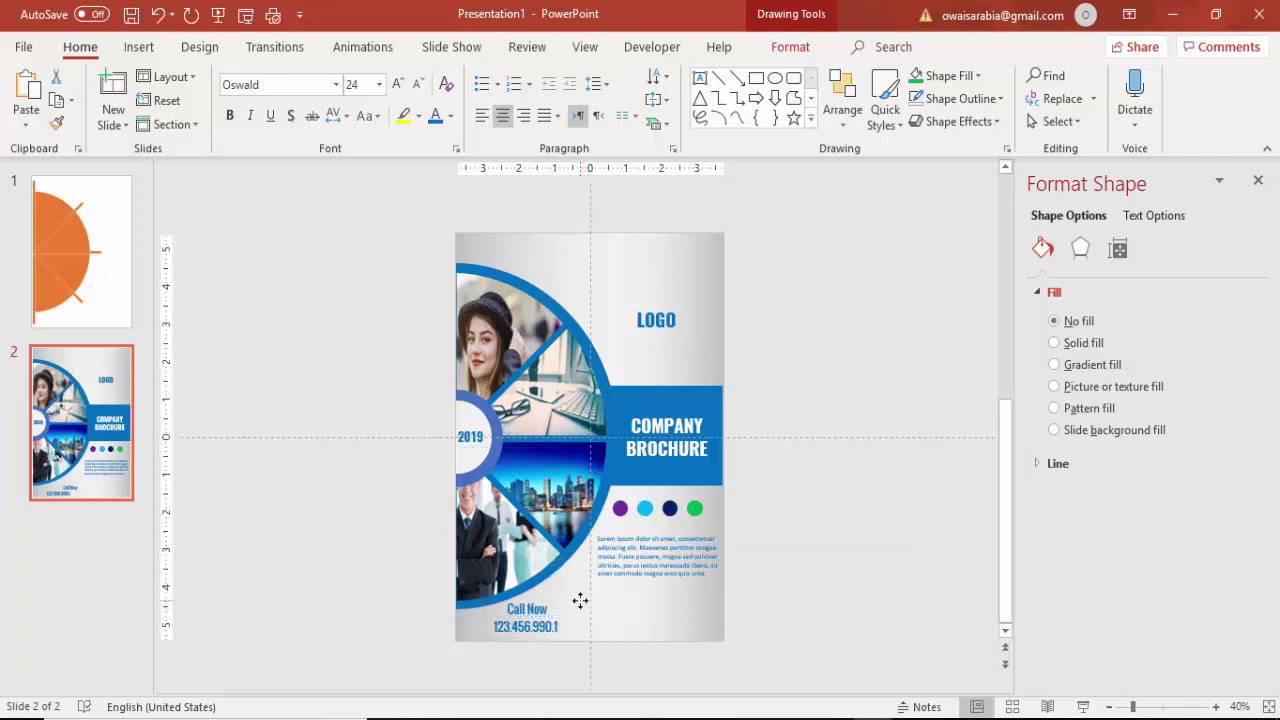
click(580, 600)
click(450, 116)
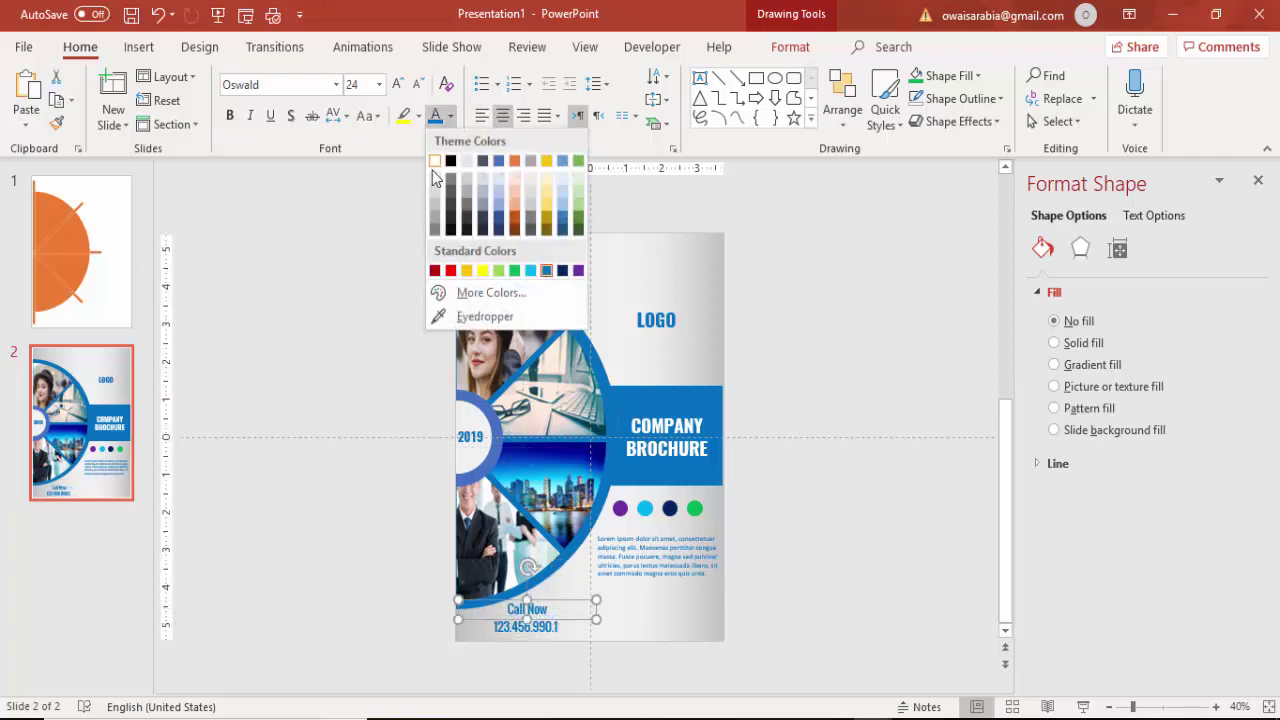
click(435, 232)
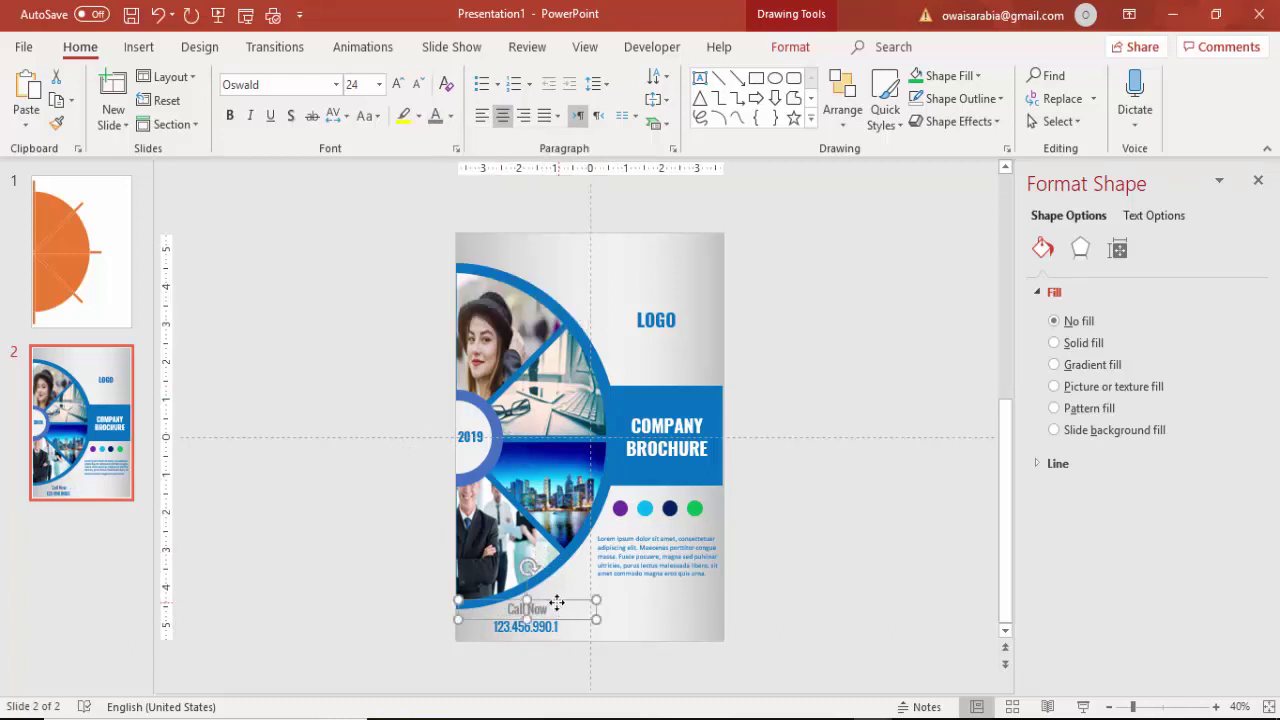
drag(556, 602, 547, 609)
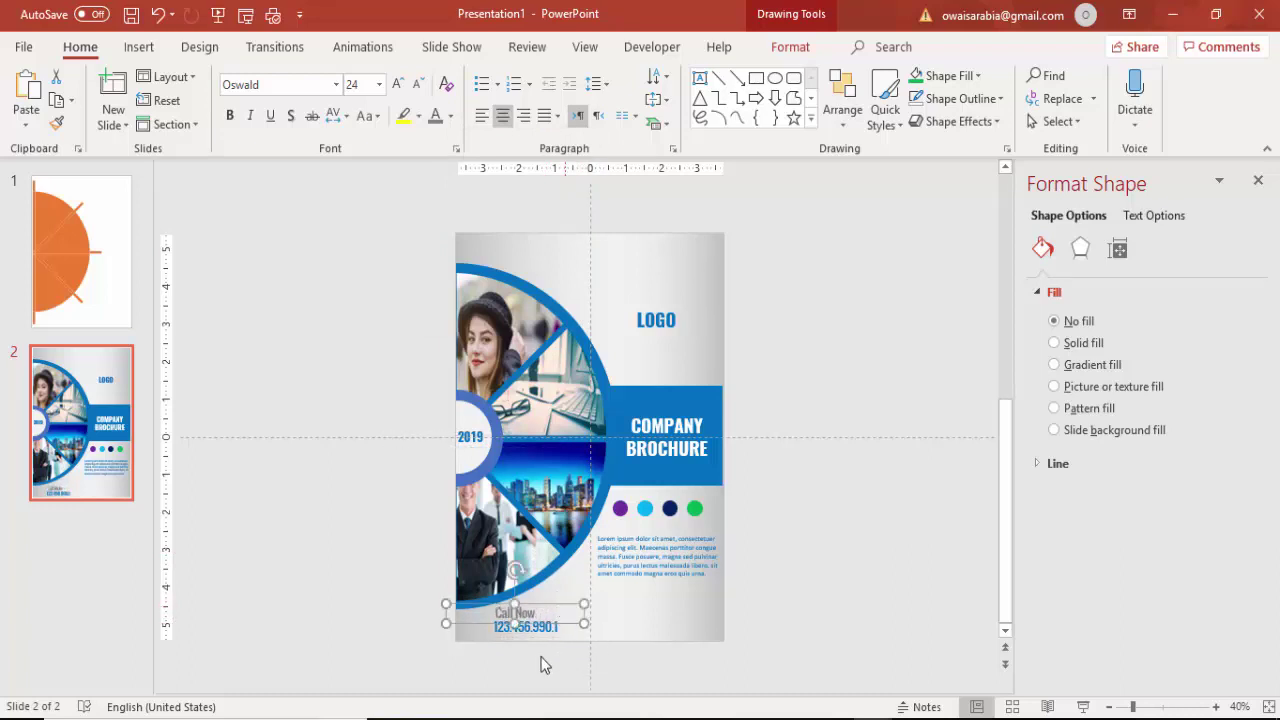
Duplicate the Call Now box and nudge the copy down
key(ctrl+d)
key(Down)
key(Down)
key(Down)
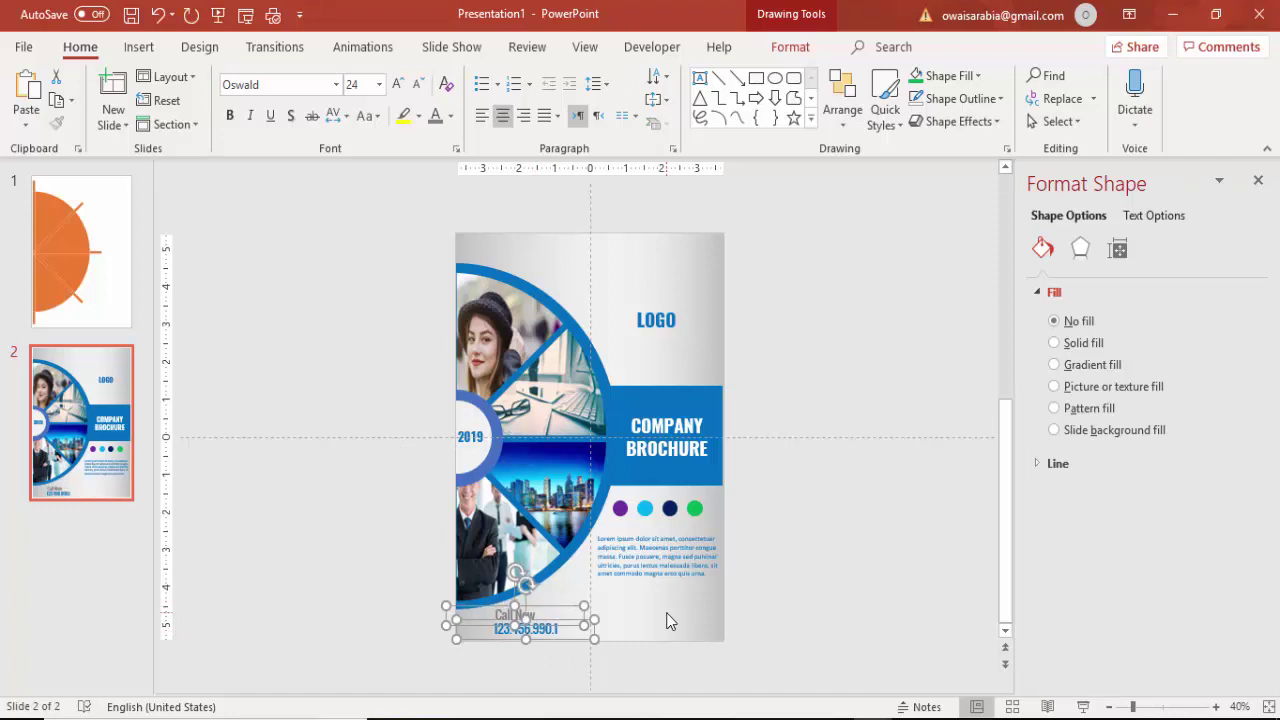
click(749, 587)
click(535, 607)
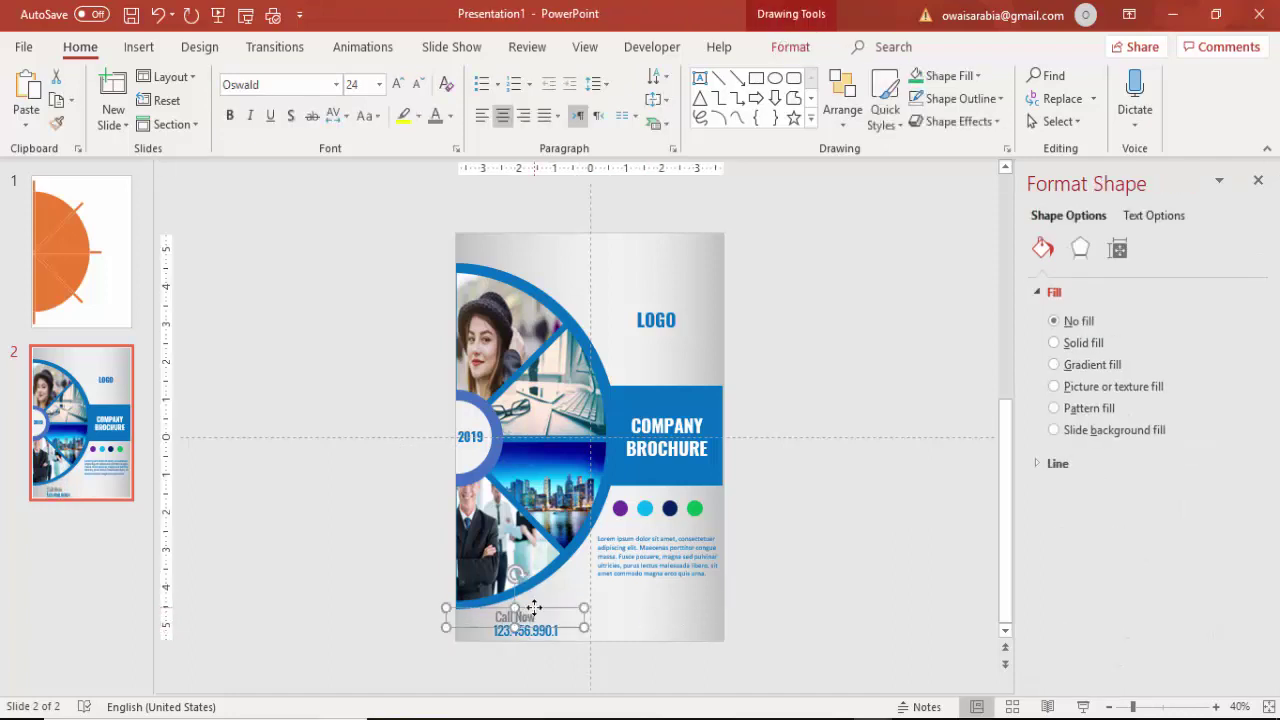
drag(535, 607, 761, 628)
text(W)
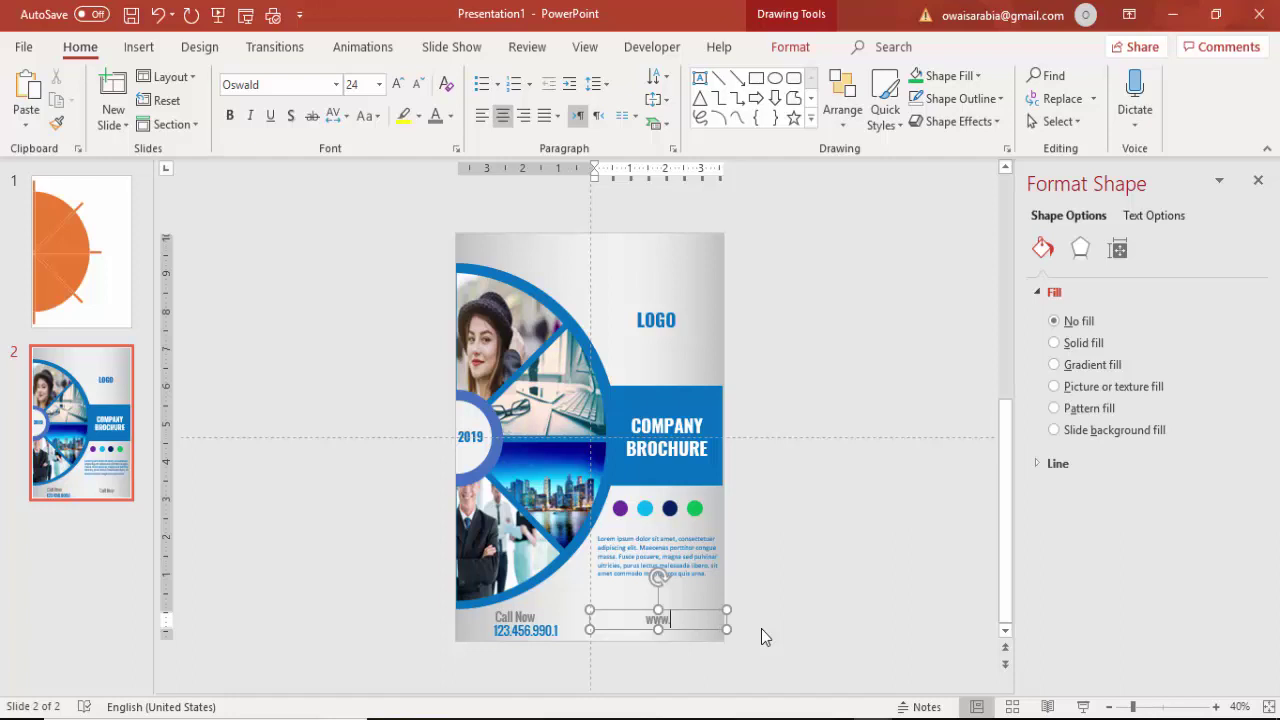
text(.website.com)
key(Escape)
key(Escape)
click(707, 620)
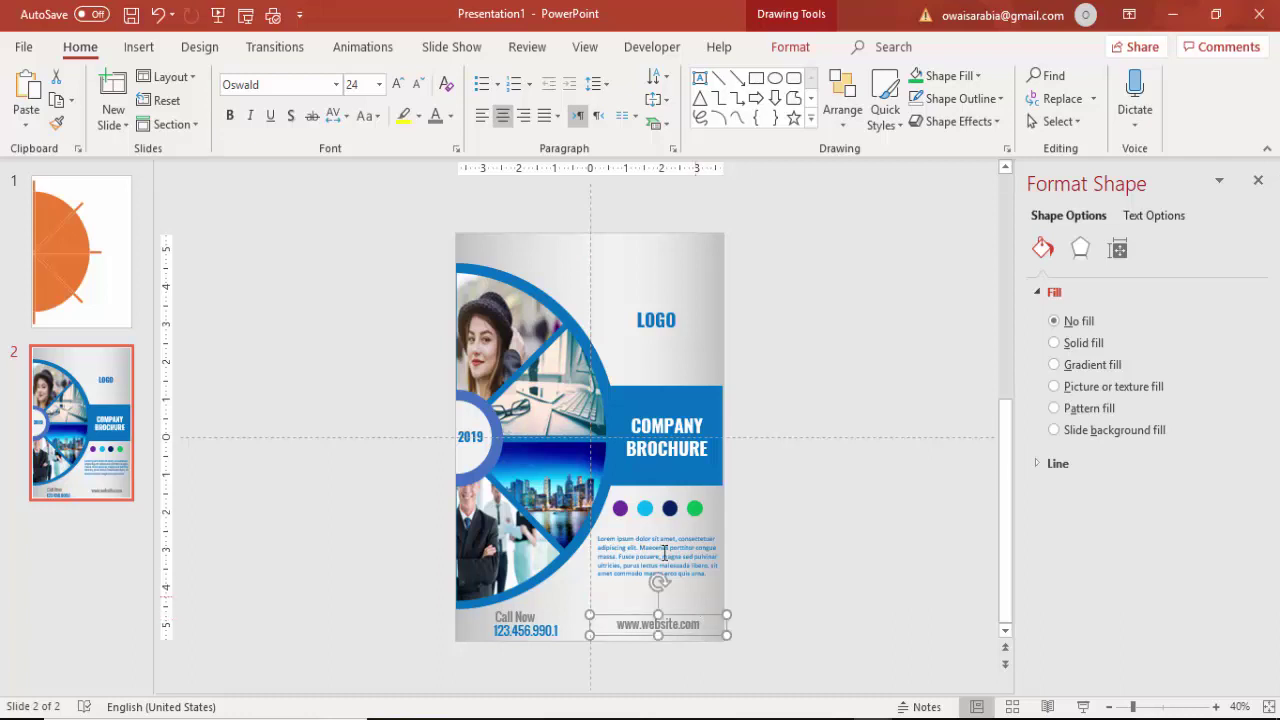
click(418, 84)
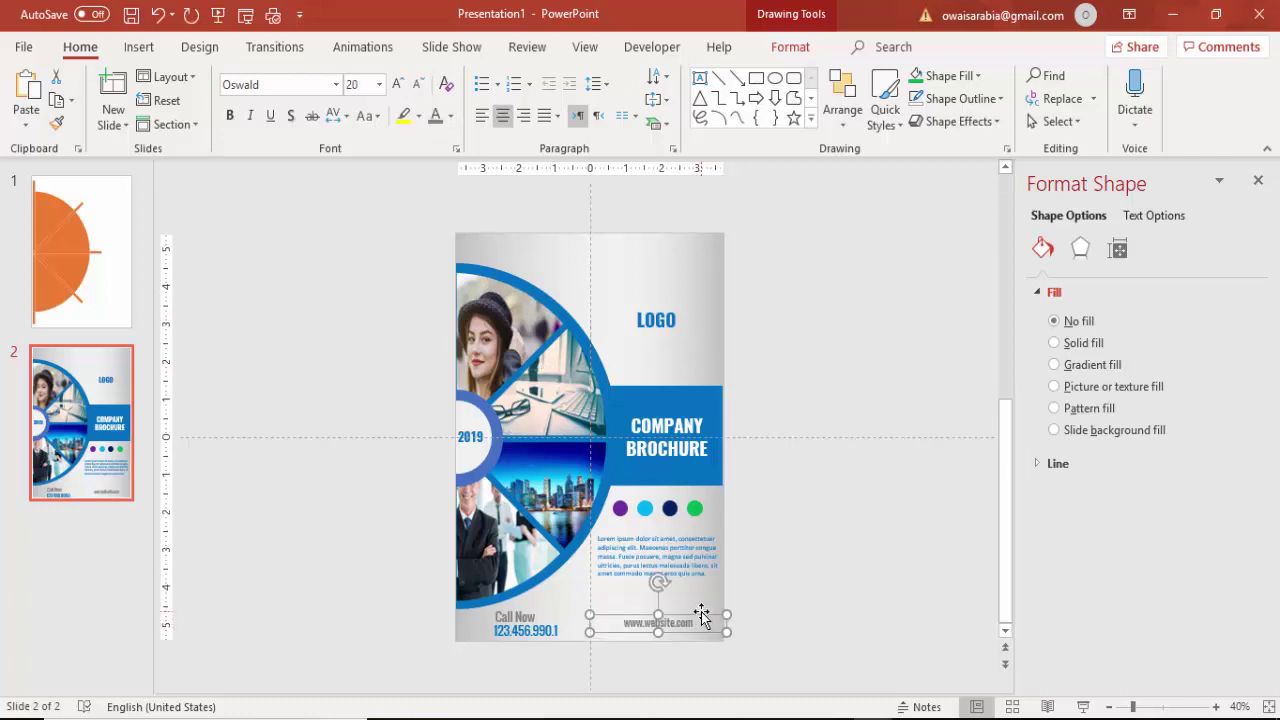
drag(704, 620, 716, 618)
click(779, 395)
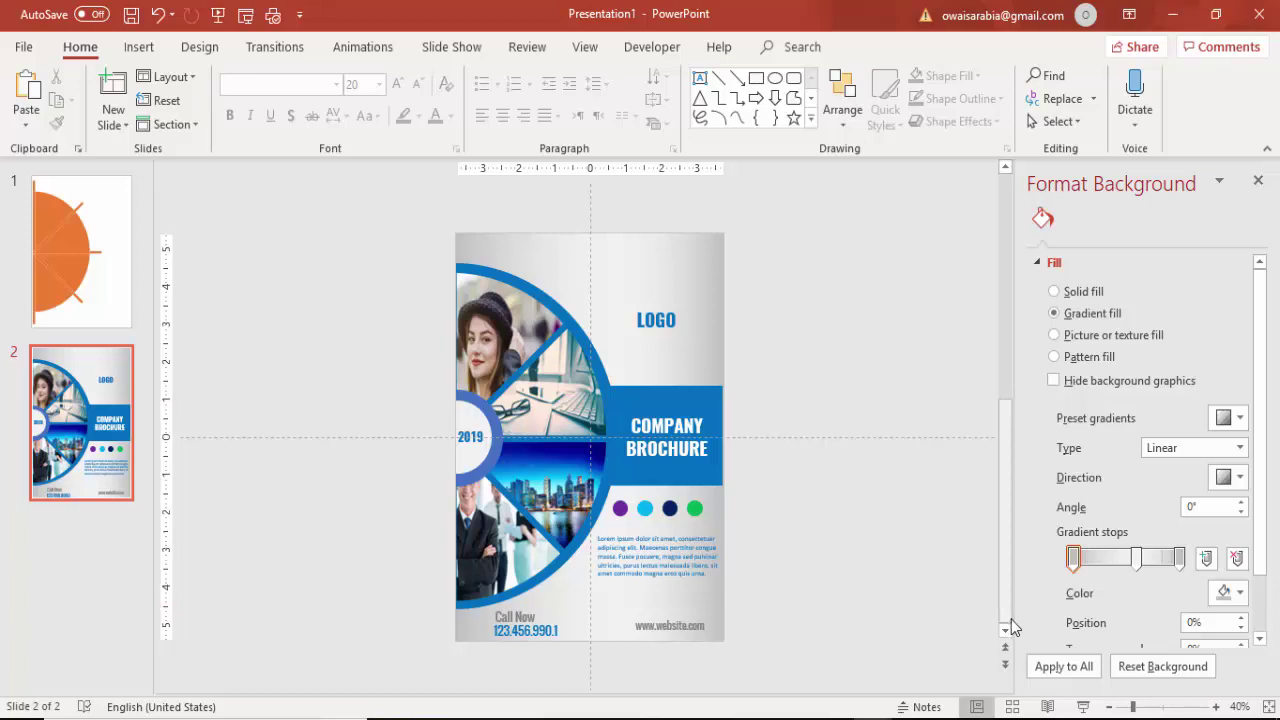
Start the slide show from slide 2 to preview the finished brochure cover full screen
click(1082, 707)
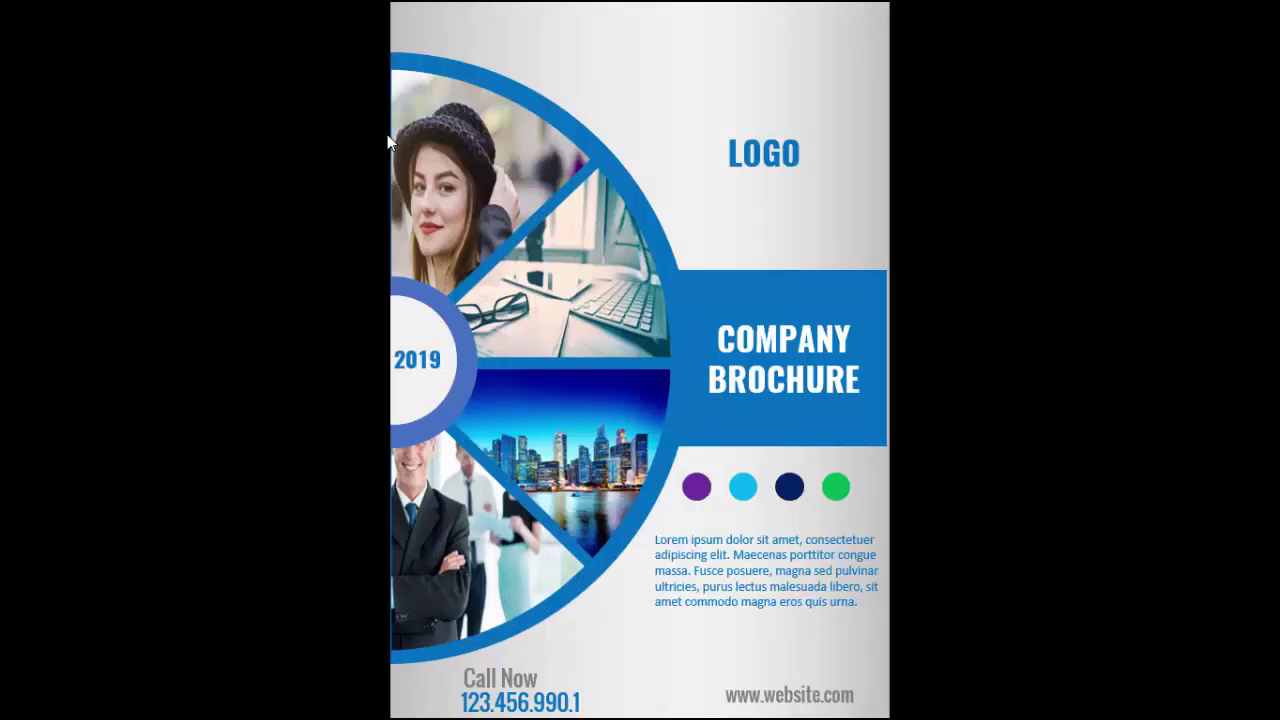